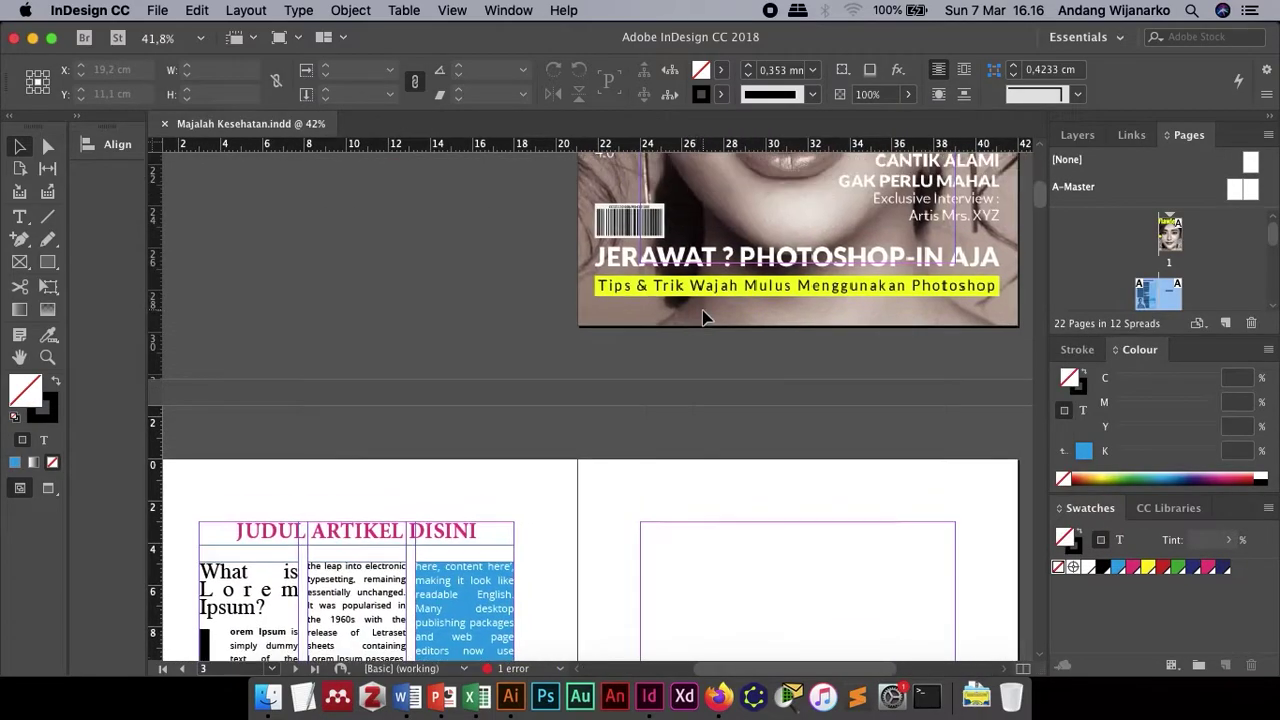
- Examine the magazine cover and the text frames of the three-column article on page 2
scroll(703, 318, "up", 5)
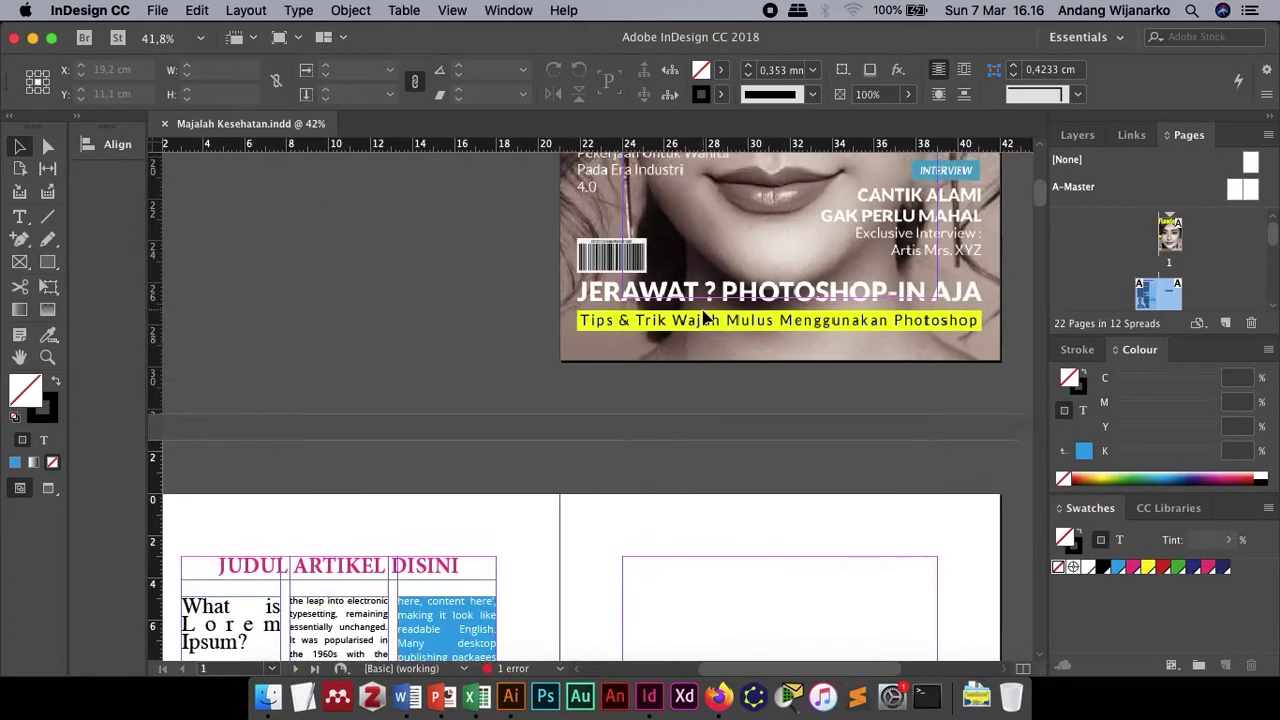
scroll(703, 318, "up", 2)
left_click(643, 378)
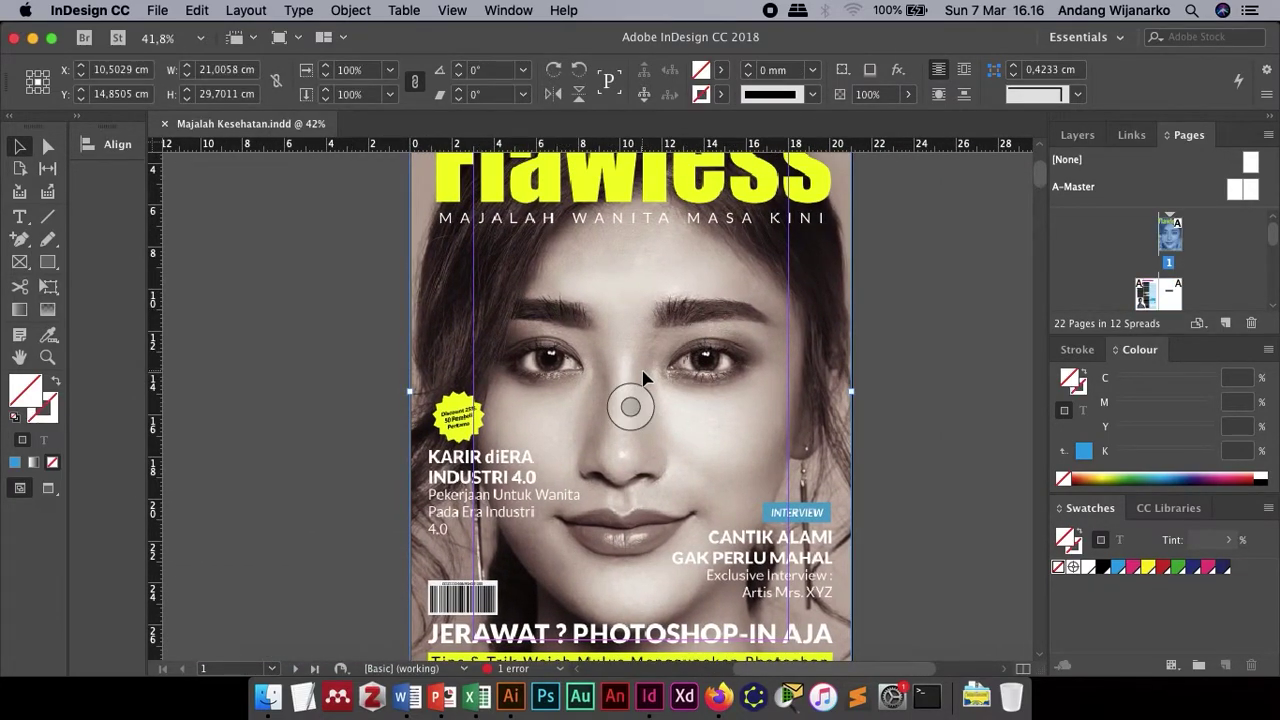
scroll(643, 378, "down", 3)
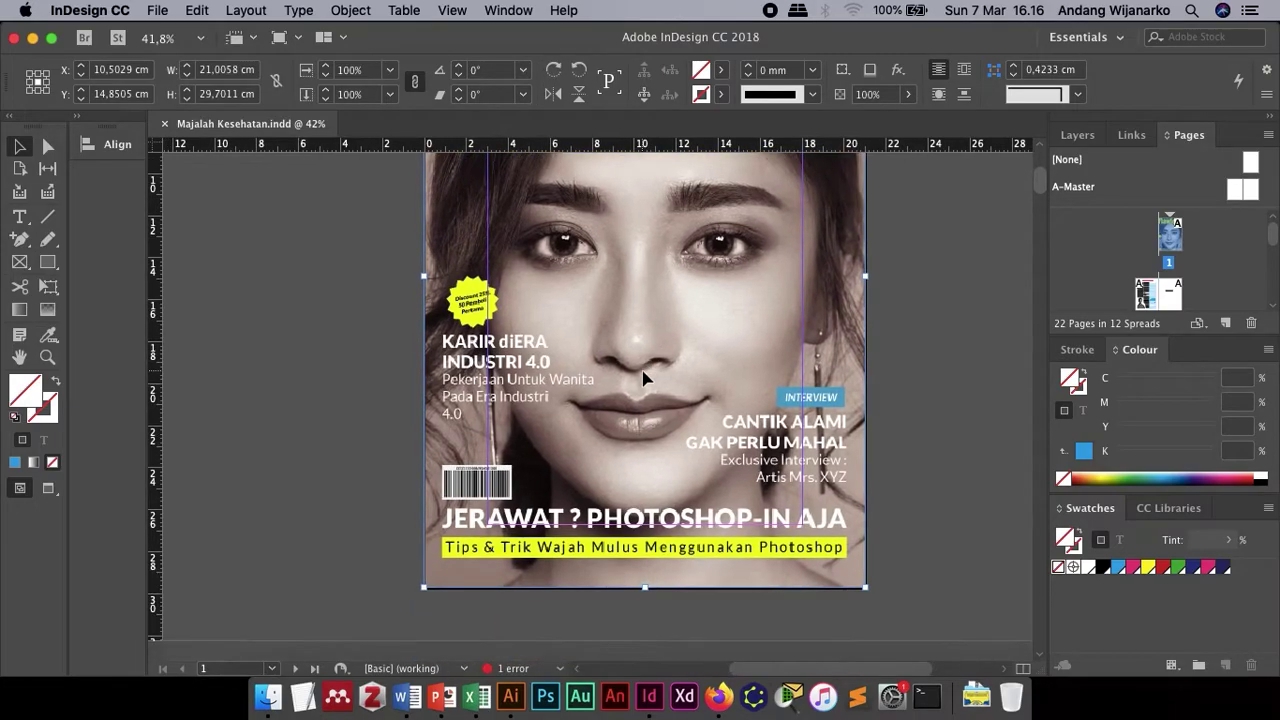
scroll(643, 378, "down", 15)
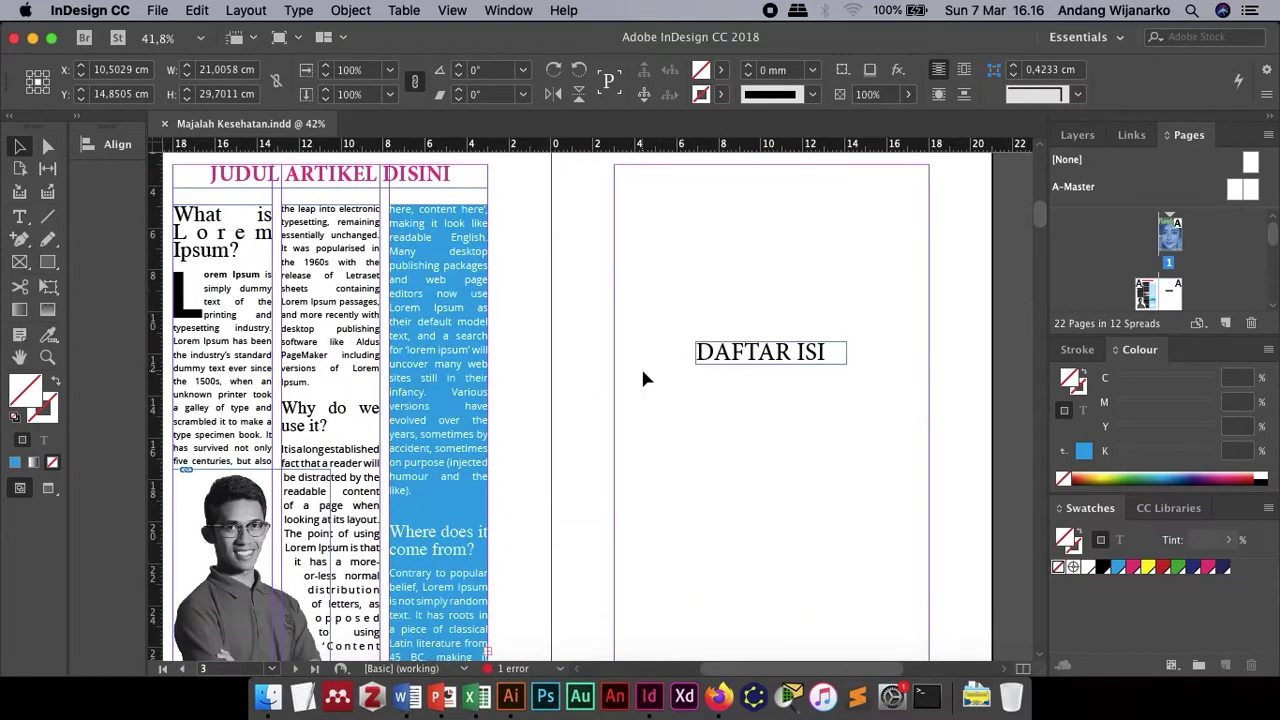
scroll(643, 378, "down", 2)
scroll(449, 447, "down", 5)
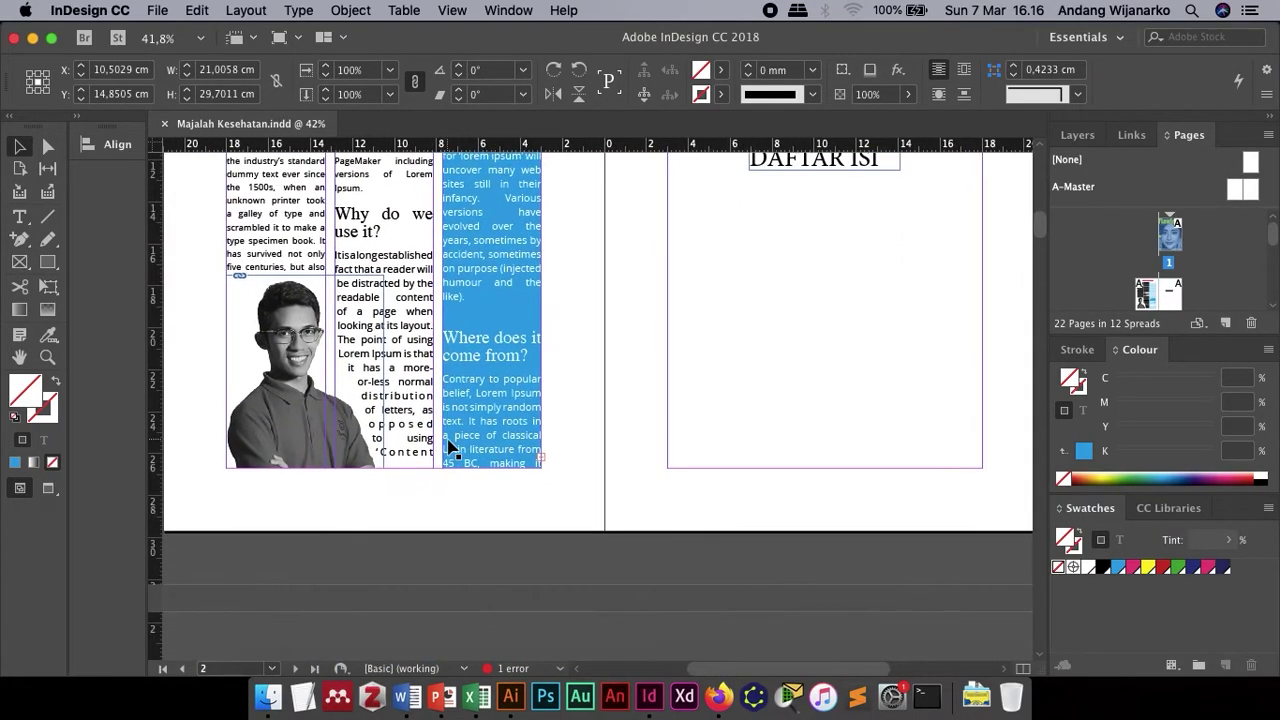
left_click(449, 447)
scroll(462, 441, "up", 5)
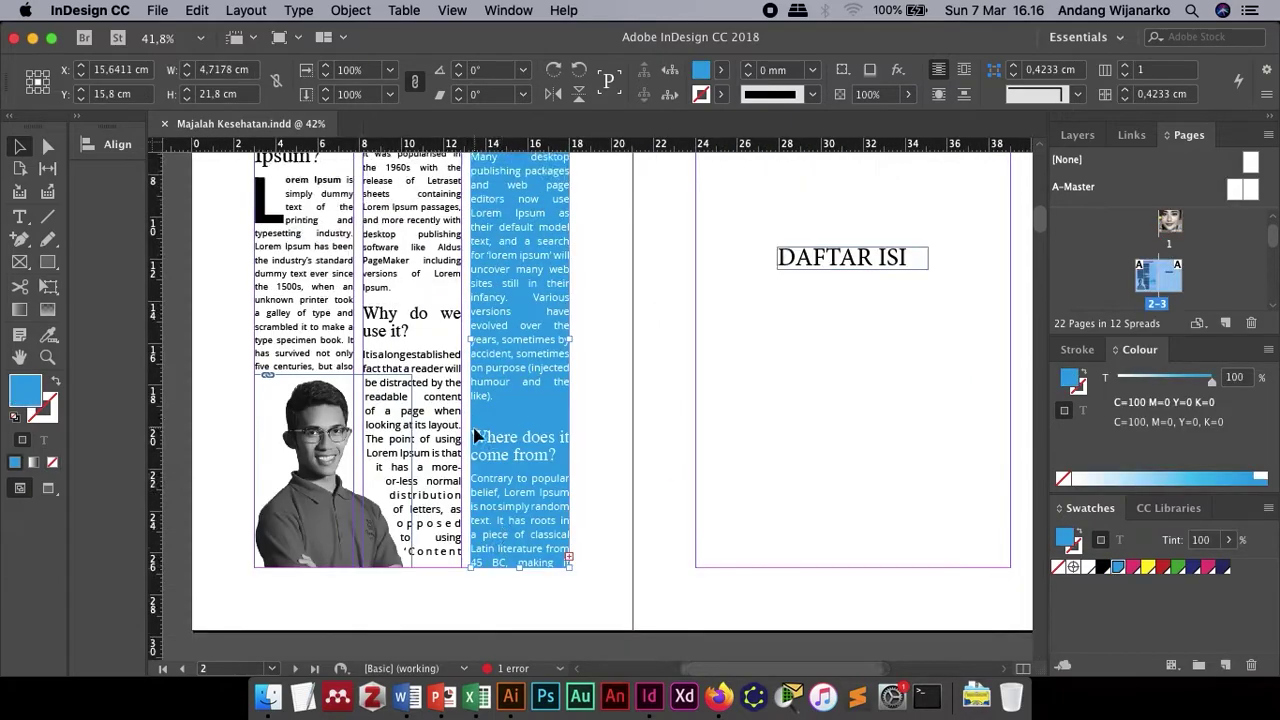
left_click(474, 435)
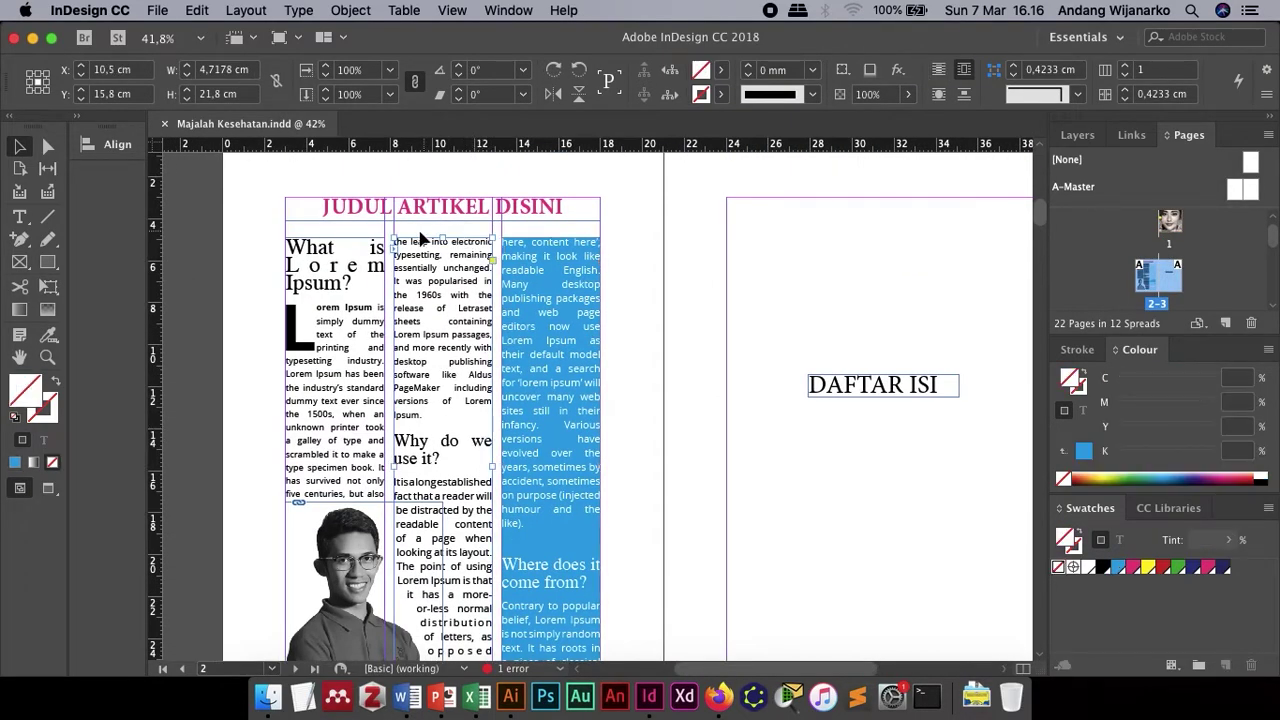
- Examine the DAFTAR ISI page beside the article and the blank spread that follows it
left_click(1146, 276)
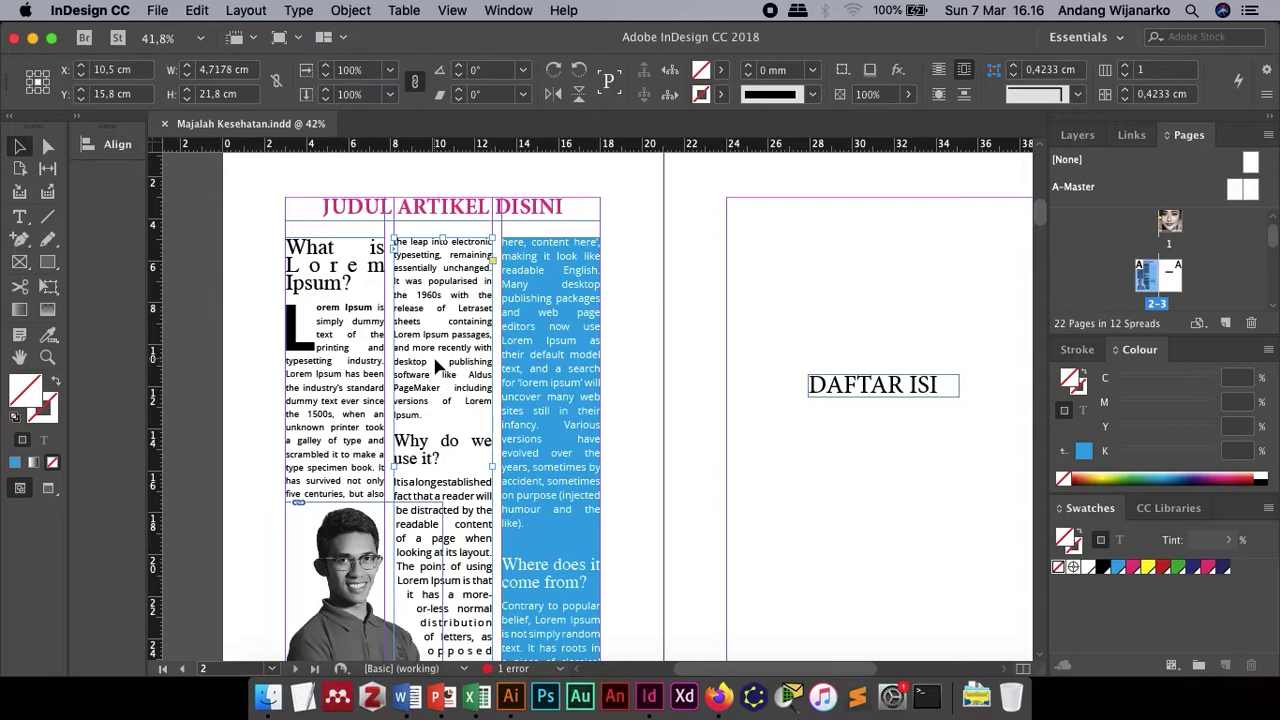
left_click(910, 388)
scroll(836, 465, "down", 5)
scroll(658, 528, "down", 5)
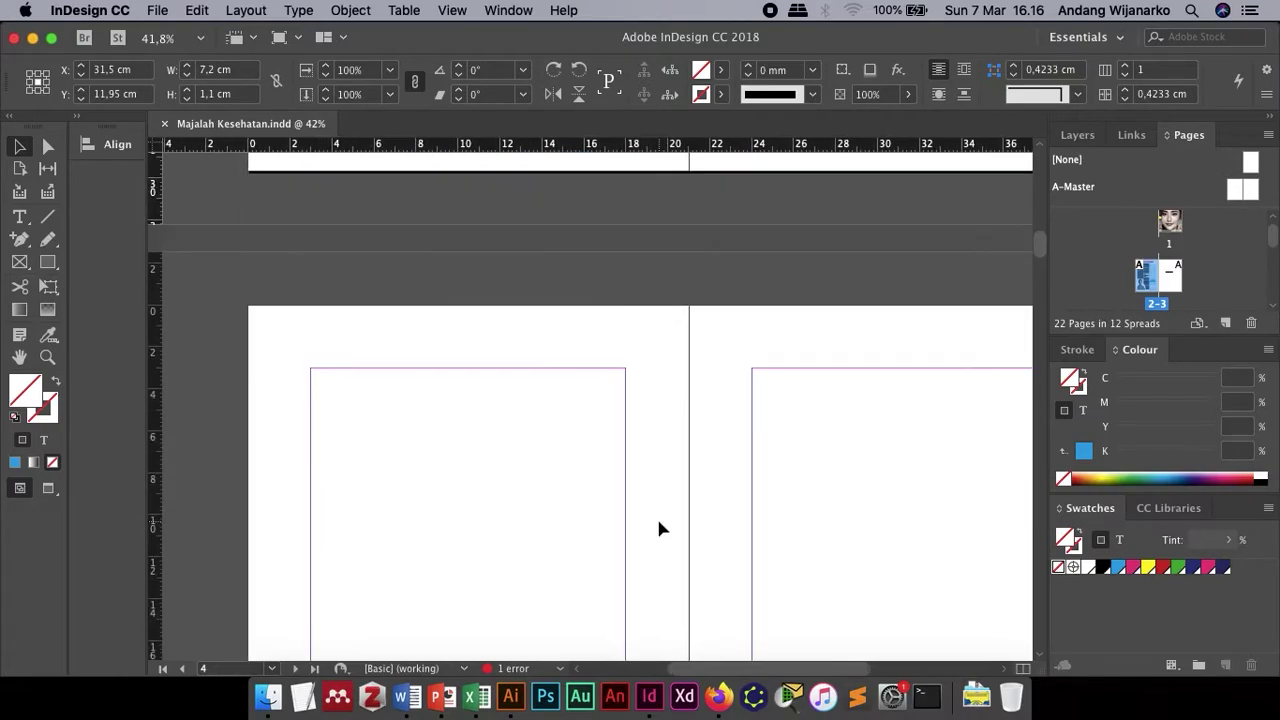
scroll(658, 528, "up", 9)
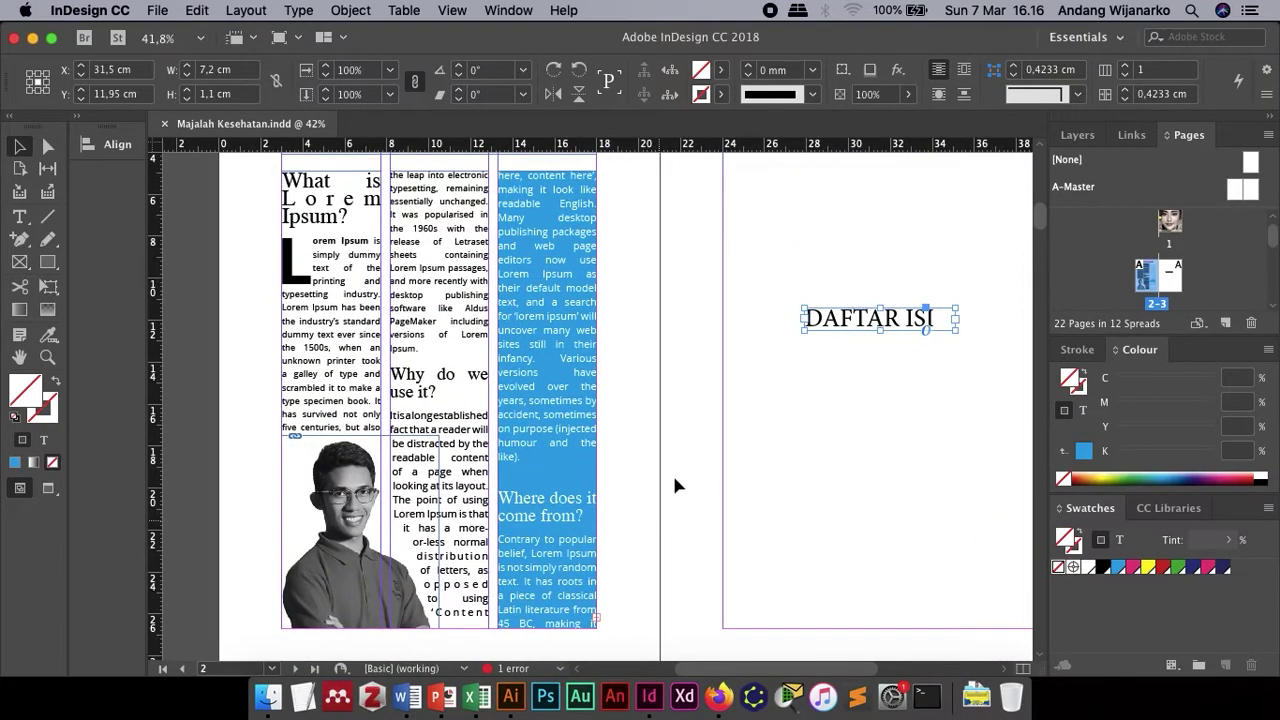
scroll(672, 492, "up", 2)
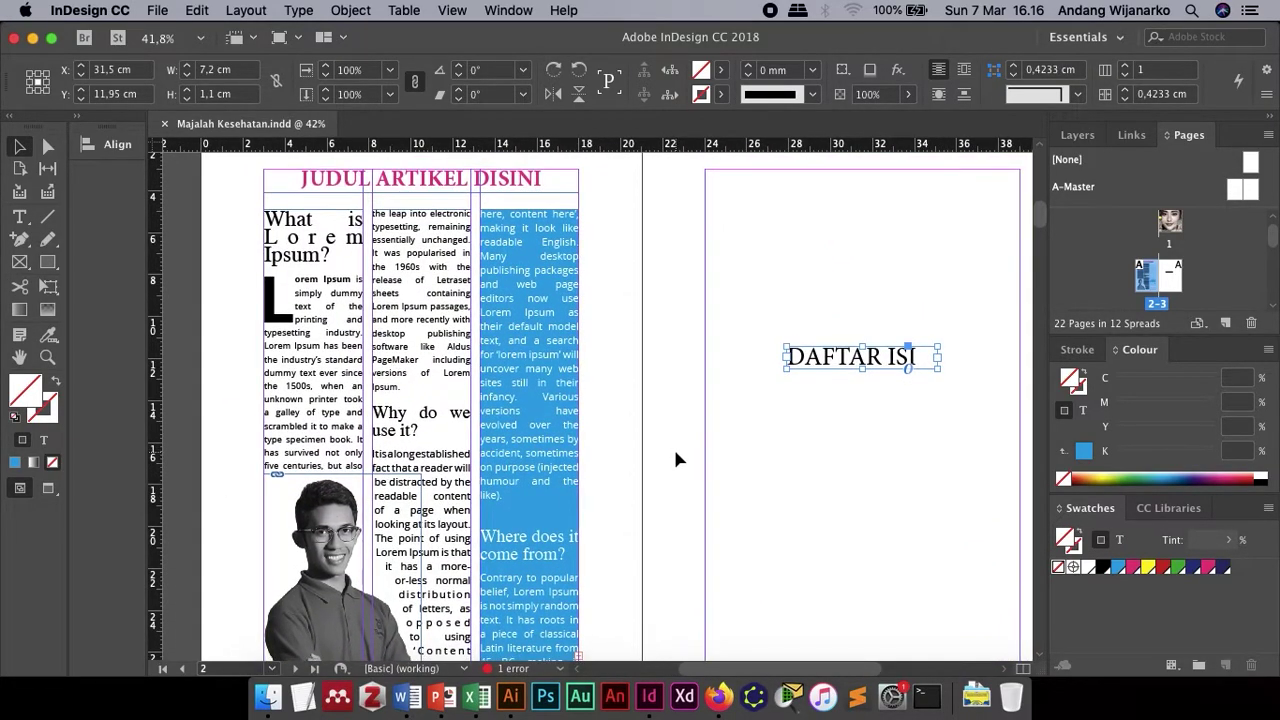
scroll(675, 452, "down", 2)
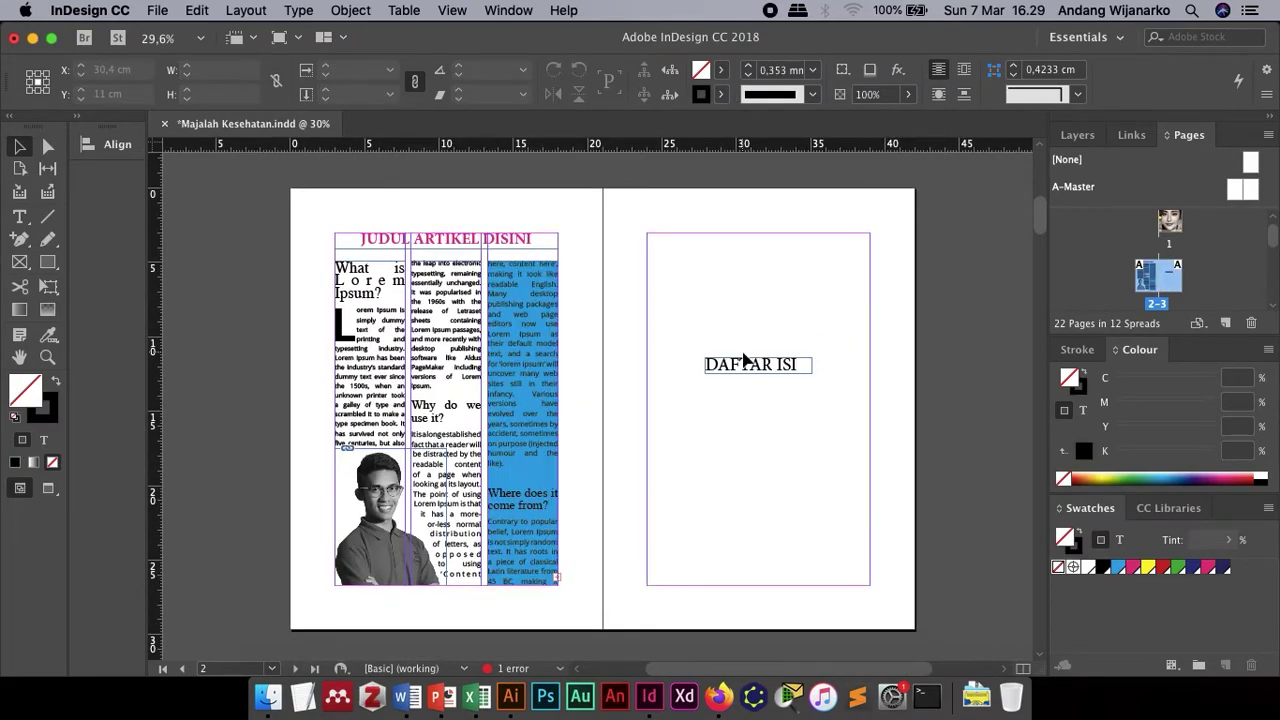
- Switch to the Word document PRAKTIKUM 5-7 and find the FORMAT HALAMAN heading in section E, MEMBUAT ISI/KONTEN MAJALAH
key("ctrl+Right")
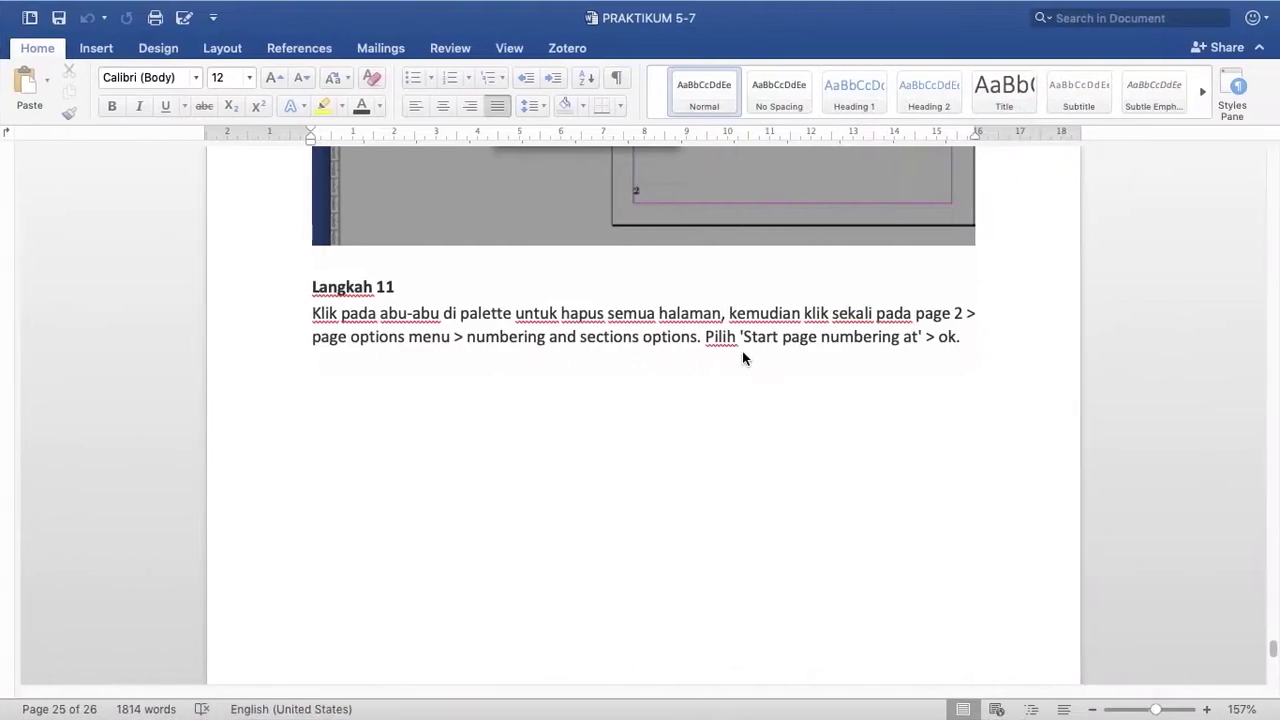
scroll(742, 350, "up", 8)
scroll(742, 352, "up", 20)
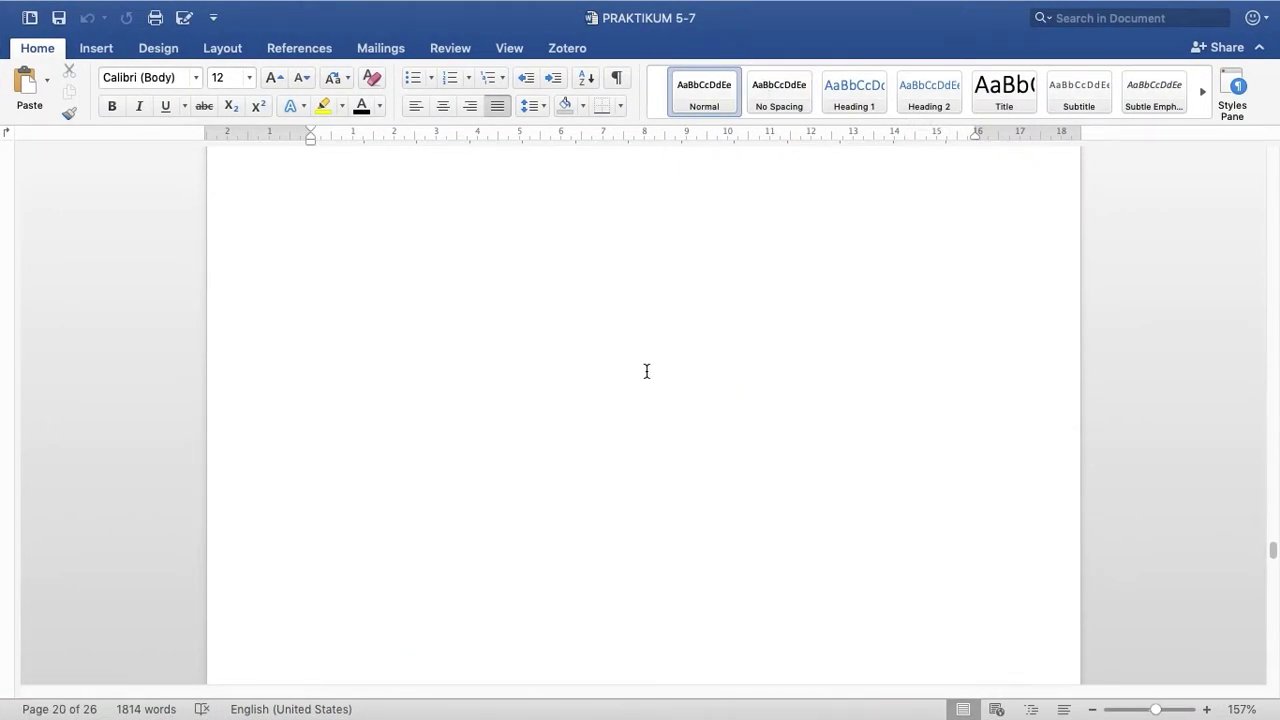
scroll(647, 371, "up", 20)
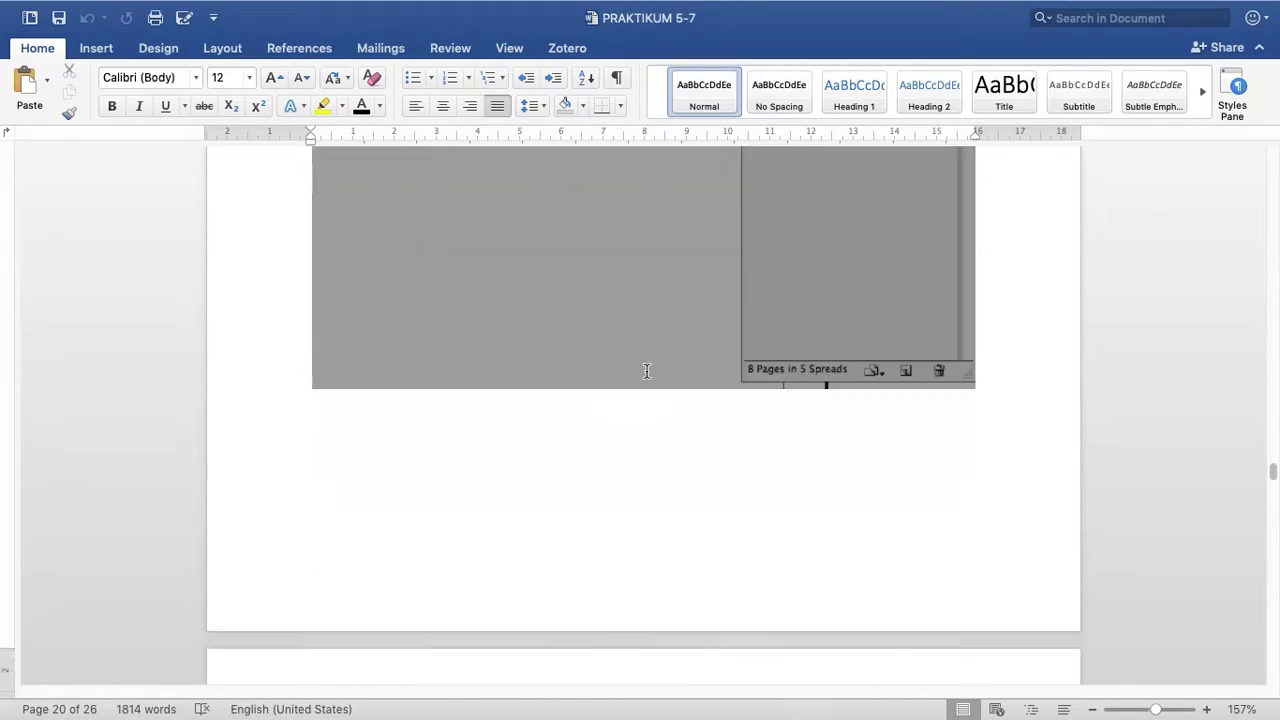
scroll(647, 371, "up", 20)
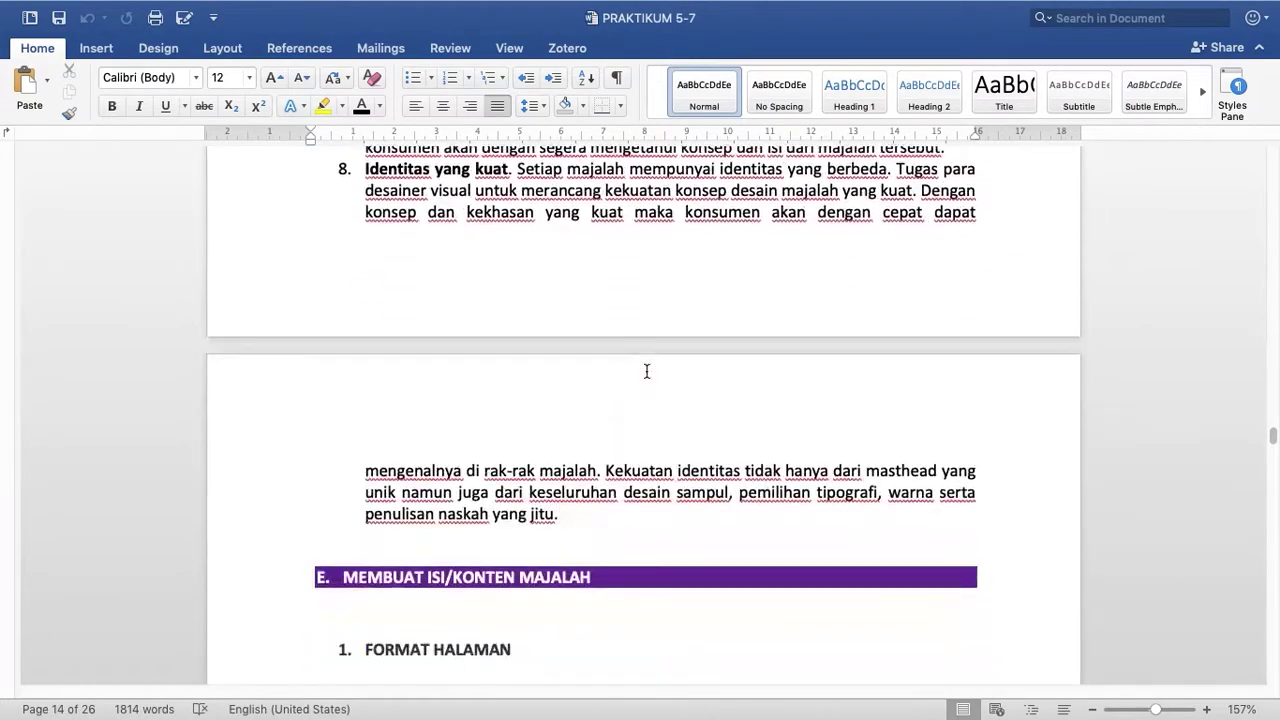
scroll(349, 360, "down", 2)
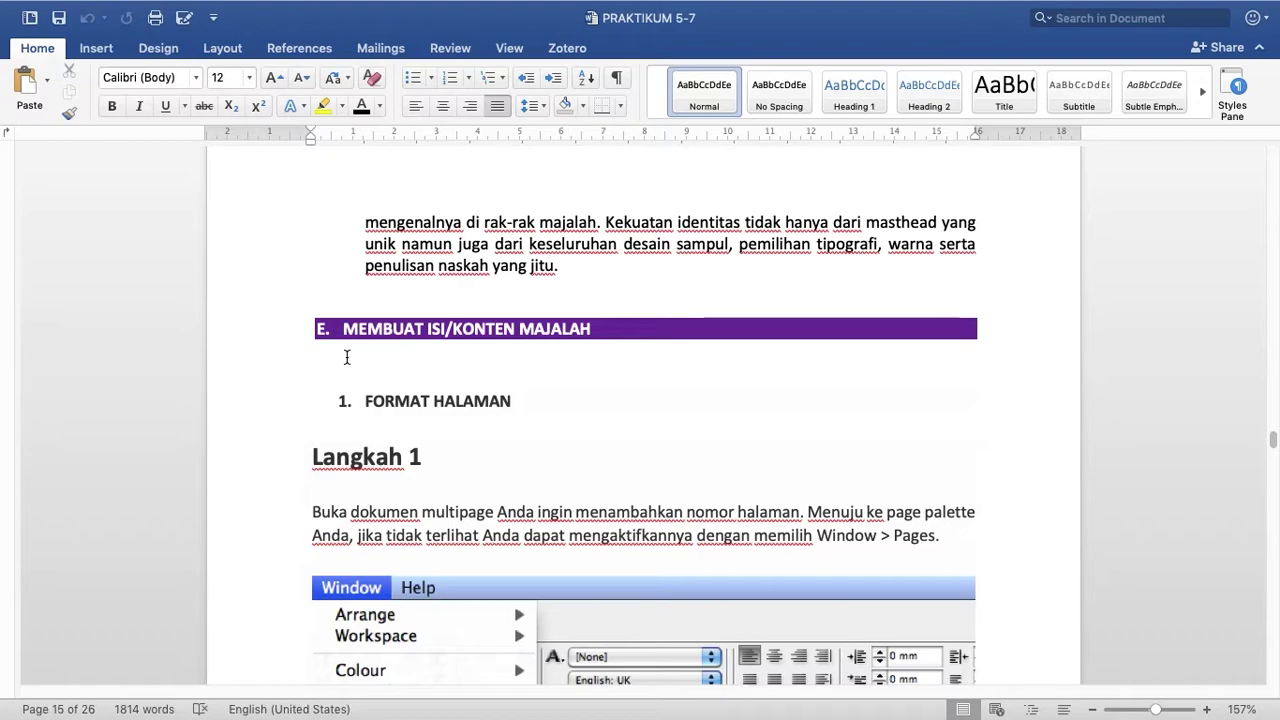
scroll(346, 357, "down", 3)
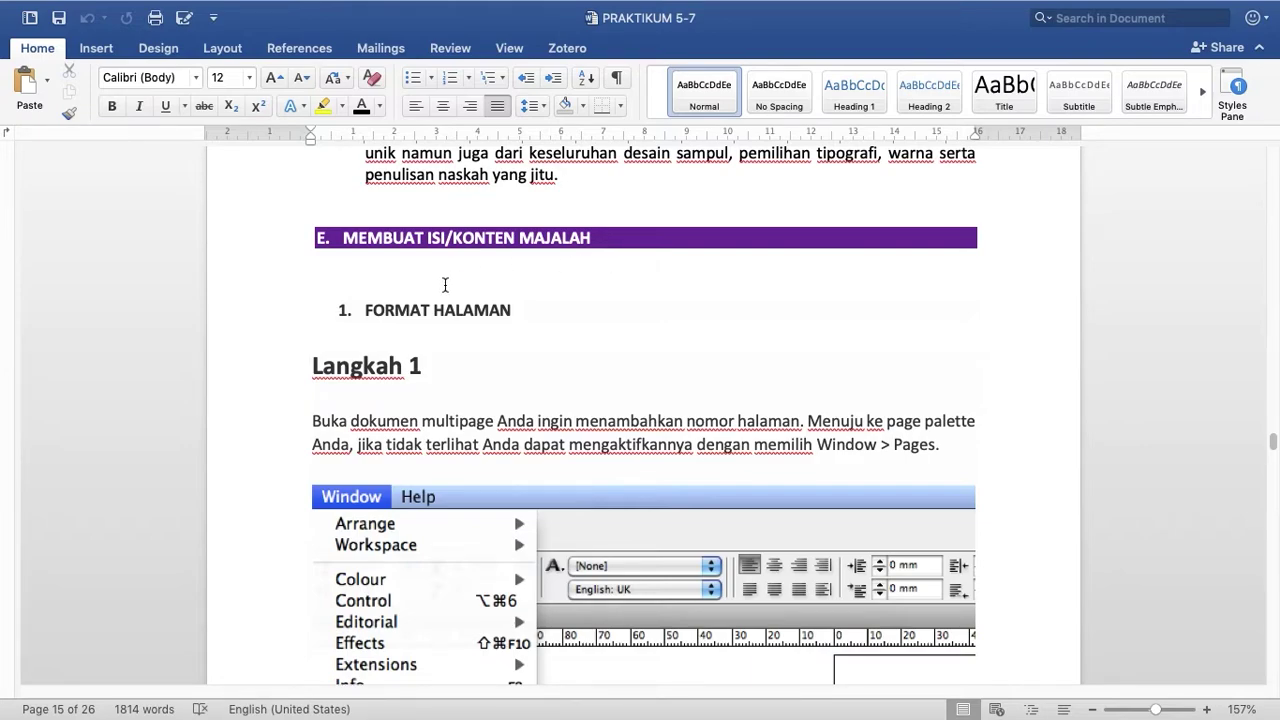
left_click(227, 321)
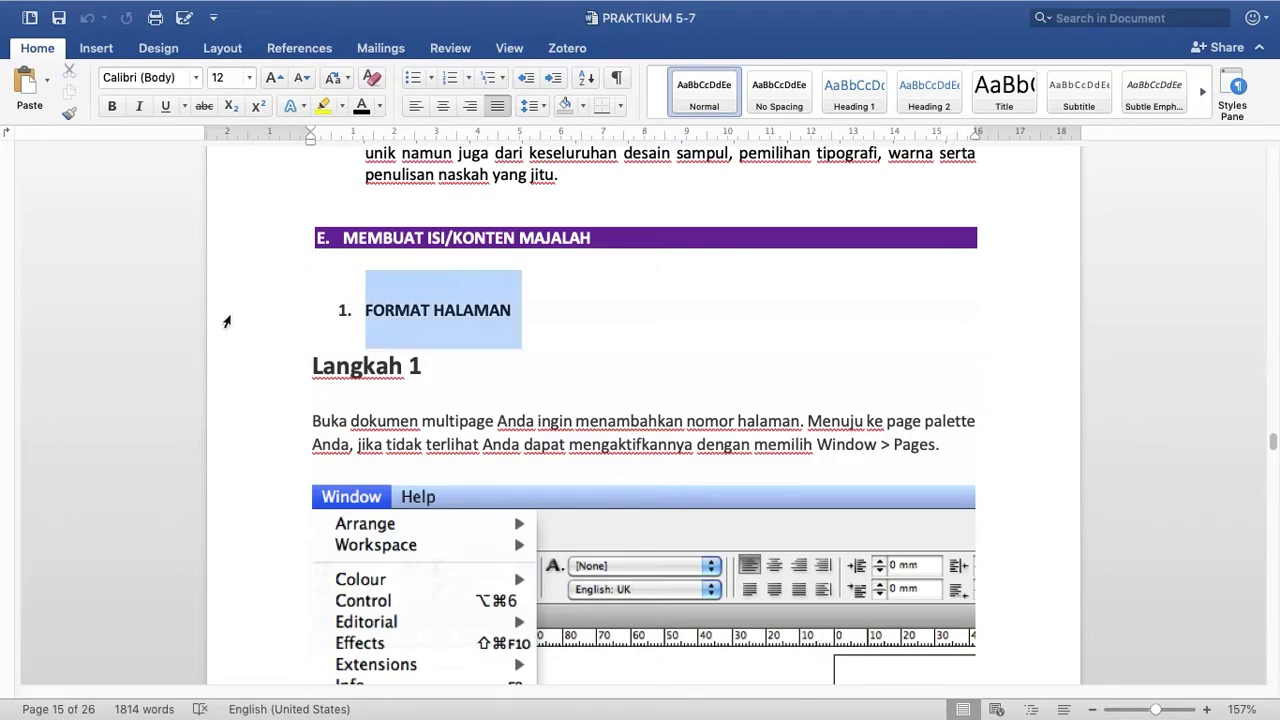
left_click(318, 346)
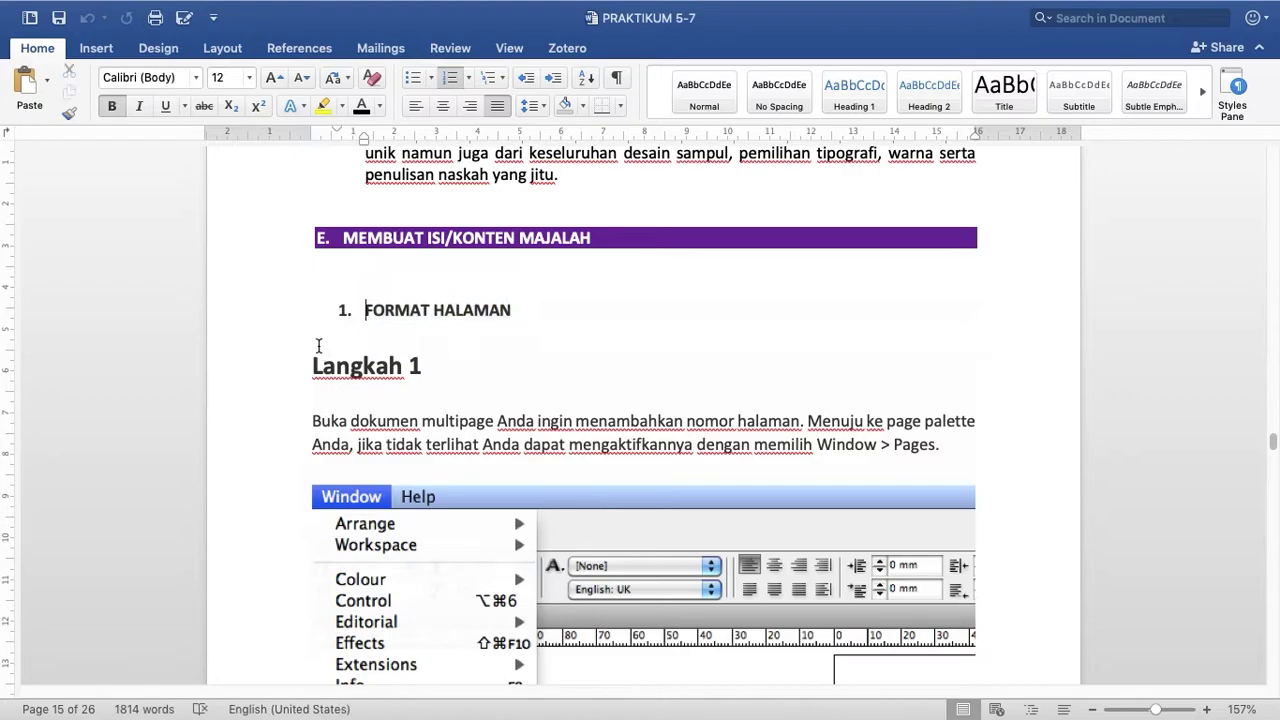
- Read the Langkah 1 and Langkah 2 instructions on opening the page palette and the A-Master
scroll(318, 346, "down", 3)
scroll(318, 346, "down", 3)
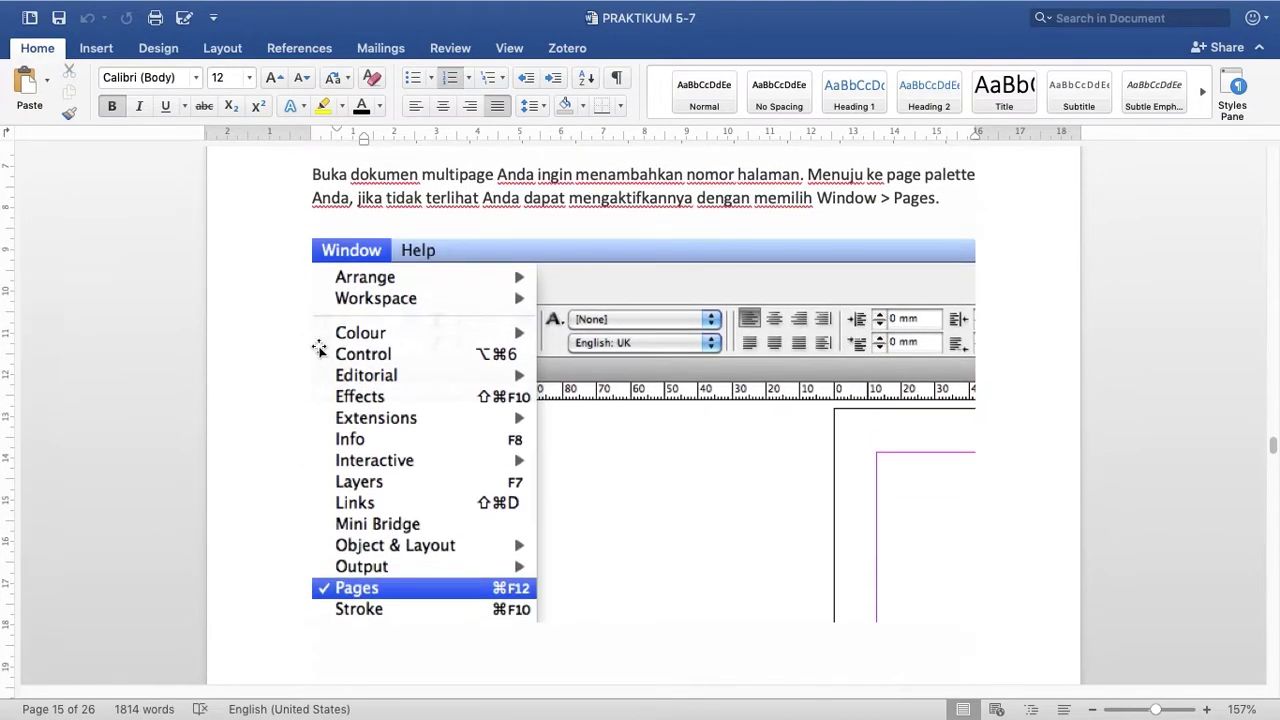
scroll(318, 346, "down", 12)
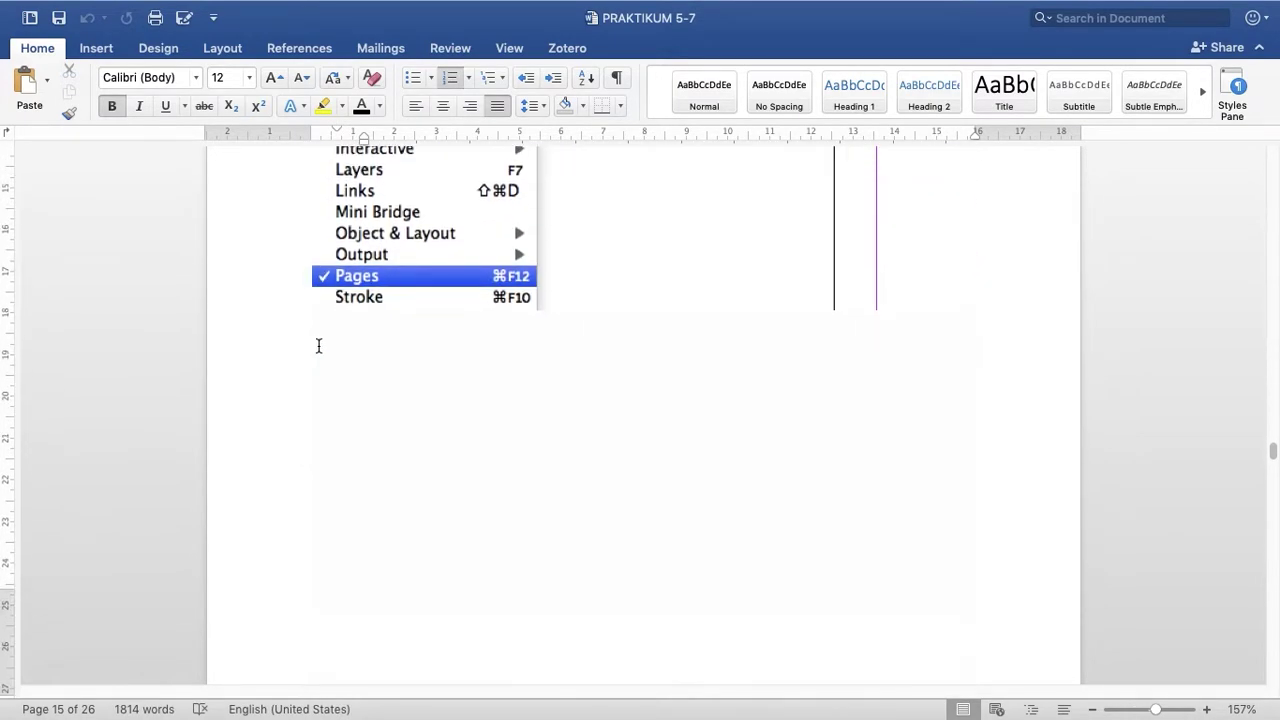
scroll(318, 346, "down", 12)
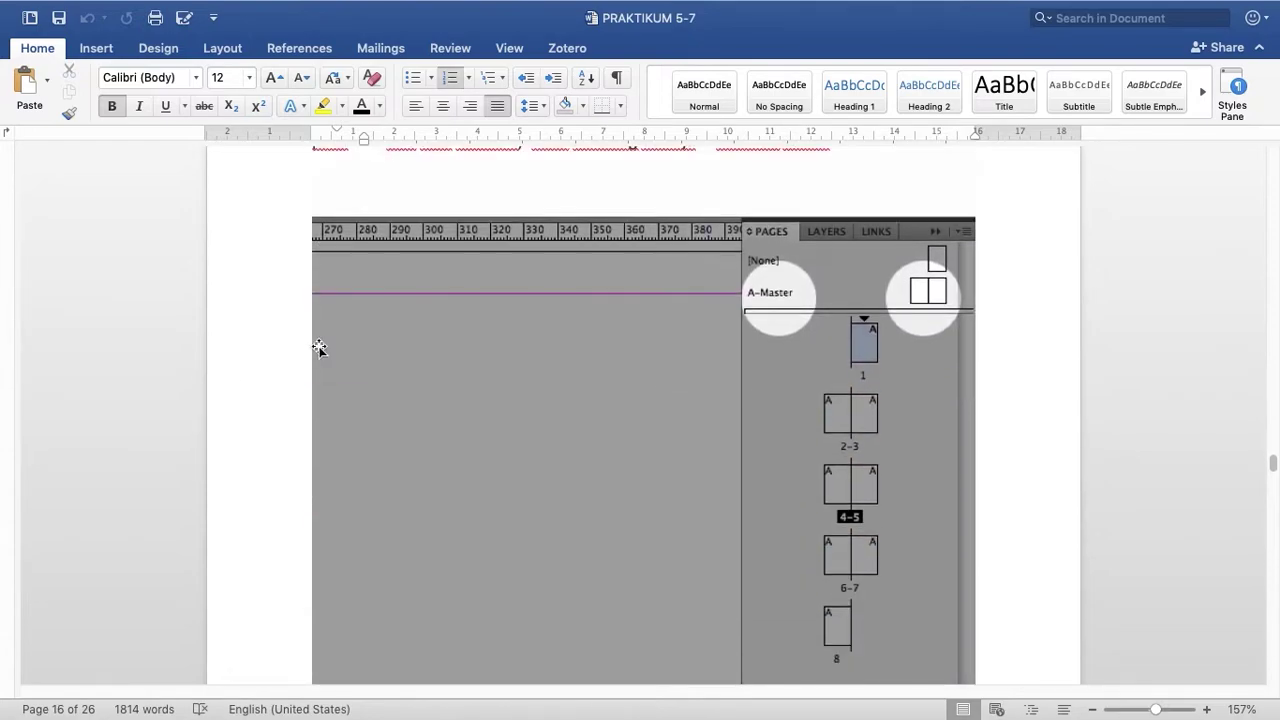
scroll(318, 346, "up", 8)
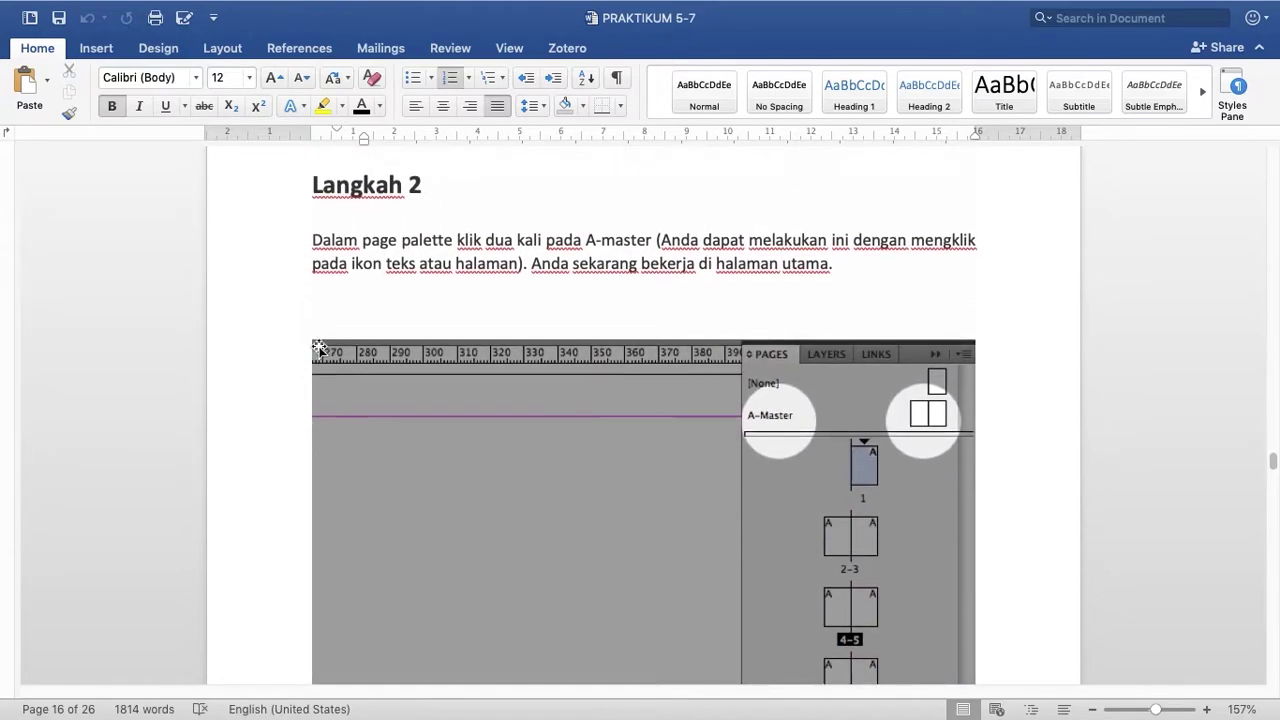
scroll(318, 346, "up", 4)
scroll(318, 346, "down", 9)
scroll(316, 346, "up", 15)
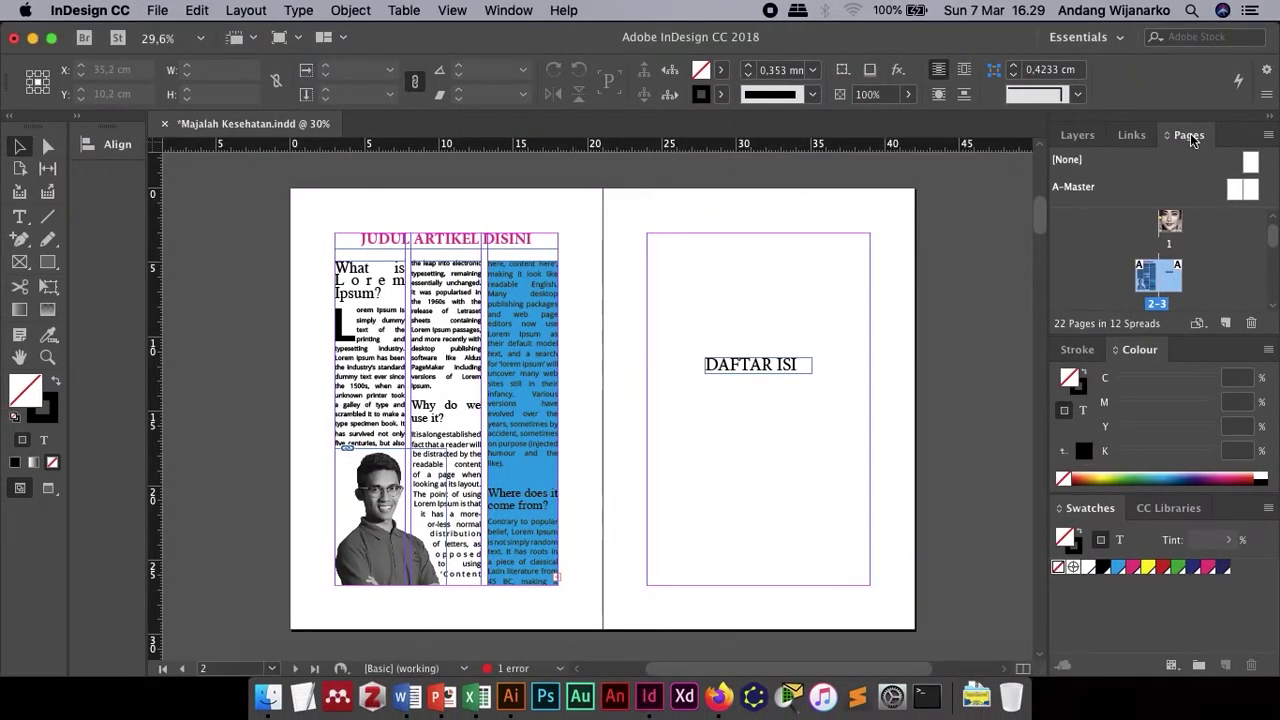
- In InDesign, detach the Pages panel, lengthen it to show more spreads, and move it over the DAFTAR ISI page
left_click_drag(1189, 134, 934, 203)
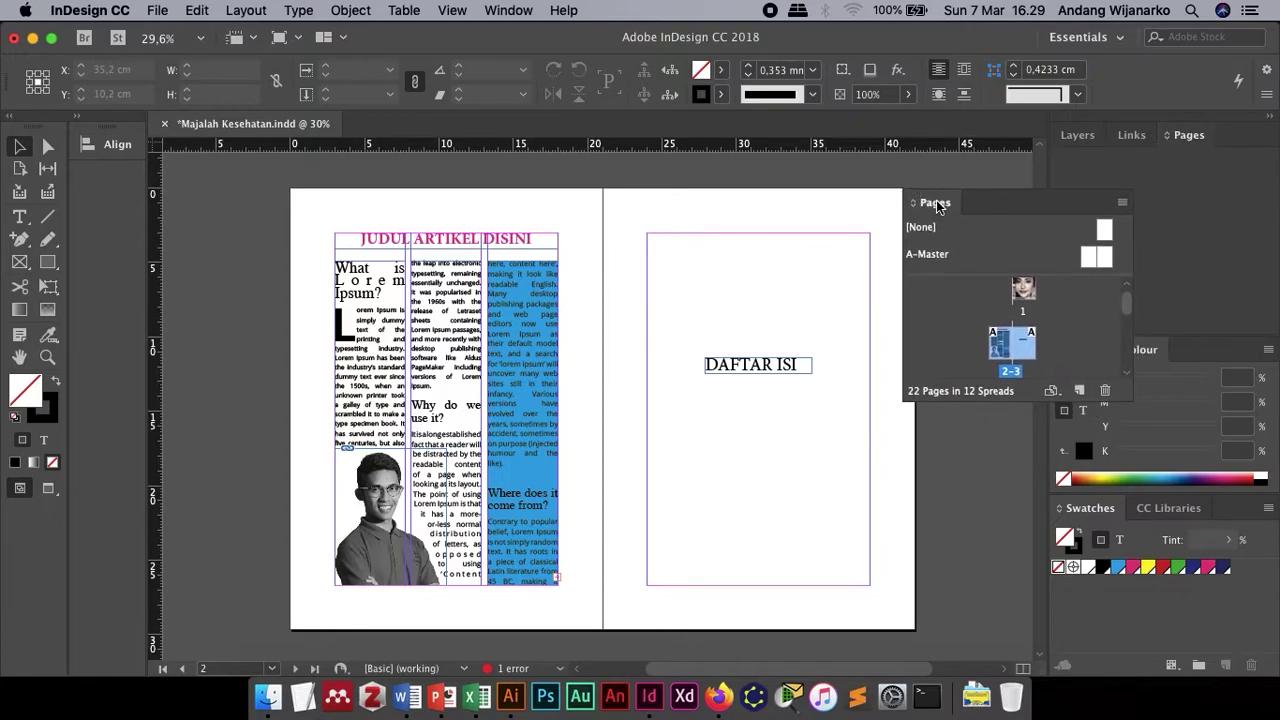
left_click_drag(1019, 406, 1019, 610)
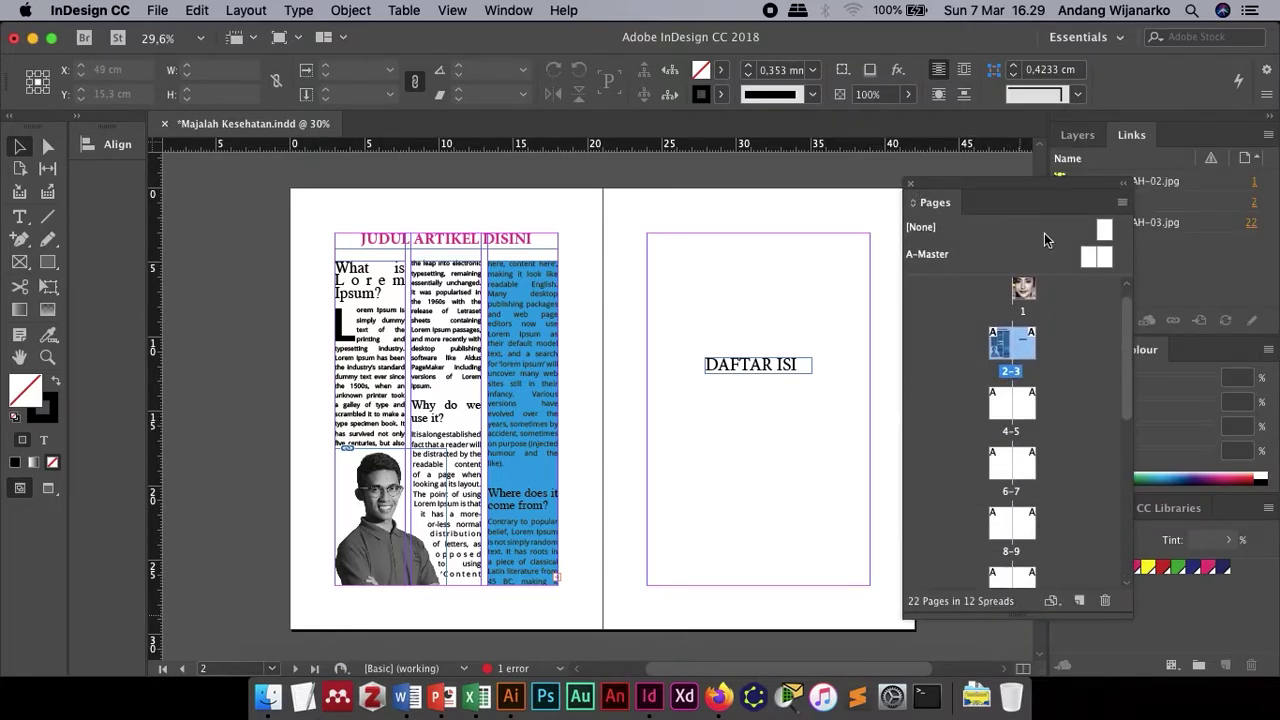
left_click_drag(1047, 182, 889, 176)
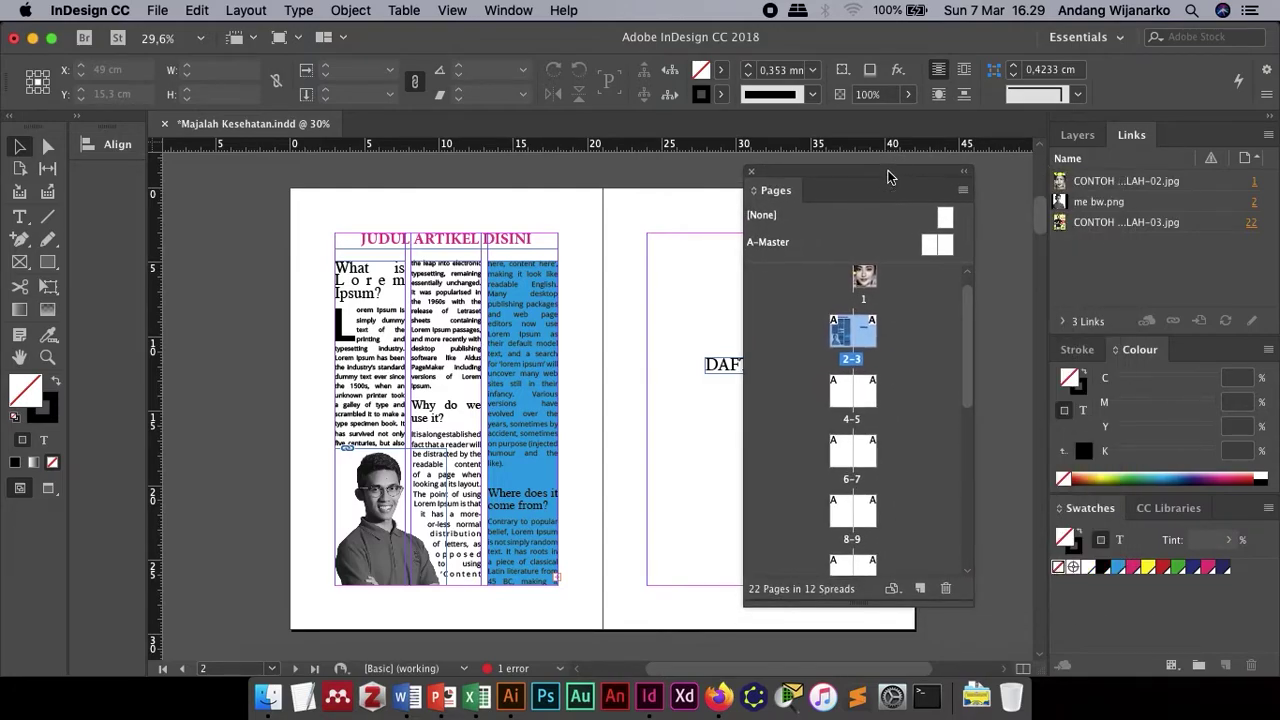
- Switch to the Word guide and read the Langkah 2 instruction on working in the A-Master
key("ctrl+Right")
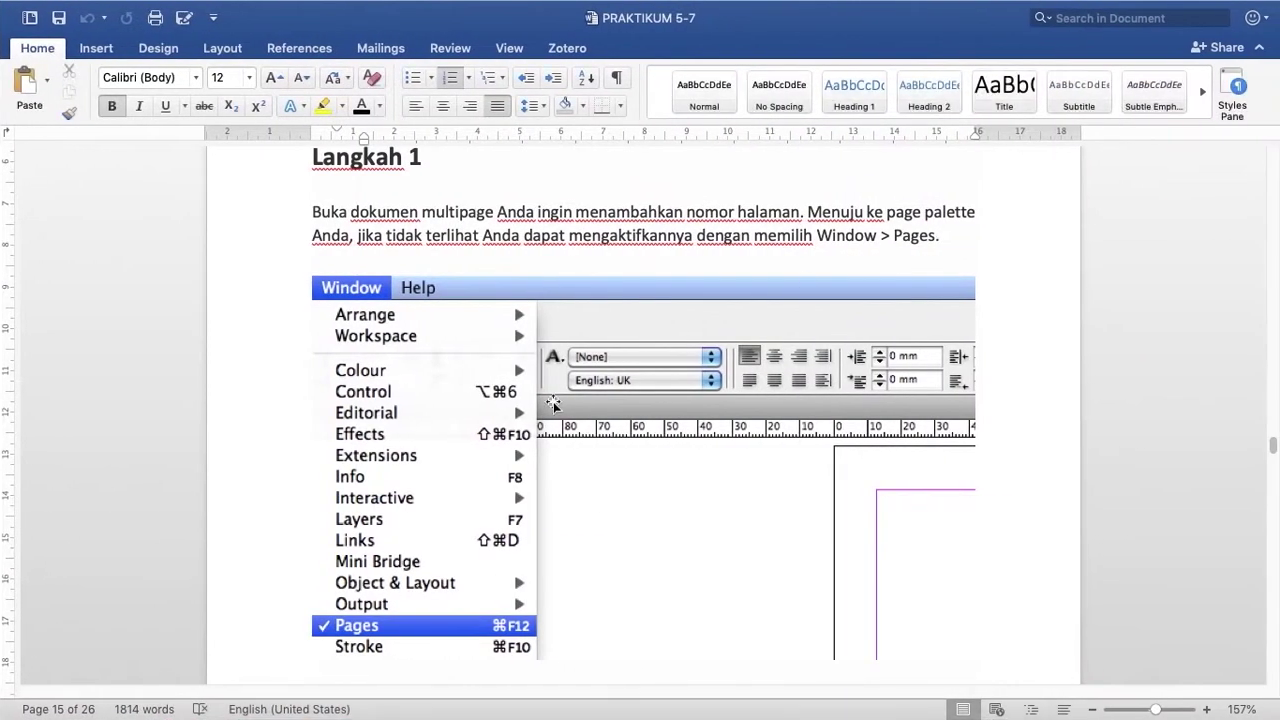
scroll(552, 401, "down", 10)
scroll(552, 401, "down", 8)
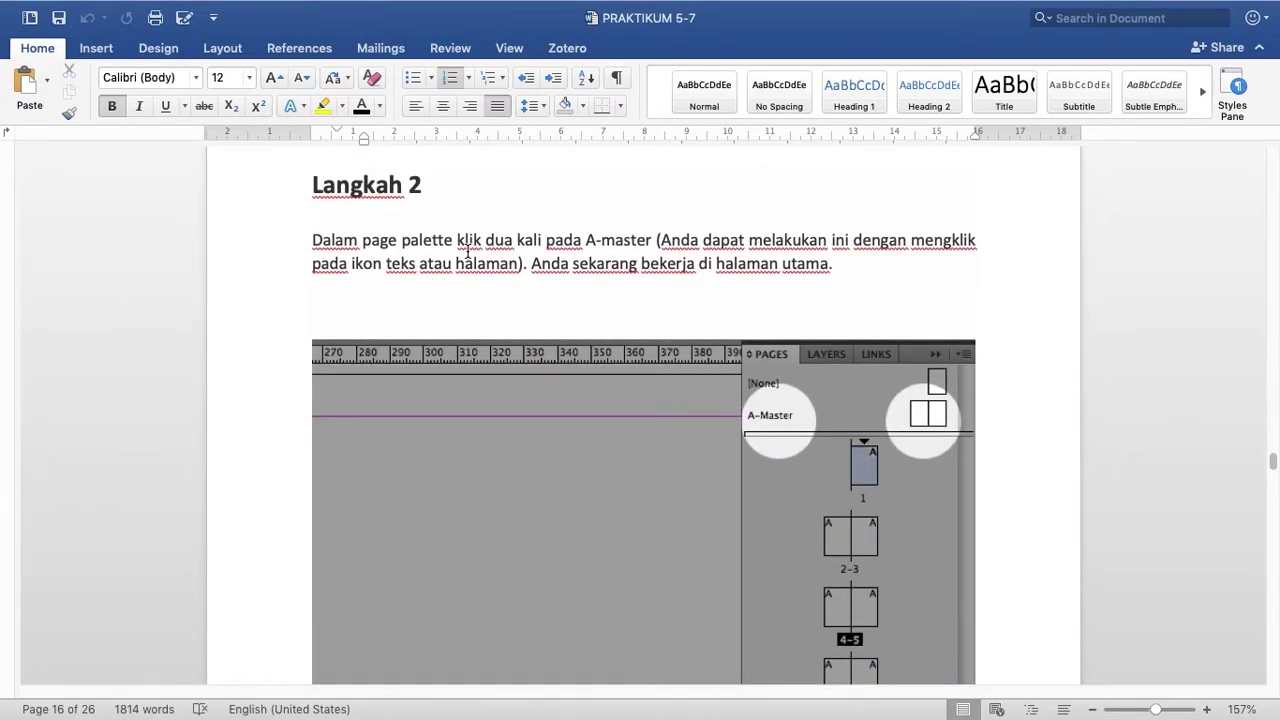
scroll(639, 274, "down", 1)
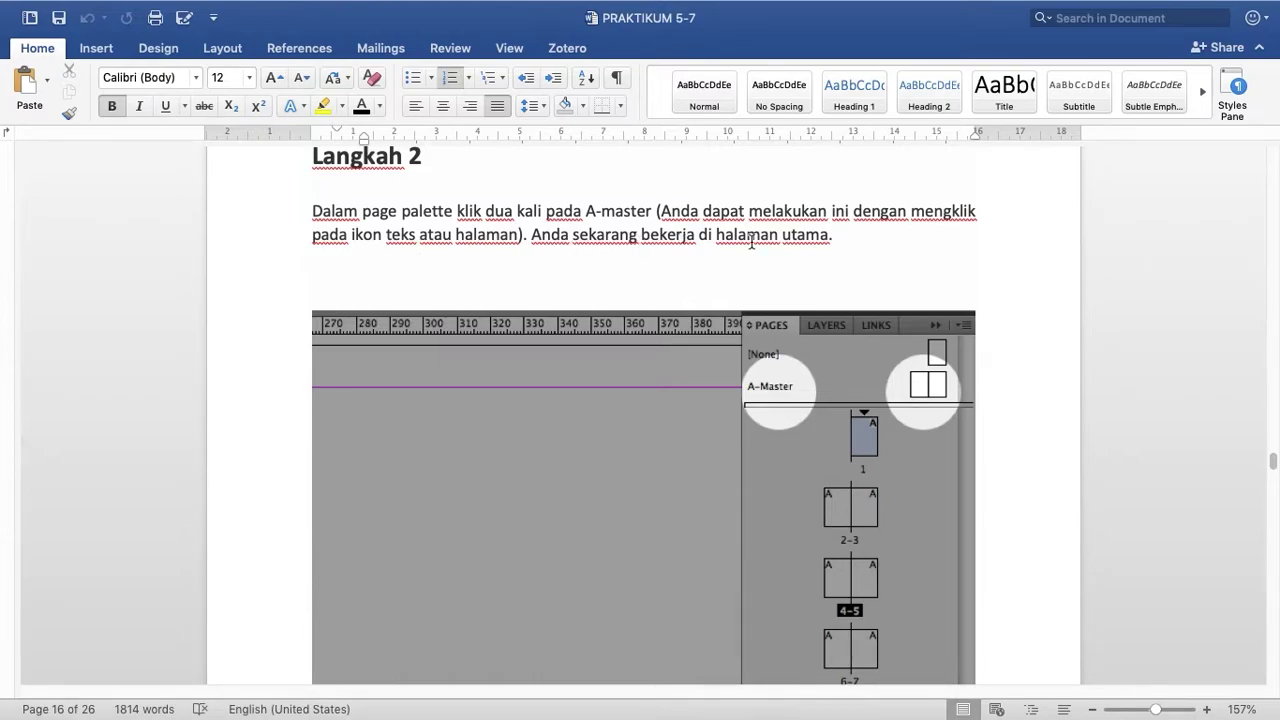
- Switch back to InDesign and compare the cover, article page and DAFTAR ISI page with their thumbnails in the Pages panel
key("ctrl+Left")
key("F12")
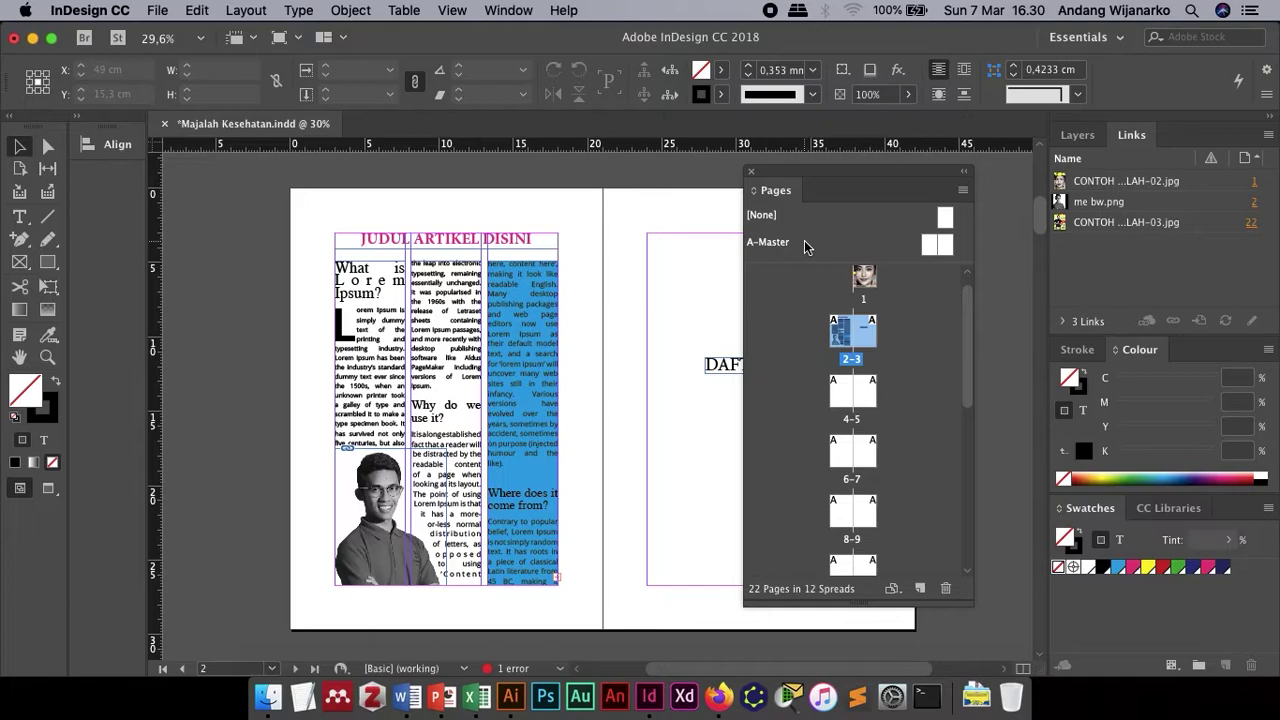
scroll(496, 353, "up", 2)
scroll(496, 353, "right", 2)
scroll(496, 353, "up", 5)
left_click(609, 251)
scroll(609, 251, "down", 5)
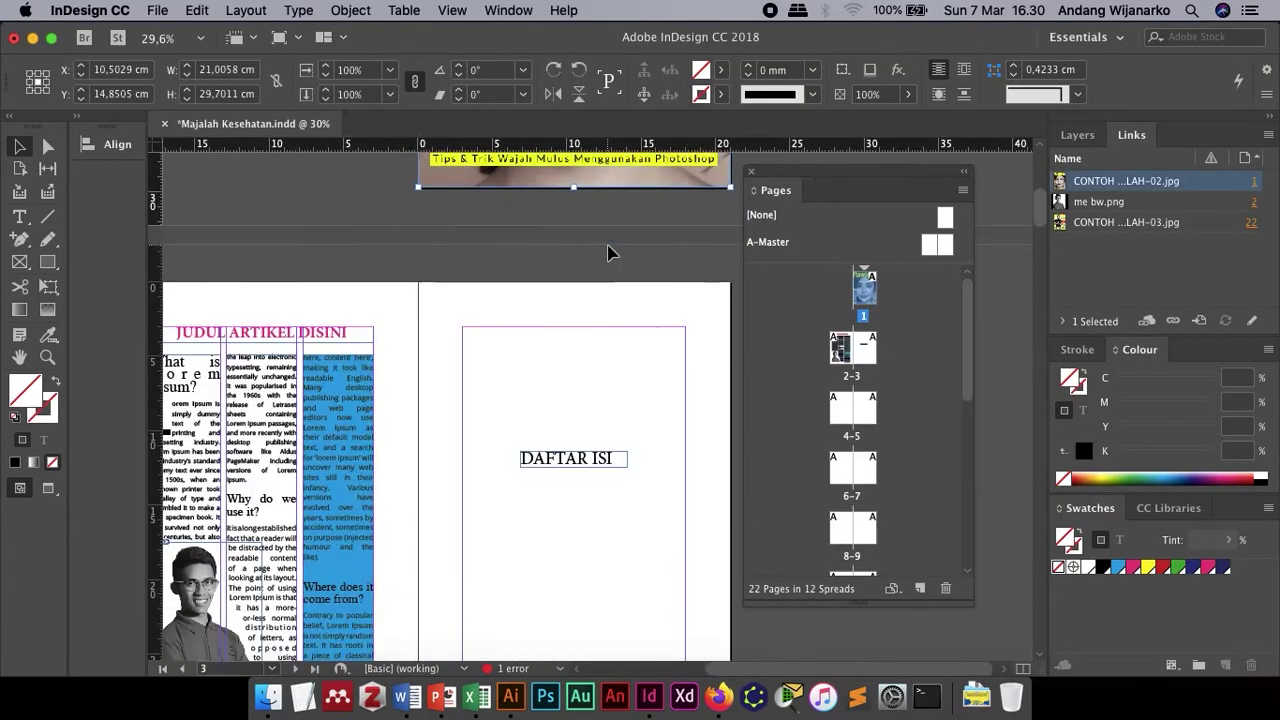
left_click(597, 366)
left_click(351, 409)
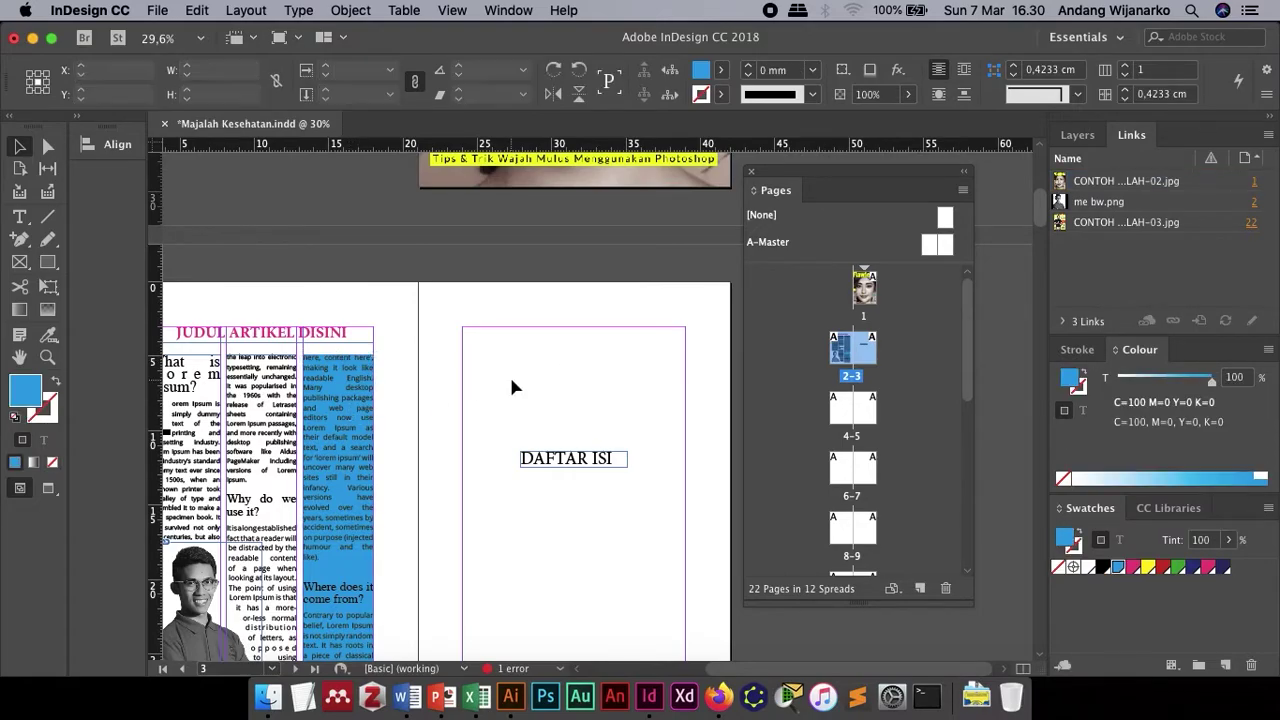
left_click(511, 381)
scroll(511, 381, "left", 2)
scroll(511, 381, "down", 4)
scroll(511, 381, "up", 3)
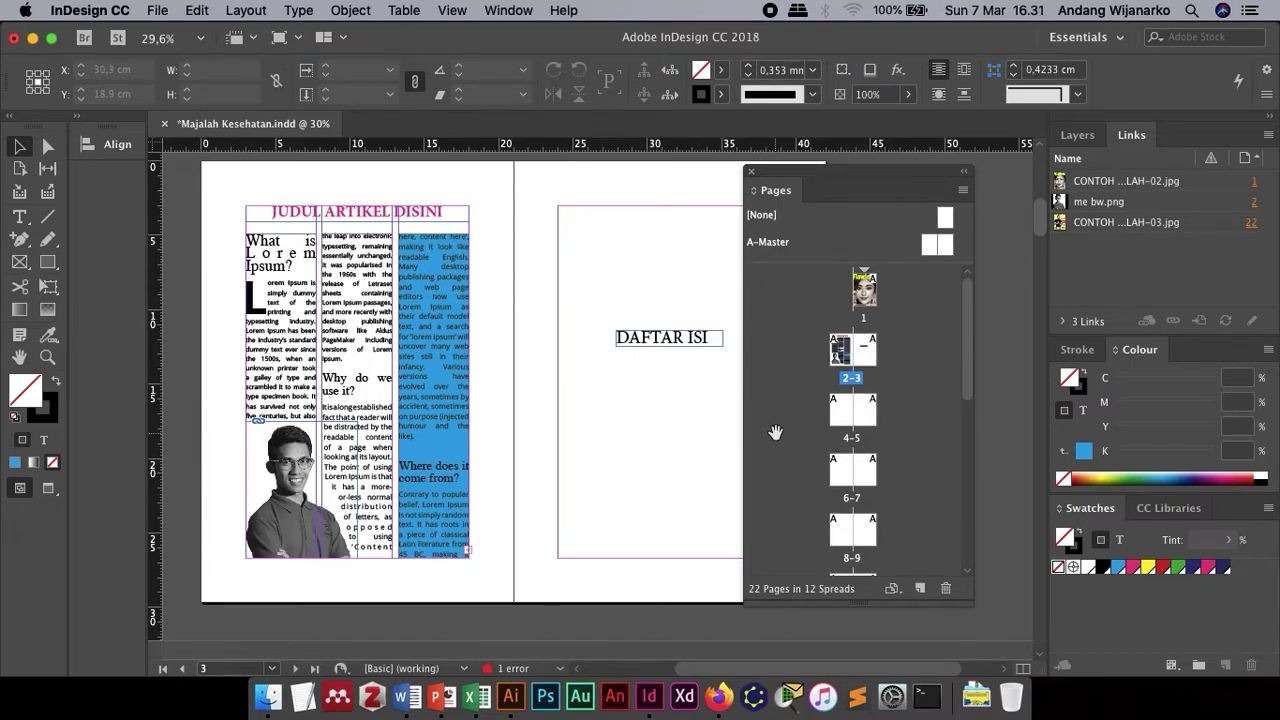
- Select both pages of the A-Master and open the A-Master spread for editing
left_click(933, 244)
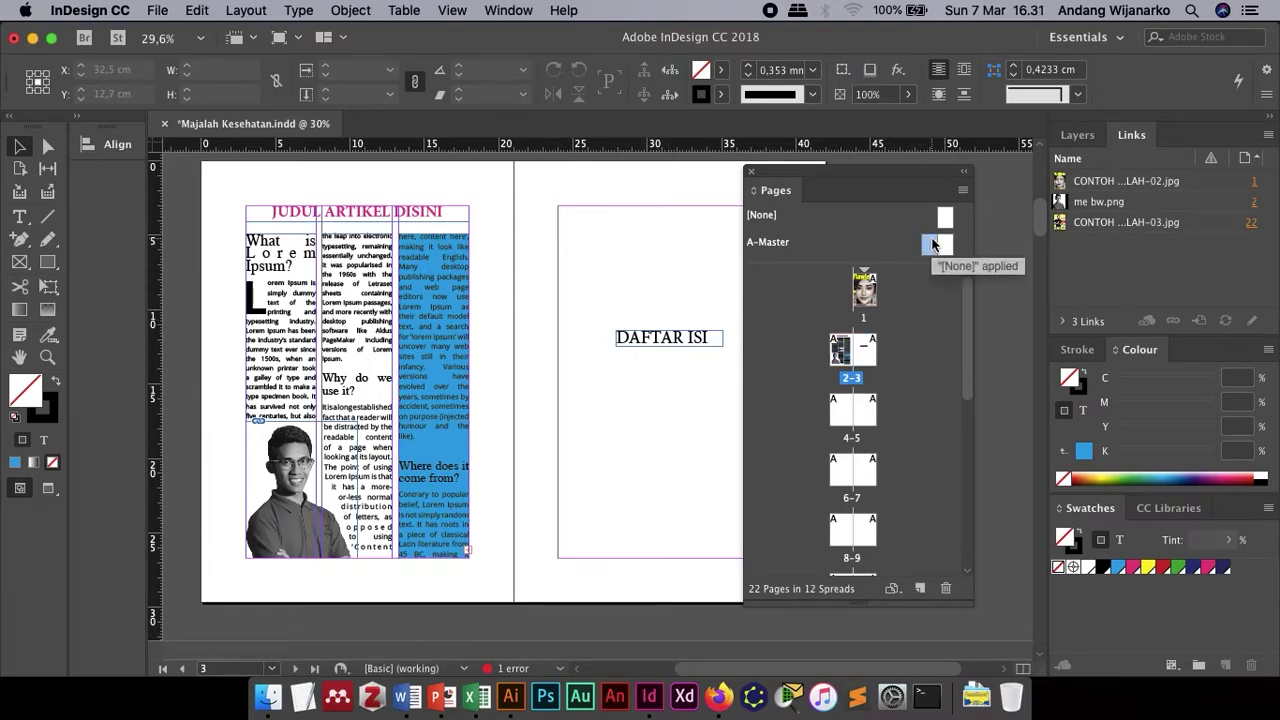
left_click(946, 247, "shift")
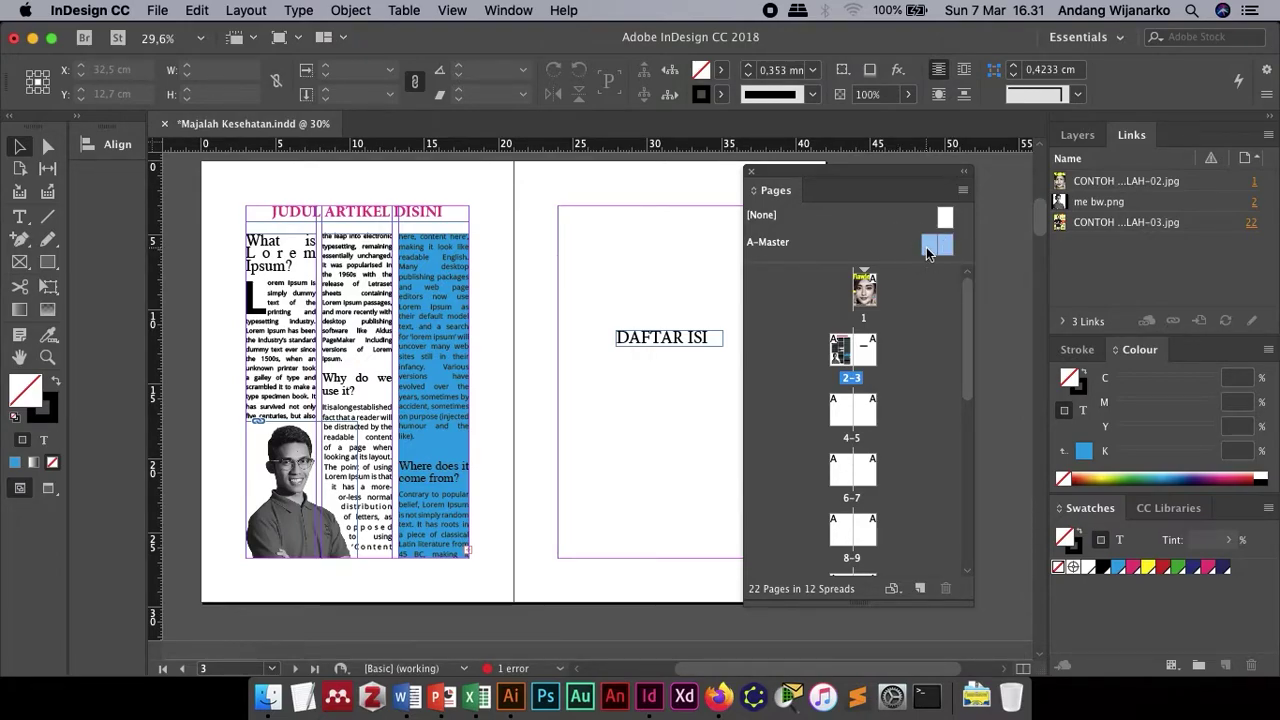
double_click(927, 247)
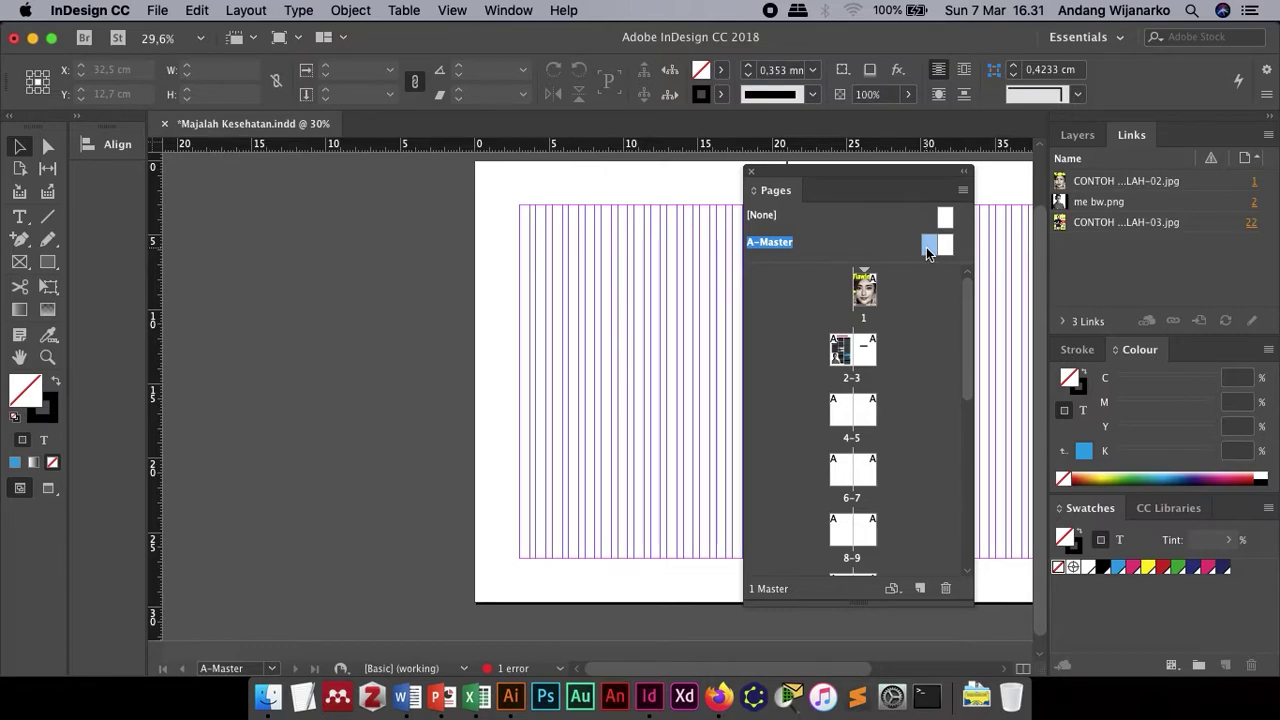
- Jump to page 2 of the document, and switch from there back to the A-Master spread
left_click(271, 668)
left_click(247, 235)
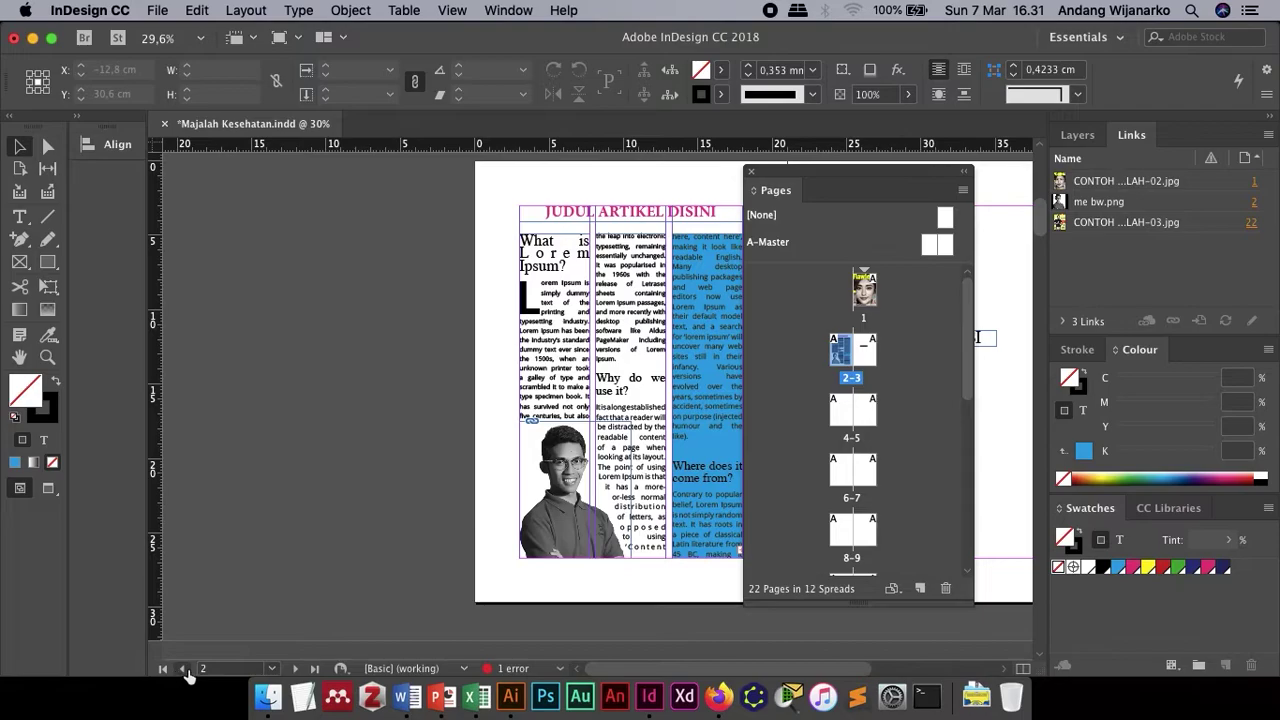
left_click(271, 670)
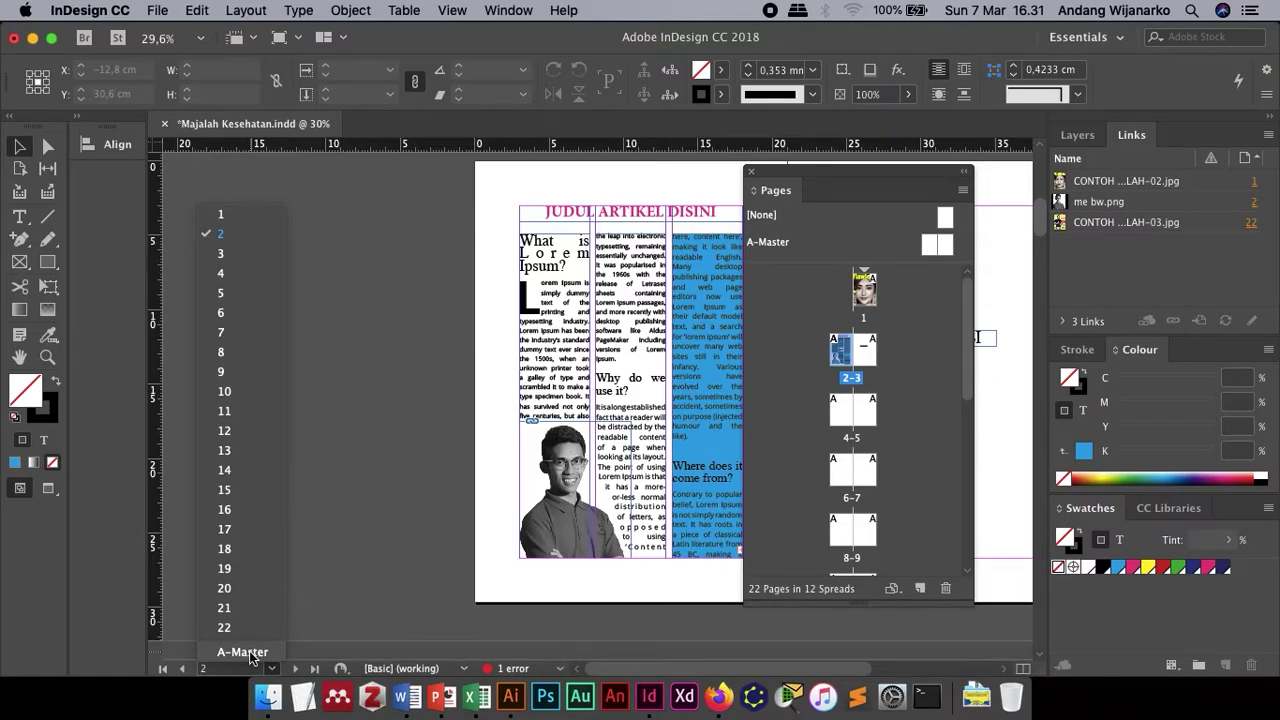
left_click(335, 512)
left_click(277, 670)
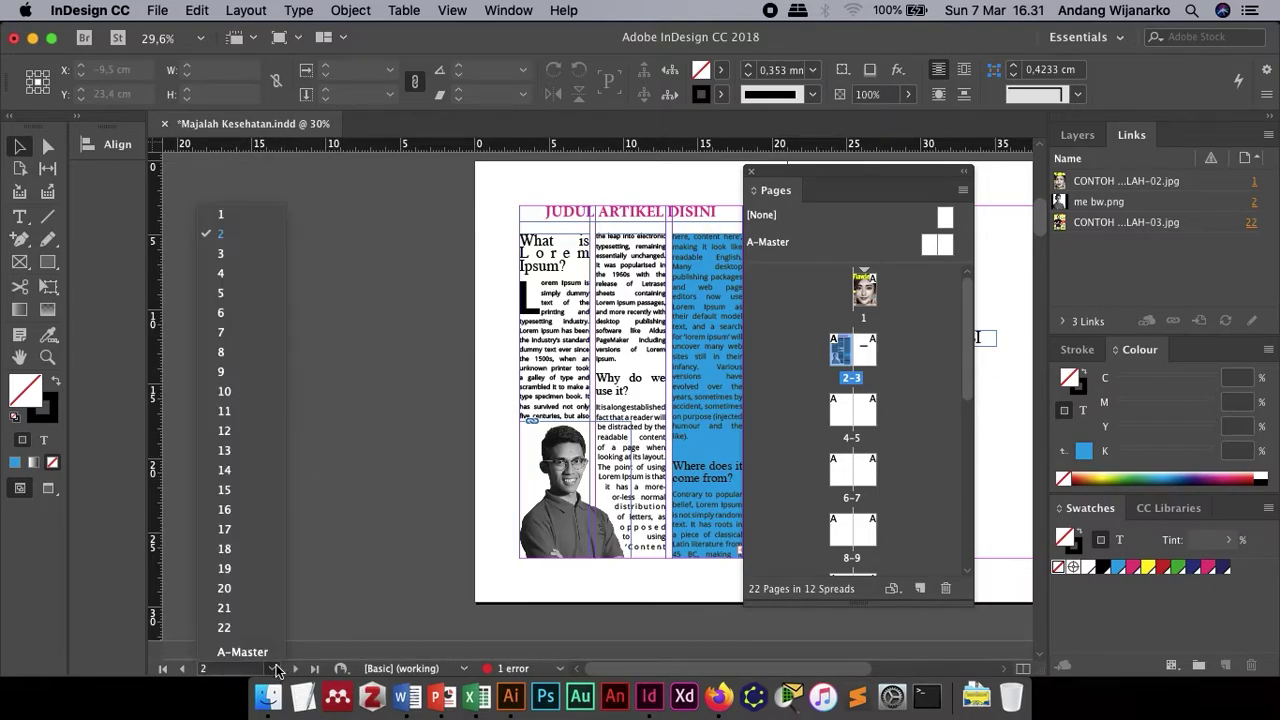
left_click(240, 651)
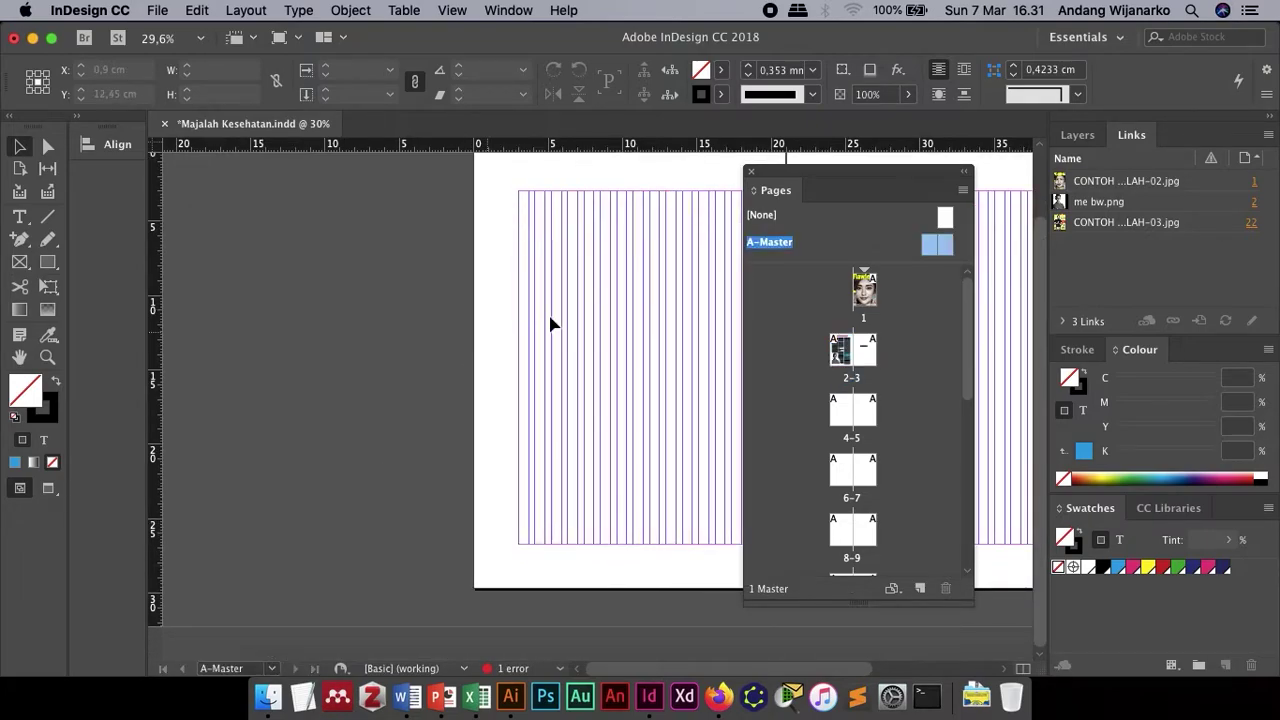
scroll(550, 322, "left", 3)
left_click(298, 11)
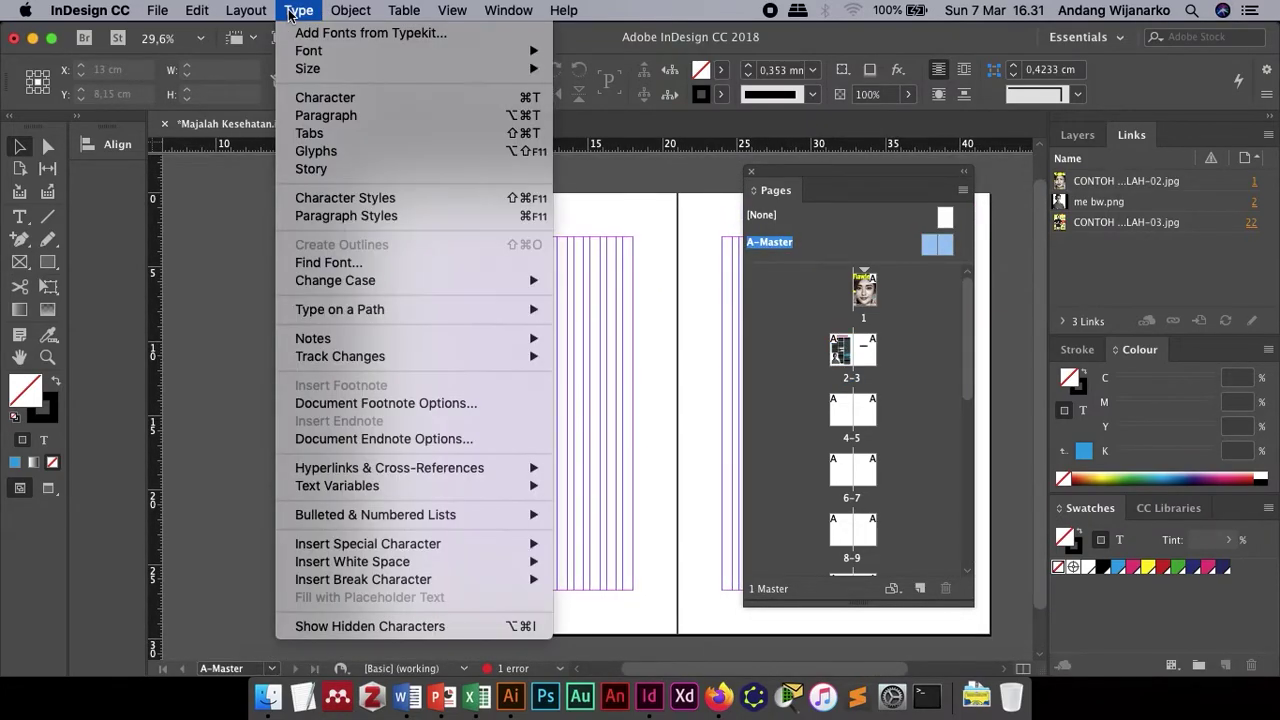
left_click(326, 118)
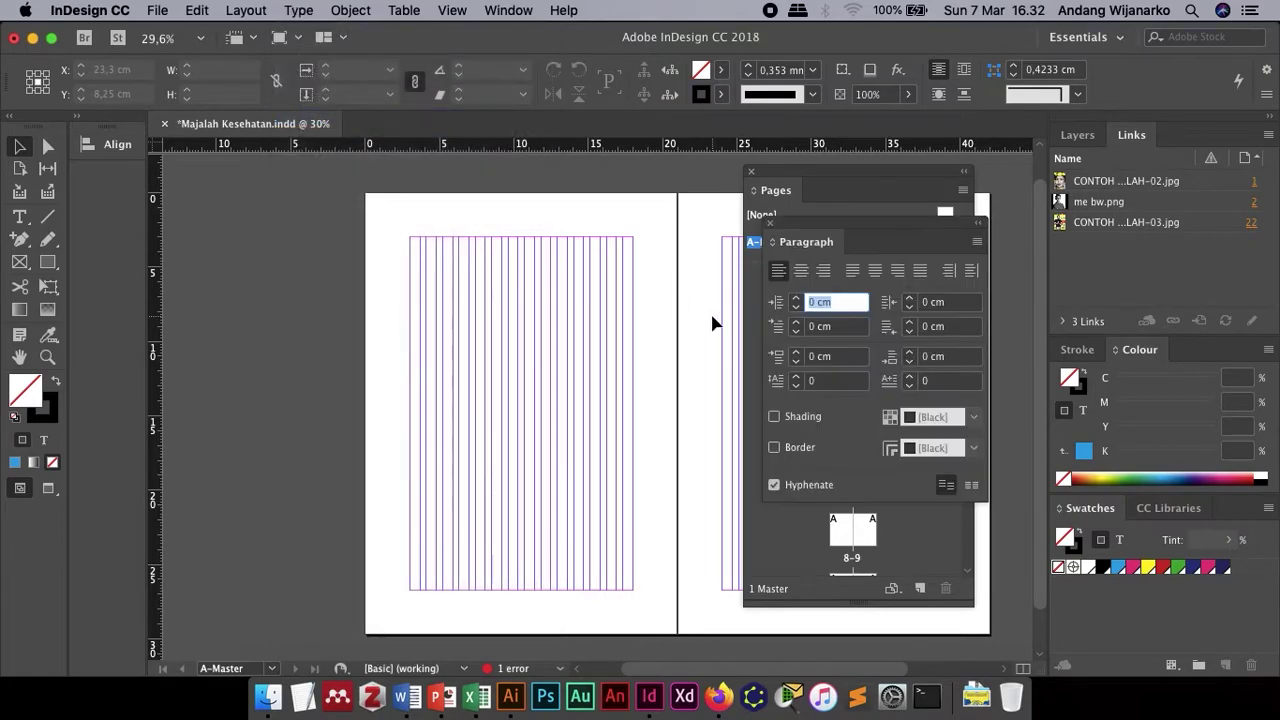
left_click(772, 224)
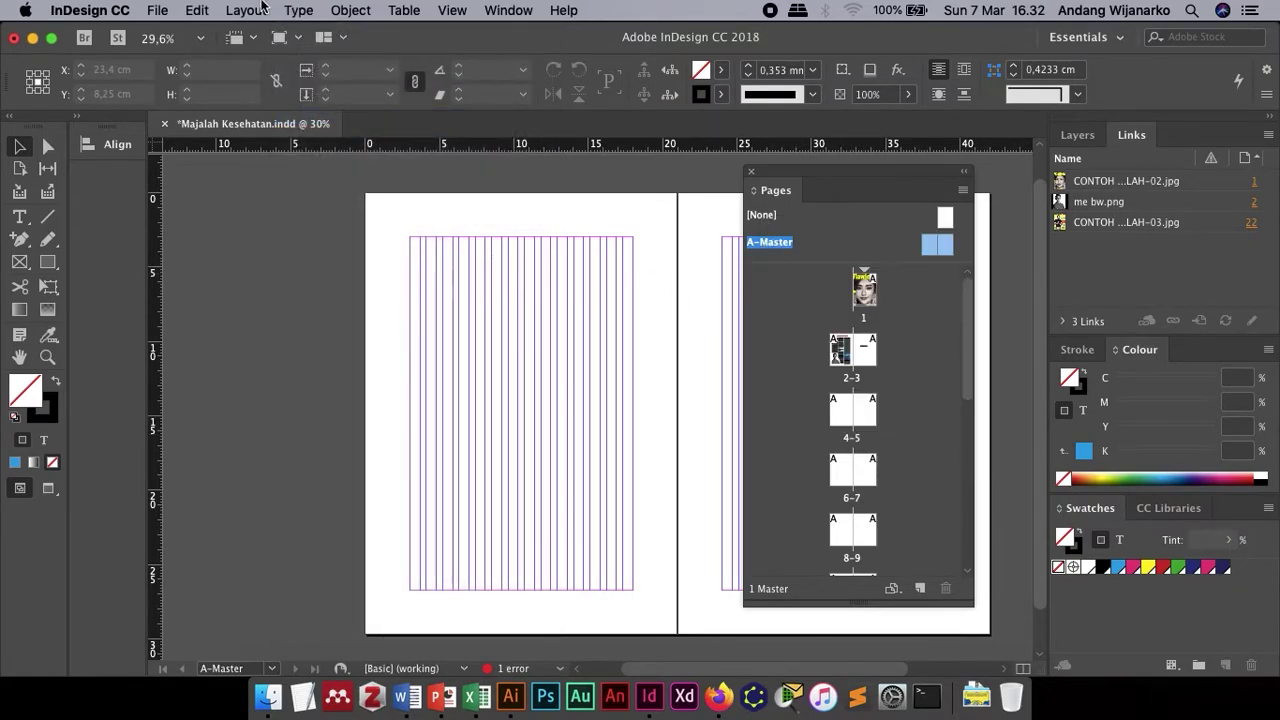
- Set the number of columns on both A-Master pages to 1 in Margins and Columns
left_click(298, 10)
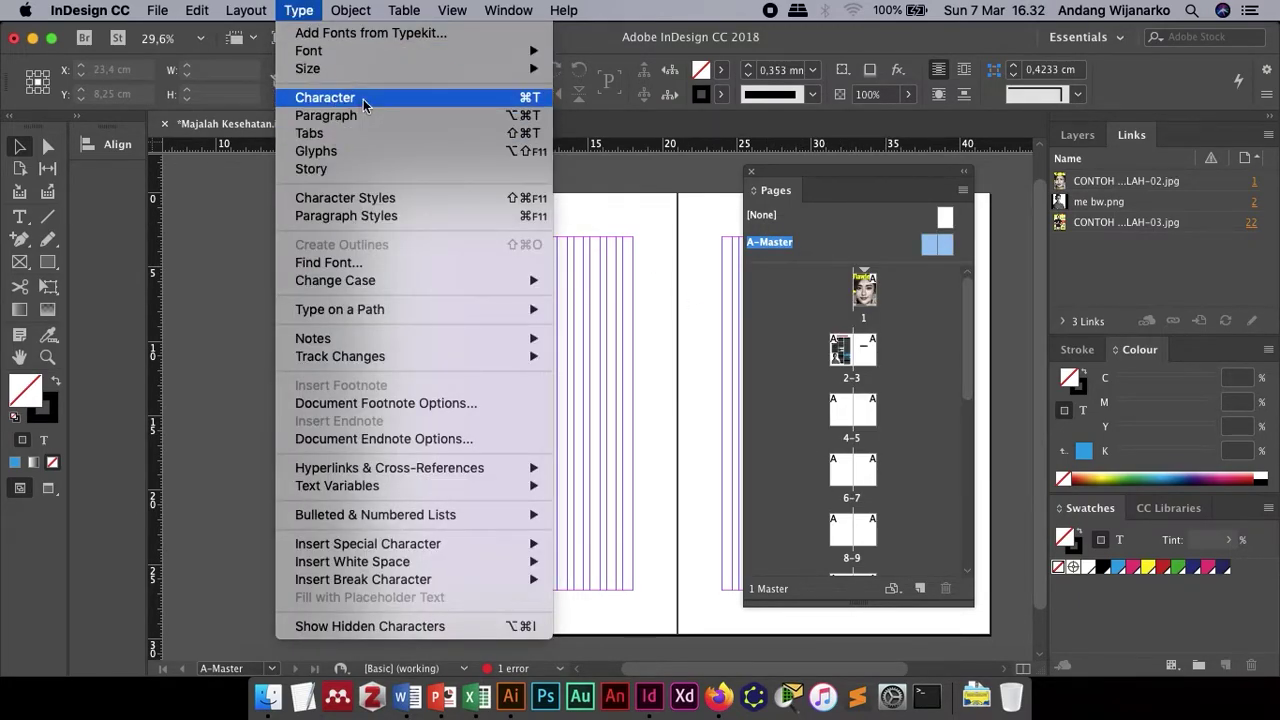
left_click(300, 52)
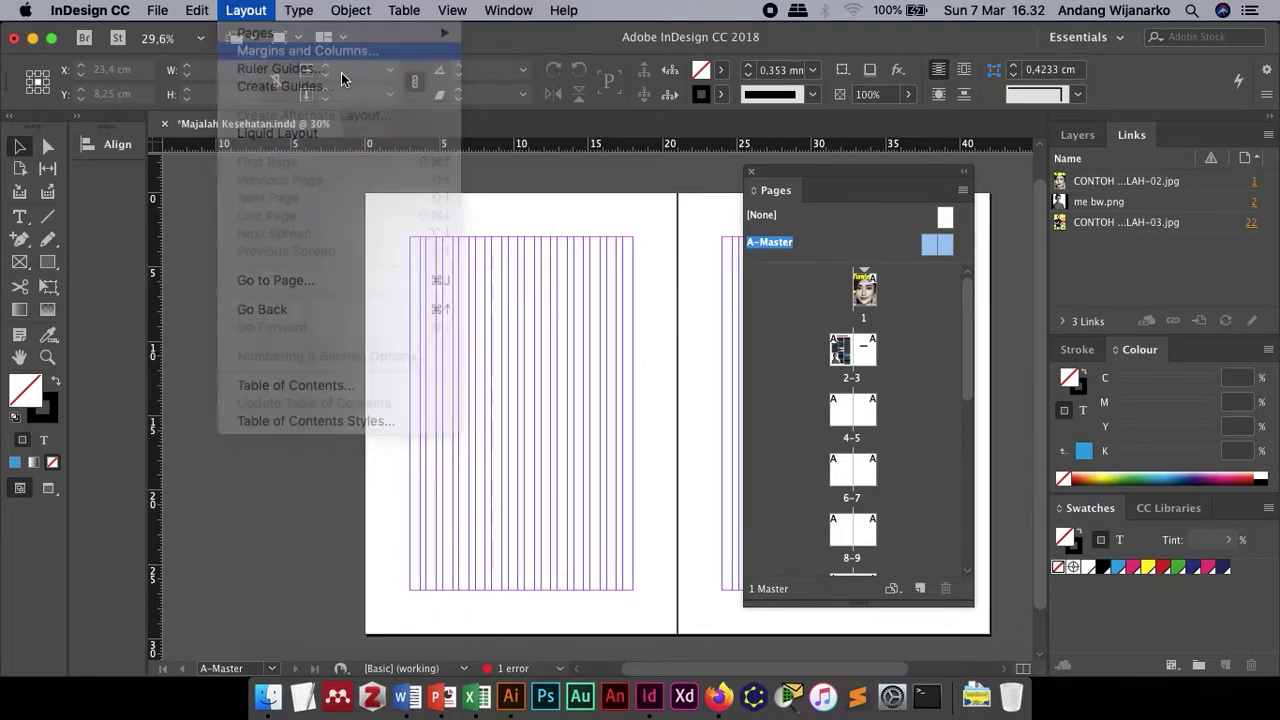
double_click(719, 321)
type("1")
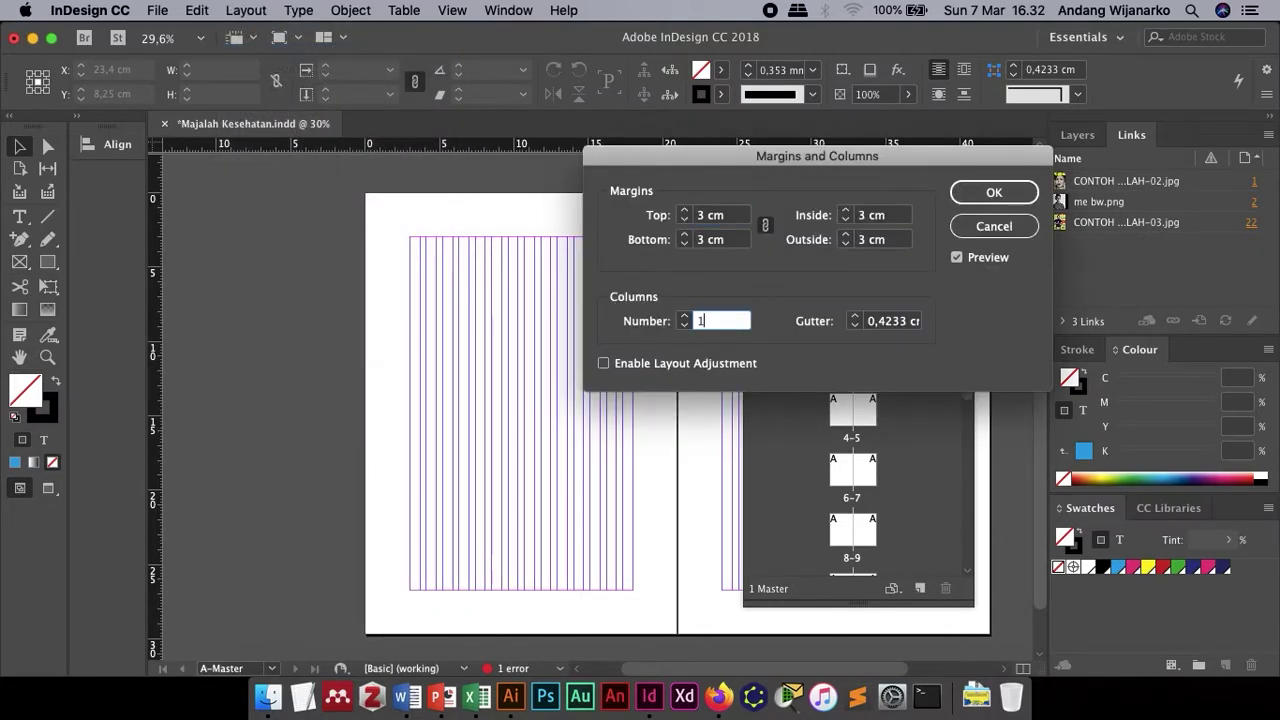
left_click(1017, 196)
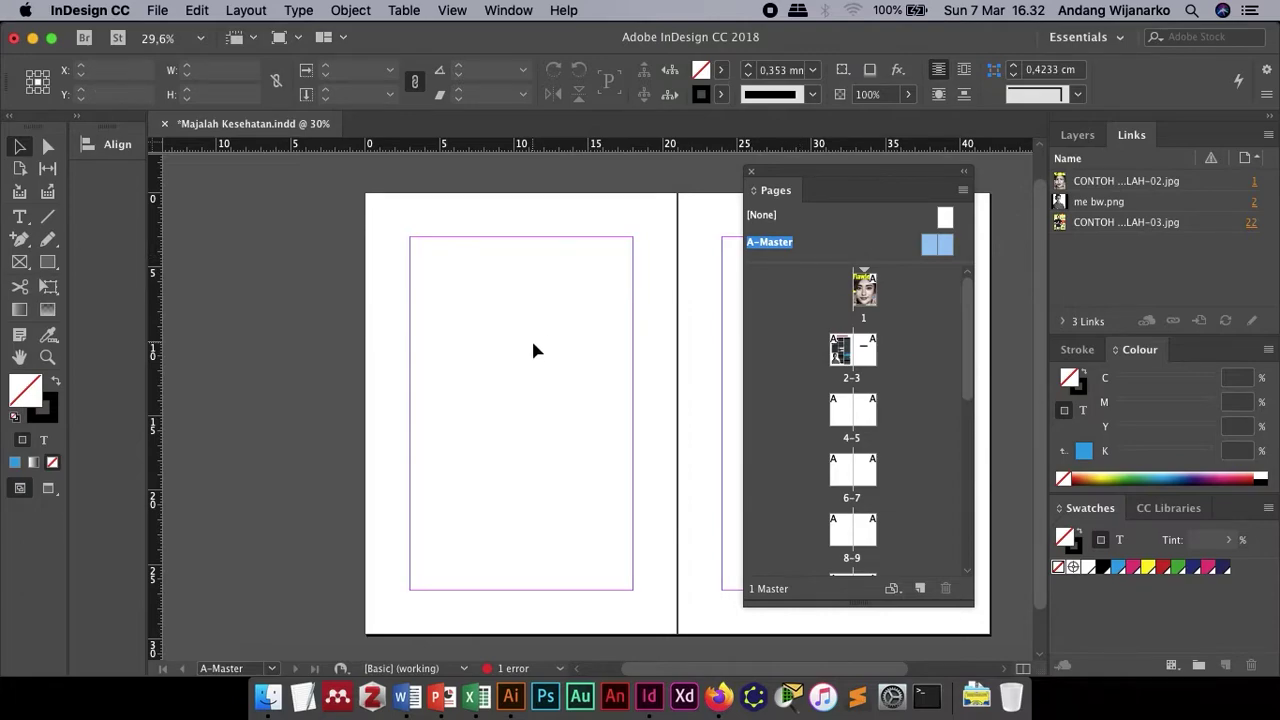
scroll(533, 350, "right", 3)
scroll(533, 350, "up", 1)
scroll(533, 350, "down", 3)
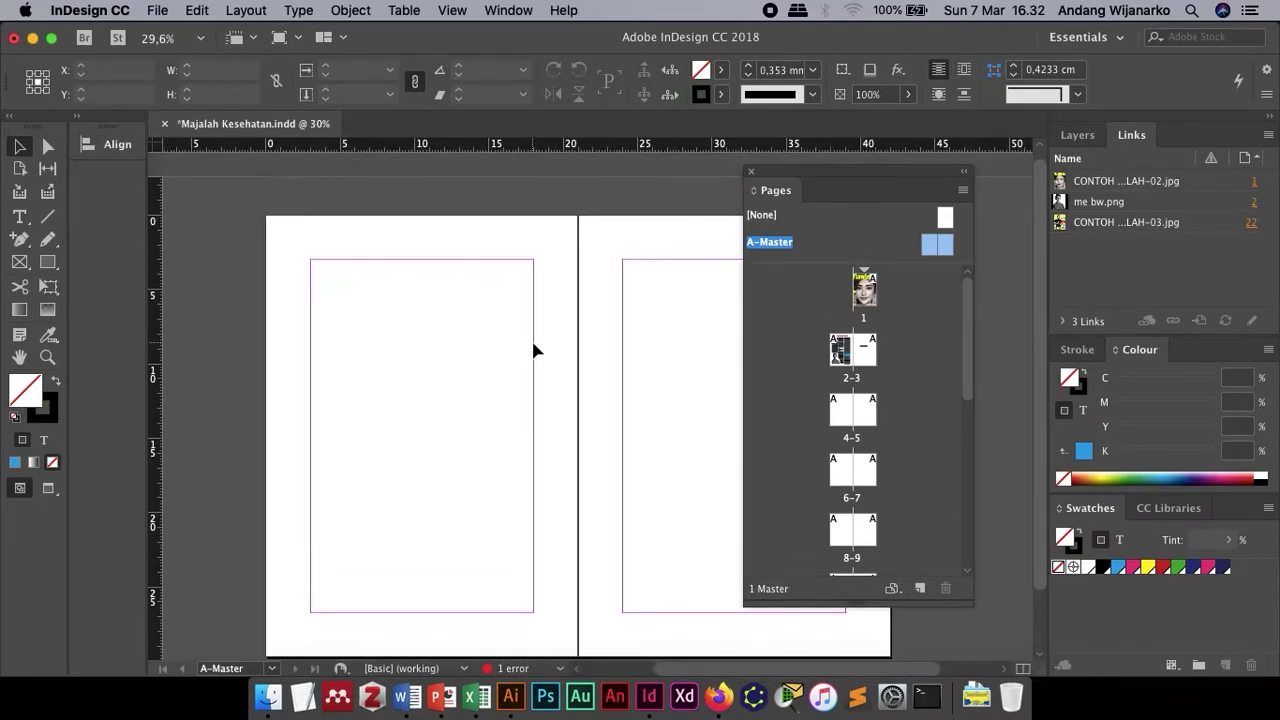
scroll(533, 350, "right", 1)
scroll(533, 350, "up", 1)
scroll(533, 350, "right", 1)
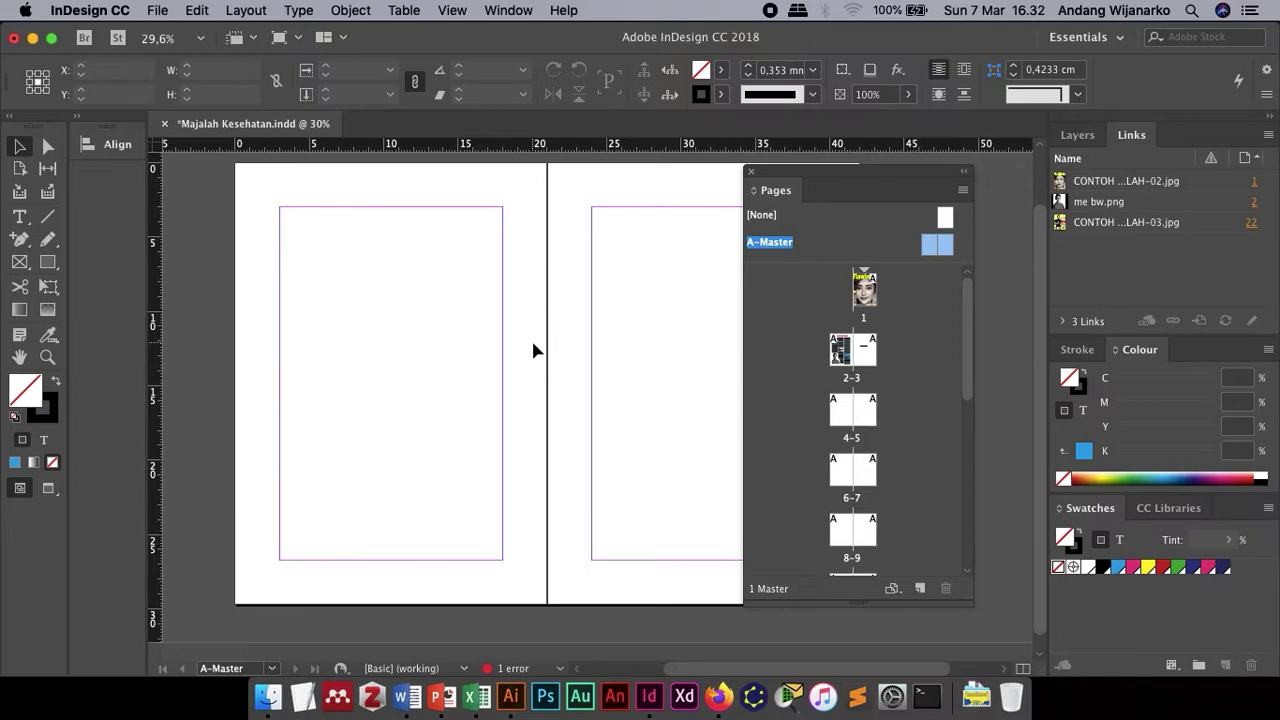
left_click(873, 301)
left_click_drag(873, 301, 328, 434)
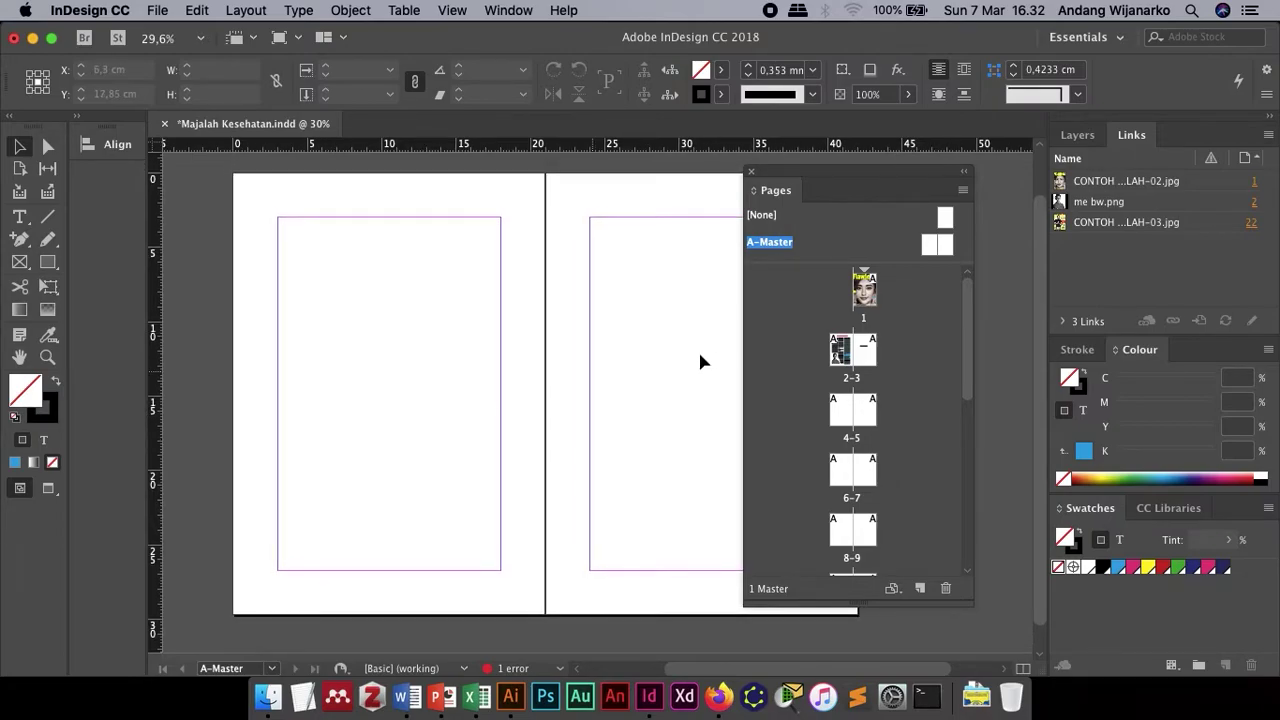
- Switch to the Word guide, read the instruction on choosing the text tool, and return to InDesign
key("ctrl+Right")
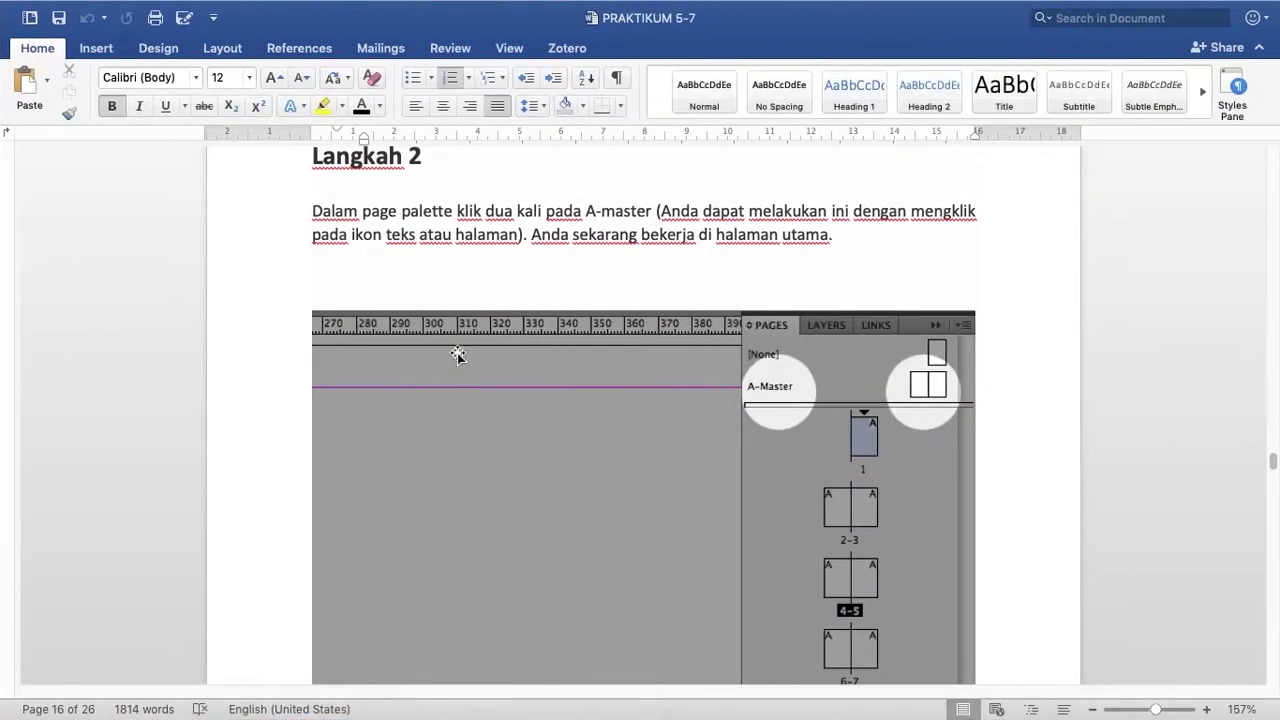
scroll(457, 353, "down", 20)
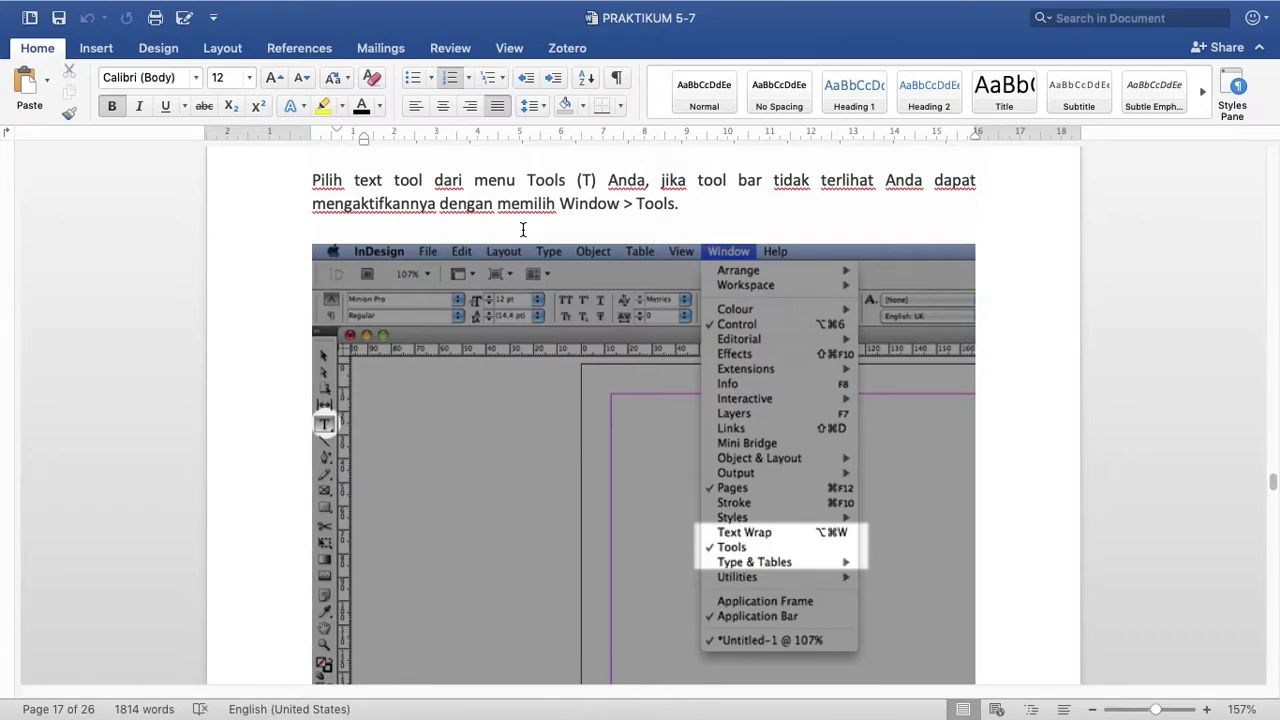
key("ctrl+Left")
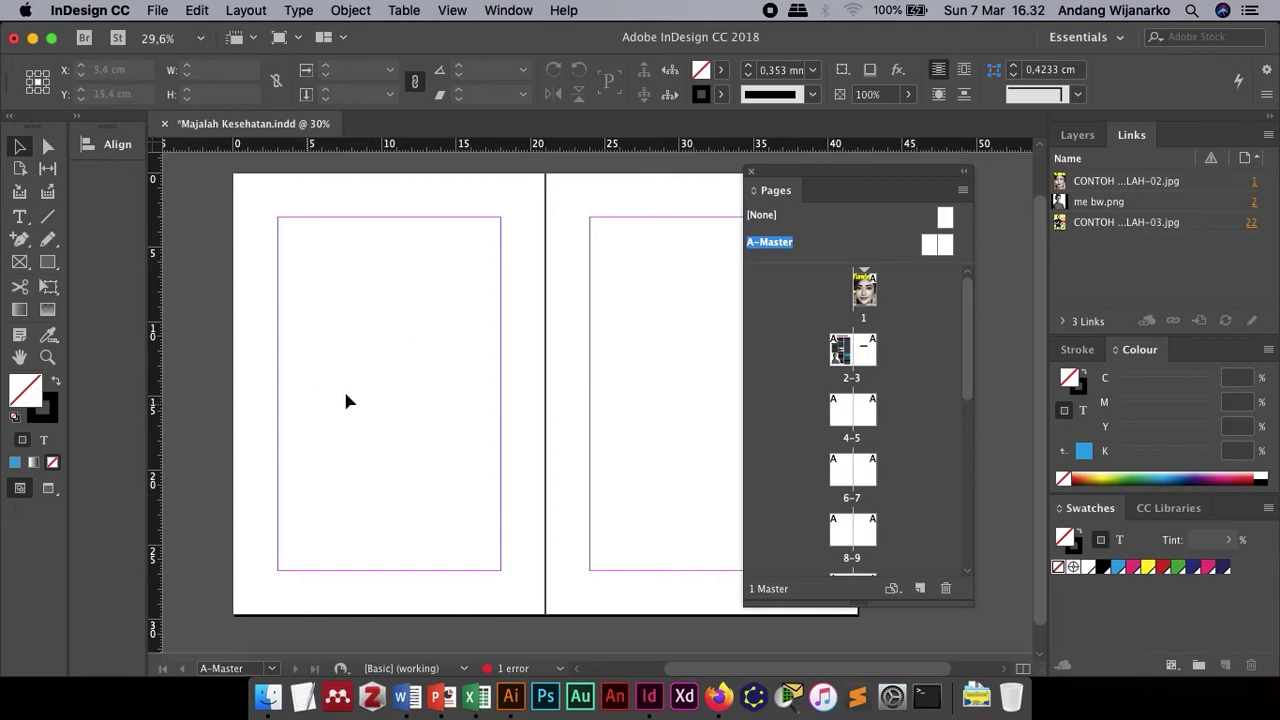
- With the Type tool, draw a small text frame about 2 cm wide below the A-Master left page's bottom margin, starting at the left margin
scroll(480, 395, "down", 1)
scroll(480, 395, "left", 1)
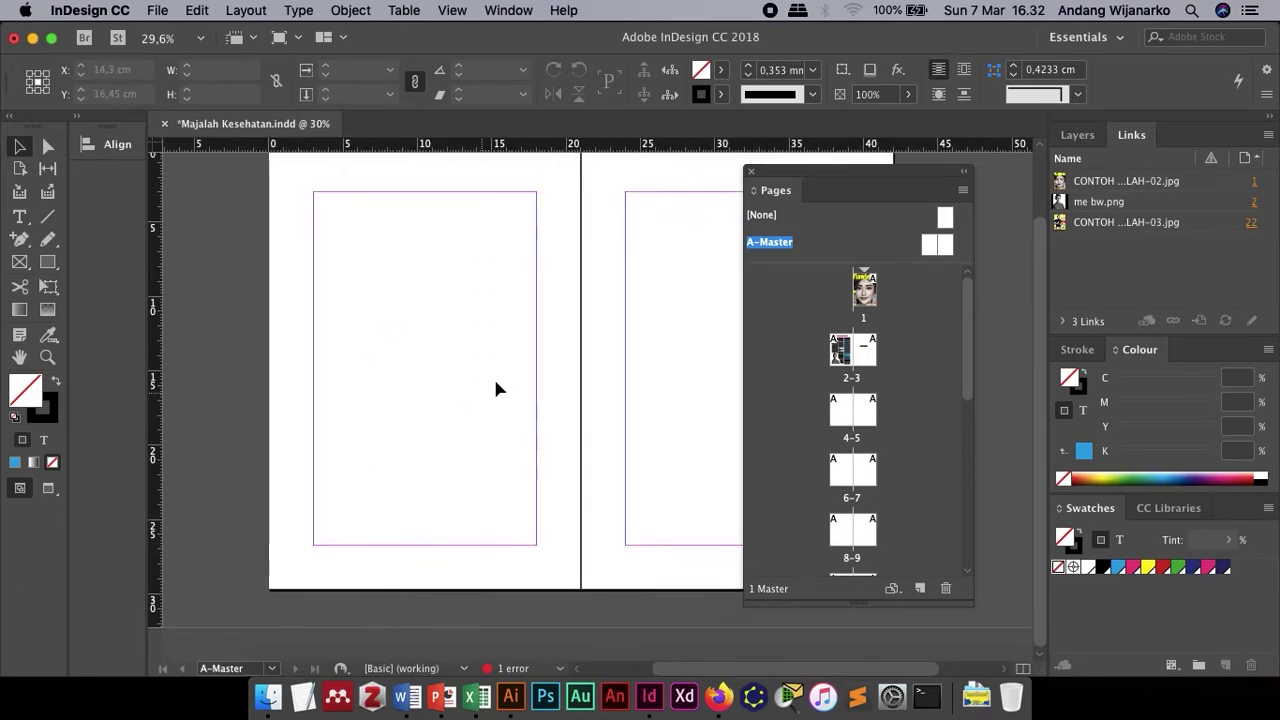
left_click(20, 218)
scroll(329, 374, "up", 3)
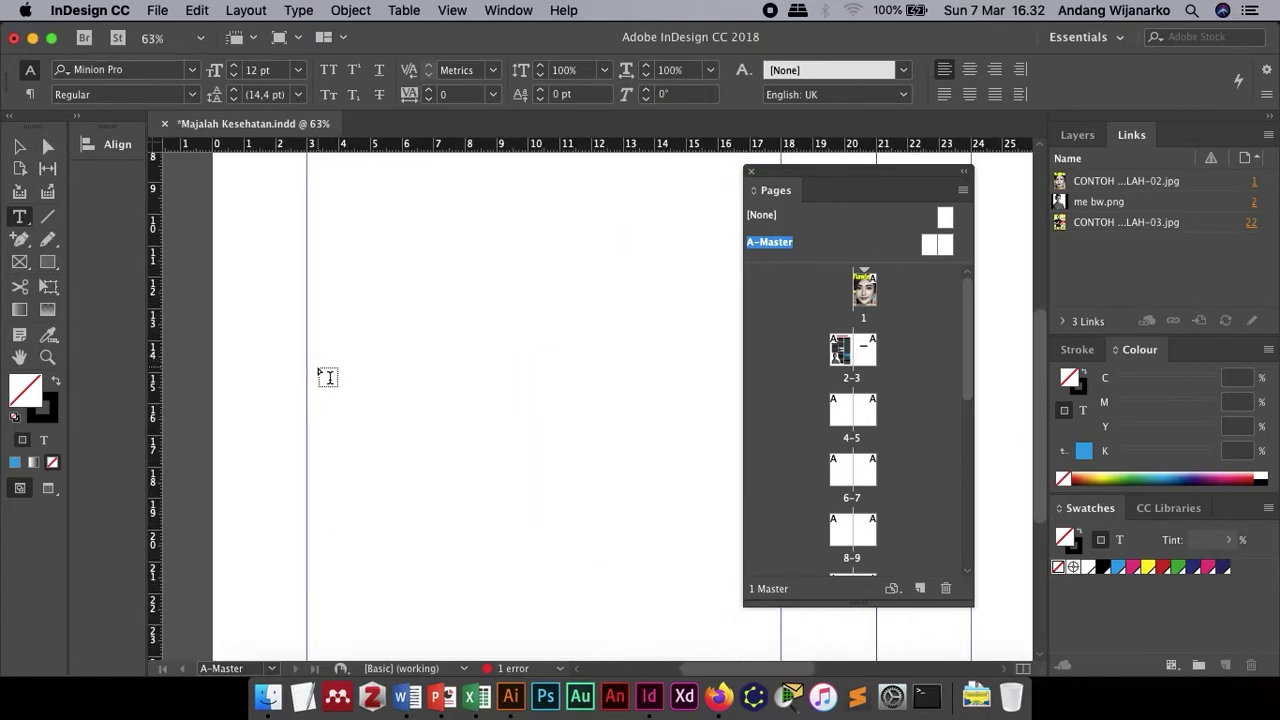
scroll(352, 461, "down", 3)
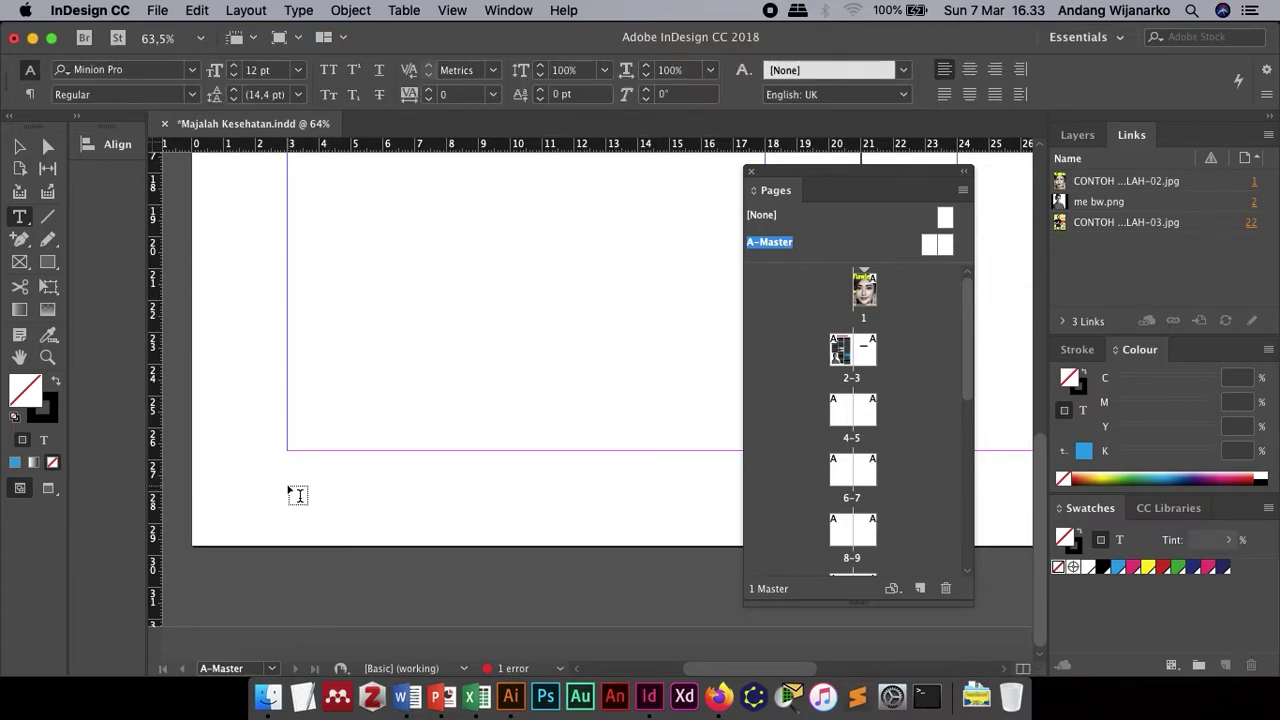
left_click_drag(287, 491, 346, 507)
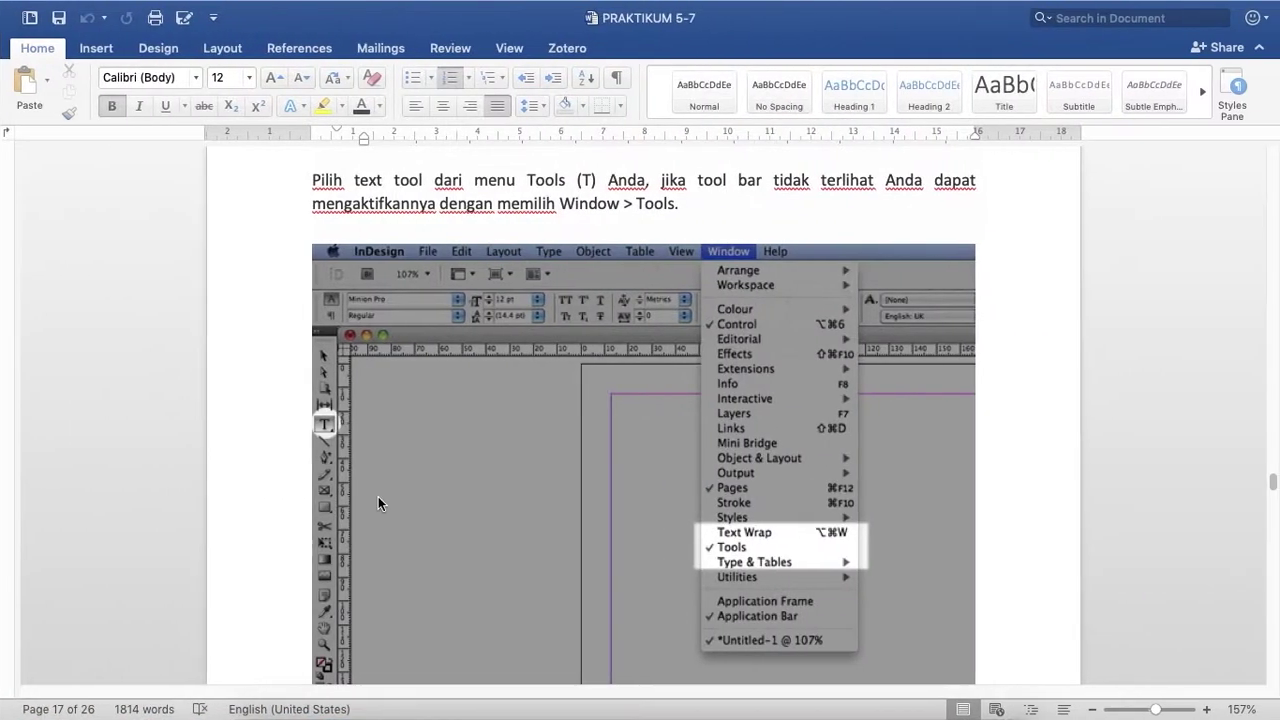
- Read the Langkah 5 instruction in the Word guide on inserting the current page number and the meaning of the capital "A"
scroll(378, 496, "down", 15)
scroll(378, 496, "down", 5)
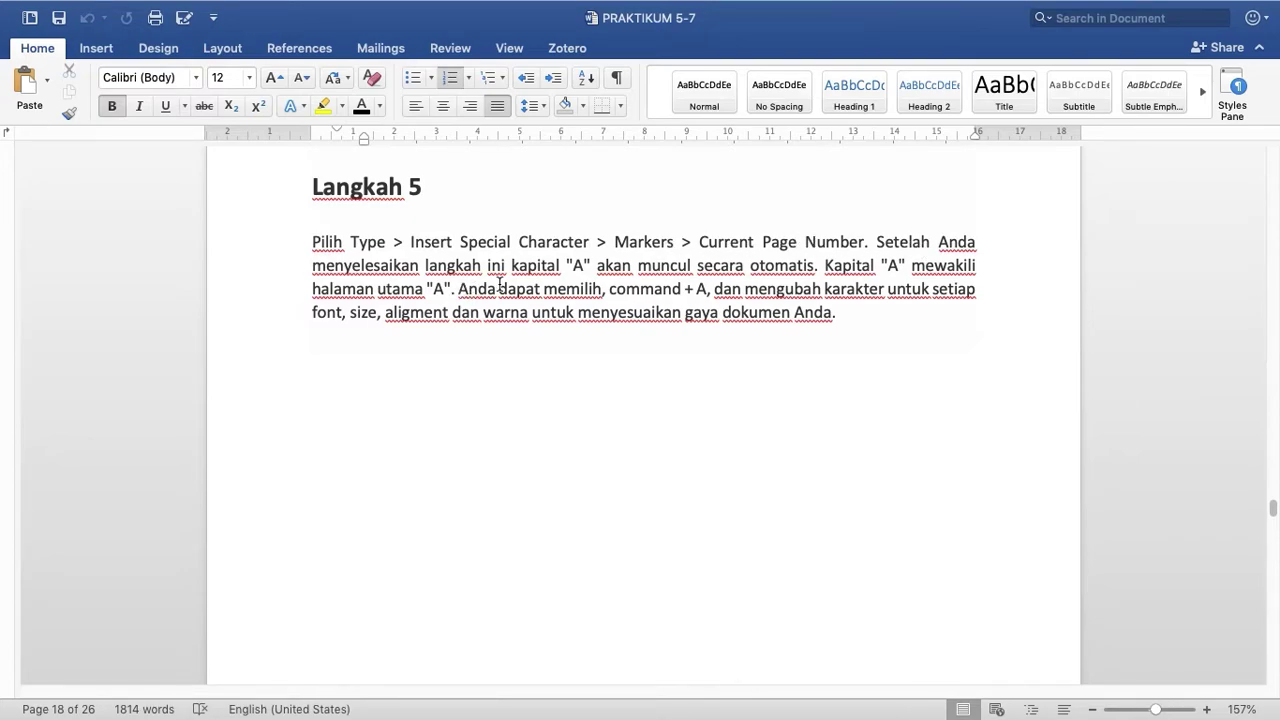
left_click_drag(566, 265, 594, 274)
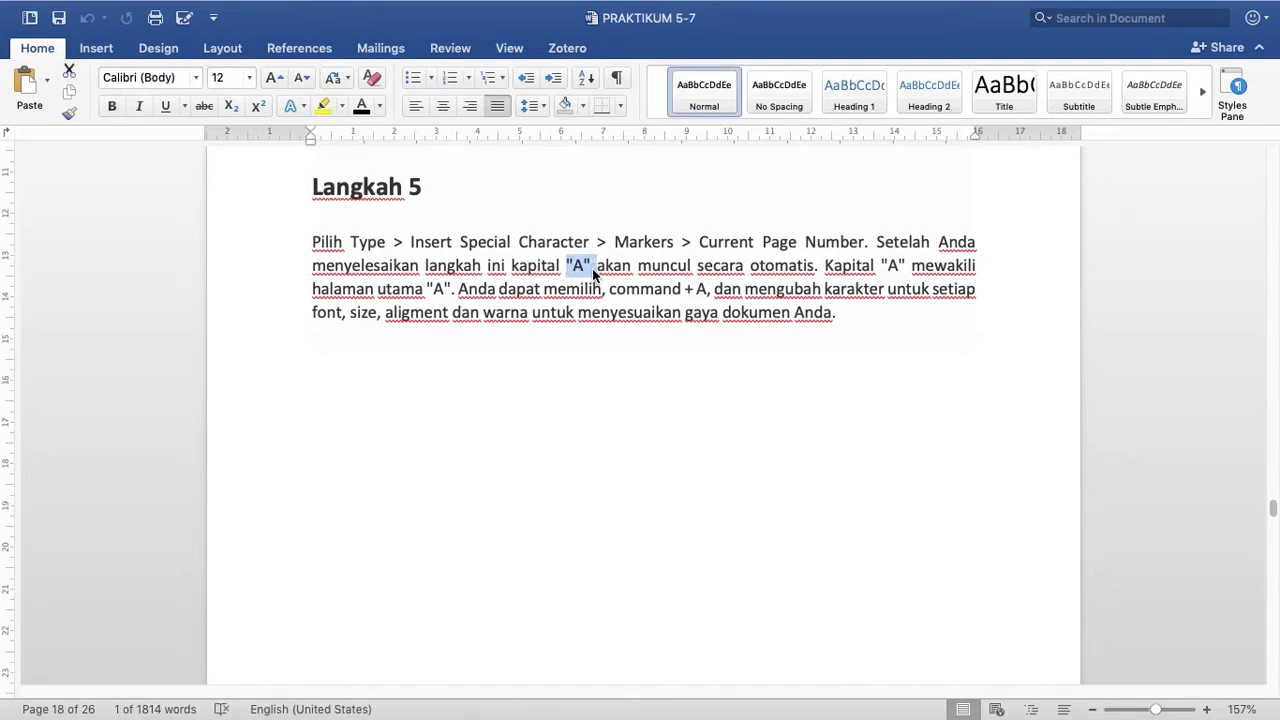
left_click(440, 293)
left_click_drag(428, 290, 451, 291)
left_click(508, 289)
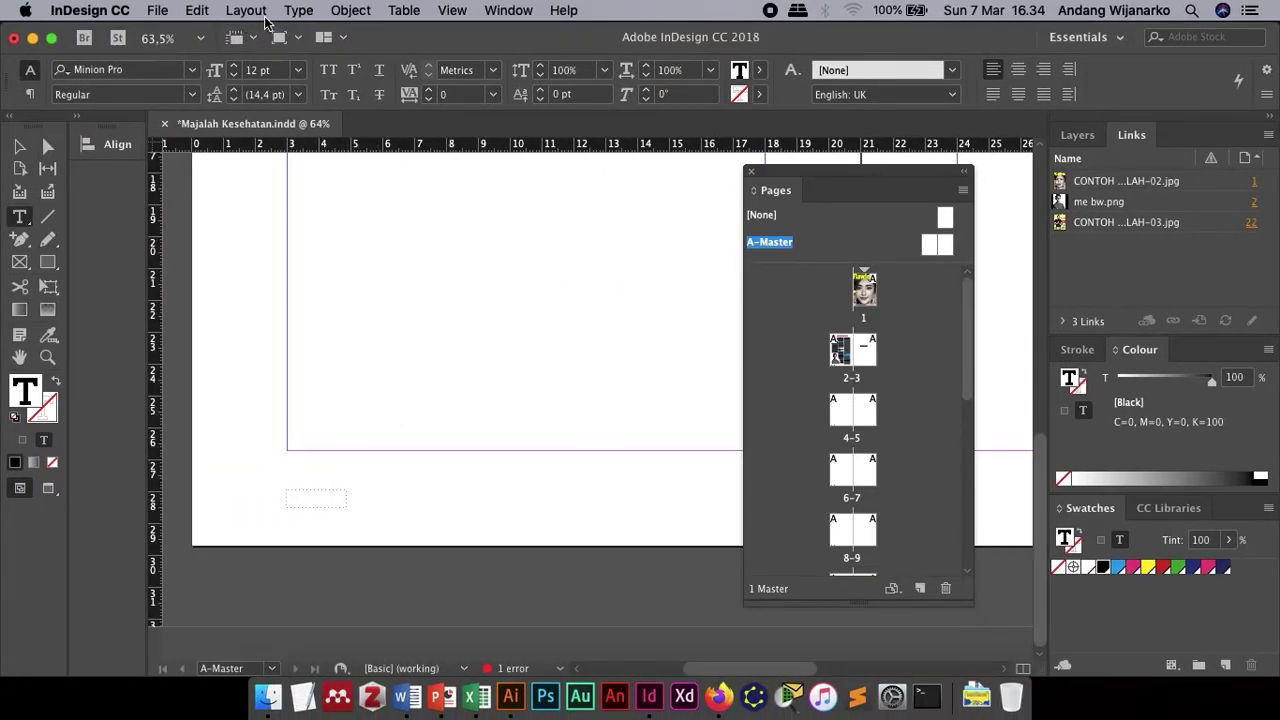
- In InDesign, insert the Current Page Number marker into the text frame on the A-Master's left page
left_click(238, 11)
mouse_move(193, 14)
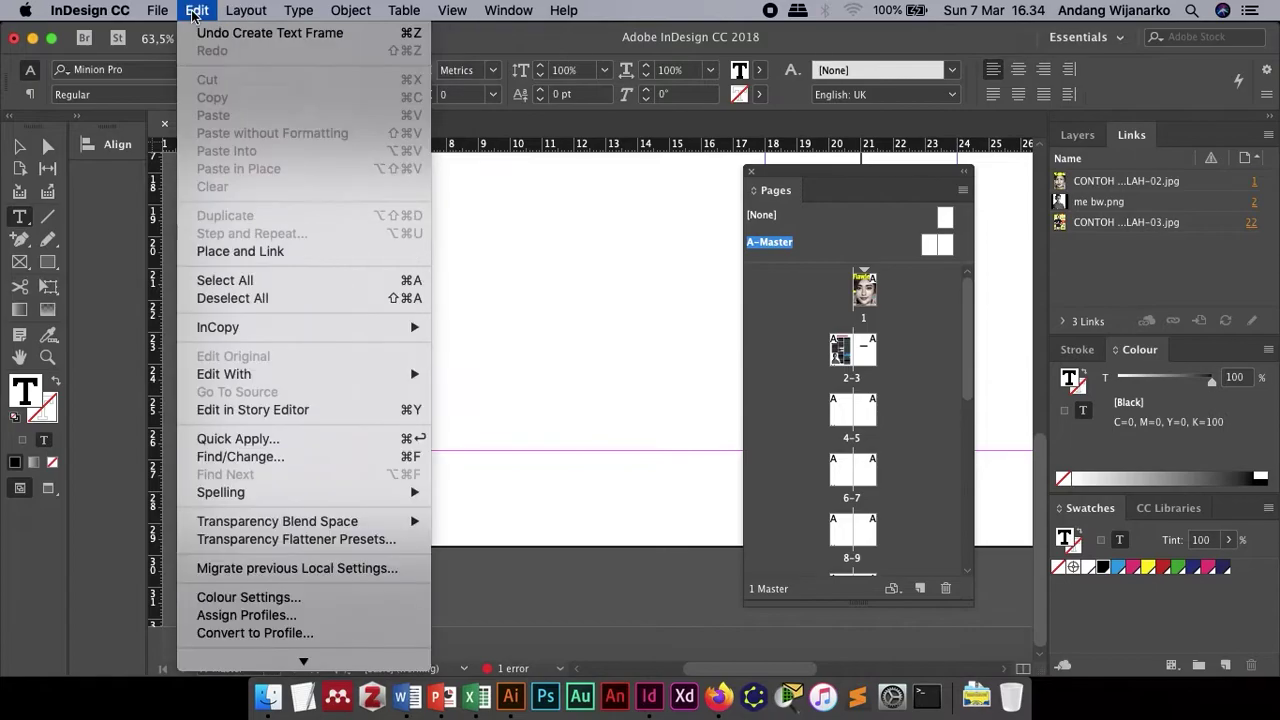
mouse_move(300, 16)
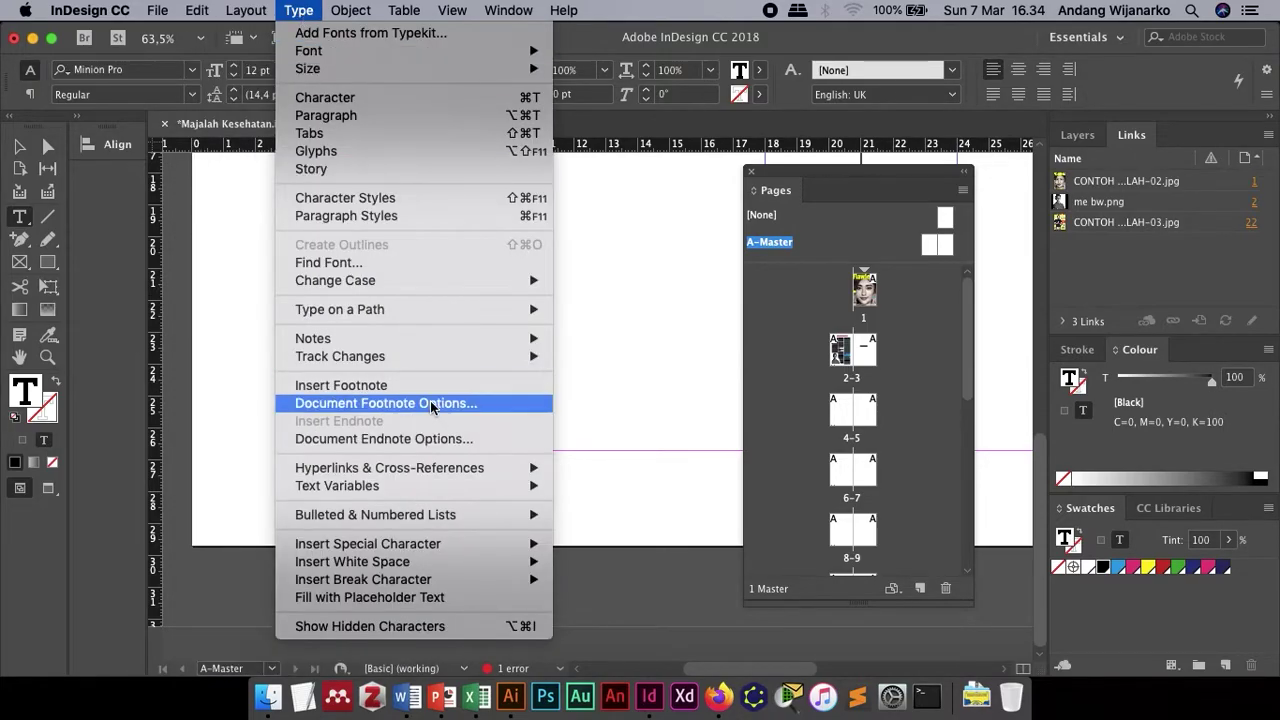
mouse_move(451, 546)
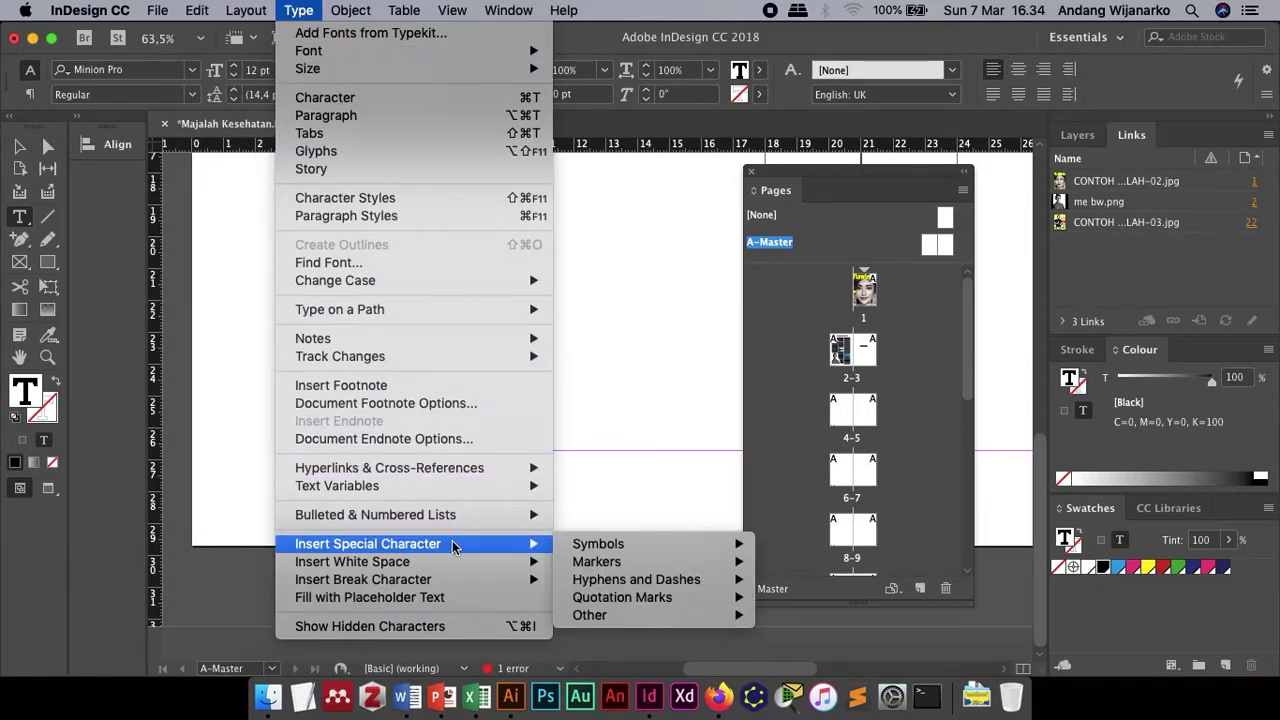
mouse_move(628, 566)
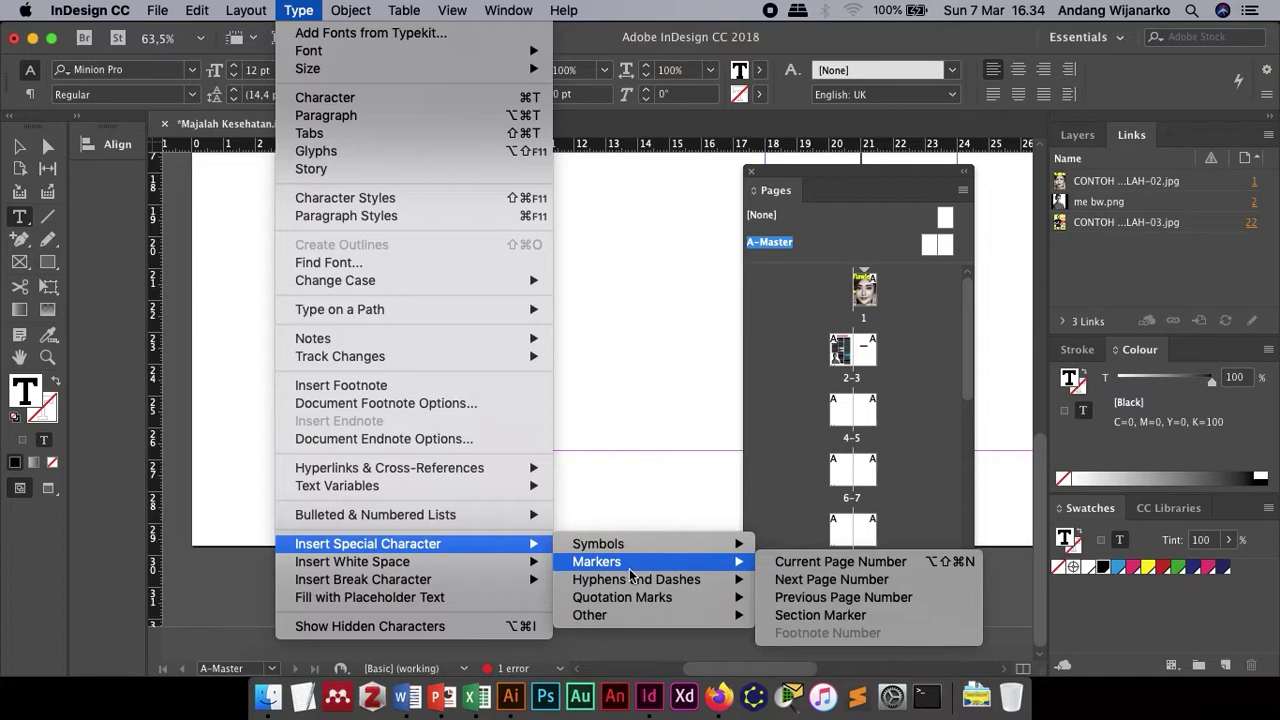
left_click(870, 561)
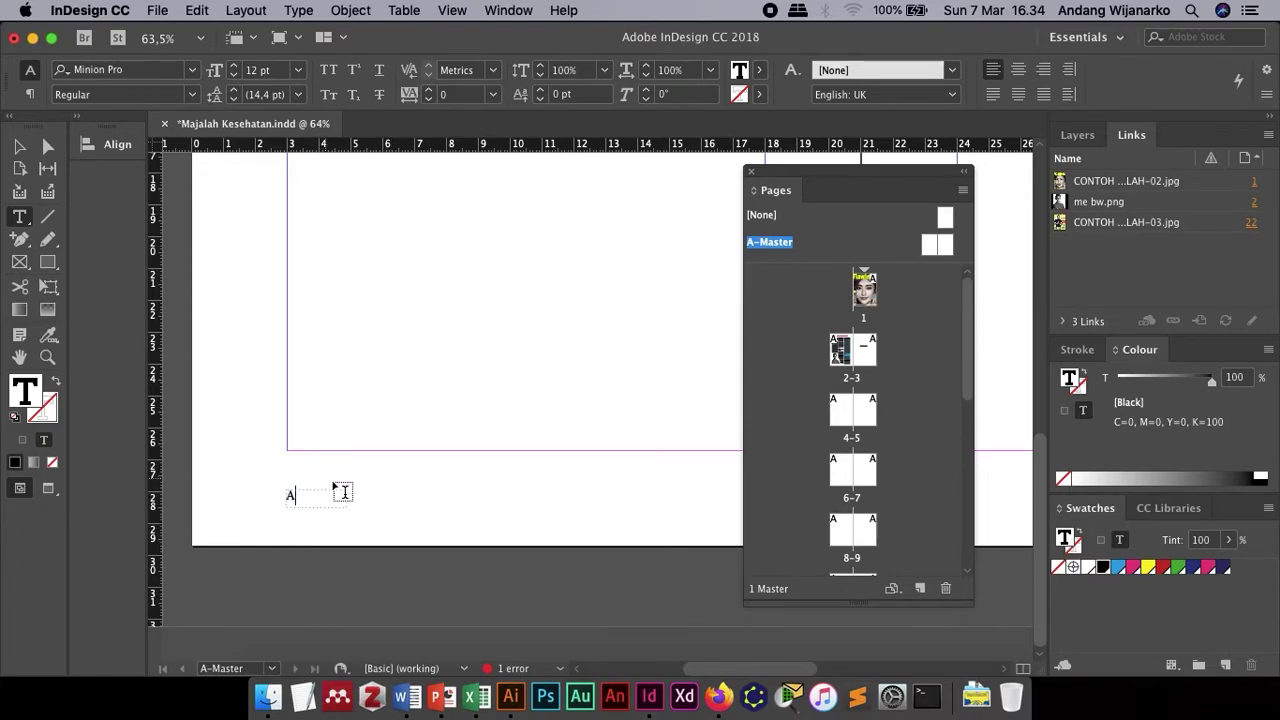
- Switch to the Word guide and examine the page number illustrations and the Langkah 7 instruction on placing the right page's text box
key("ctrl+Right")
scroll(358, 493, "down", 10)
scroll(359, 495, "down", 3)
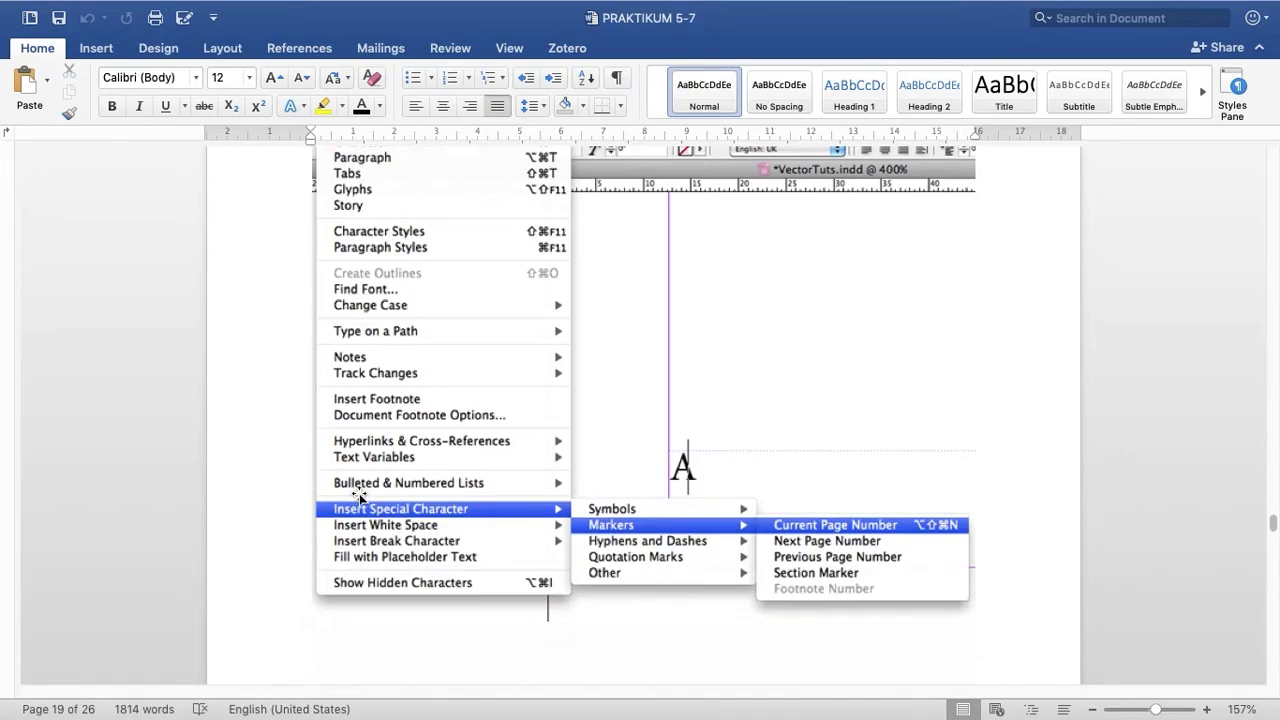
scroll(359, 493, "down", 10)
scroll(359, 493, "down", 8)
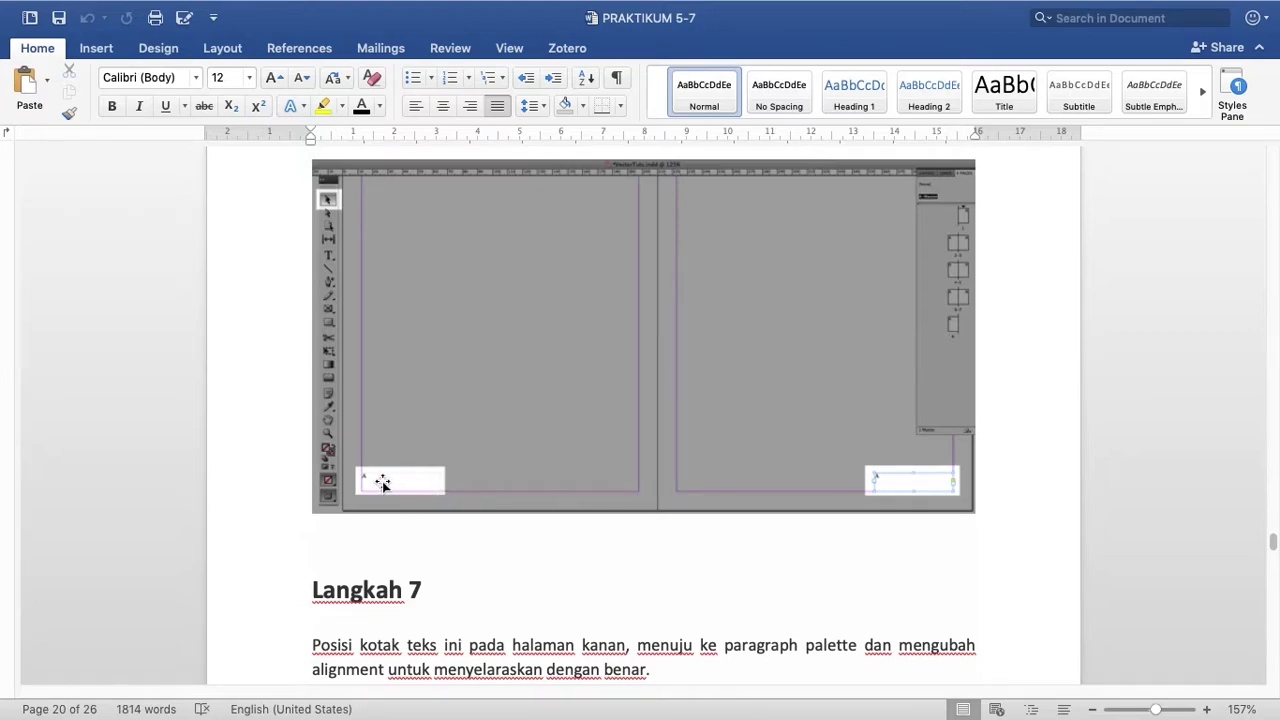
scroll(383, 483, "up", 3)
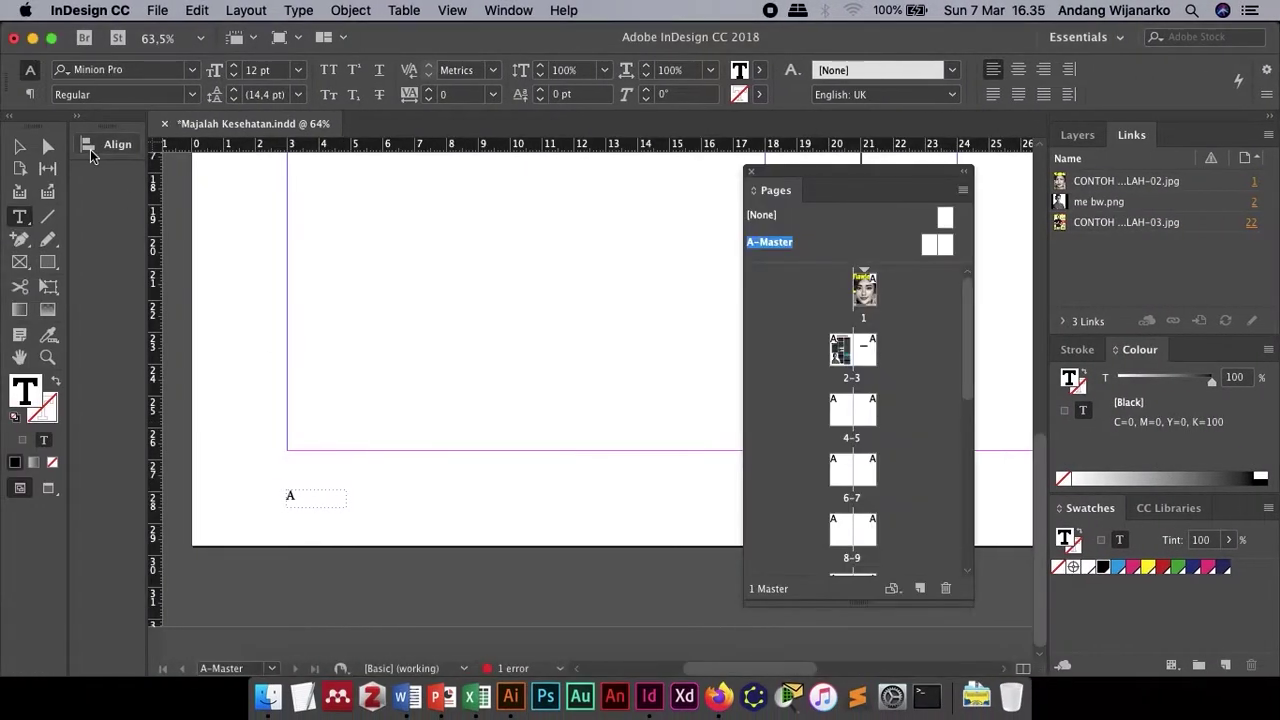
- Copy and paste the page number text frame from the A-Master's left page
key("Escape")
left_click(277, 440)
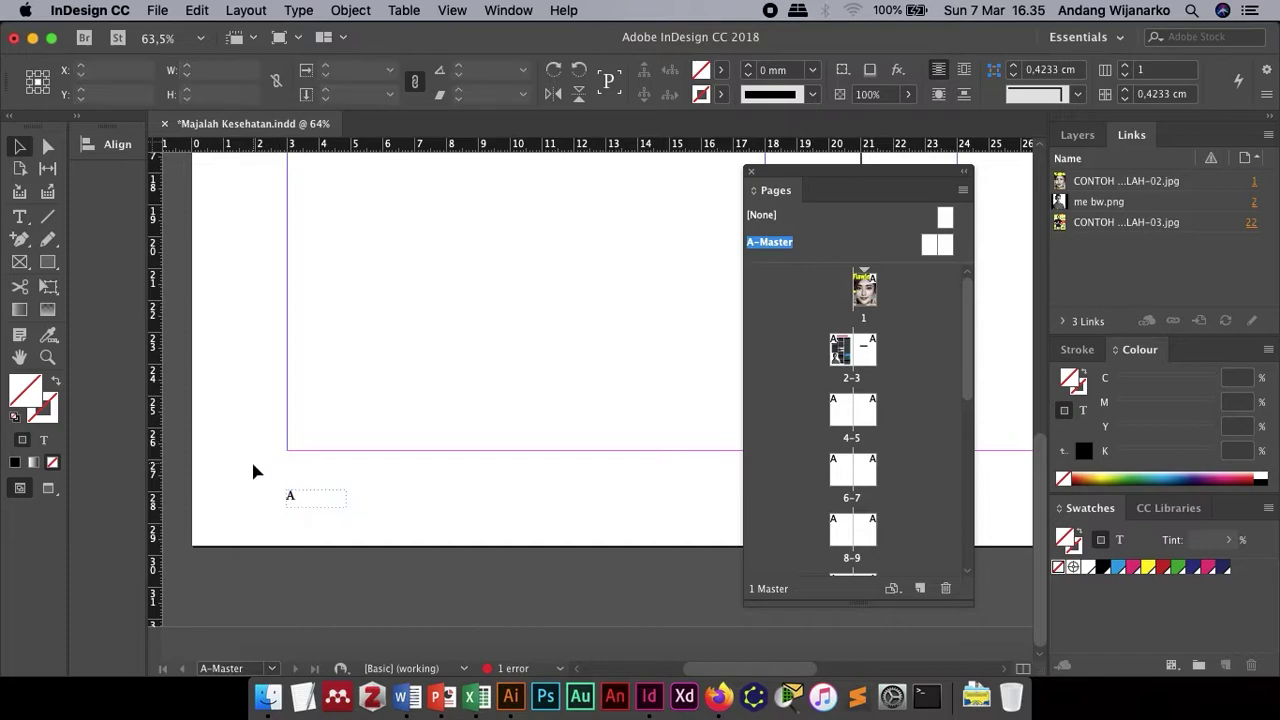
left_click(22, 148)
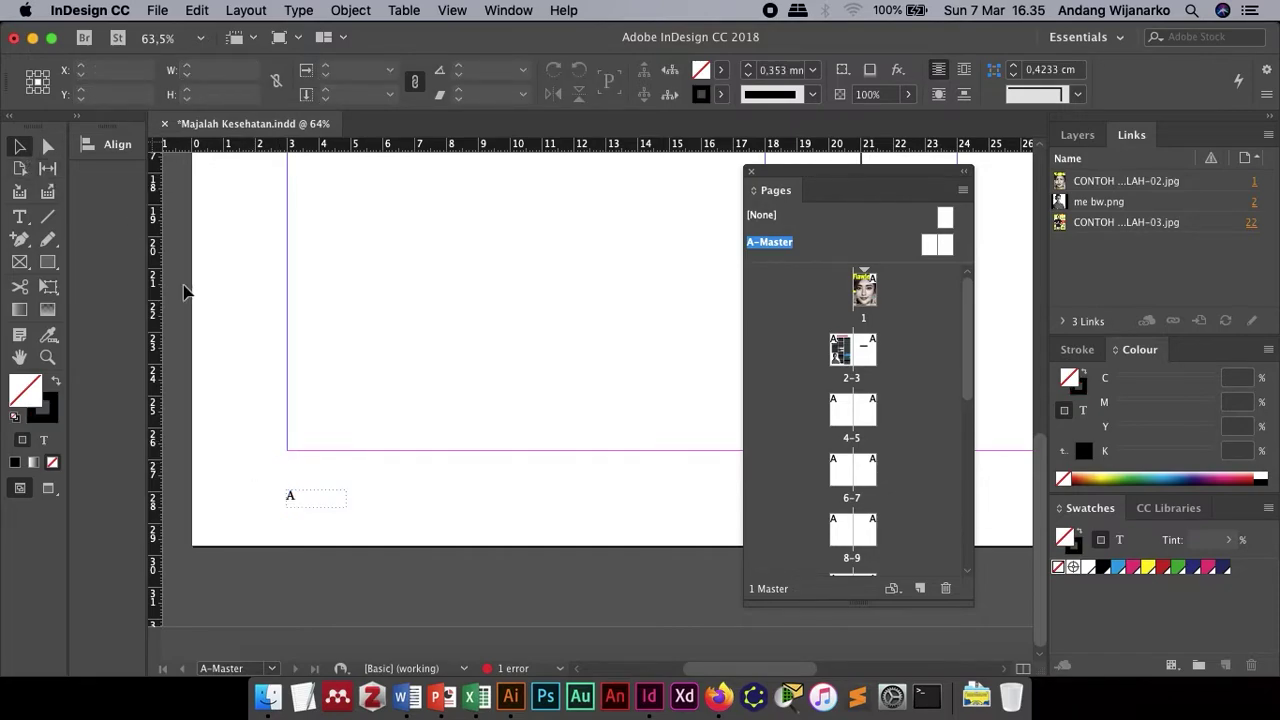
left_click_drag(246, 474, 386, 543)
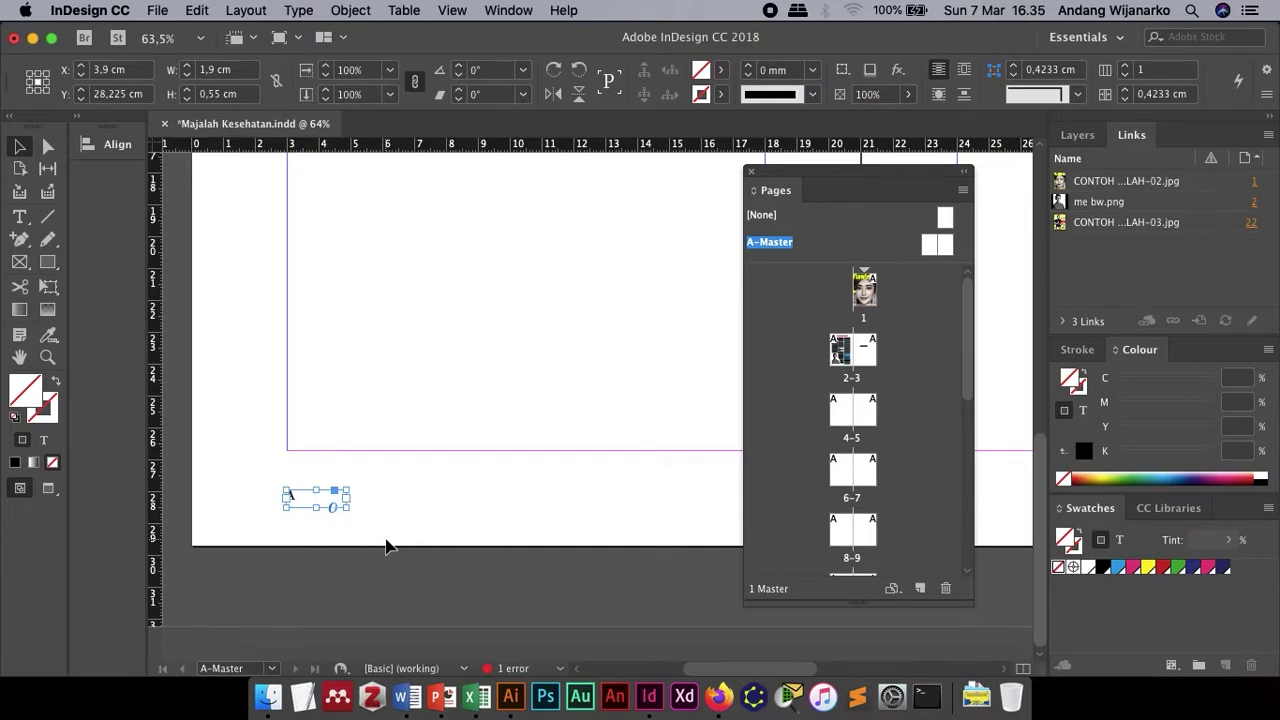
key("super+v")
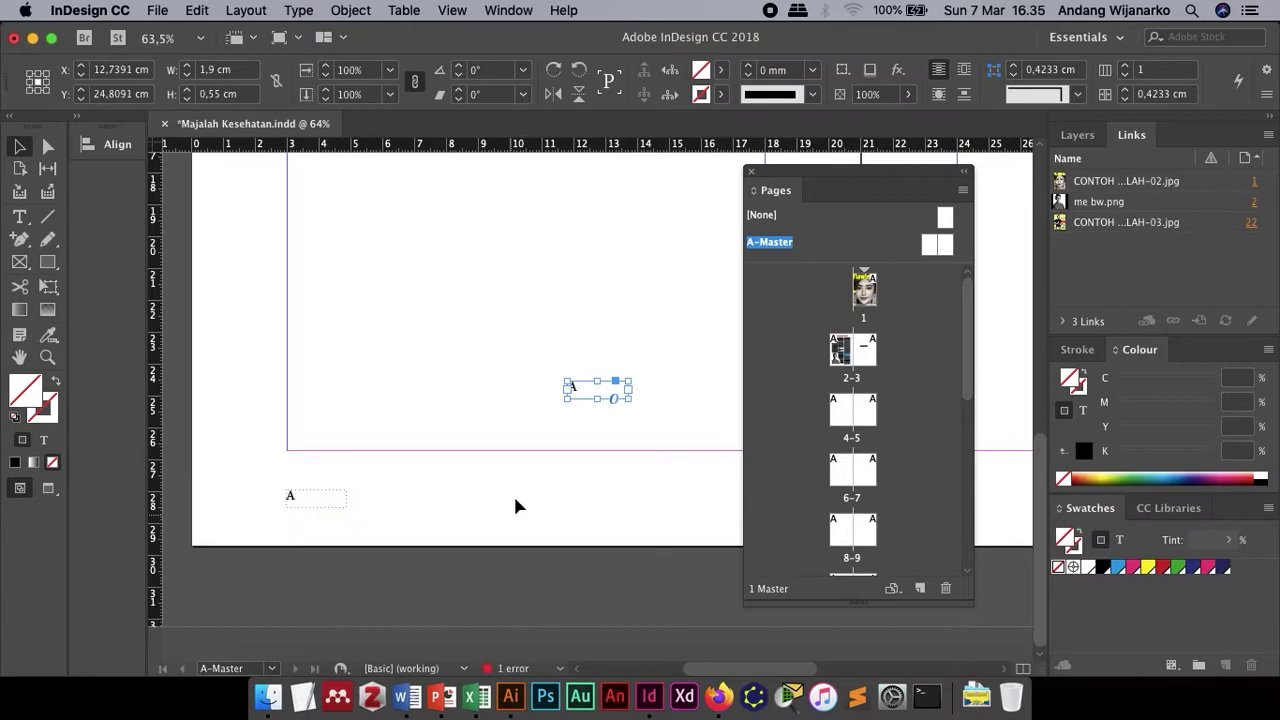
- Move the pasted page number frame below the A-Master right page's bottom margin, ending at the right margin
scroll(514, 460, "right", 5)
scroll(516, 471, "down", 5)
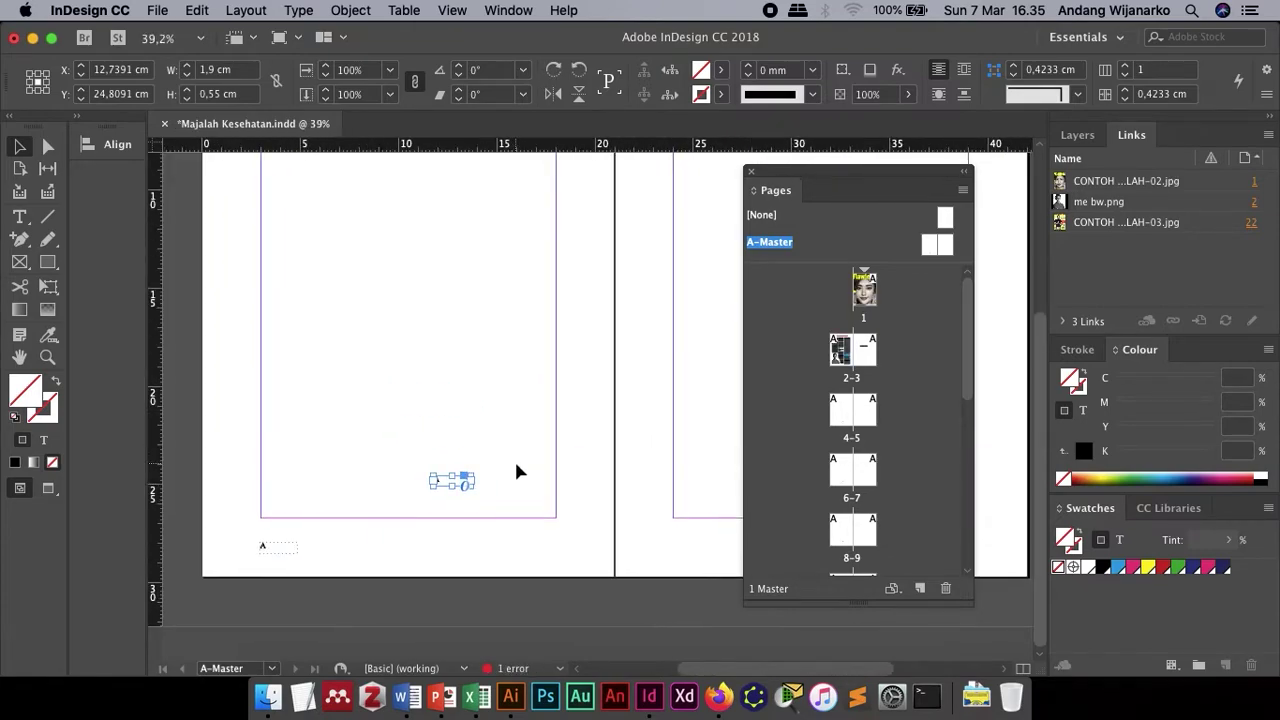
scroll(516, 471, "right", 3)
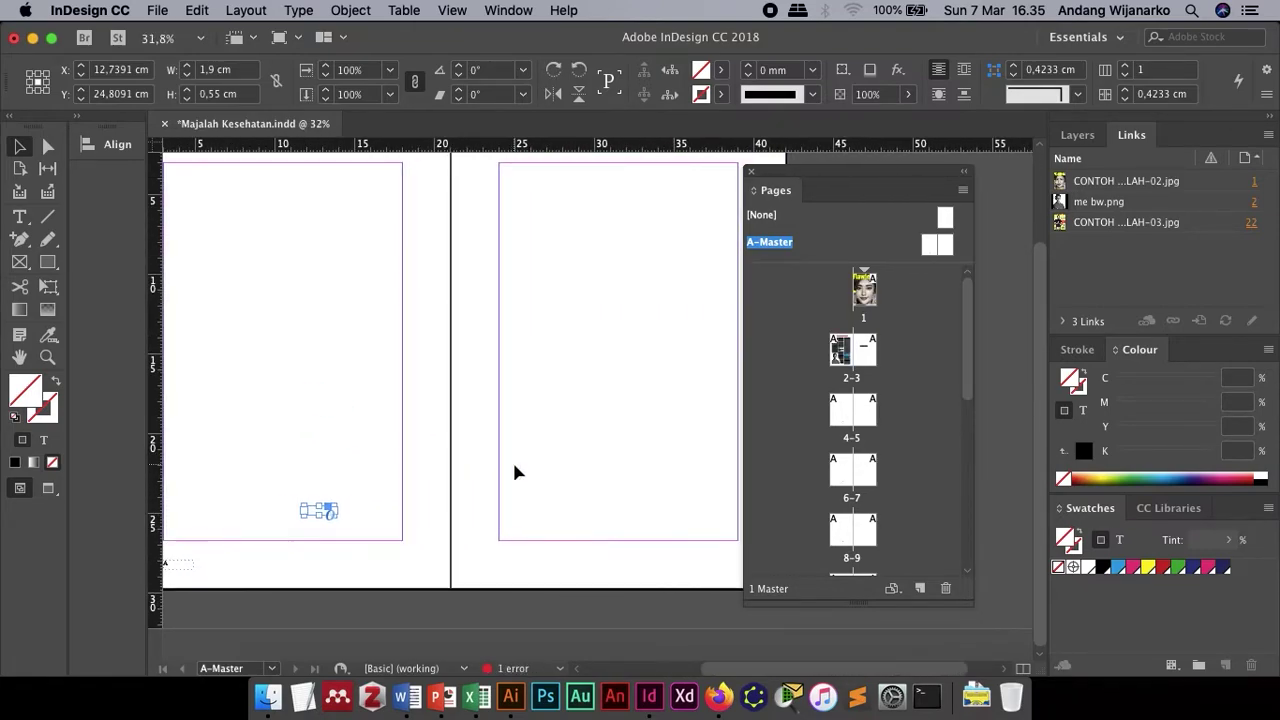
left_click_drag(864, 187, 990, 182)
left_click_drag(311, 517, 703, 562)
left_click_drag(708, 567, 716, 568)
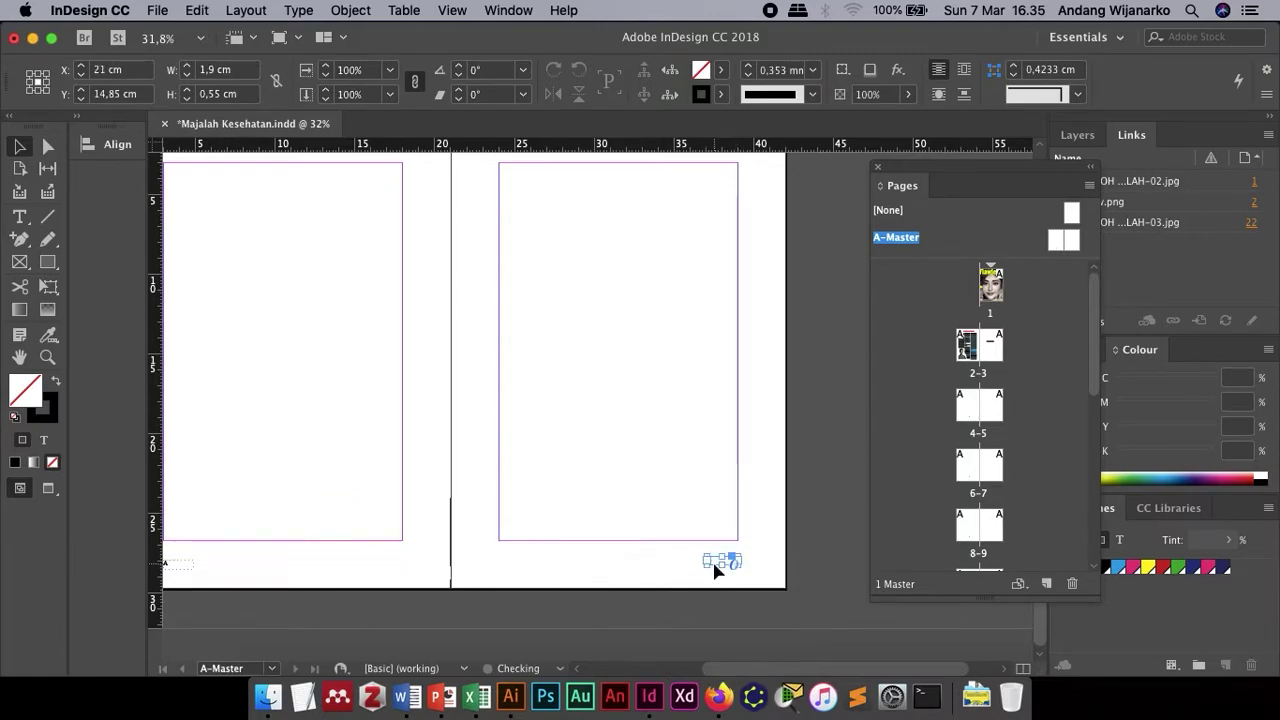
left_click(665, 580)
- Select both page number frames on the A-Master spread and show the Align options
scroll(557, 580, "left", 2)
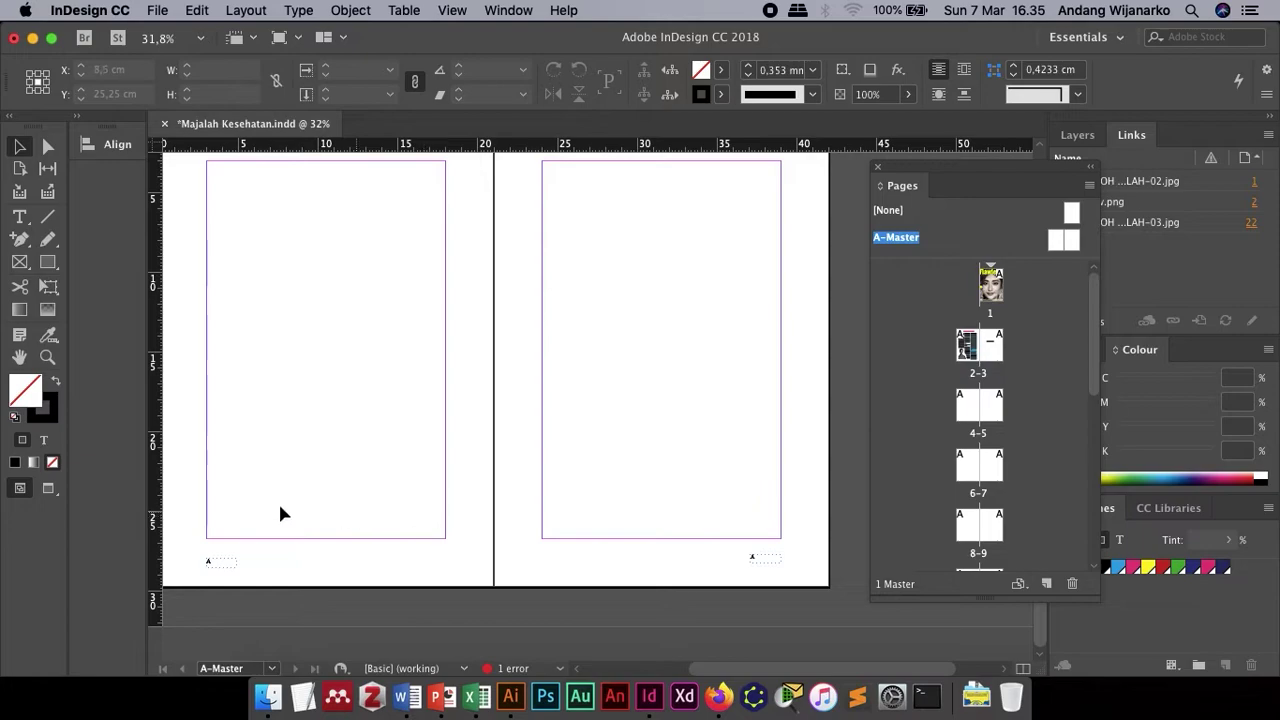
left_click_drag(191, 527, 810, 605)
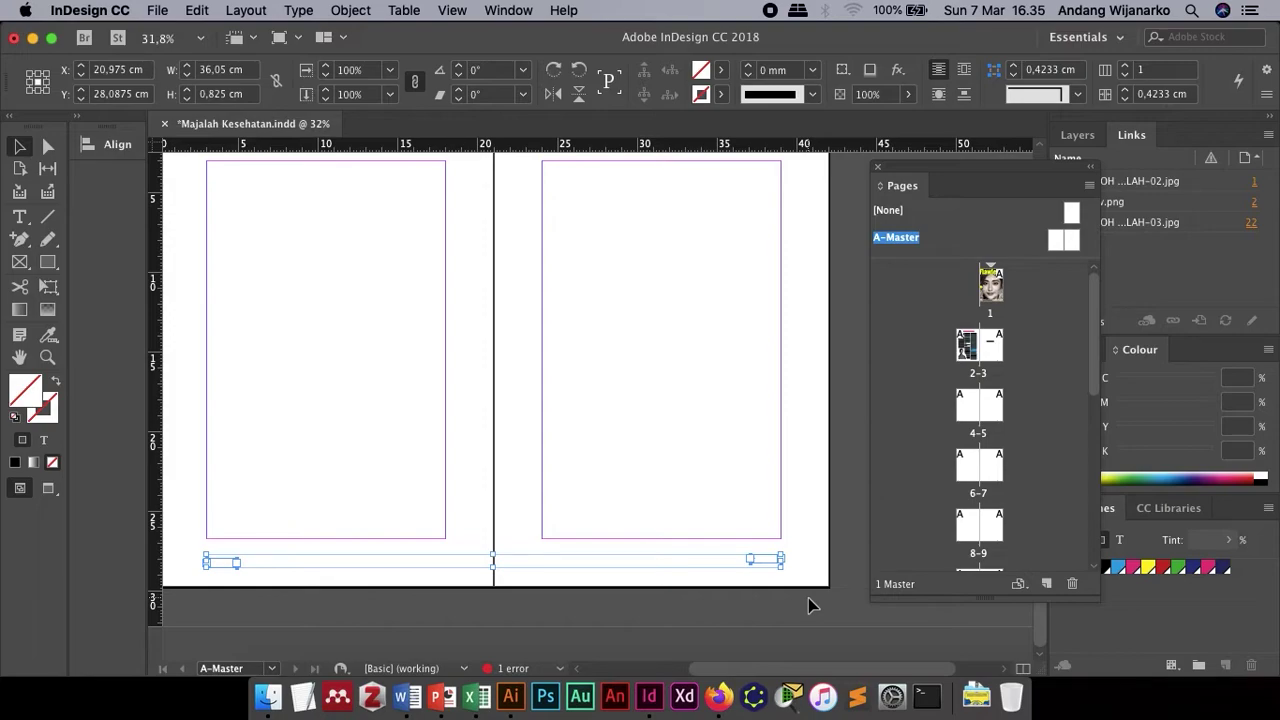
left_click(300, 538)
left_click_drag(199, 528, 820, 604)
left_click(517, 12)
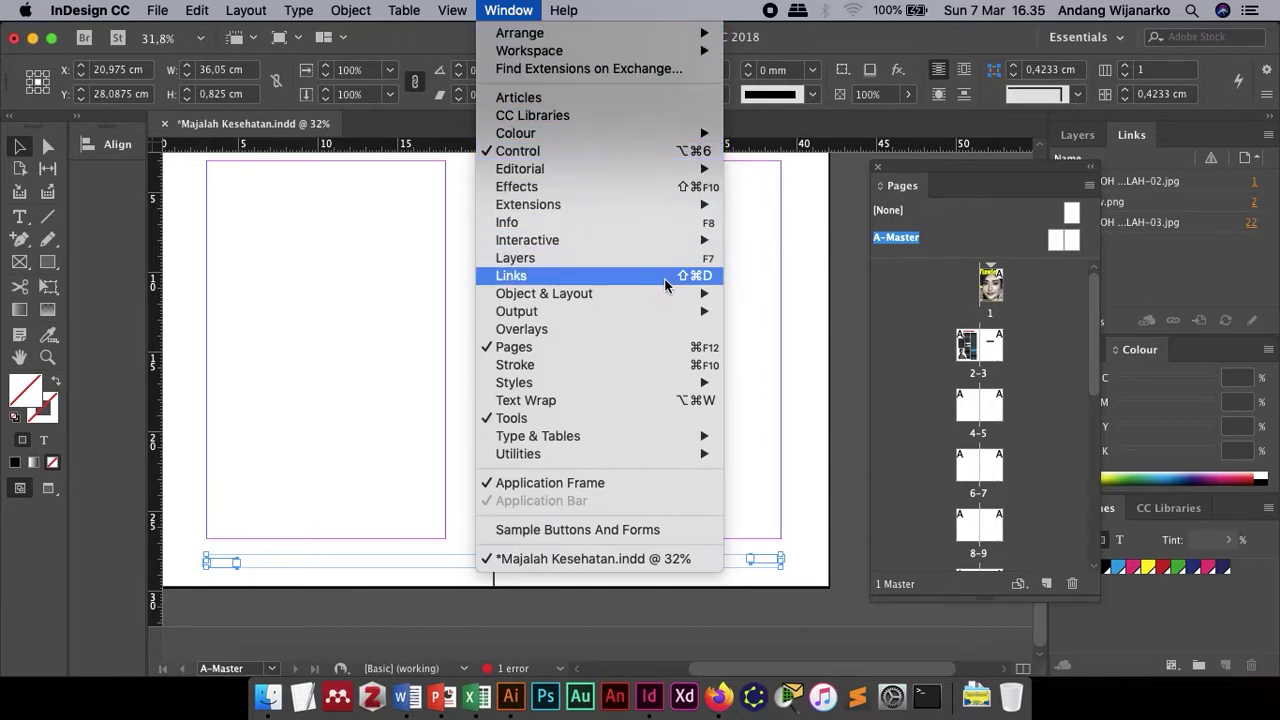
mouse_move(667, 297)
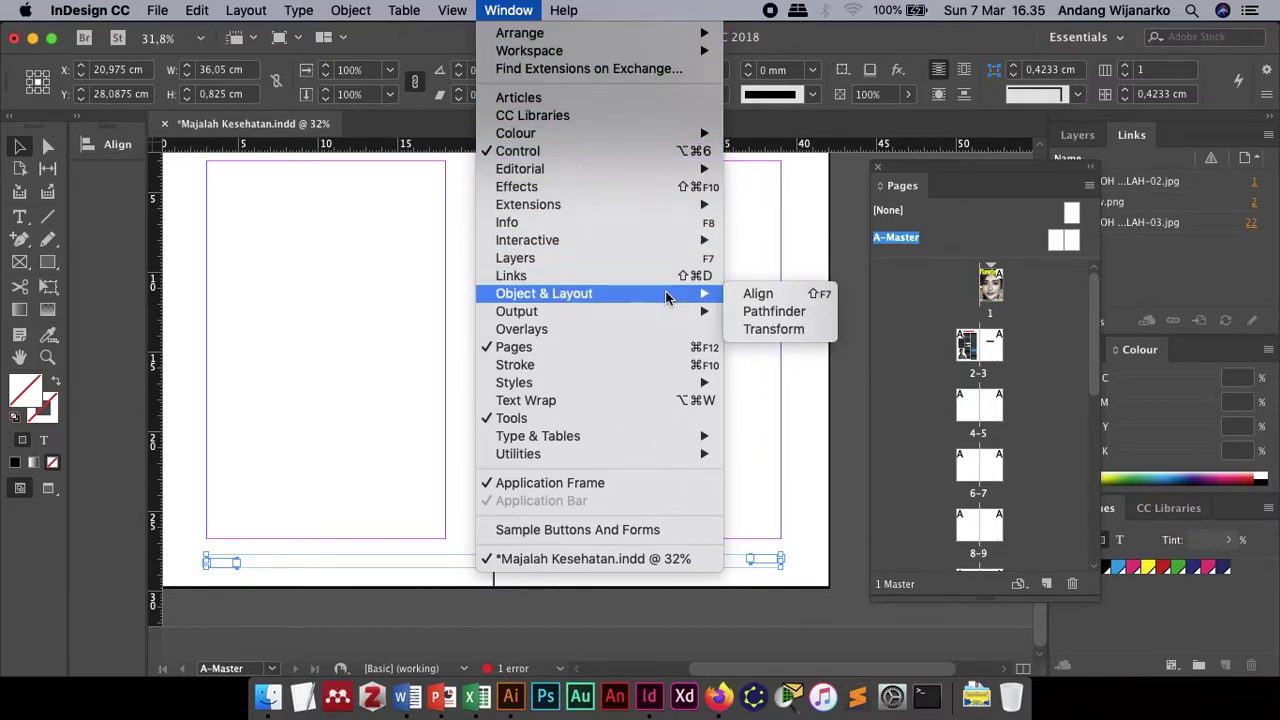
left_click(792, 299)
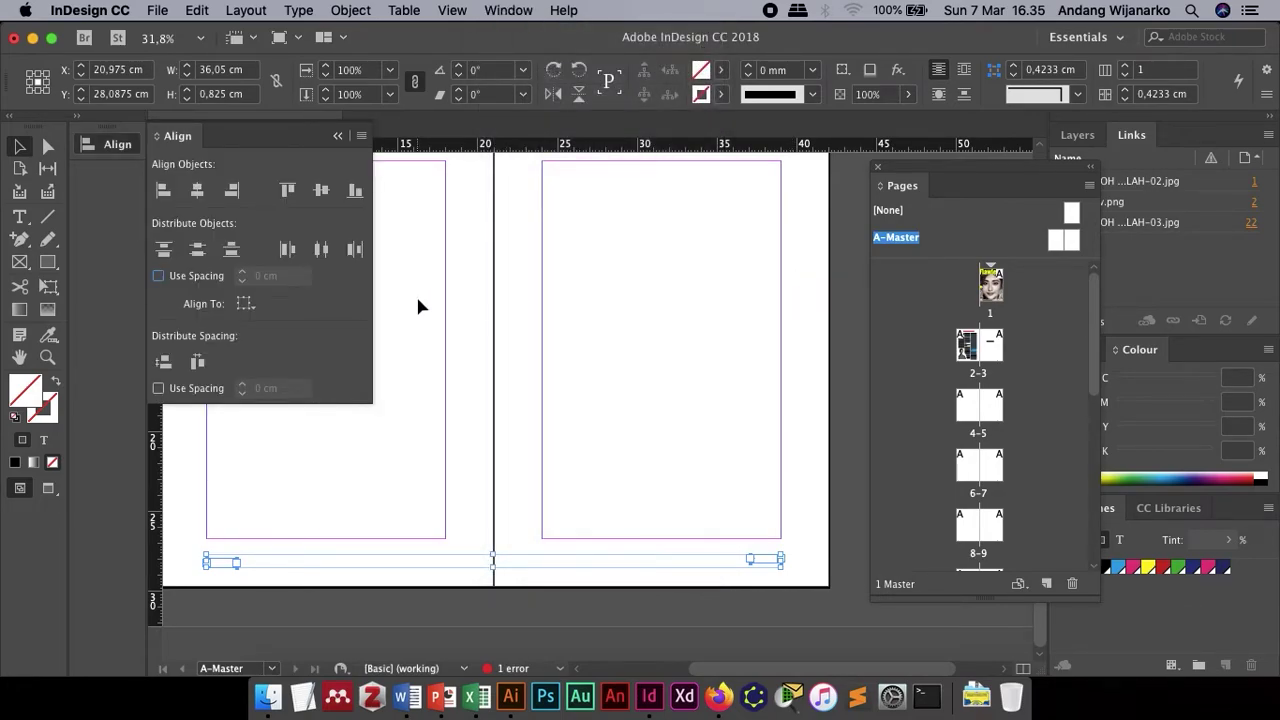
- Align the vertical centres of the two page number frames, using Align to Selection
left_click(245, 305)
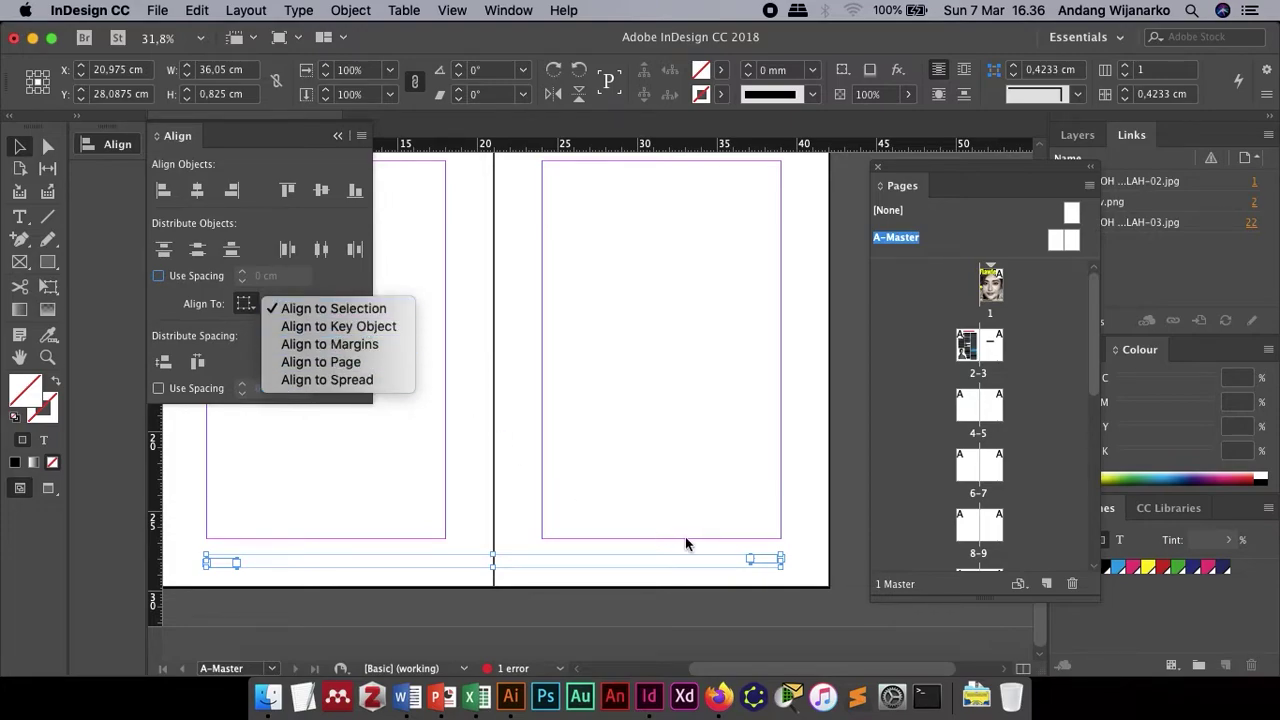
left_click(355, 310)
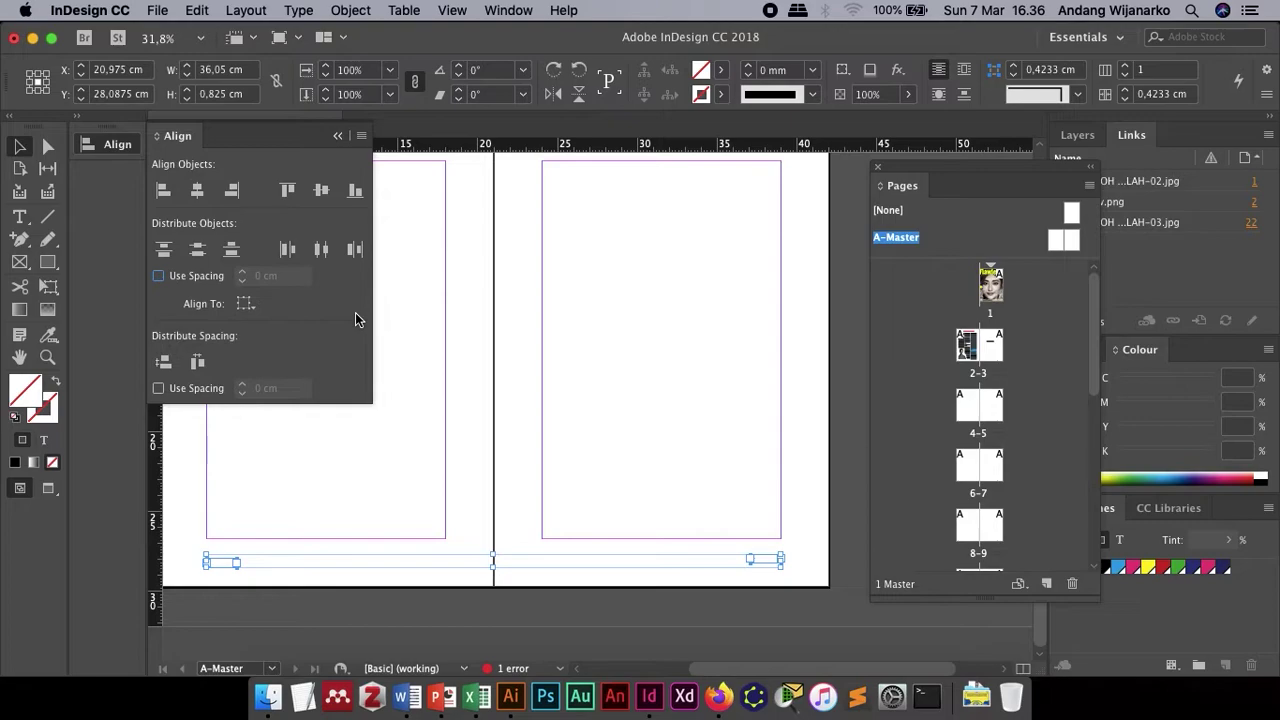
left_click(197, 192)
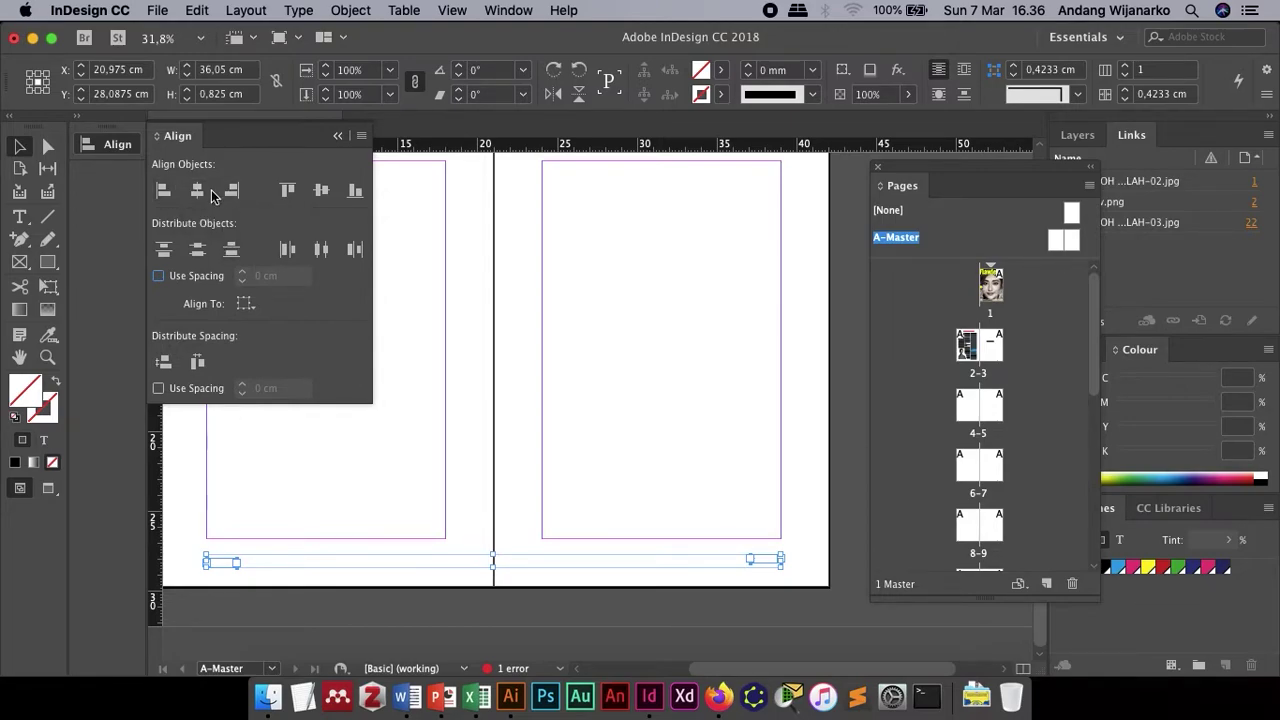
left_click(321, 192)
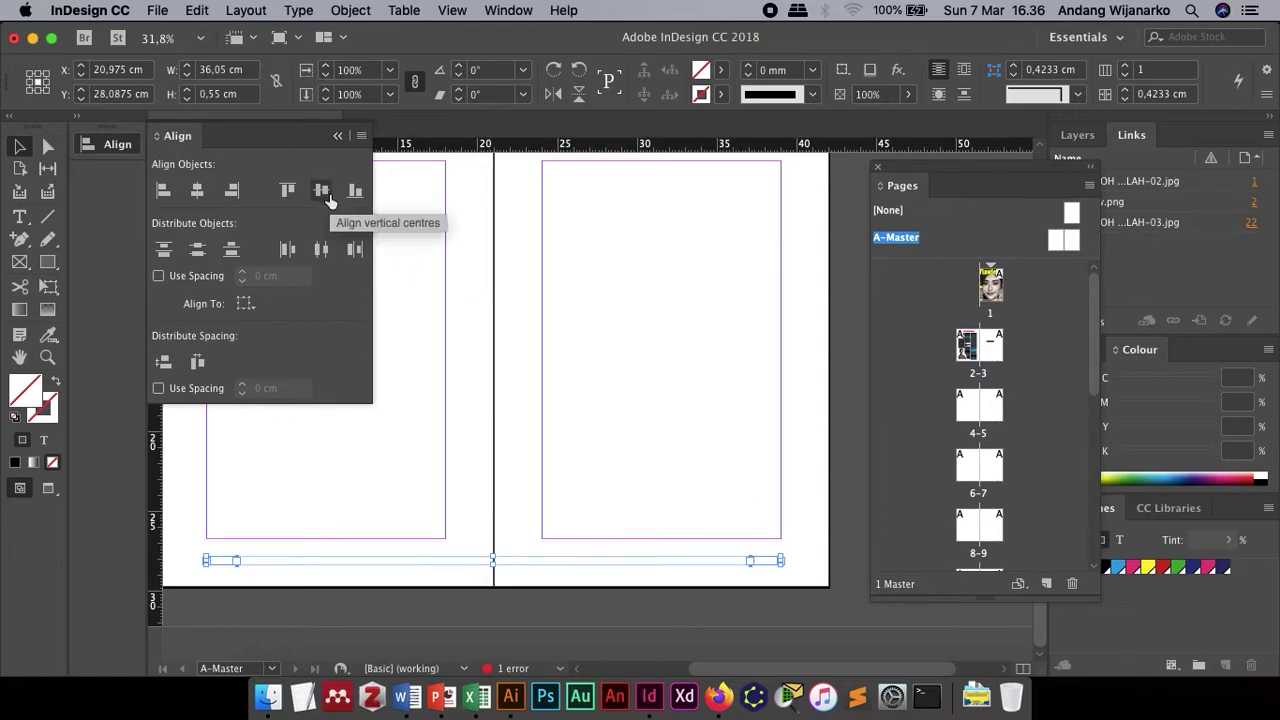
left_click(646, 525)
- Right-align the page number marker inside the text frame on the A-Master's right page
scroll(646, 525, "up", 3)
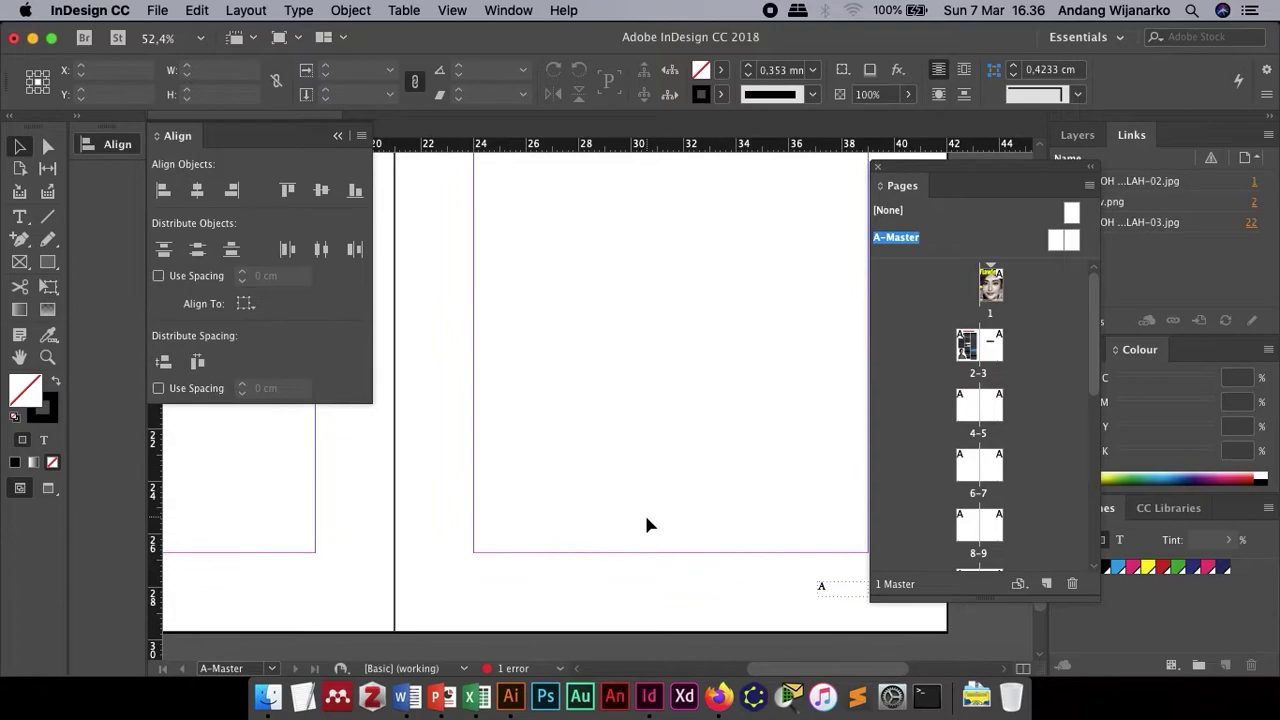
scroll(646, 525, "up", 2)
scroll(368, 518, "left", 10)
left_click(555, 537)
scroll(555, 537, "right", 10)
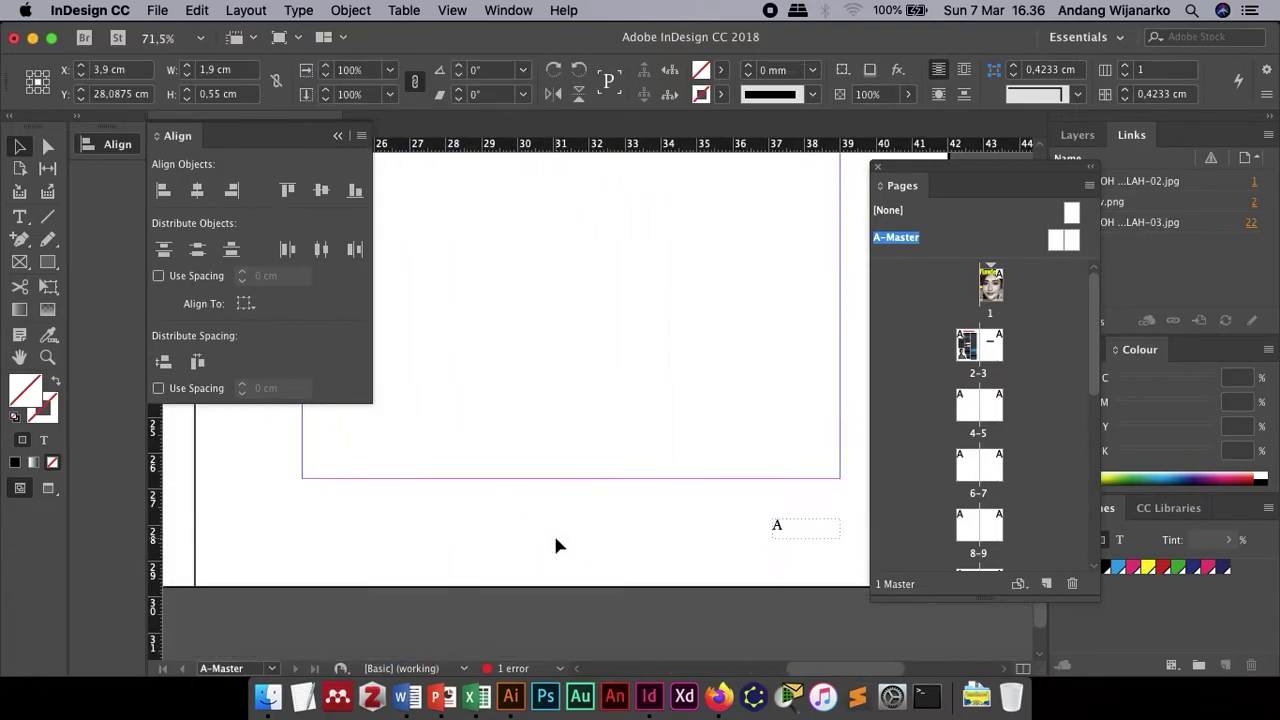
scroll(555, 540, "right", 3)
left_click(722, 567)
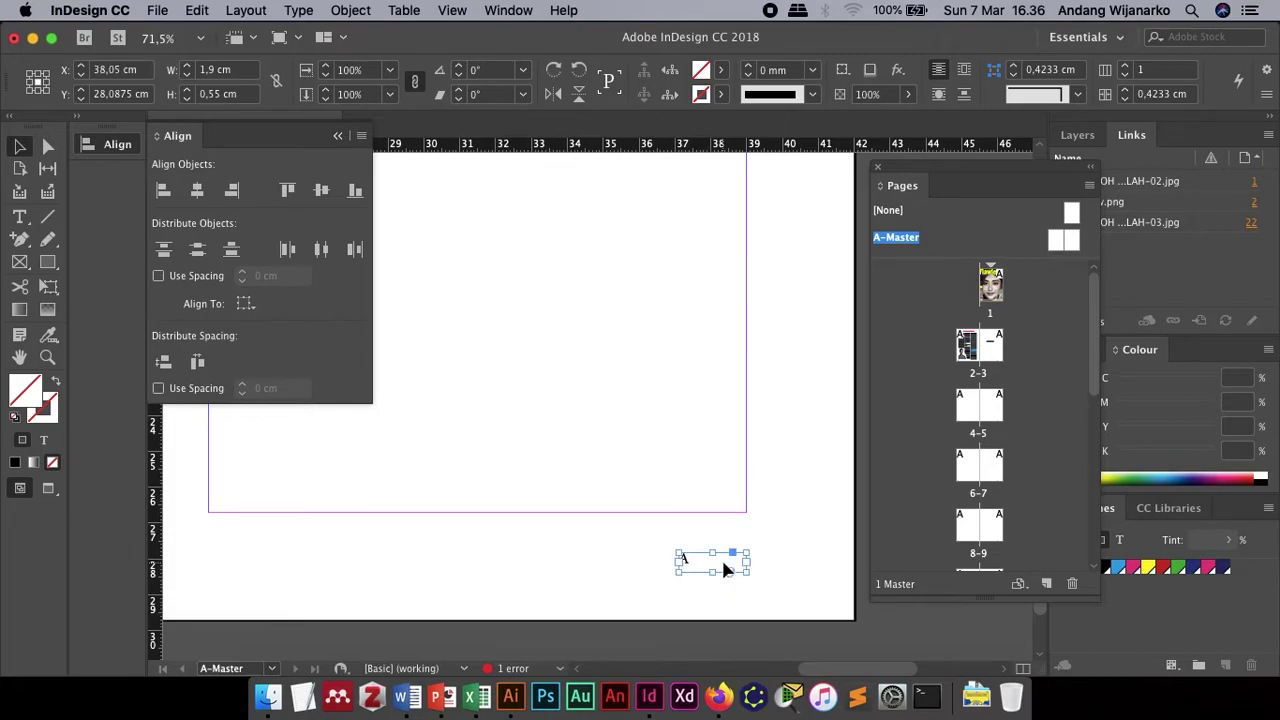
double_click(686, 558)
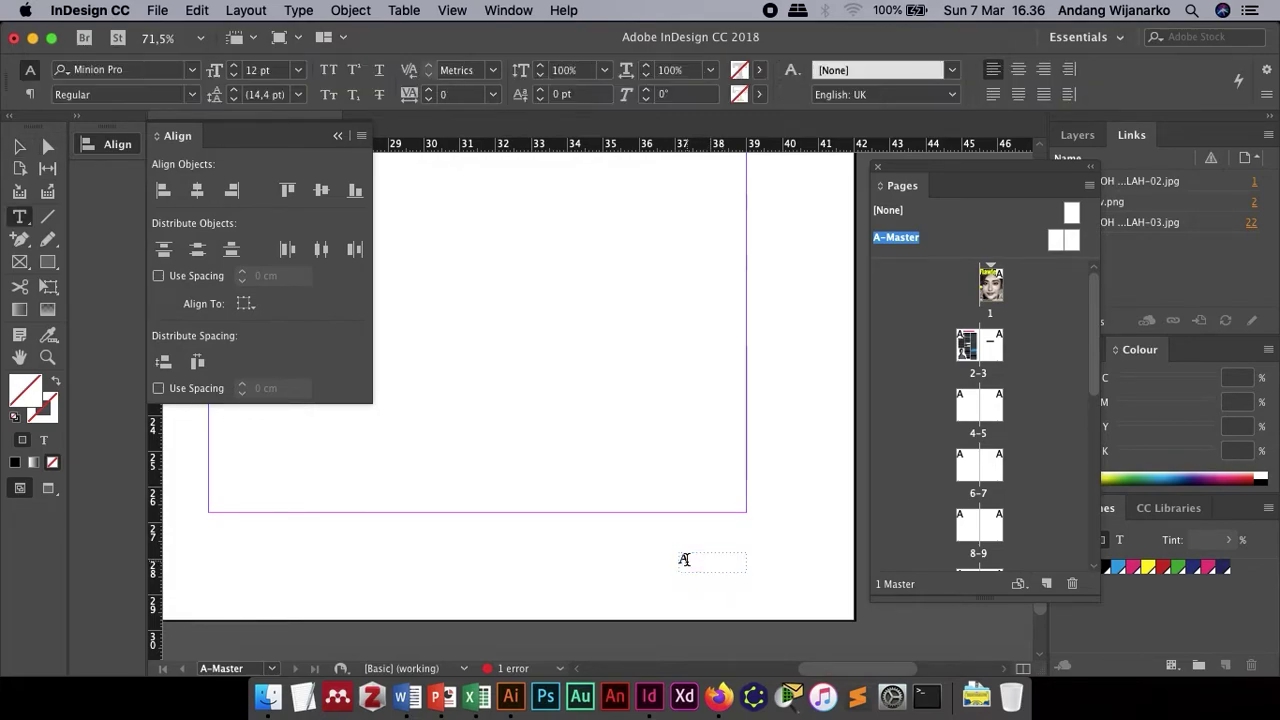
double_click(684, 558)
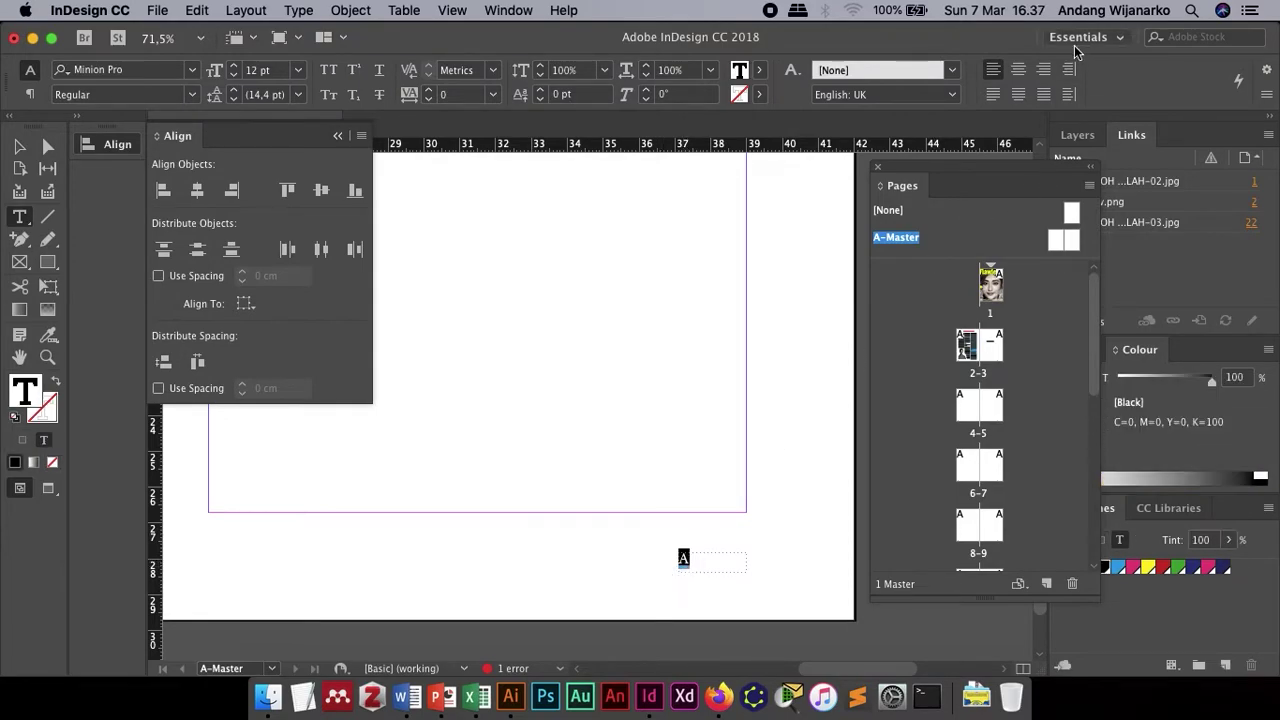
left_click(1042, 72)
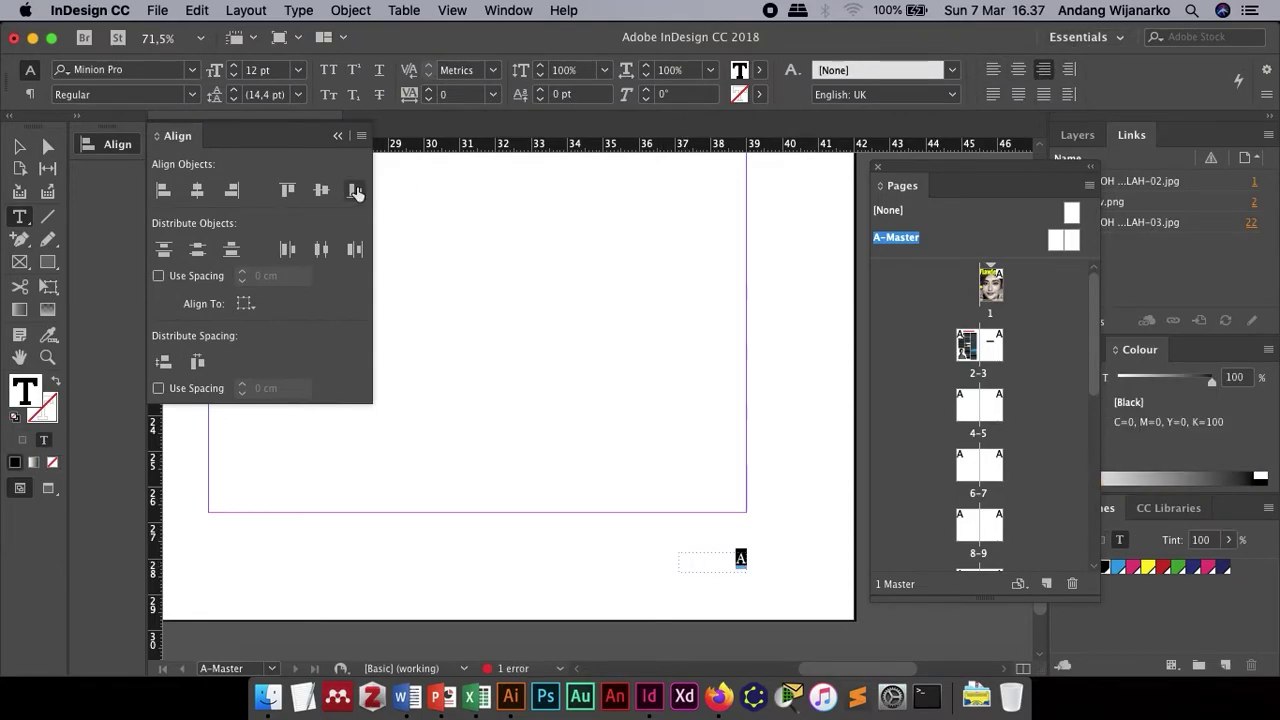
key("Escape")
left_click(587, 323)
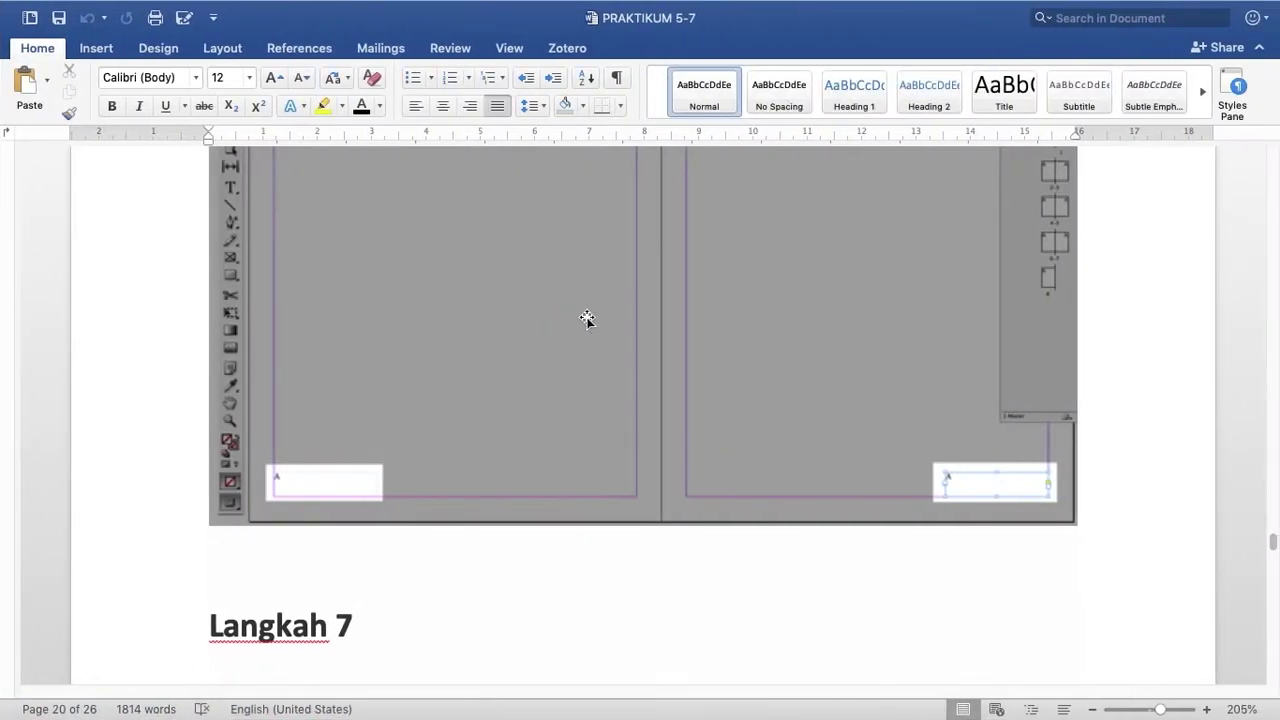
- In the Word guide, read Langkah 7 on paragraph alignment and the explanation of viewing numbered pages in the document
scroll(587, 320, "down", 5)
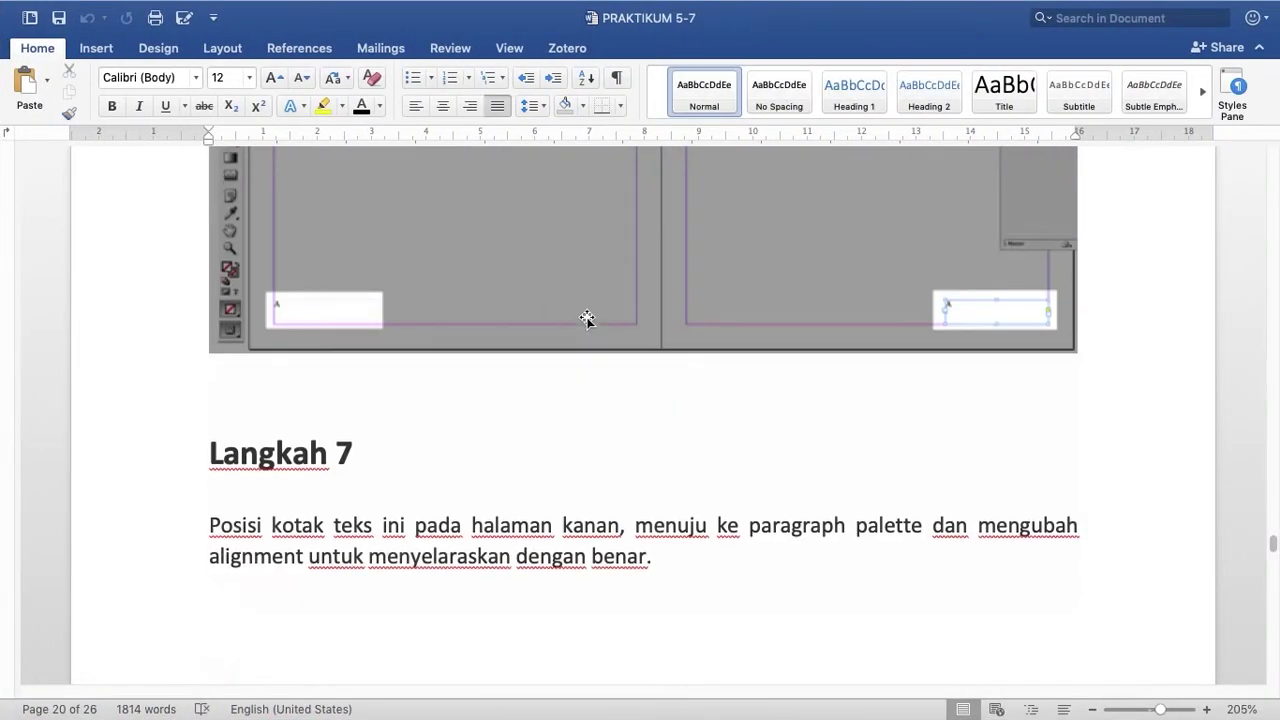
scroll(587, 317, "down", 10)
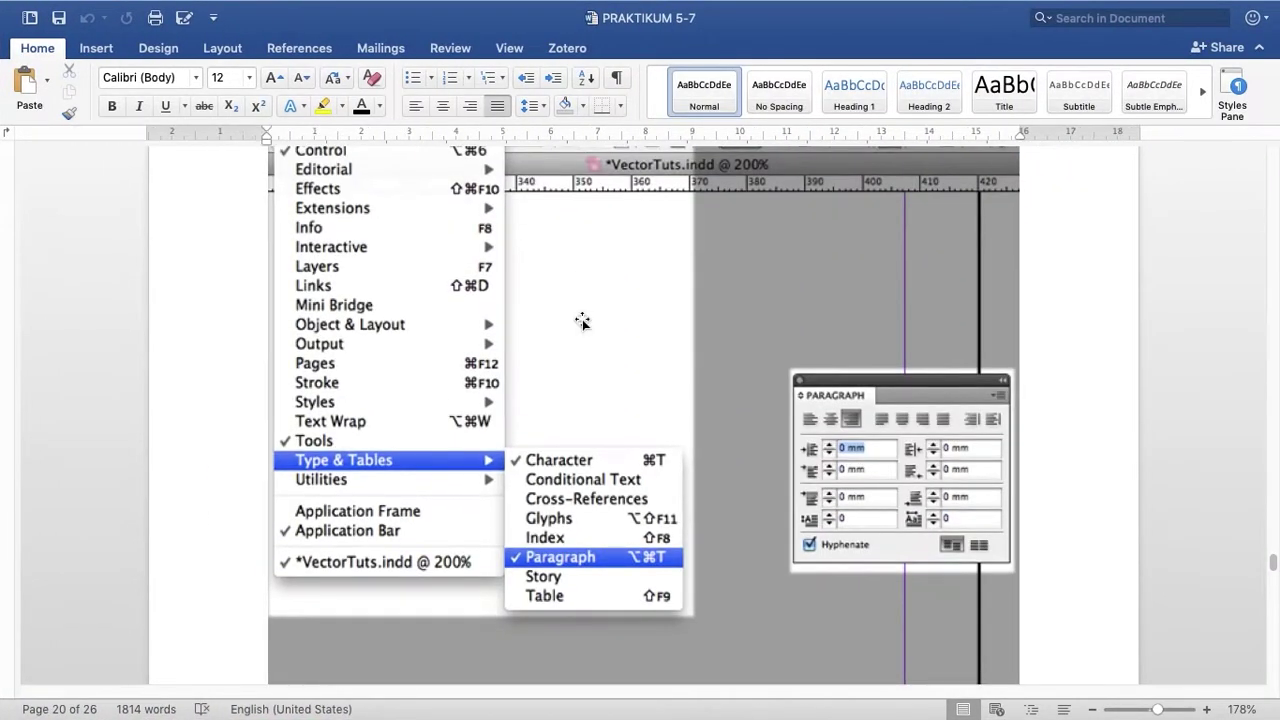
scroll(582, 320, "down", 15)
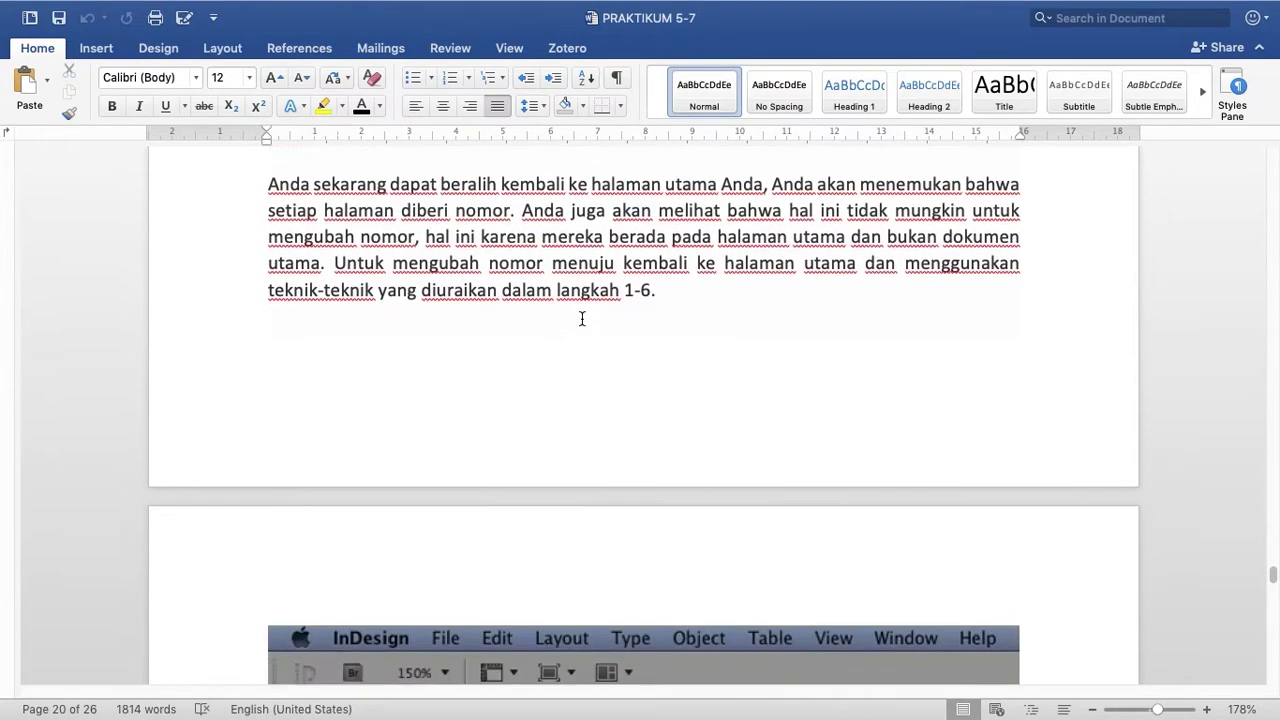
scroll(582, 319, "down", 8)
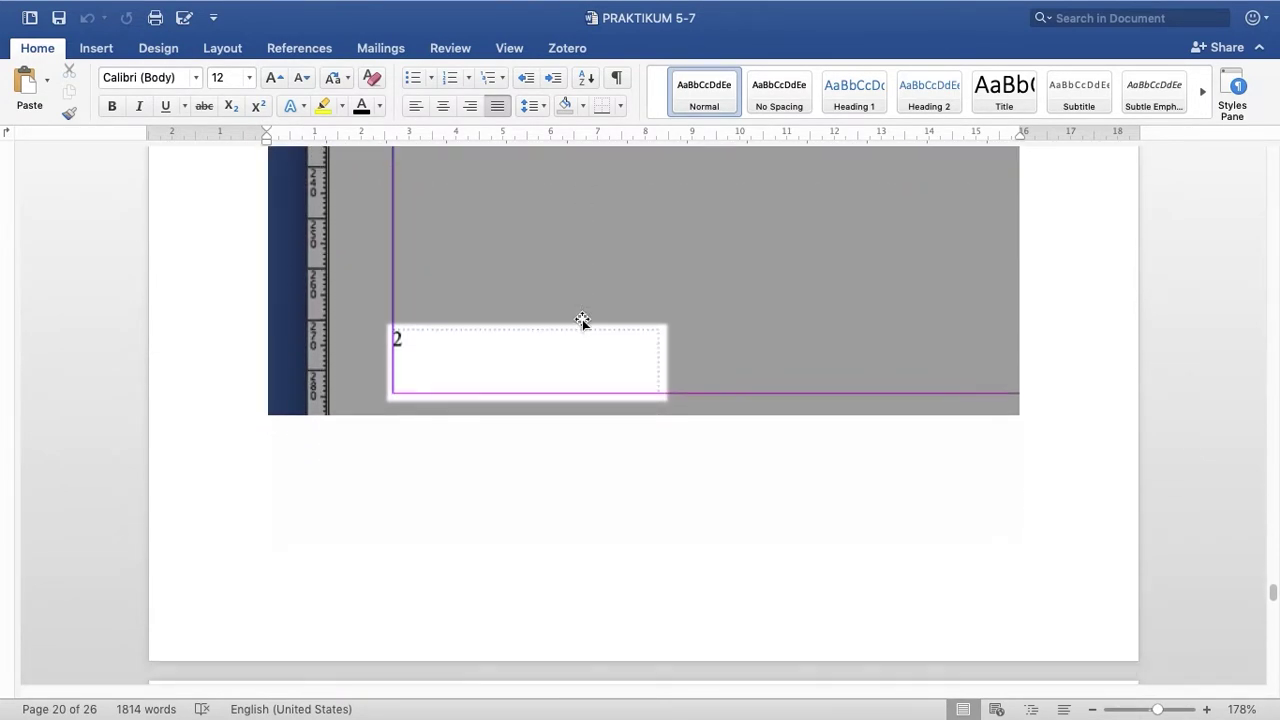
- Switch back to InDesign and go from the A-Master to page 2 of the magazine
key("ctrl+Left")
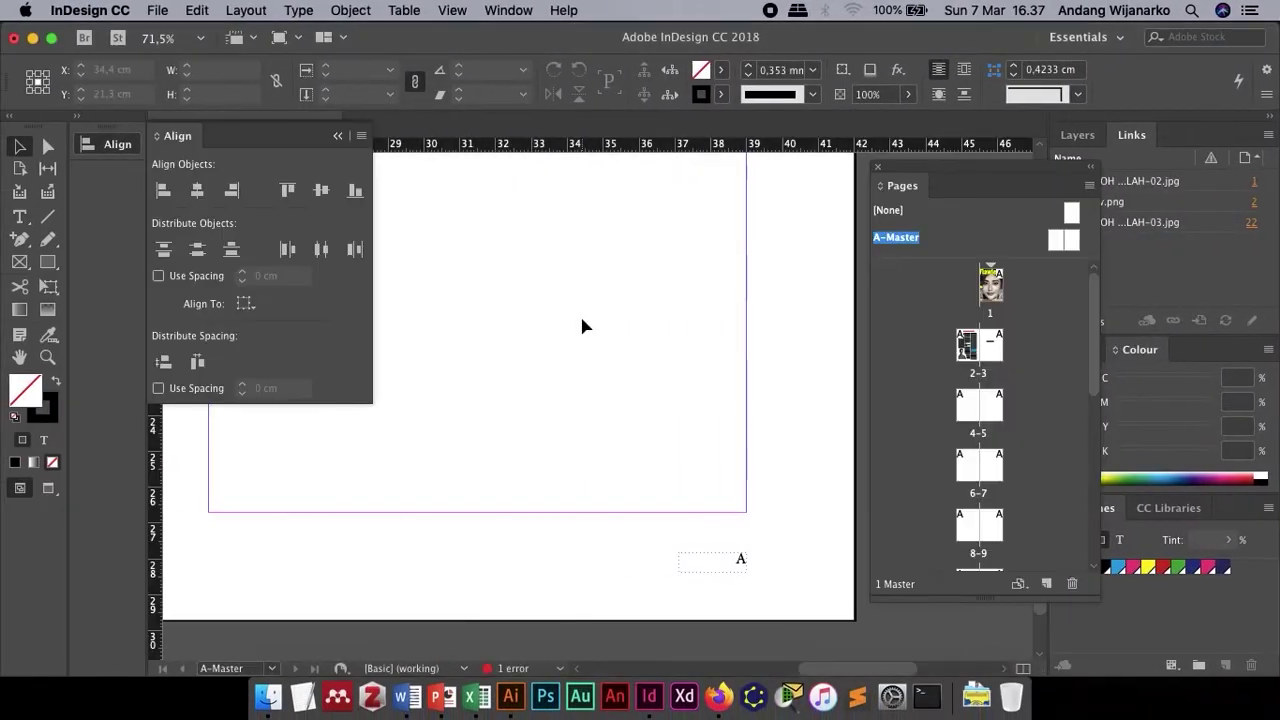
scroll(579, 313, "down", 3)
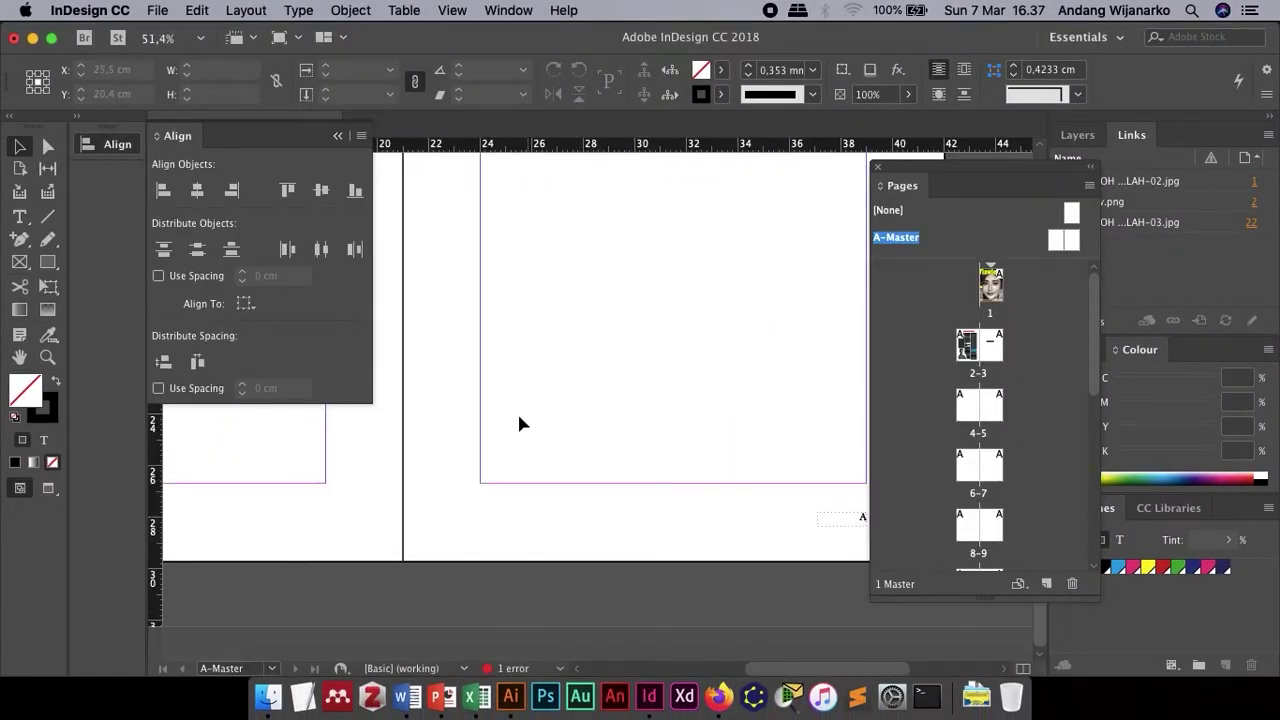
left_click(257, 668)
left_click(271, 668)
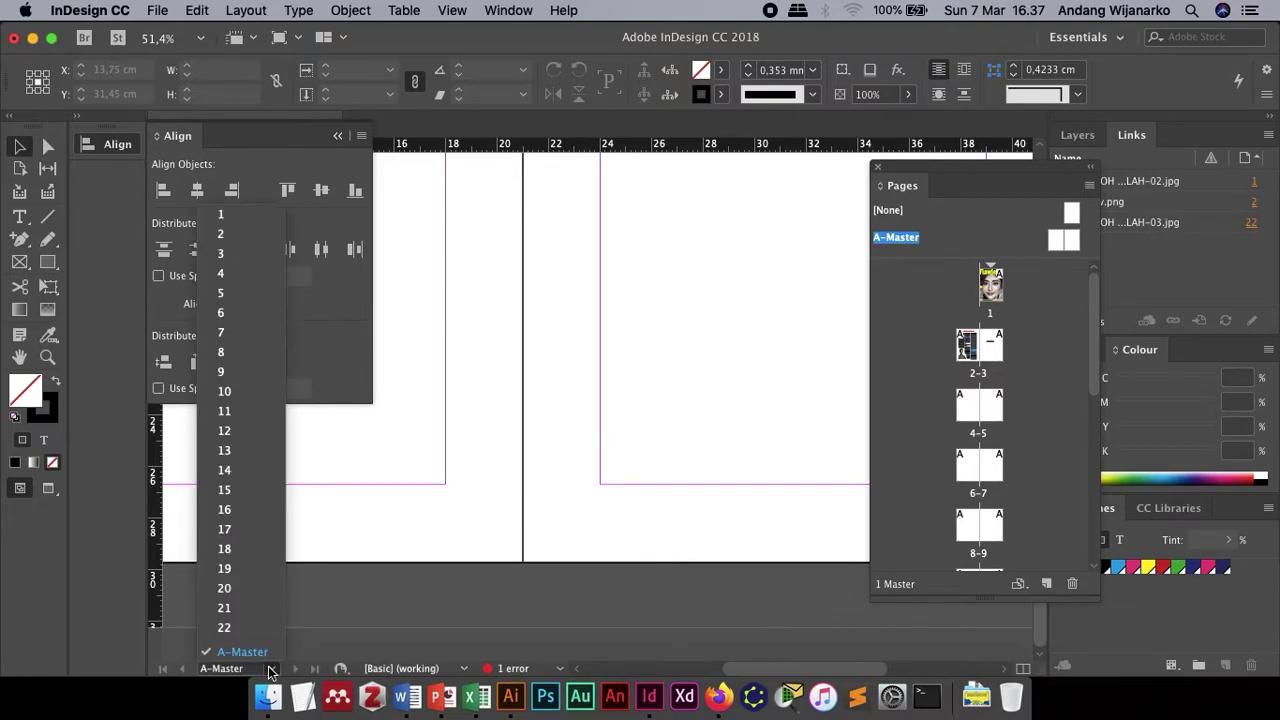
left_click(228, 234)
- Check the automatic page numbers in the footers of the magazine spreads, starting from pages 2-3 and continuing to the last pages
scroll(540, 365, "down", 2)
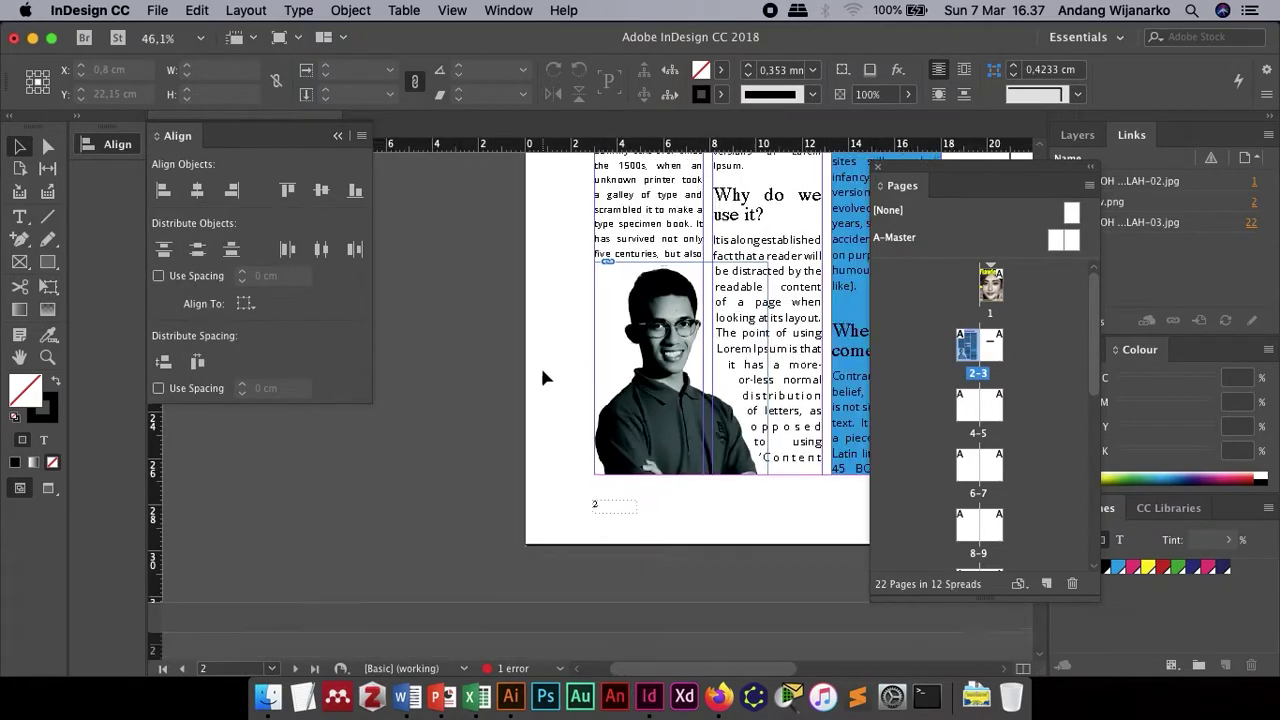
scroll(541, 372, "right", 3)
scroll(541, 372, "down", 1)
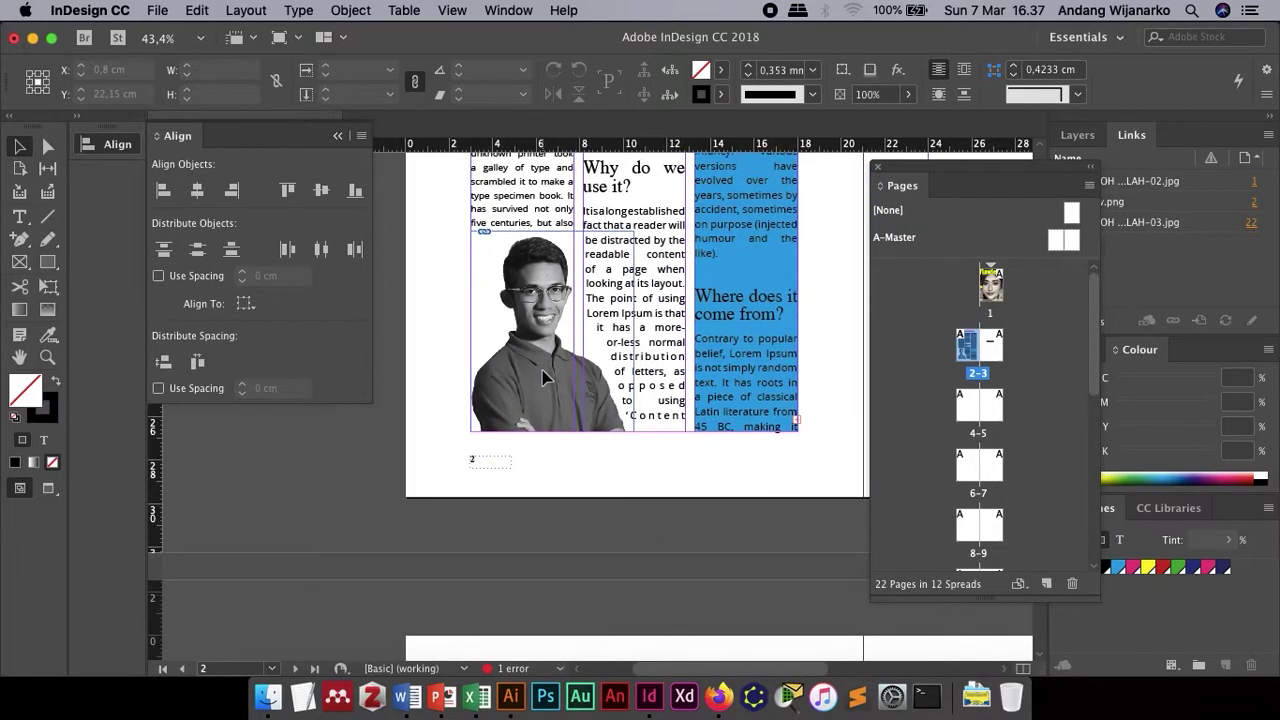
scroll(484, 464, "up", 4)
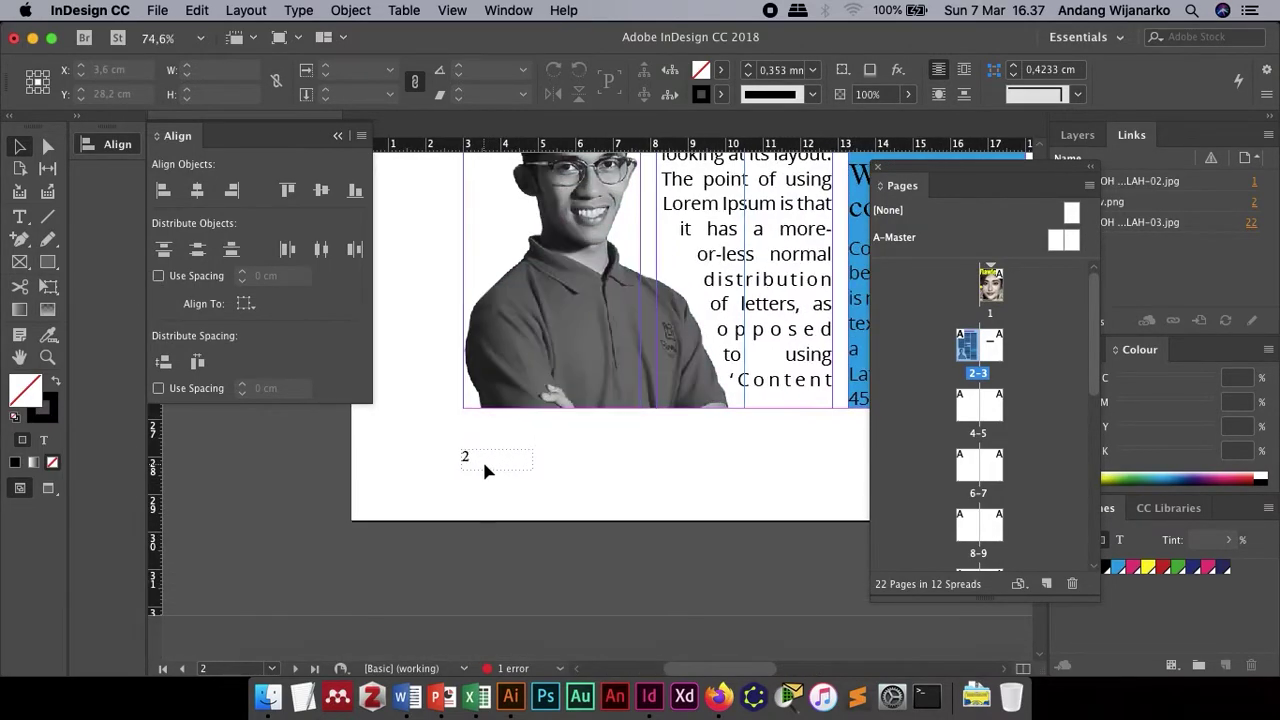
scroll(613, 458, "right", 5)
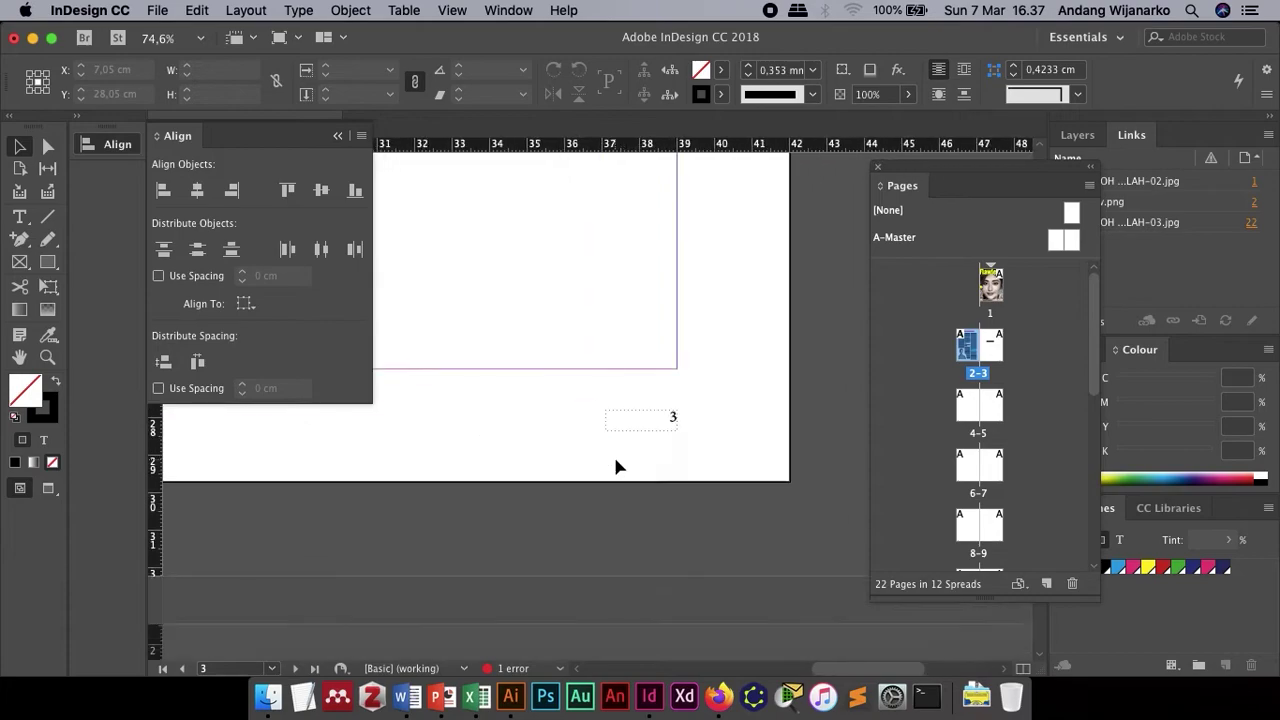
scroll(615, 462, "down", 2)
scroll(615, 461, "down", 8)
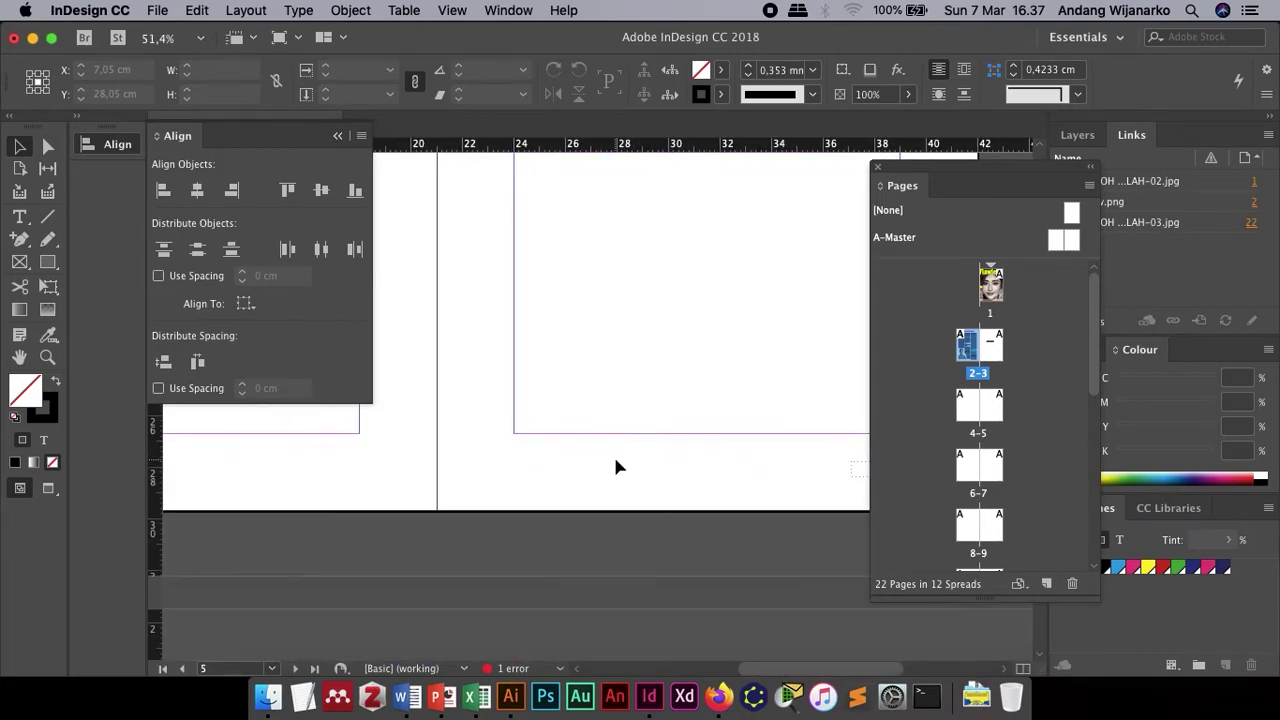
scroll(615, 461, "down", 1)
scroll(615, 466, "down", 15)
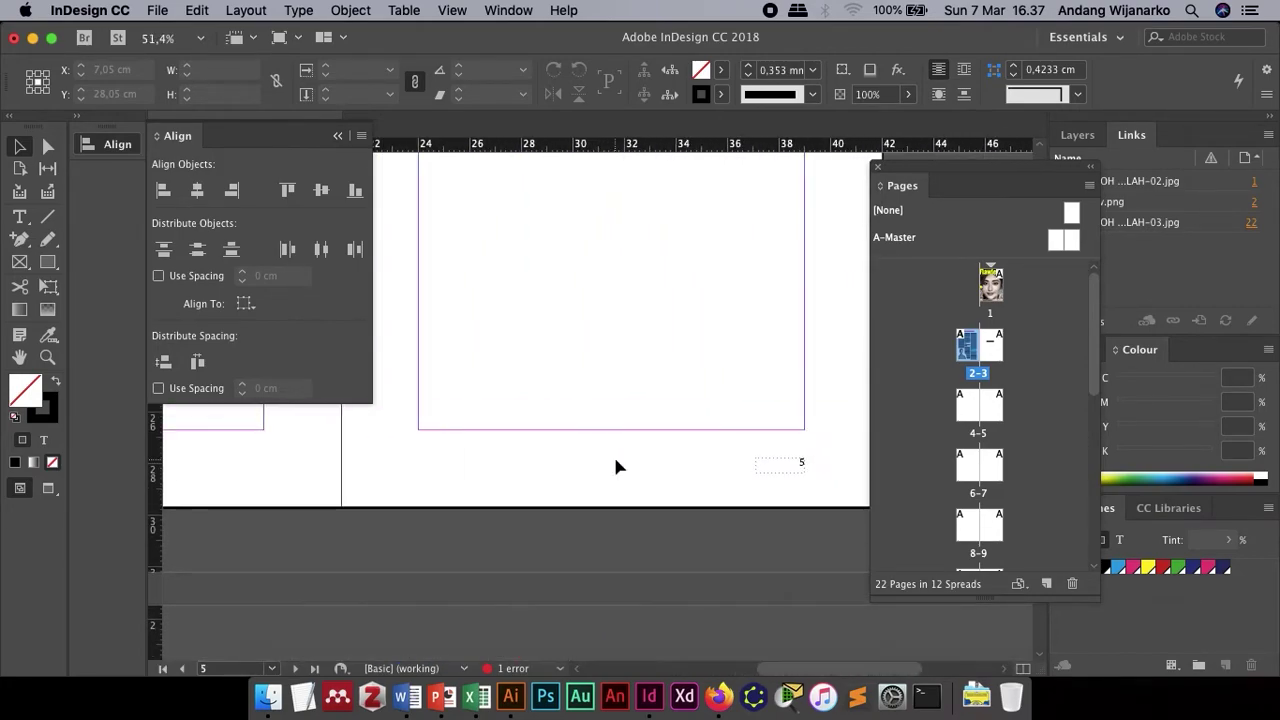
scroll(615, 466, "down", 20)
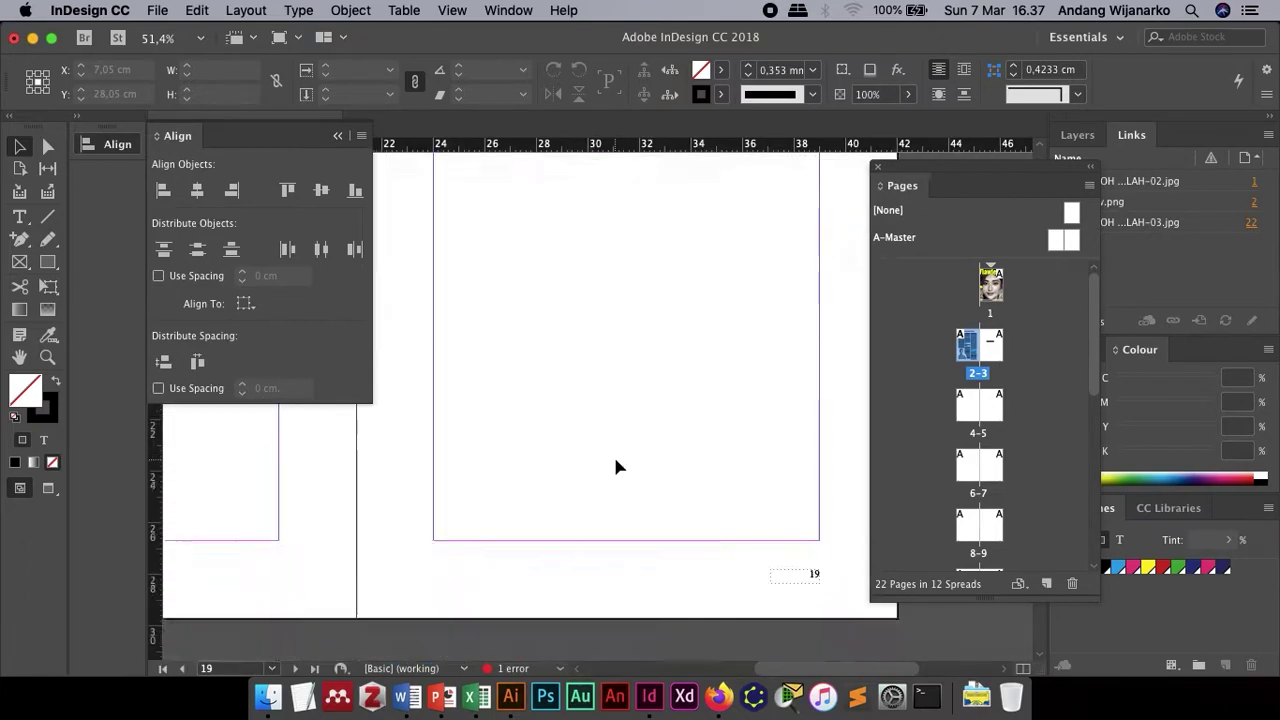
- Move the back cover image on page 22 up and to the left, to about X 7.2 cm, Y 11.85 cm
scroll(615, 466, "left", 10)
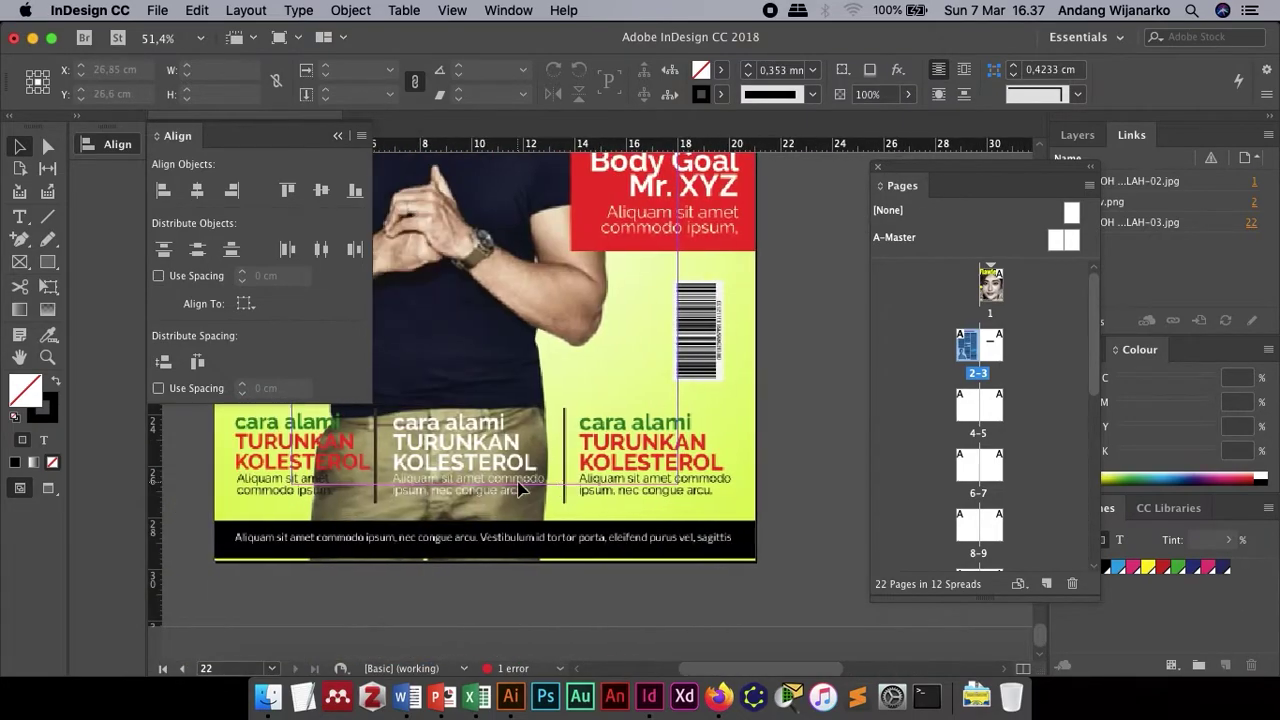
left_click(634, 480)
left_click_drag(634, 480, 475, 469)
- Go to page 1 and shift the front cover image up and to the left to uncover the page number, then deselect it
scroll(495, 460, "up", 20)
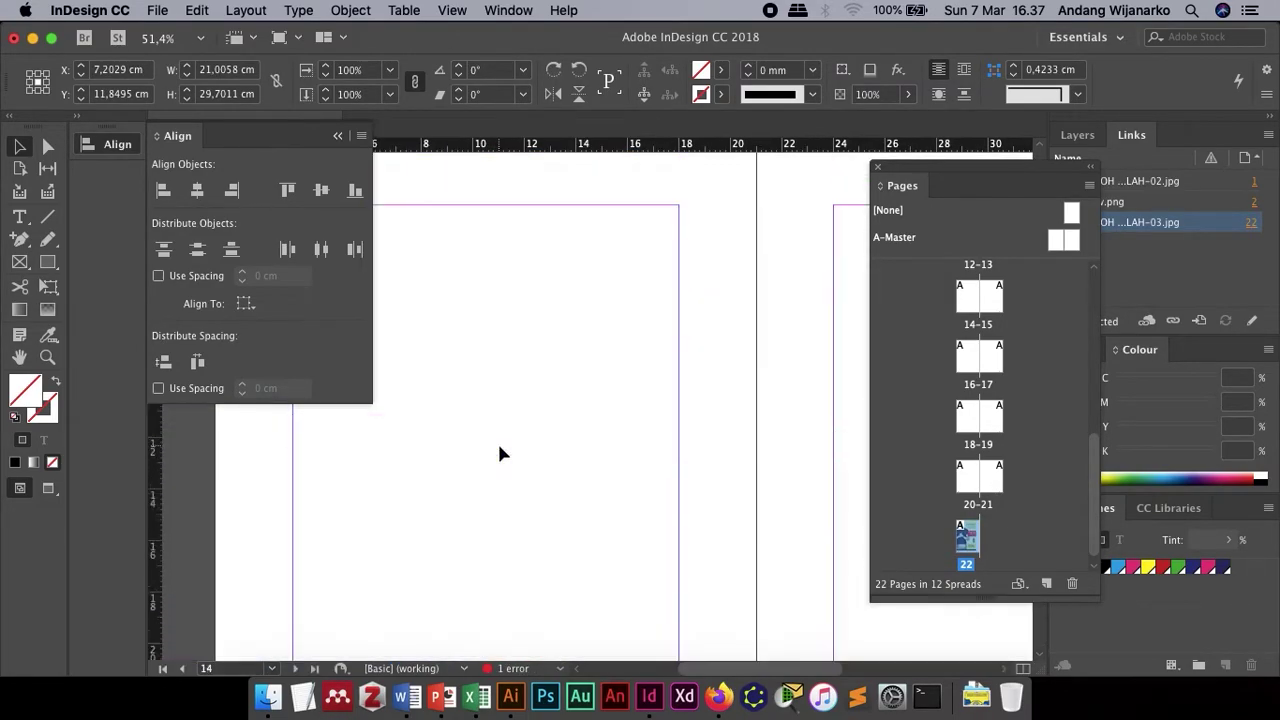
scroll(500, 453, "right", 15)
scroll(500, 453, "down", 9)
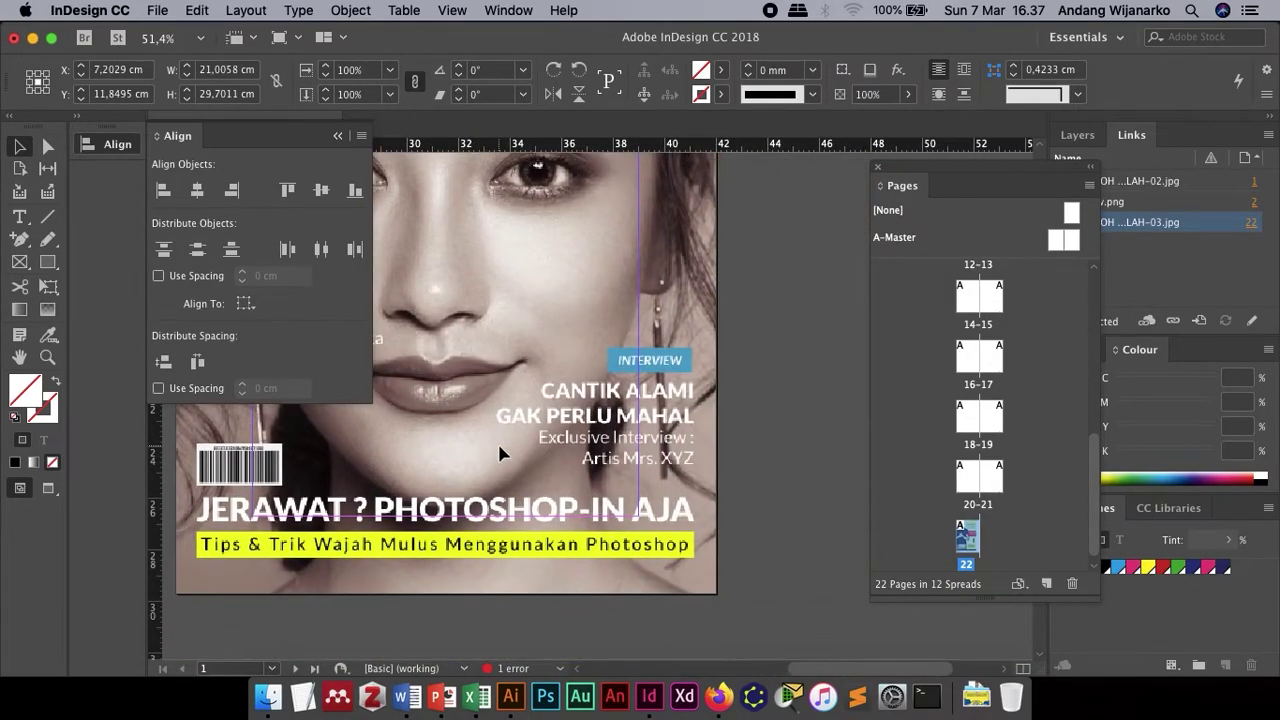
left_click(605, 476)
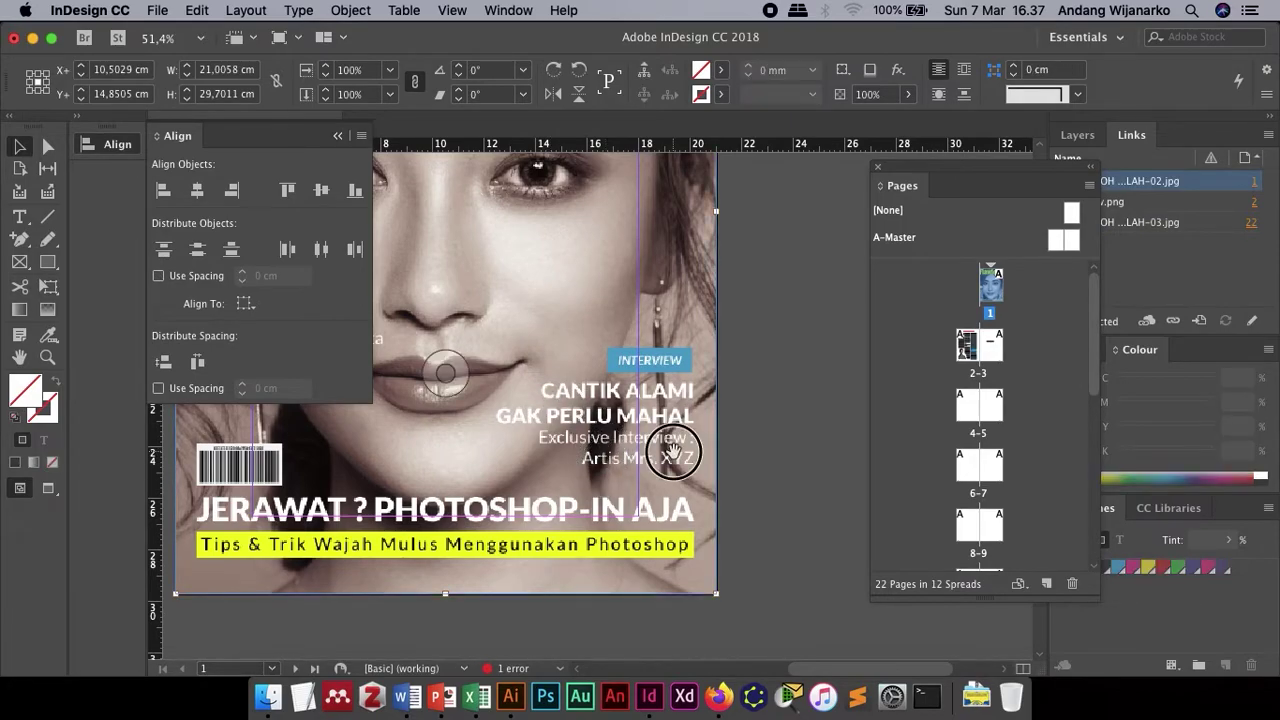
left_click_drag(643, 457, 541, 364)
left_click(697, 486)
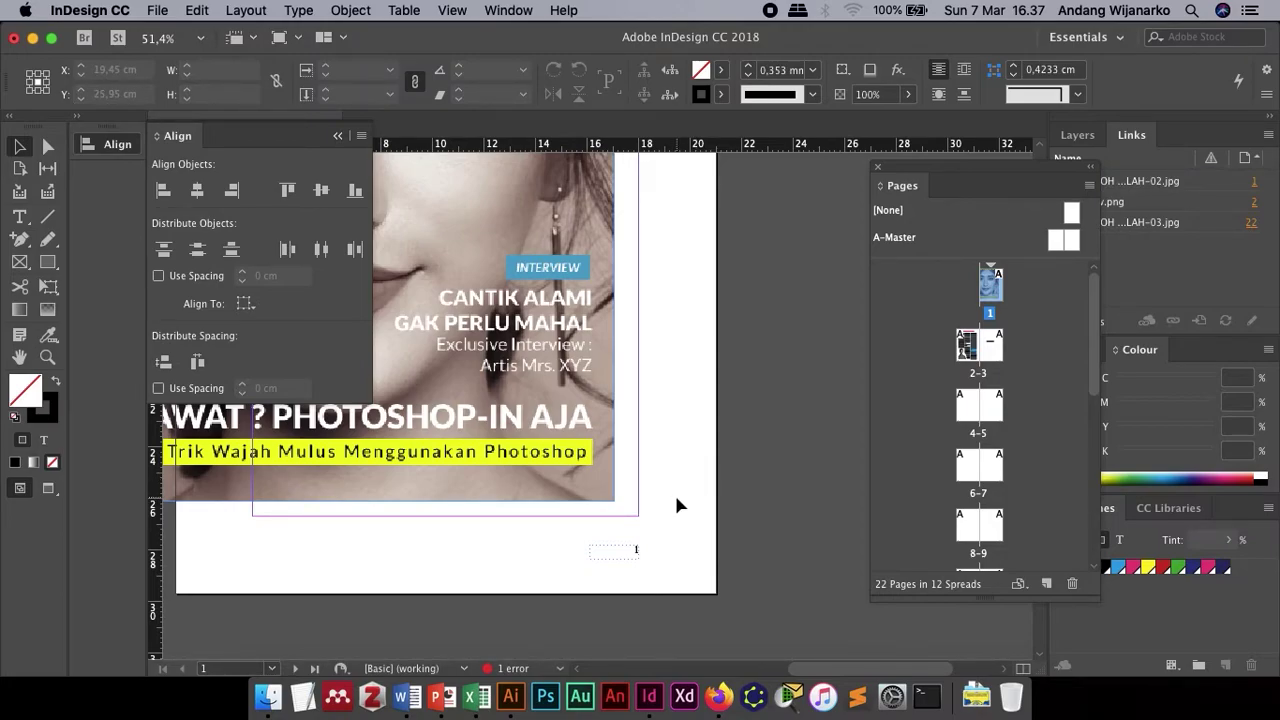
- Examine the page number on the front cover and read Langkah 9 in the PRAKTIKUM 5-7 Word guide
scroll(676, 505, "down", 5)
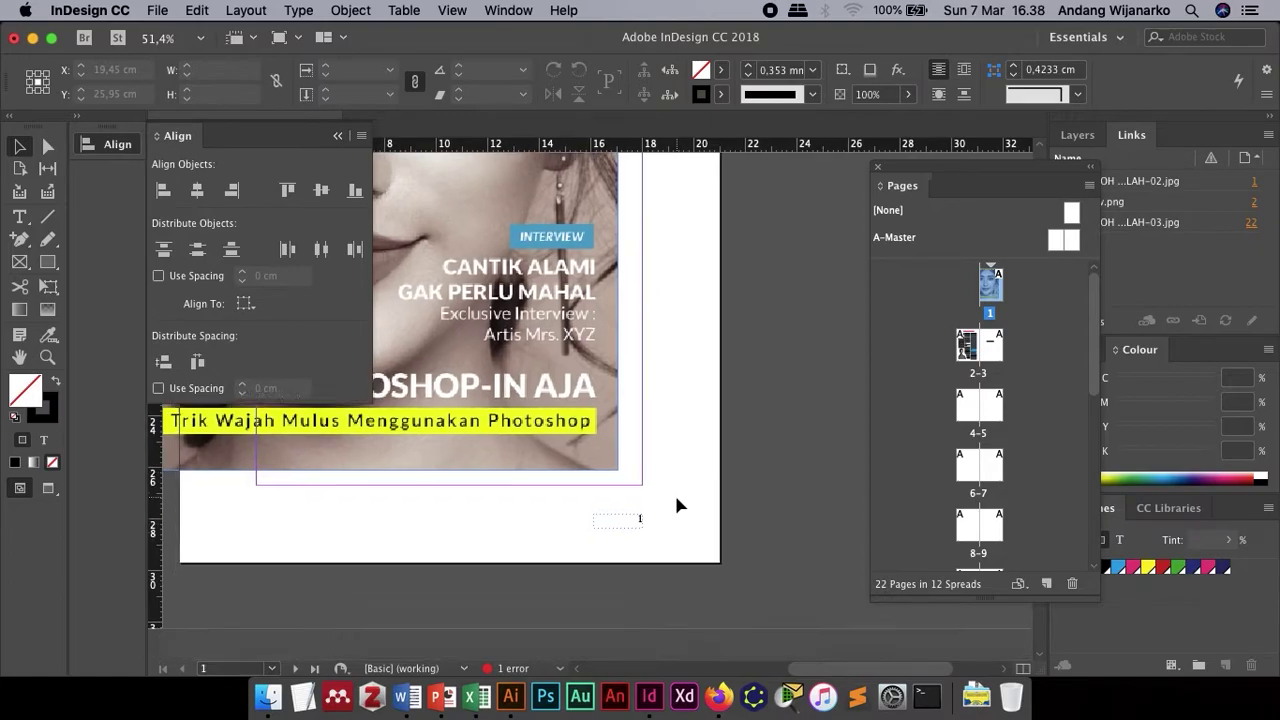
scroll(676, 505, "down", 1)
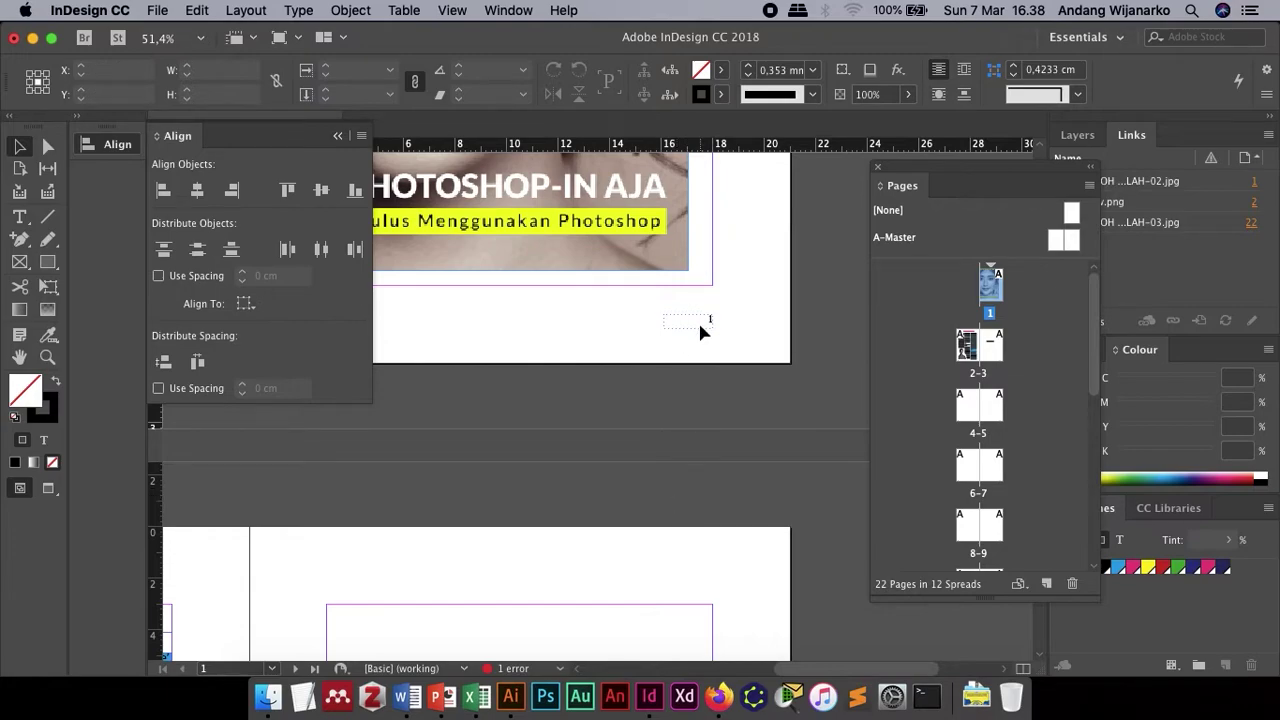
scroll(586, 346, "up", 3)
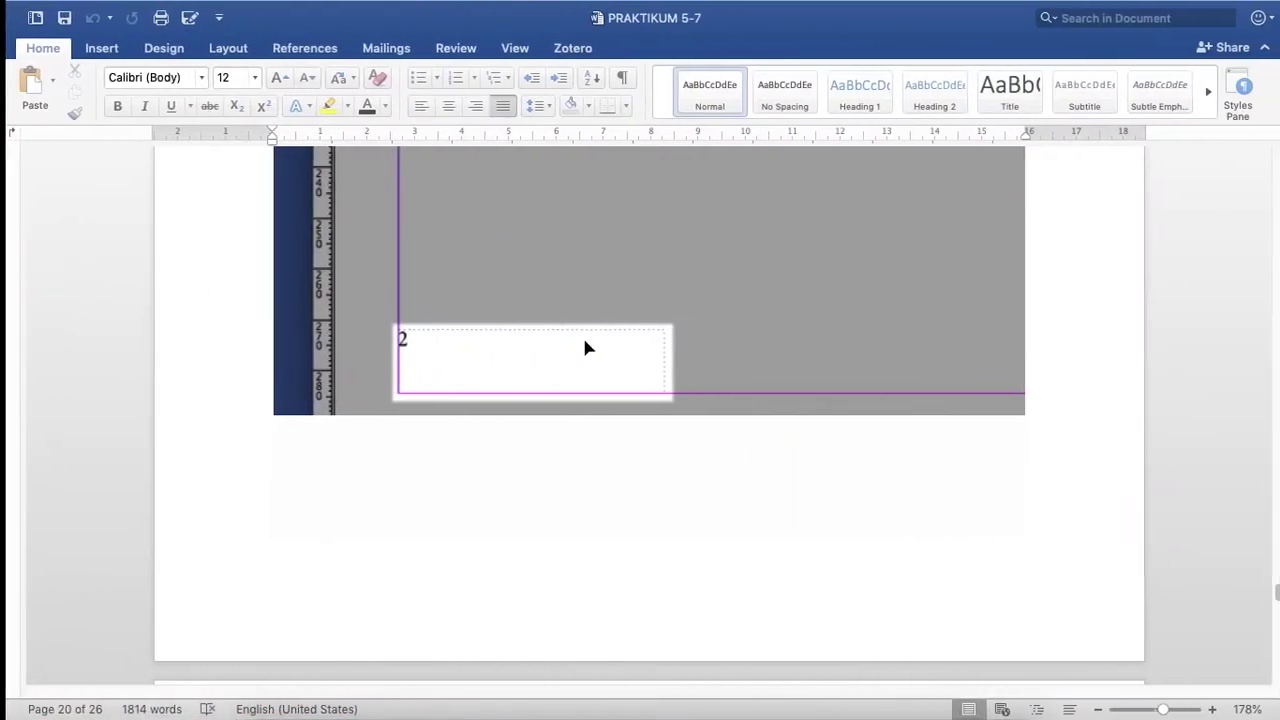
scroll(583, 346, "down", 5)
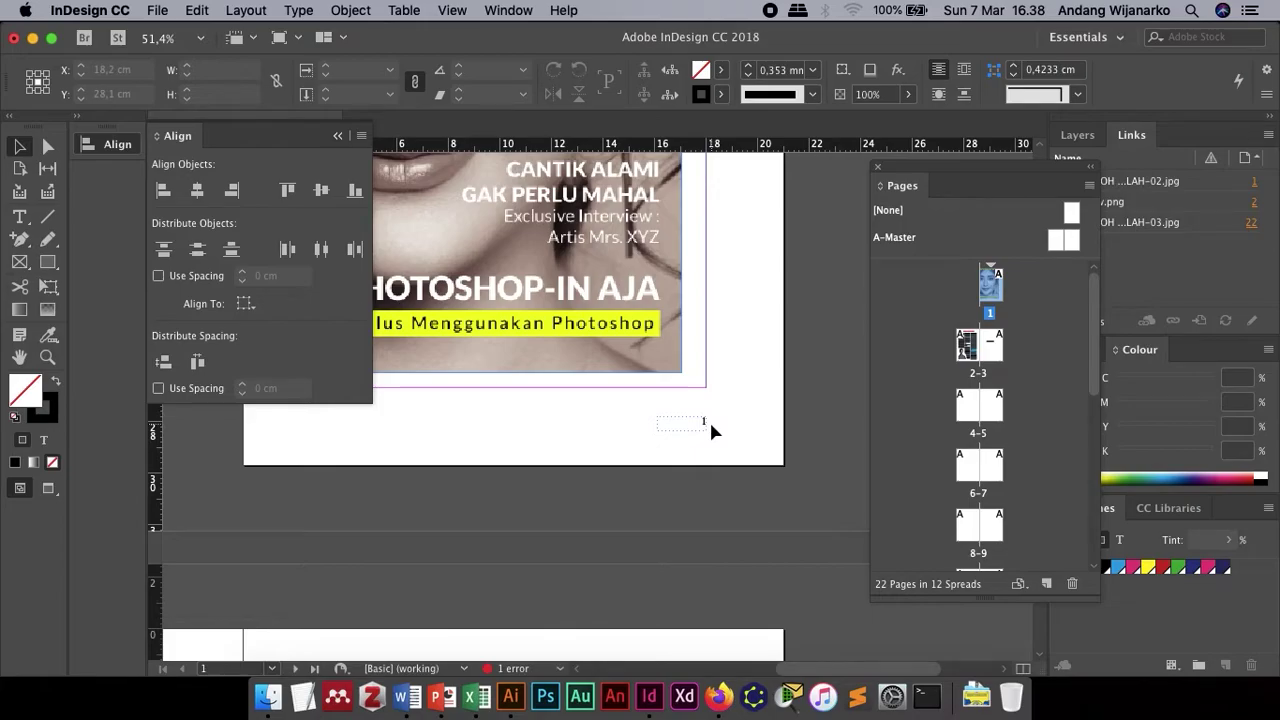
- Look over the article layout and page number on page 2, return to the cover, and reread Langkah 9 in the Word guide
scroll(709, 425, "down", 10)
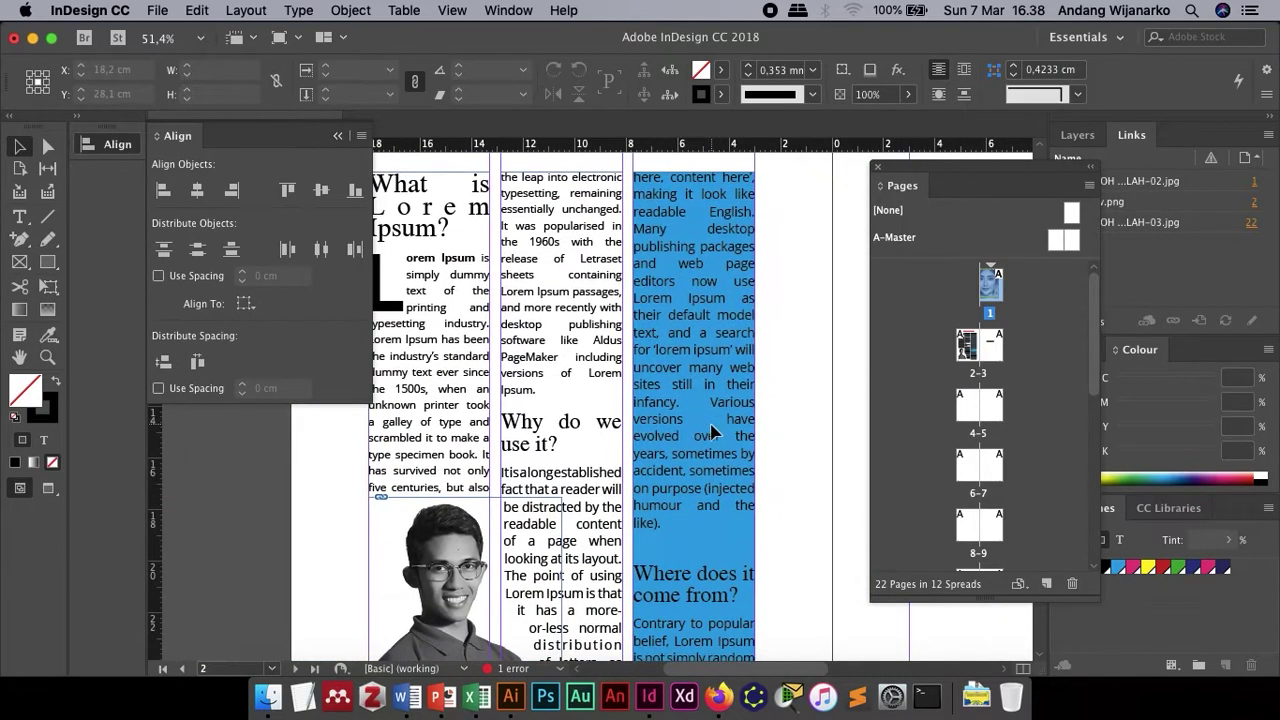
scroll(700, 425, "down", 5)
scroll(580, 390, "up", 5)
left_click(585, 368)
scroll(530, 372, "down", 5)
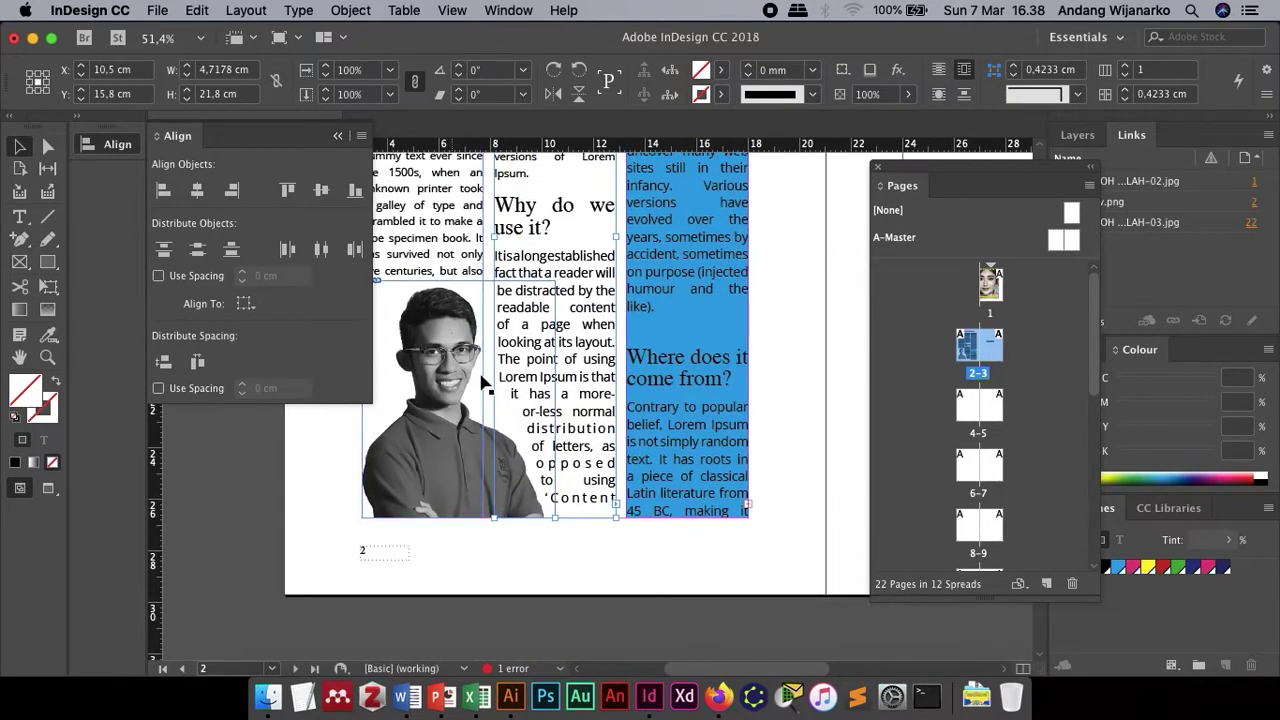
scroll(660, 290, "up", 5)
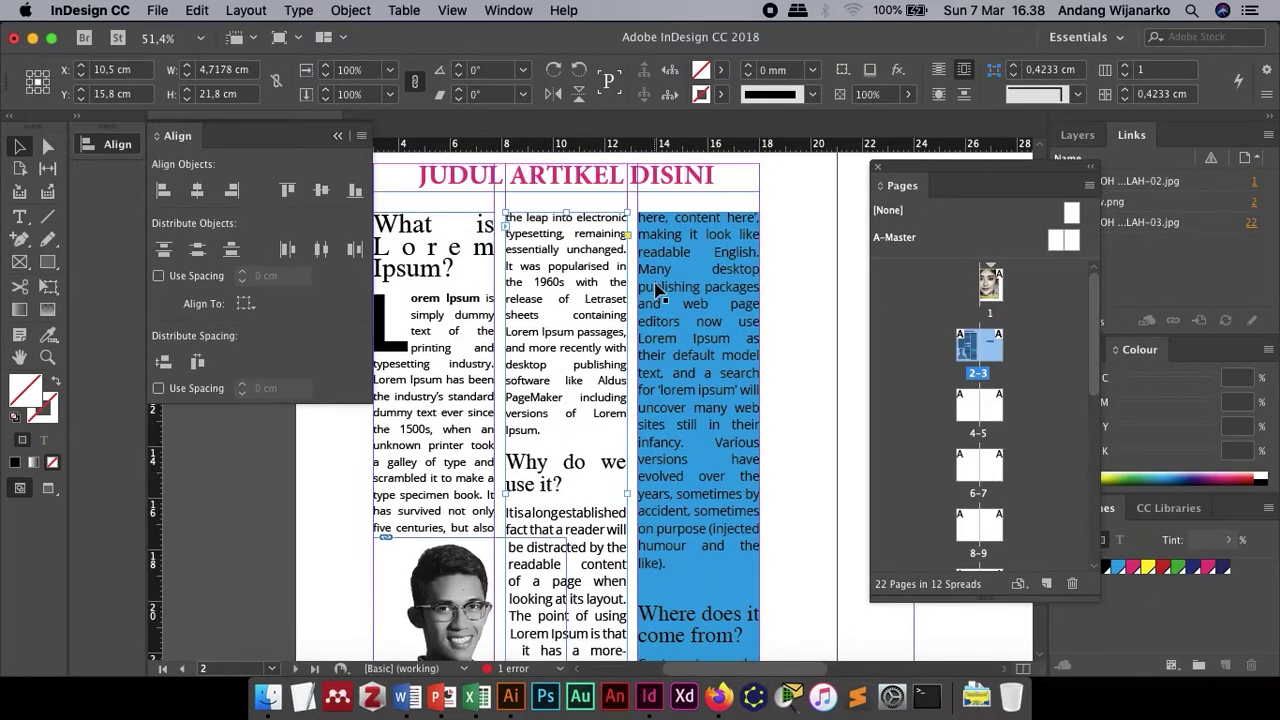
scroll(657, 290, "up", 10)
scroll(657, 290, "right", 5)
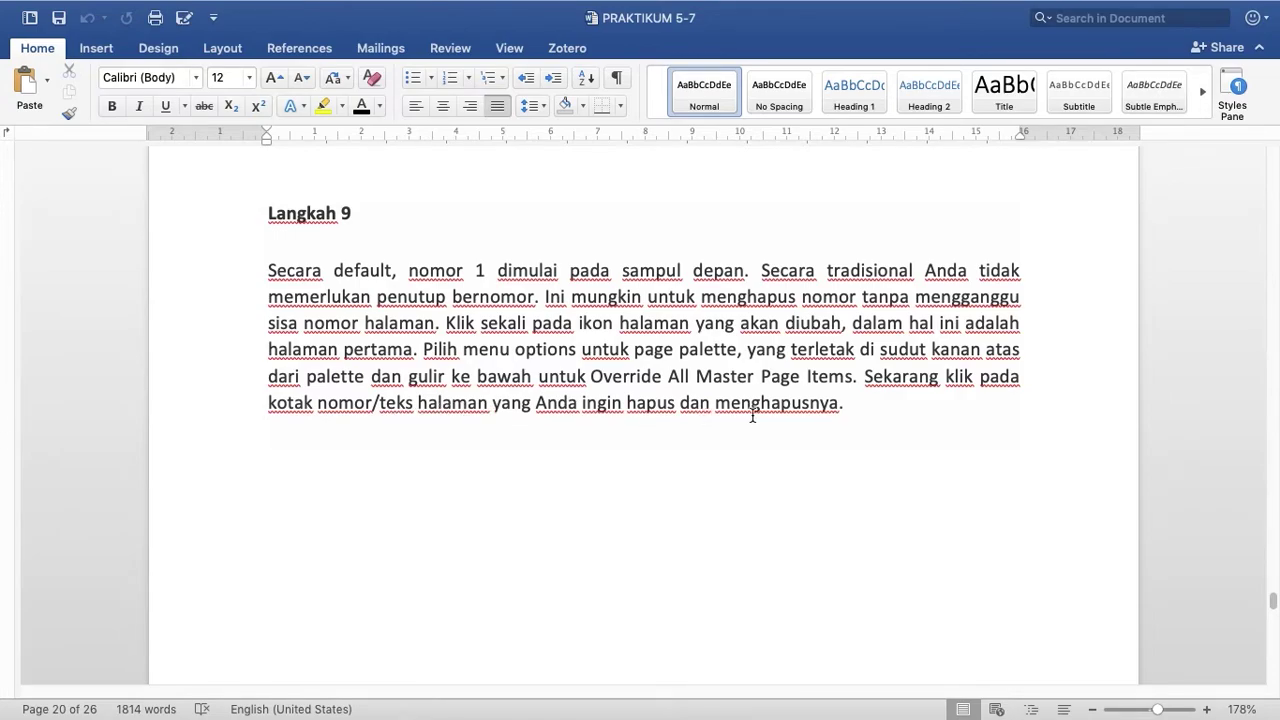
- Switch back to InDesign and override all master page items on page 1
key("ctrl+Left")
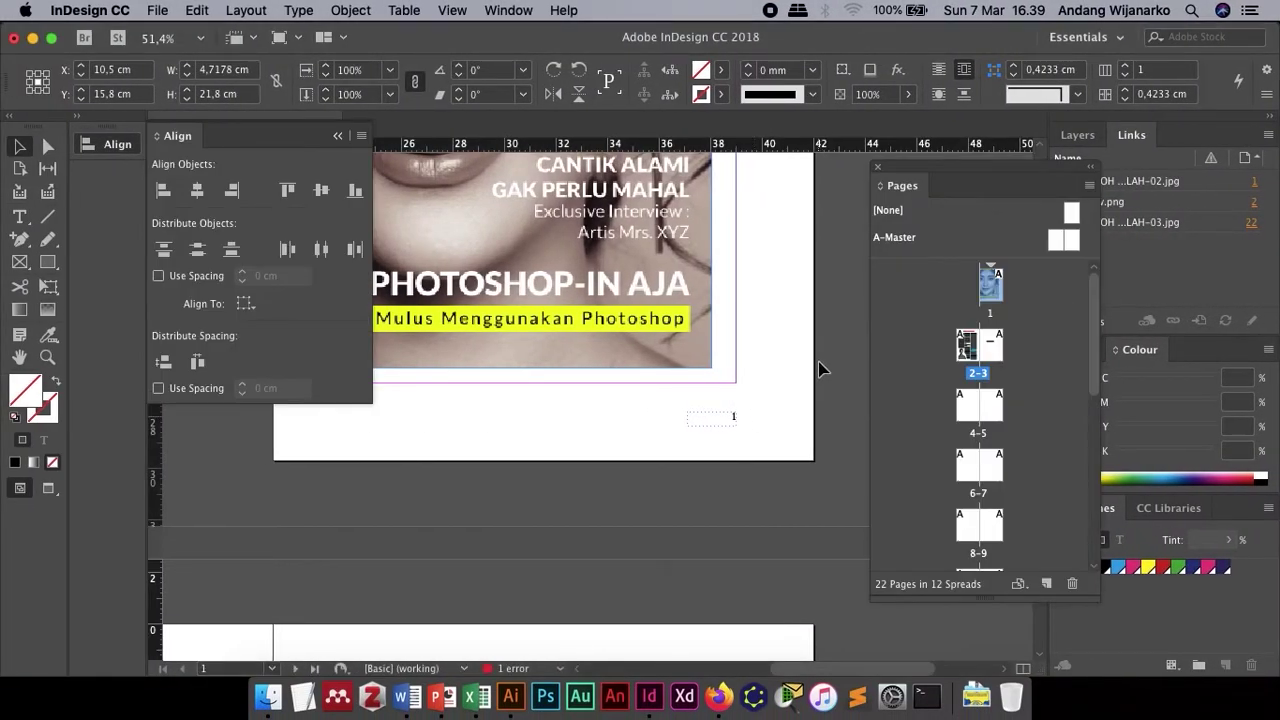
left_click(818, 372)
scroll(735, 370, "up", 3)
left_click(995, 287)
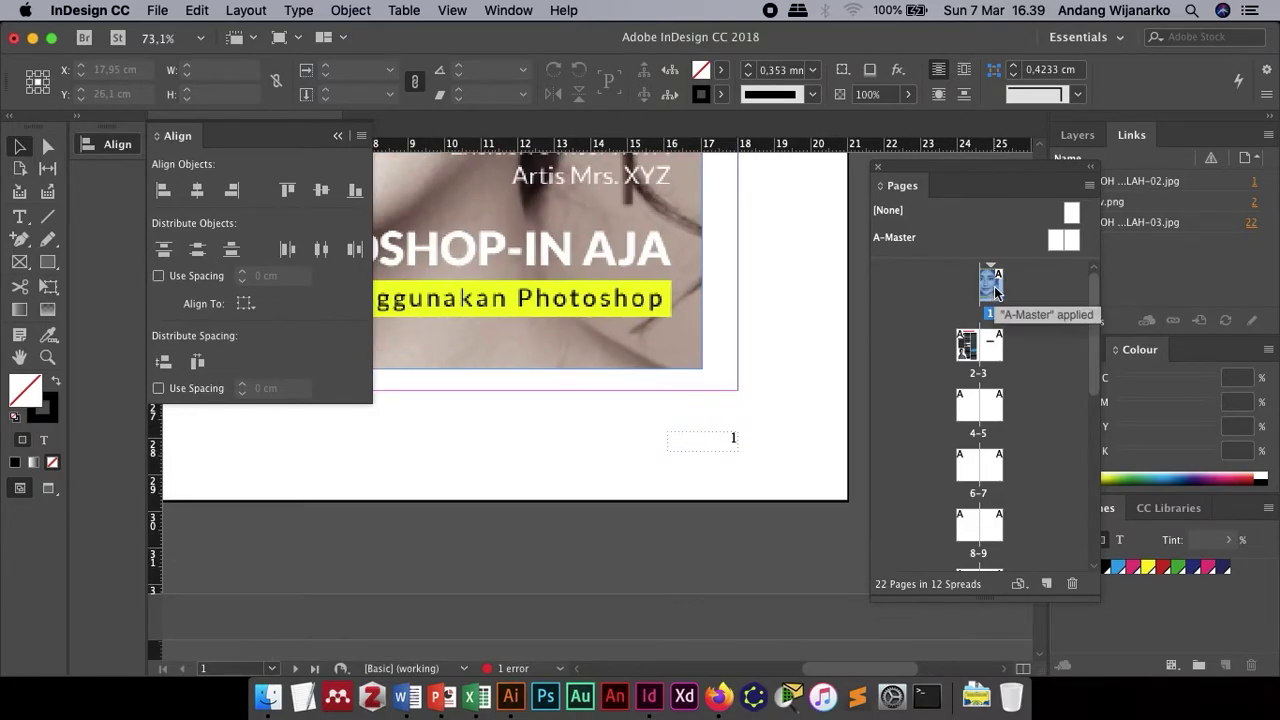
right_click(995, 290)
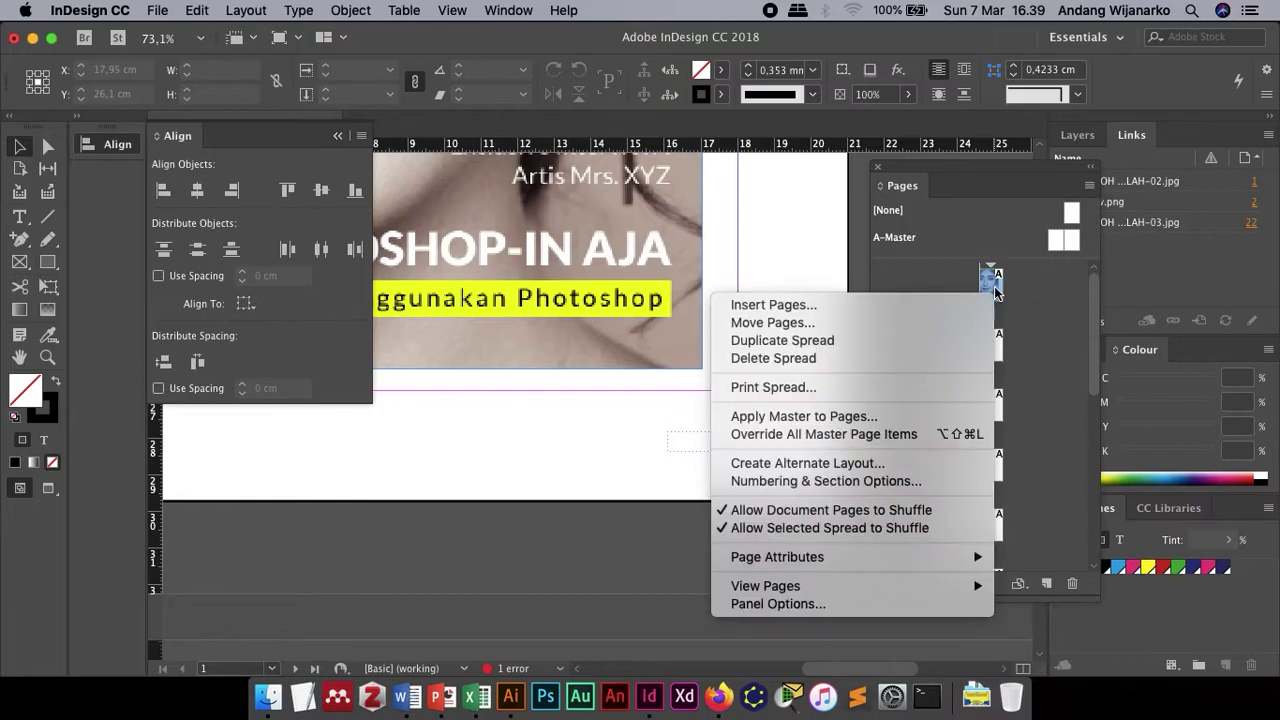
left_click(1035, 293)
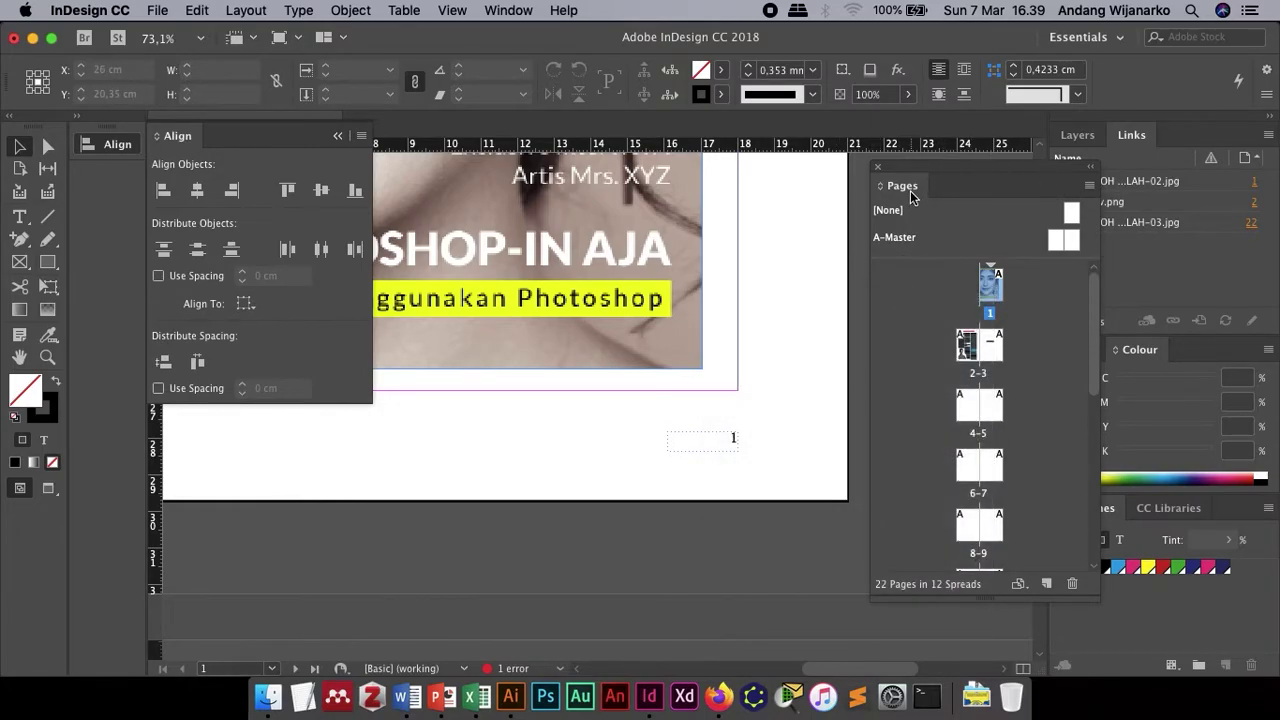
left_click_drag(983, 292, 986, 291)
left_click(994, 291)
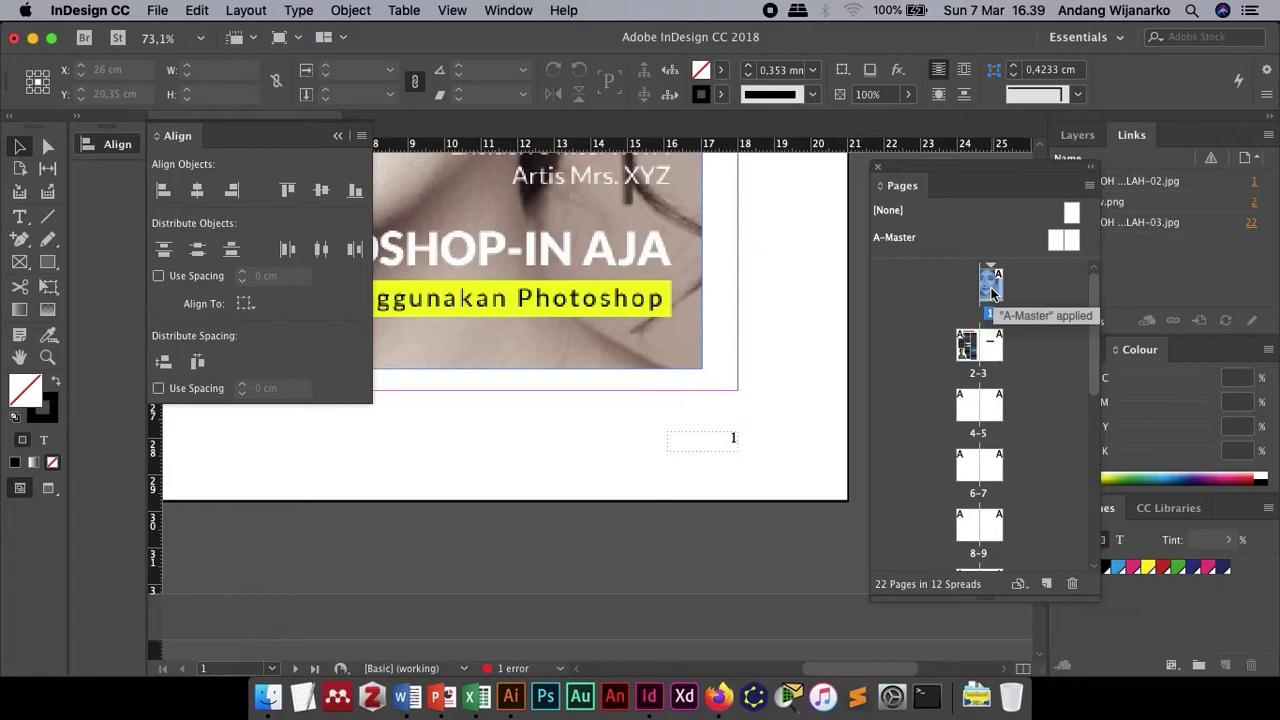
right_click(993, 292)
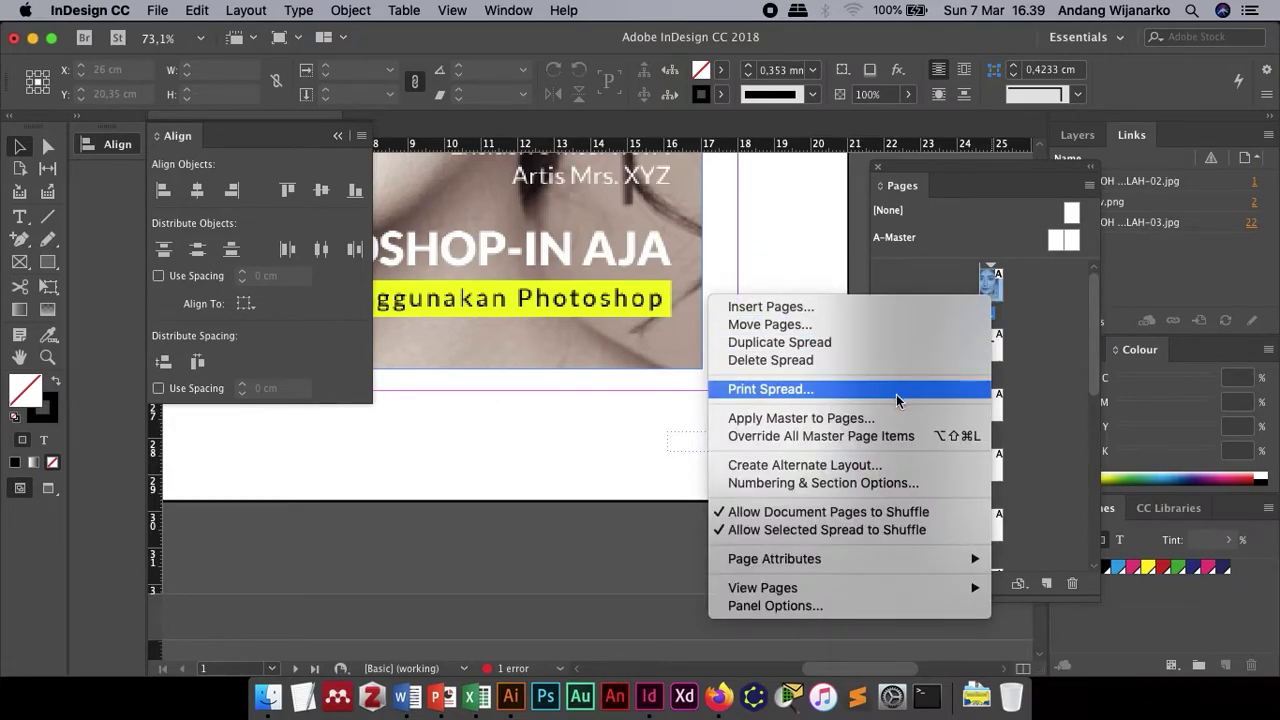
left_click(845, 439)
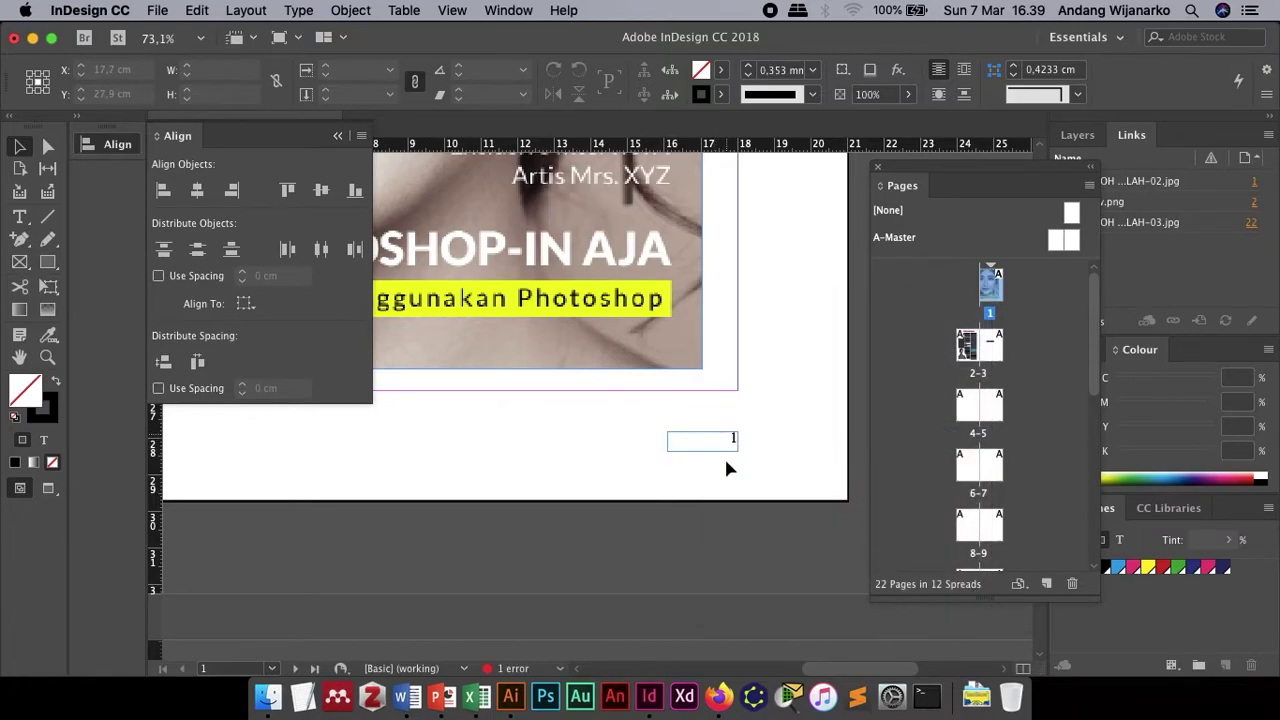
- Check the page numbers on pages 2-3 and try to select and move the number frame on page 2
scroll(724, 530, "down", 10)
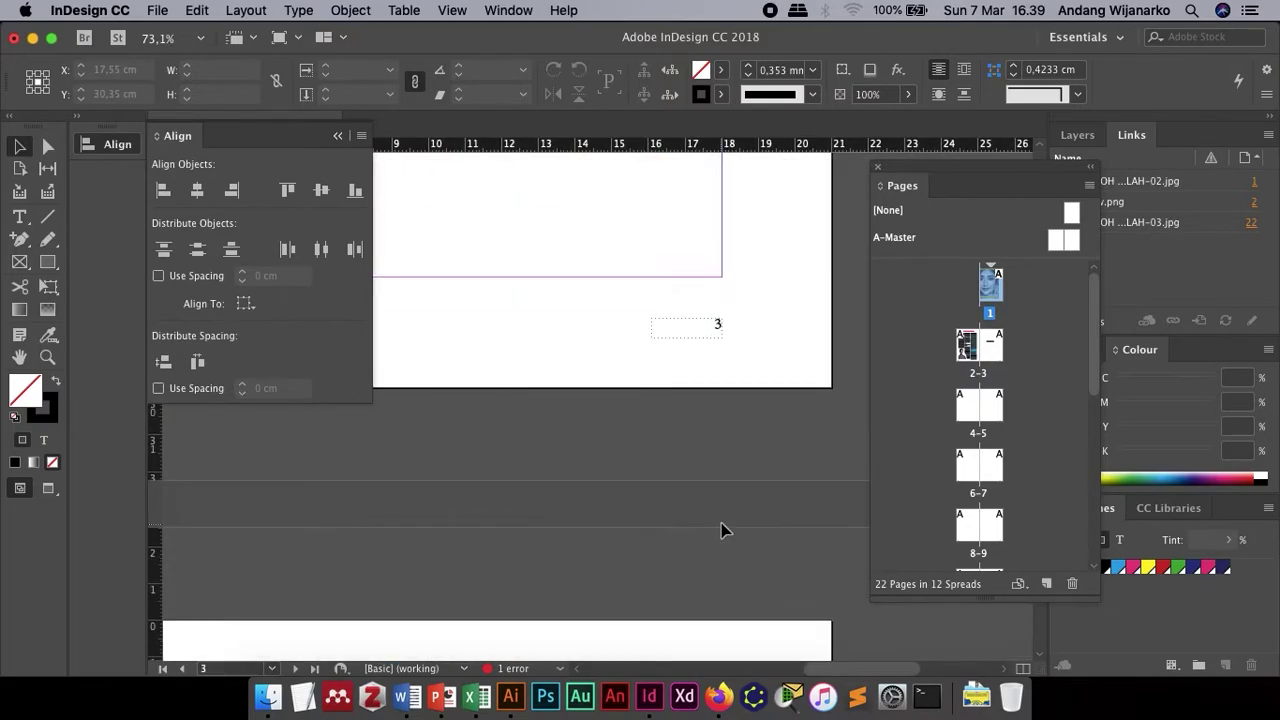
scroll(724, 530, "up", 5)
scroll(724, 530, "left", 3)
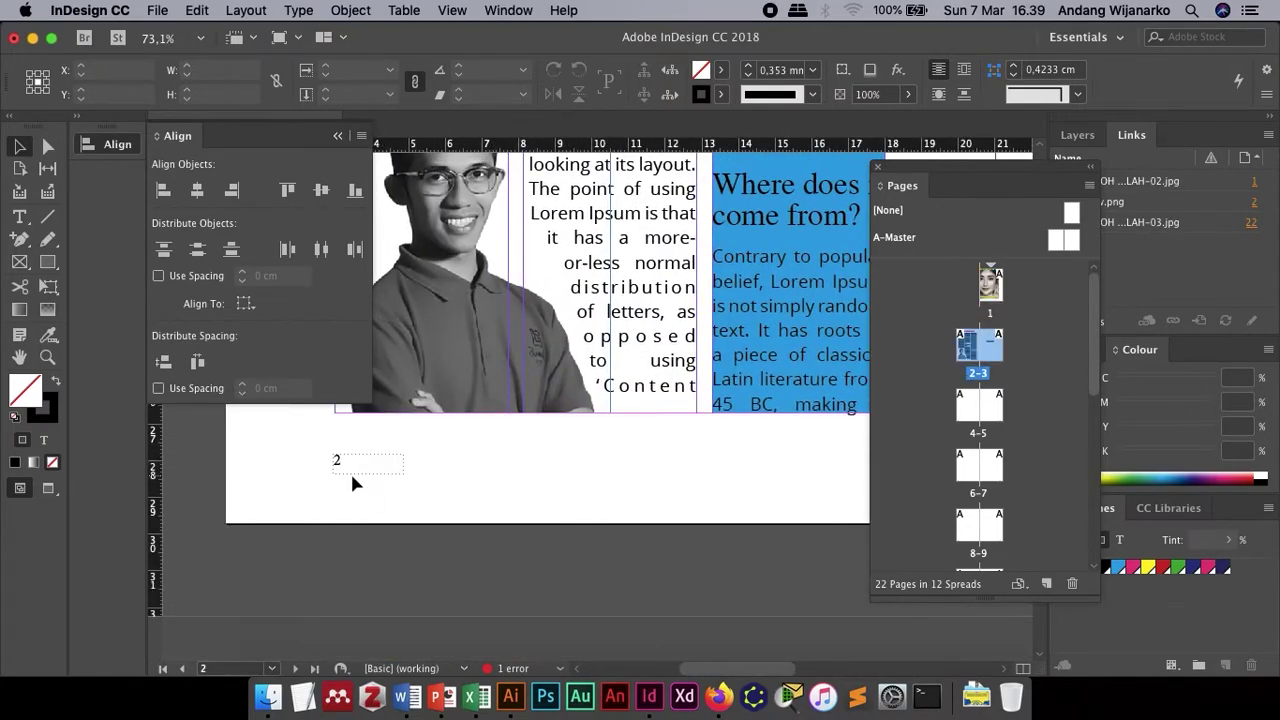
left_click(341, 465)
left_click_drag(337, 466, 451, 509)
scroll(675, 317, "up", 10)
scroll(675, 317, "right", 5)
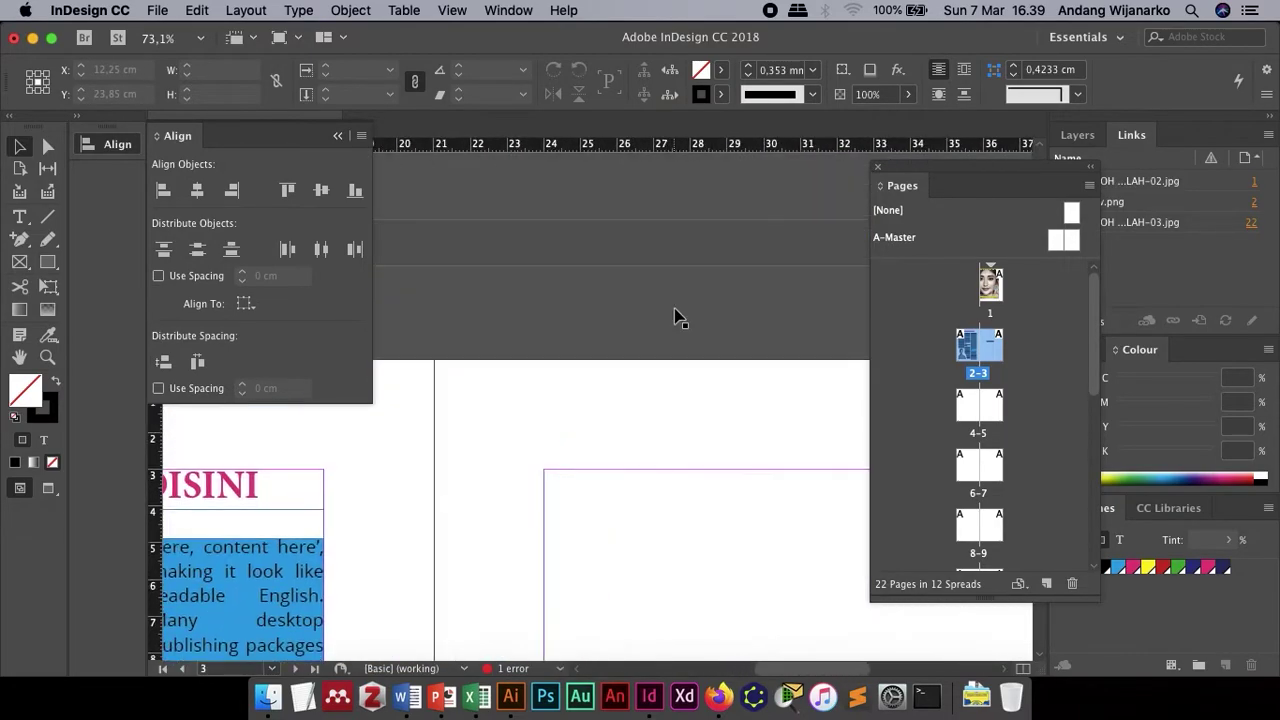
- Reapply Override All Master Page Items to page 1 and delete the page number frame below the front cover image
scroll(675, 317, "up", 6)
scroll(675, 317, "right", 5)
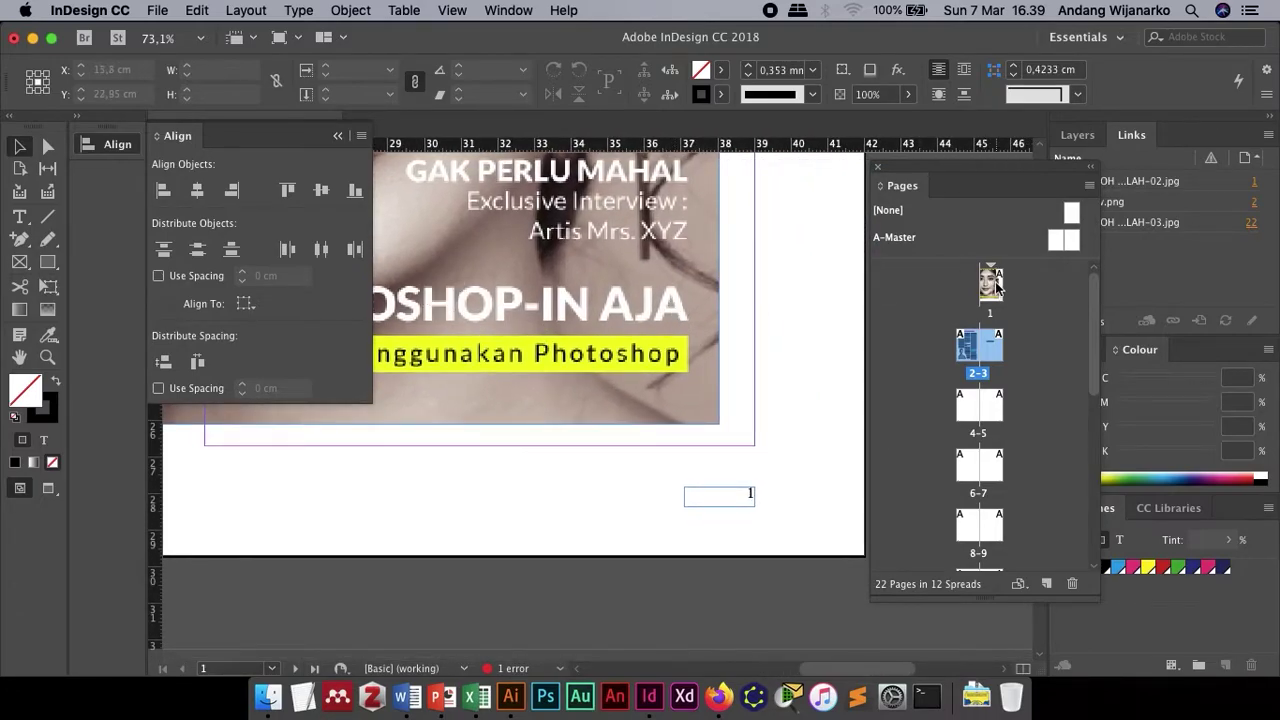
left_click(995, 280)
right_click(996, 292)
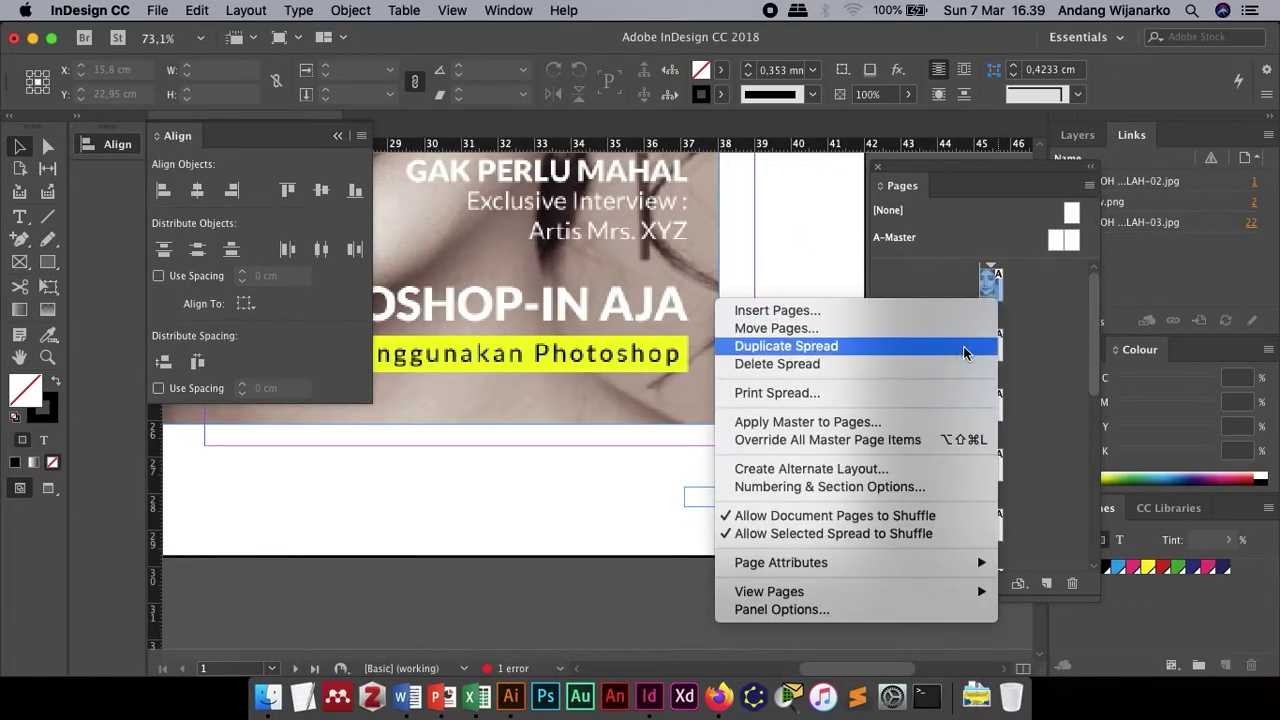
left_click(948, 441)
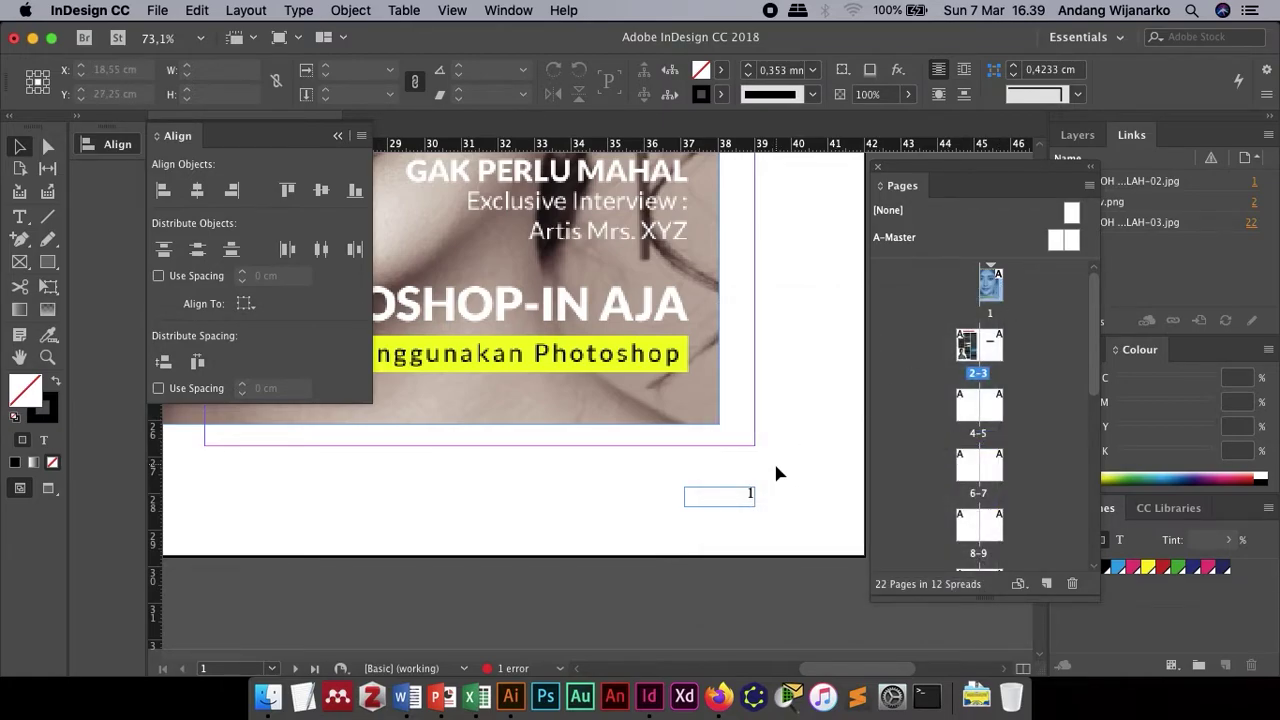
left_click(753, 494)
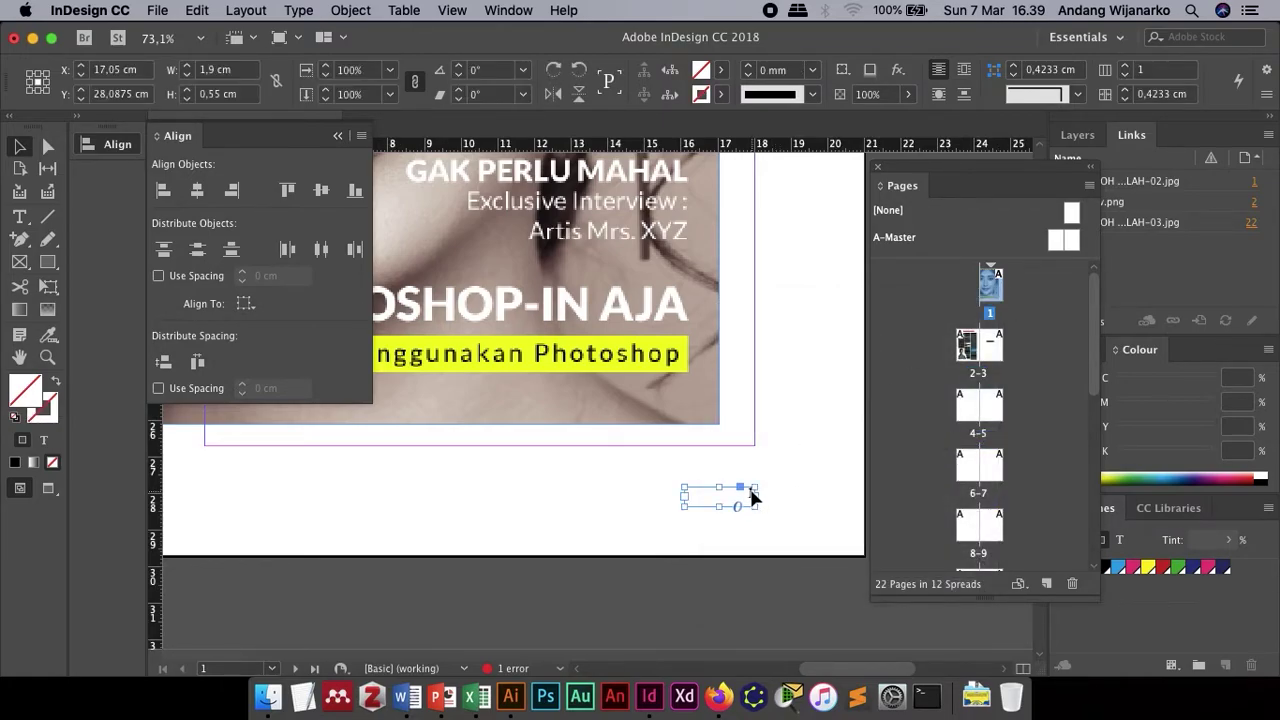
key("Delete")
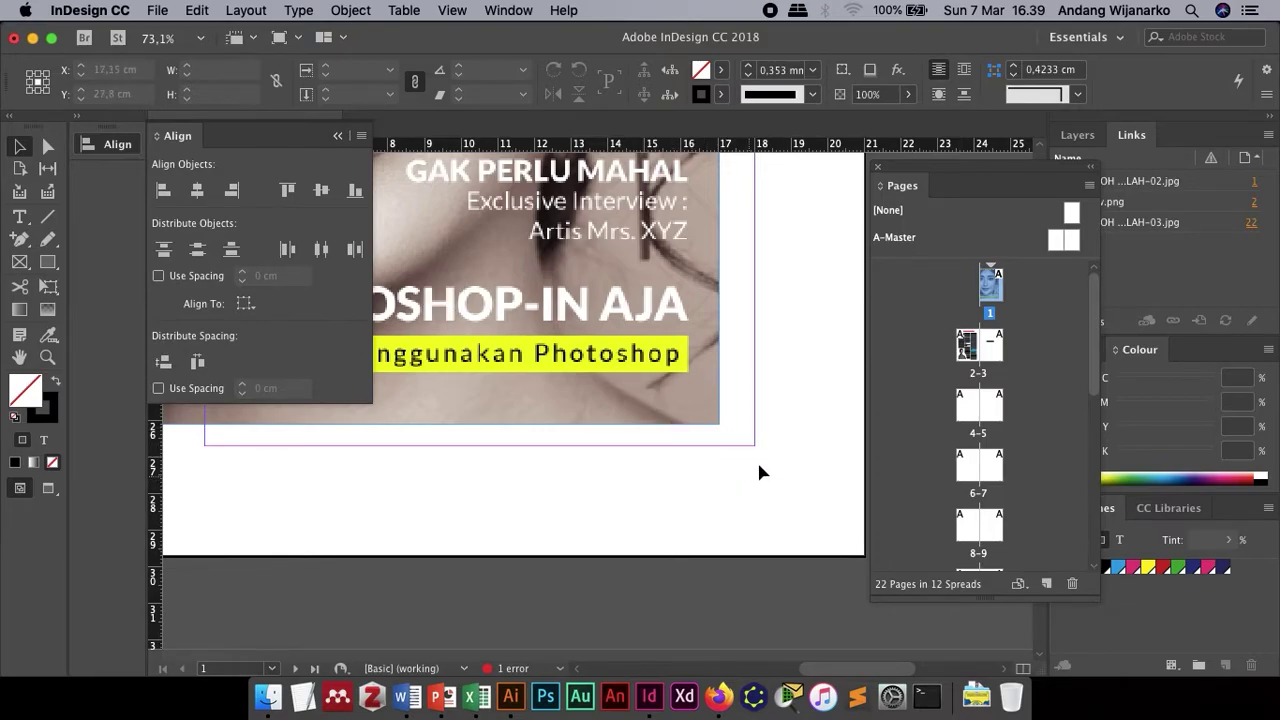
- Check the page number on page 2 below the article layout
key("Page_Down")
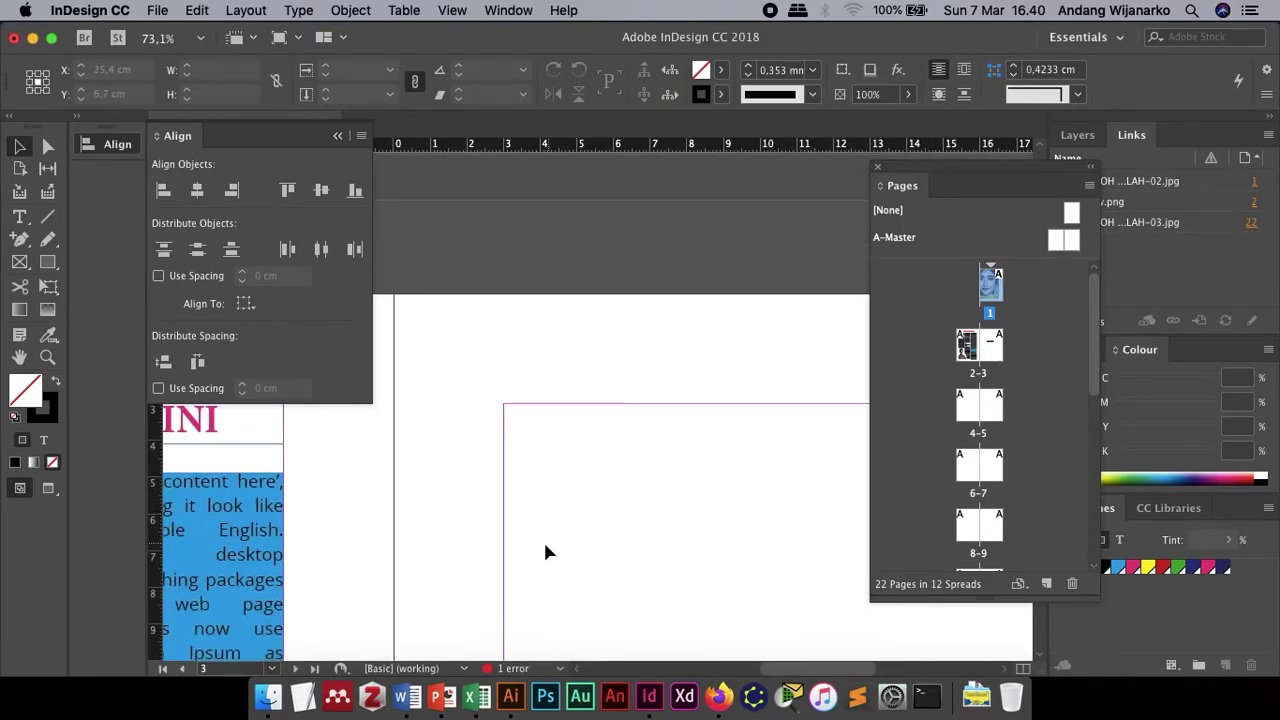
scroll(545, 552, "down", 10)
scroll(545, 552, "left", 5)
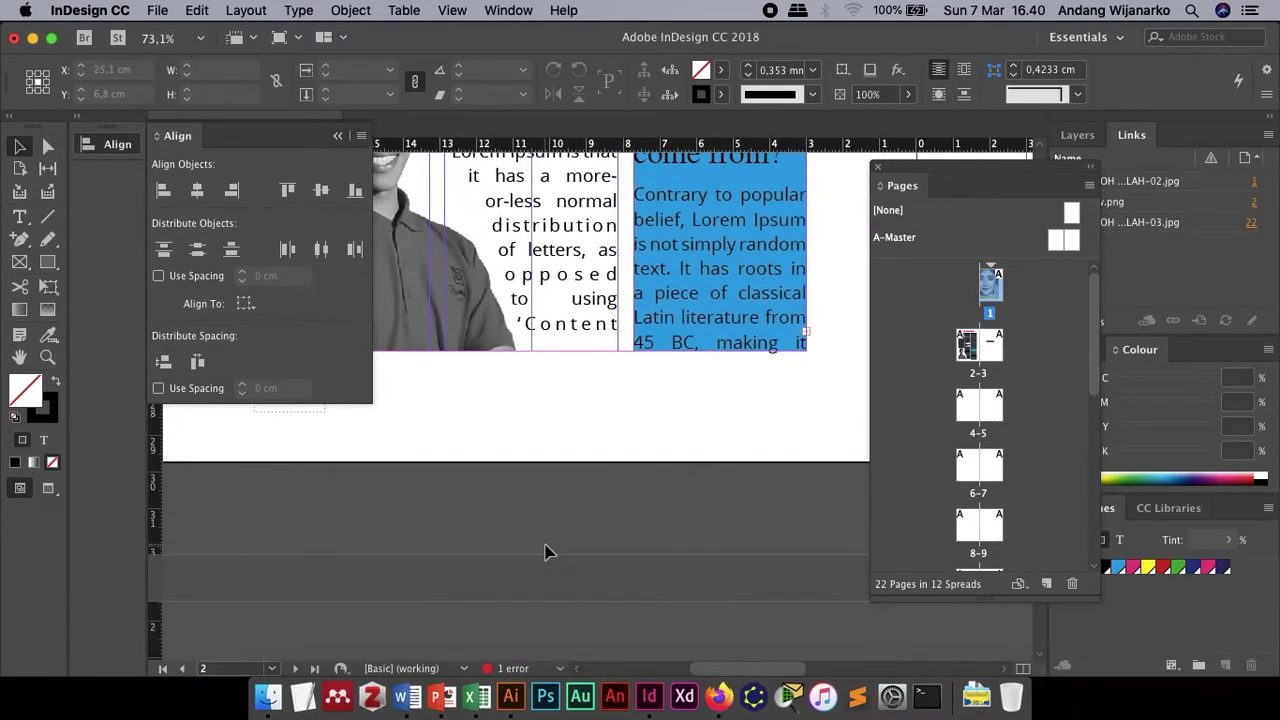
scroll(545, 552, "up", 4)
scroll(545, 552, "left", 1)
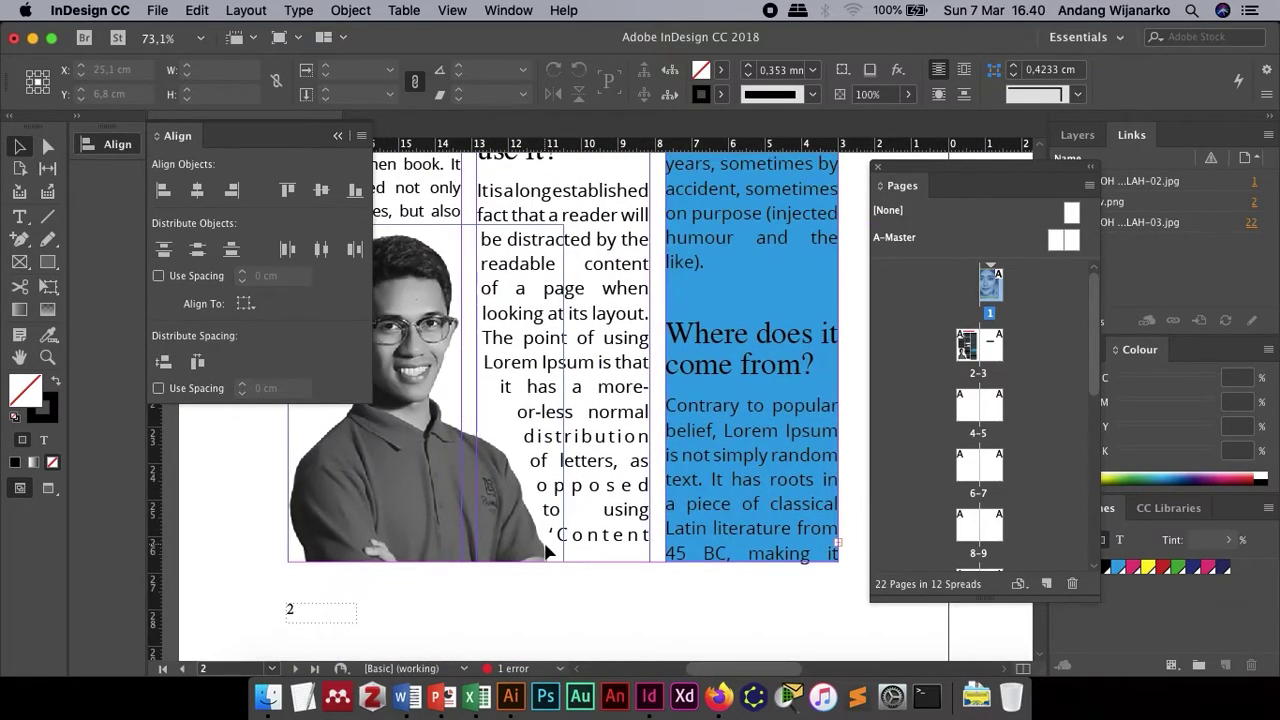
- Switch to the PRAKTIKUM 5-7 guide in Word and read Langkah 10 on starting the page numbering
key("ctrl+Right")
scroll(545, 548, "up", 15)
scroll(545, 548, "down", 10)
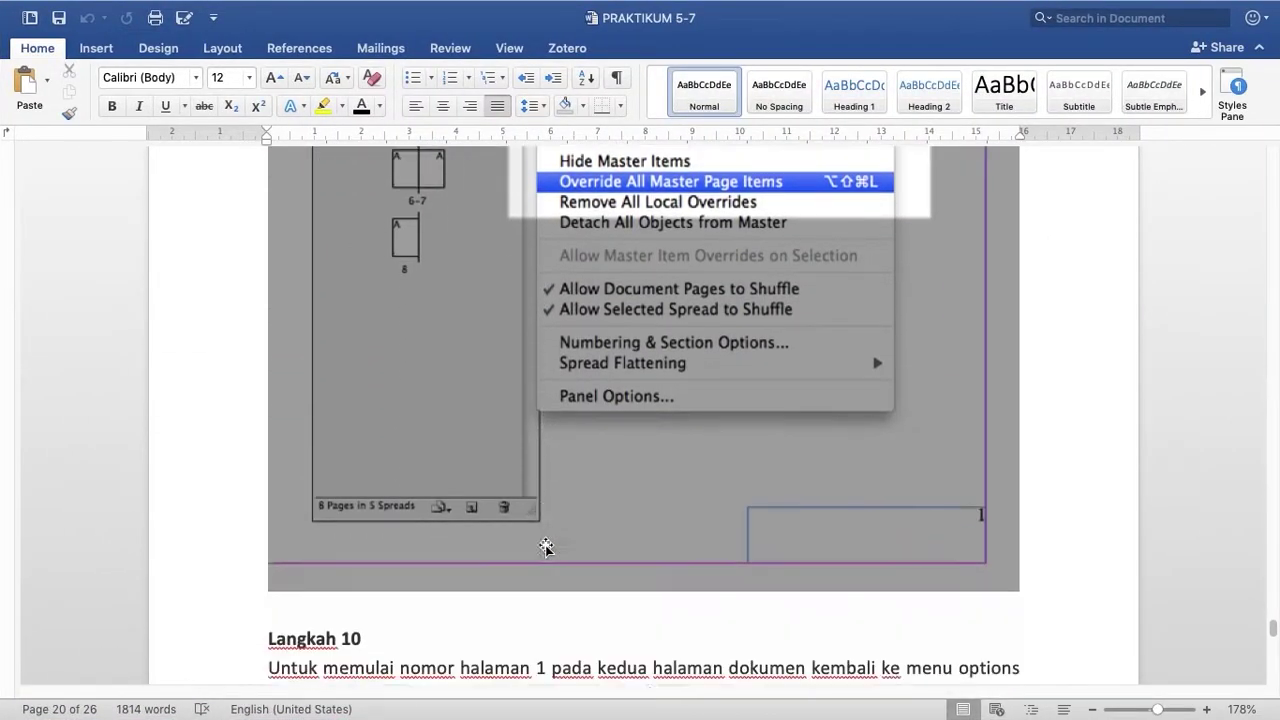
scroll(546, 547, "up", 3)
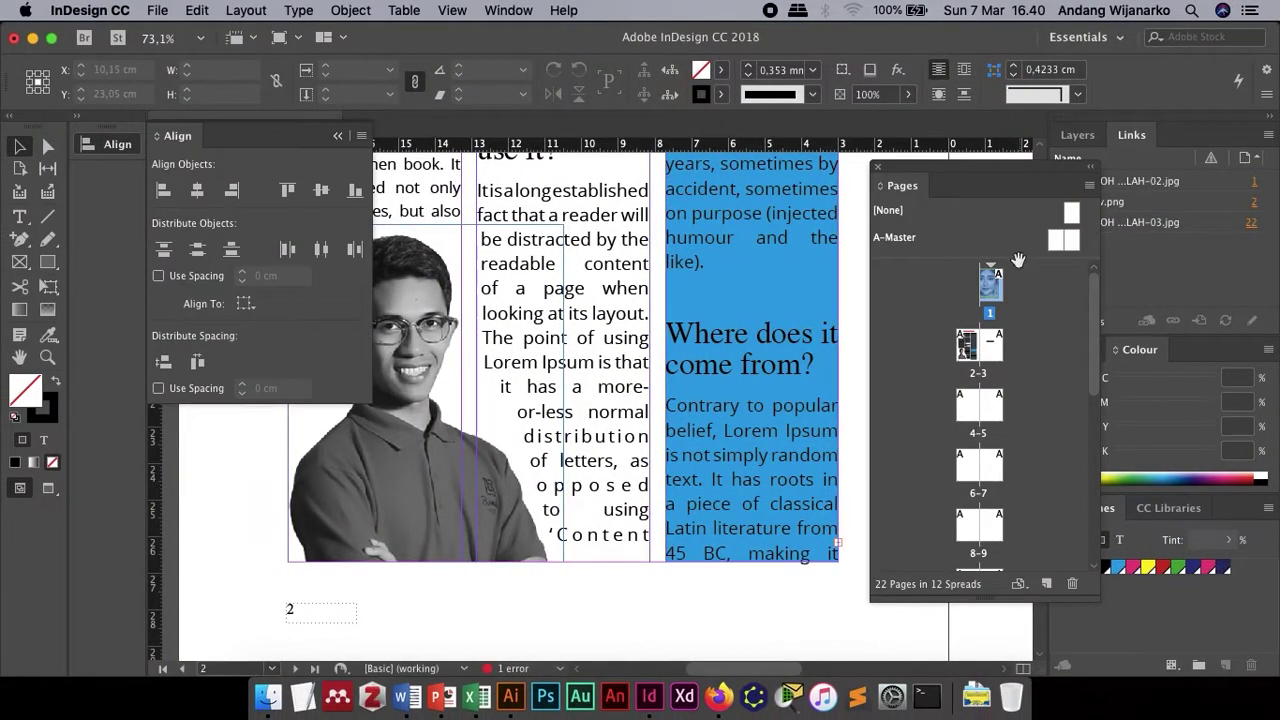
left_click_drag(966, 346, 966, 346)
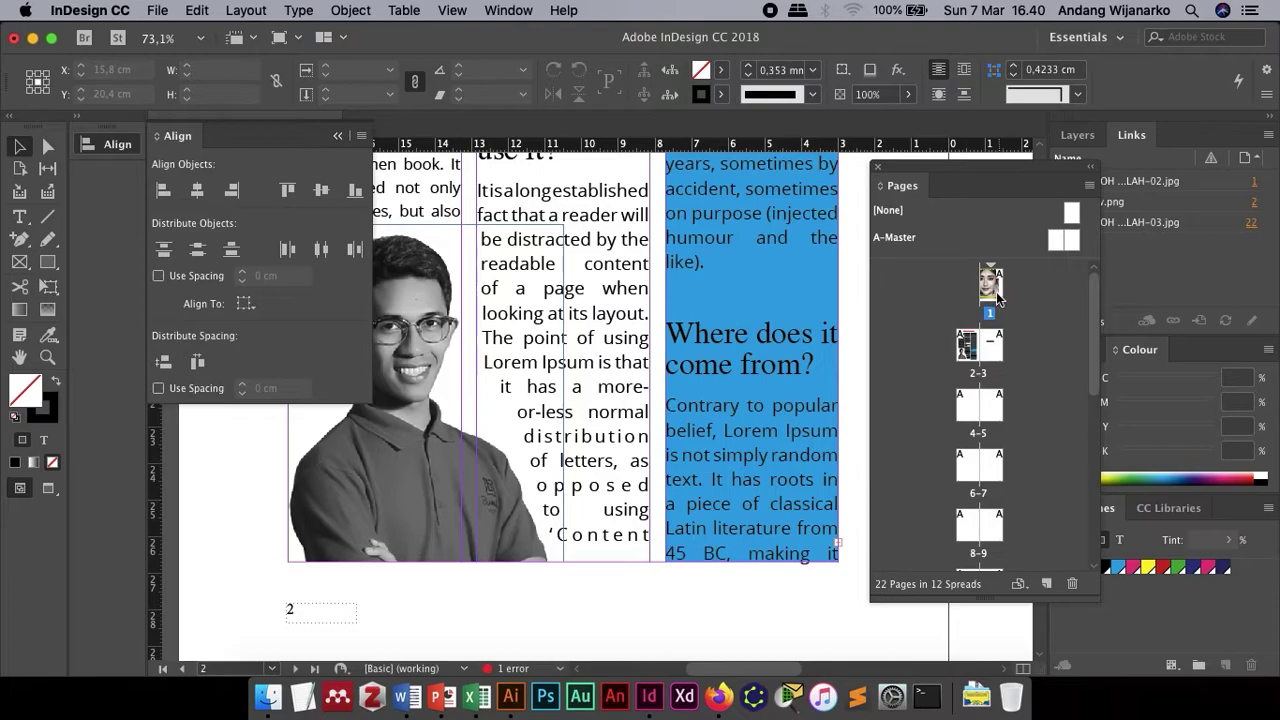
left_click(970, 344)
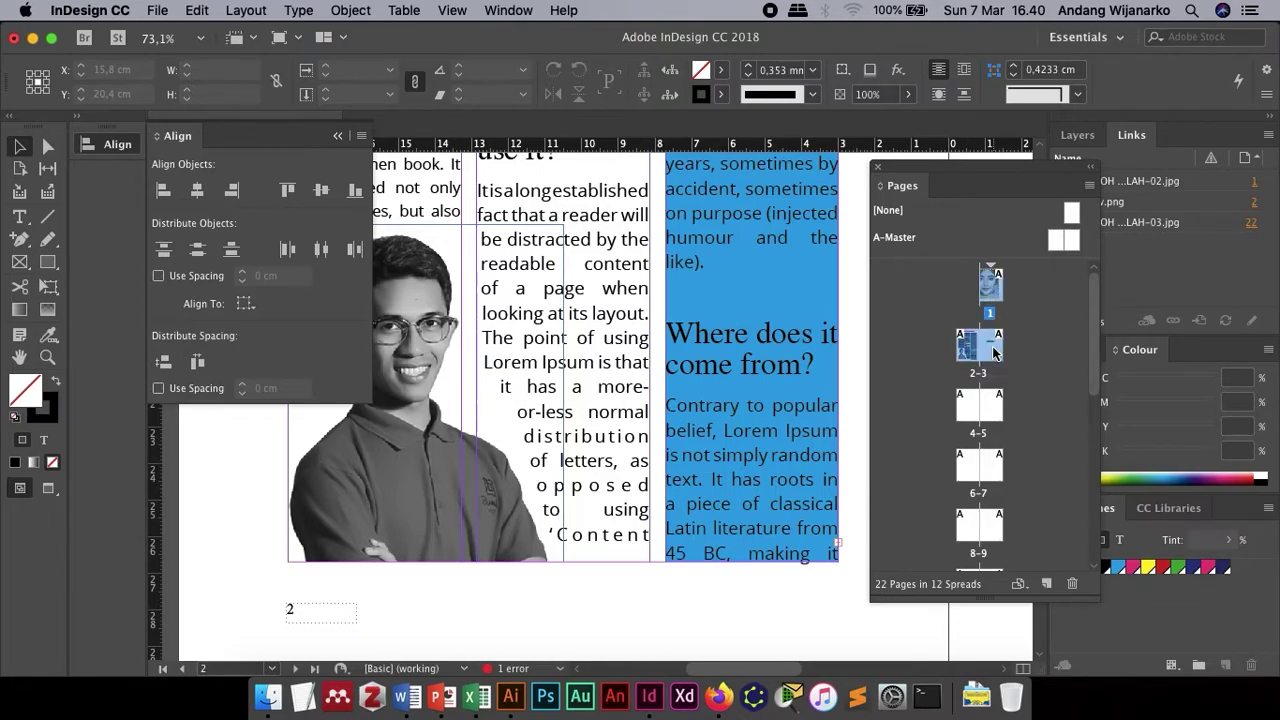
left_click(970, 405, "shift")
left_click(993, 468, "shift")
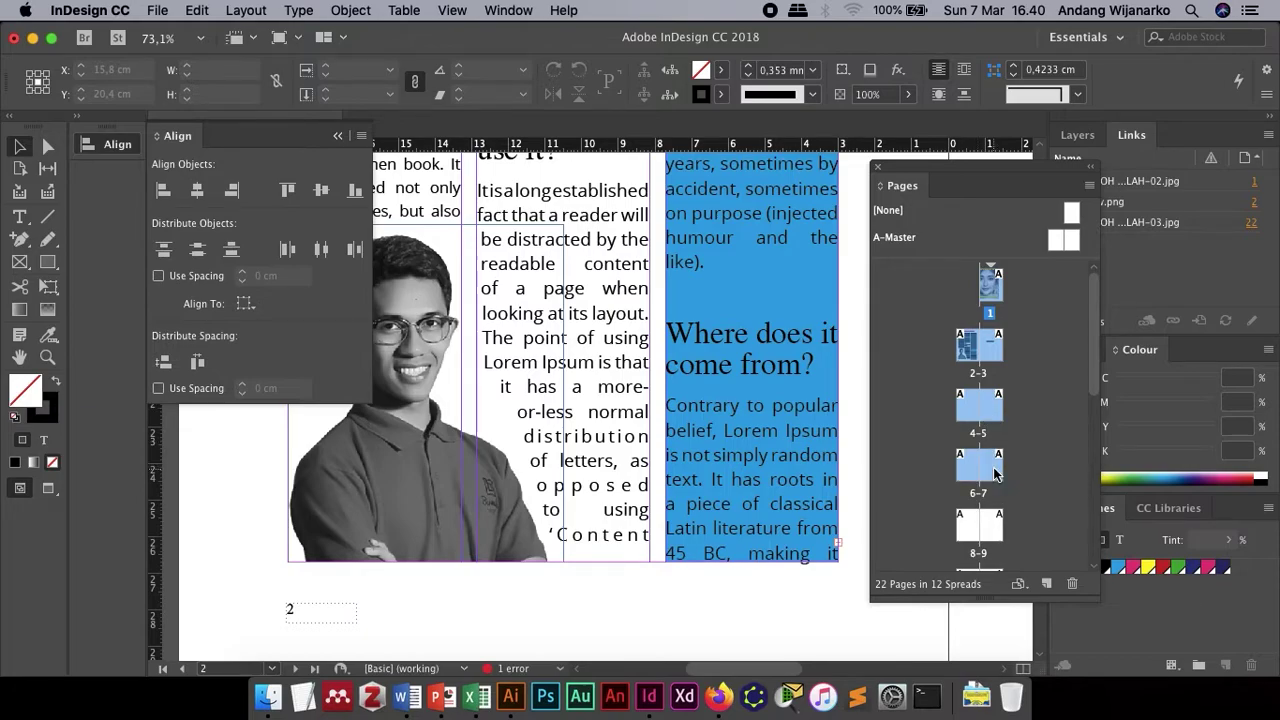
left_click(1034, 433)
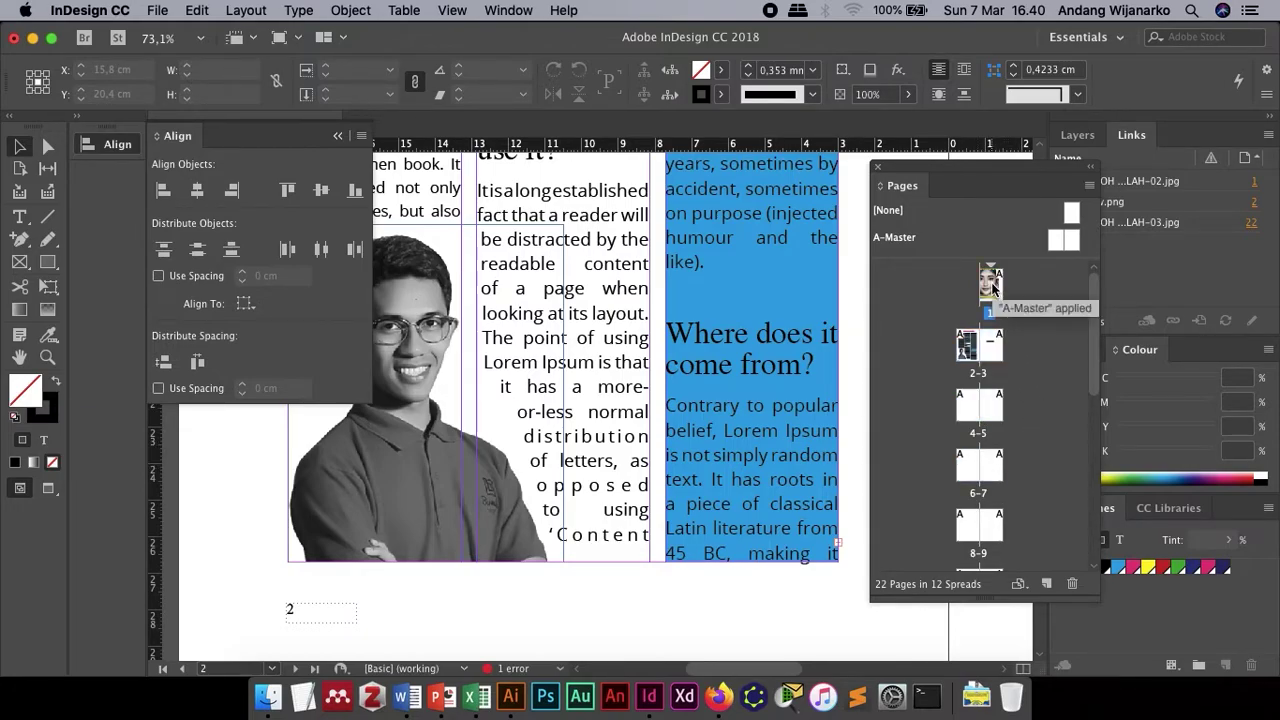
- Select all pages from 1 to 22 in InDesign and turn off Allow Document Pages to Shuffle
left_click(990, 285)
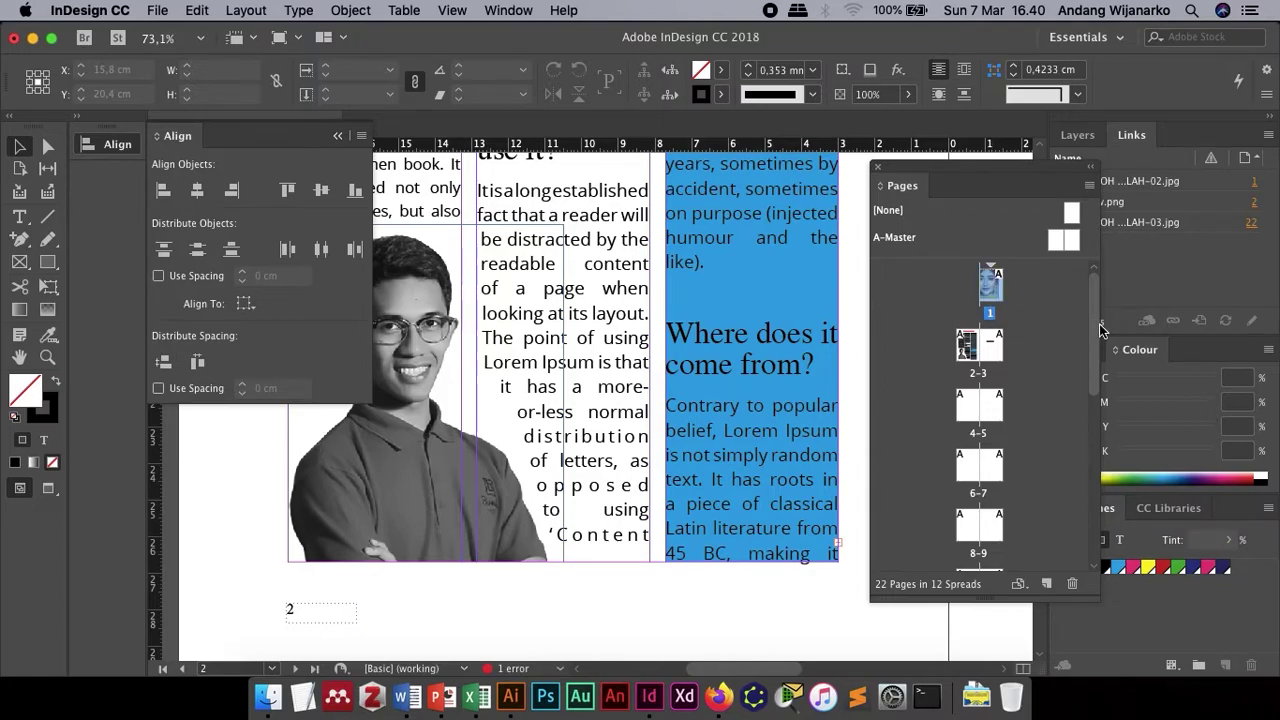
left_click_drag(1097, 330, 1094, 508)
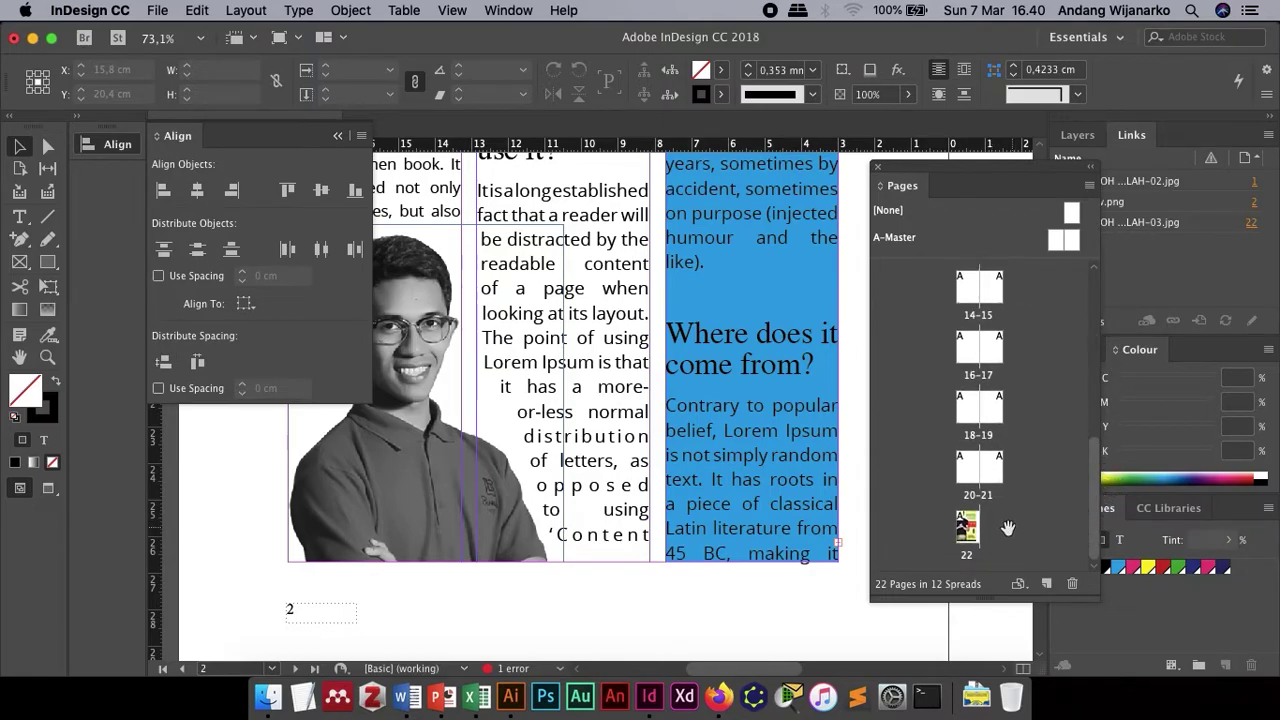
left_click(970, 541, "shift")
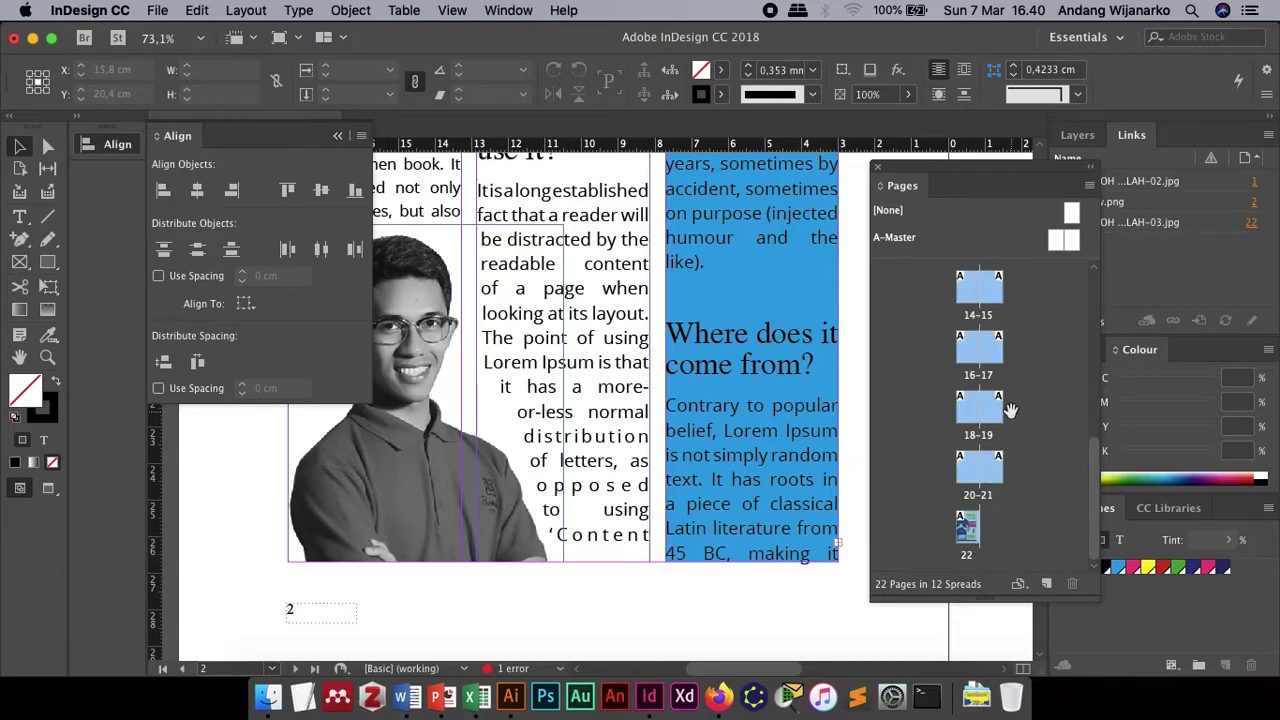
scroll(1010, 420, "up", 10)
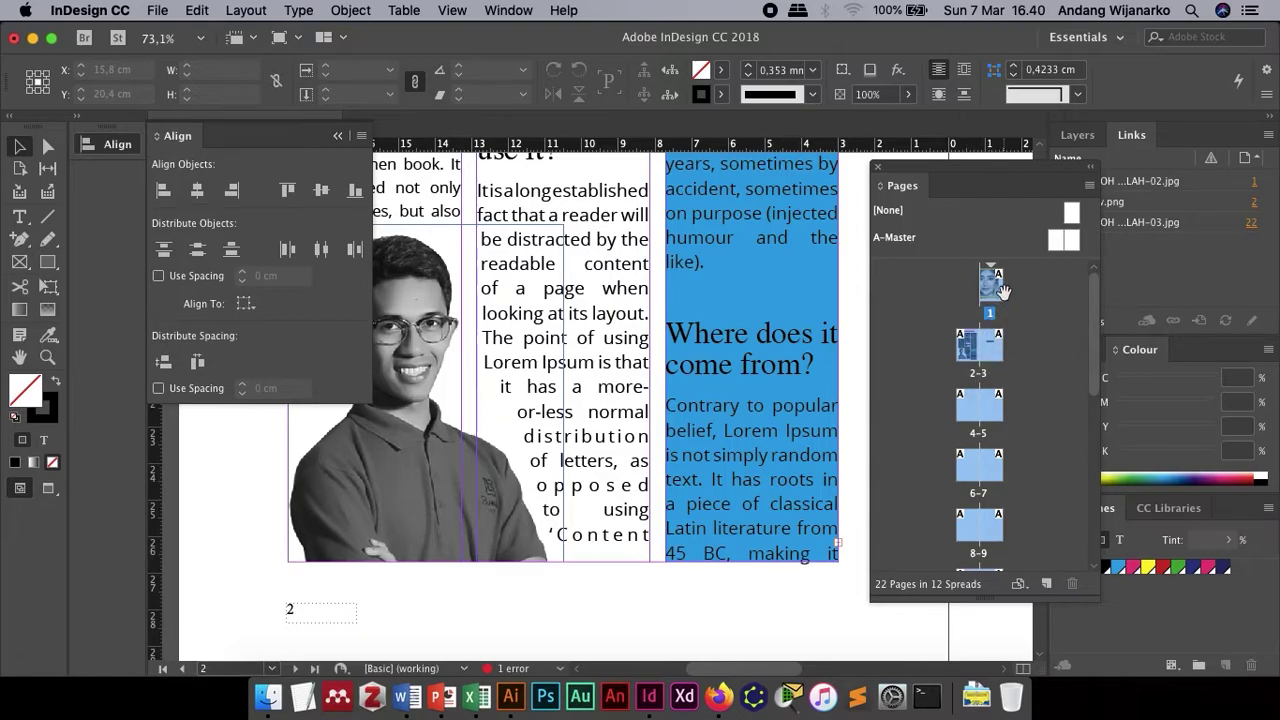
scroll(978, 410, "down", 8)
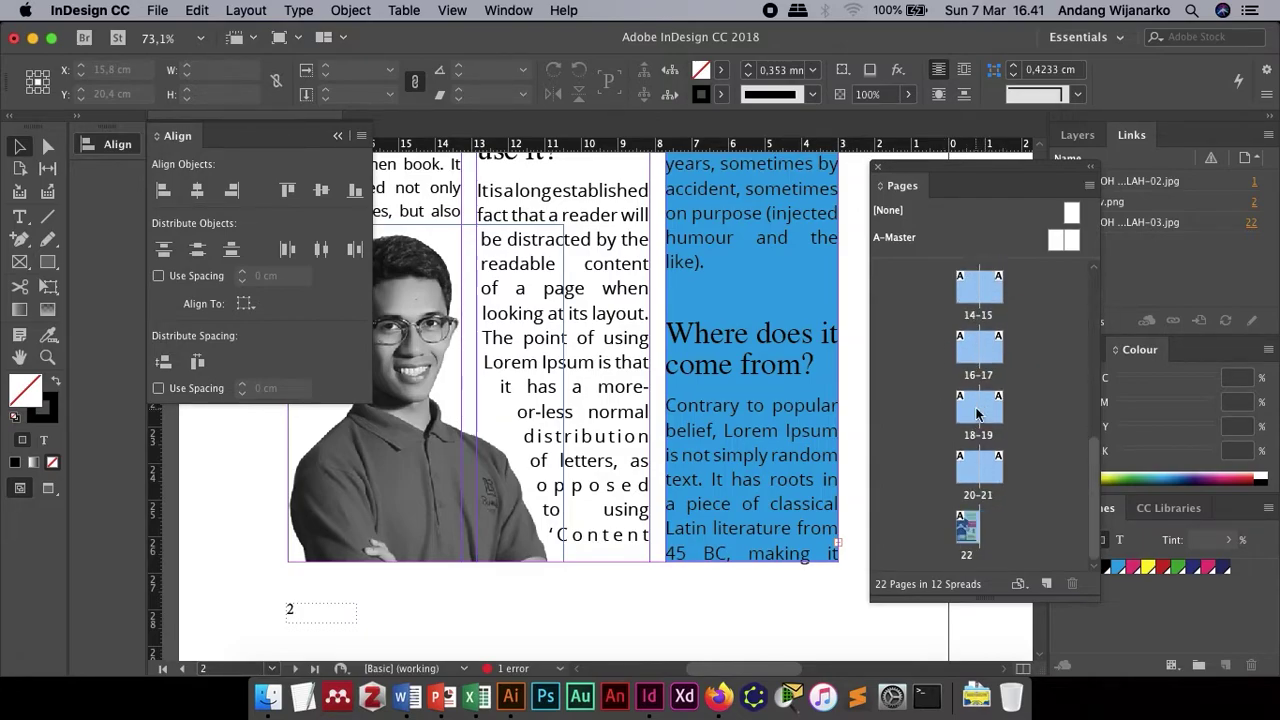
scroll(999, 427, "up", 8)
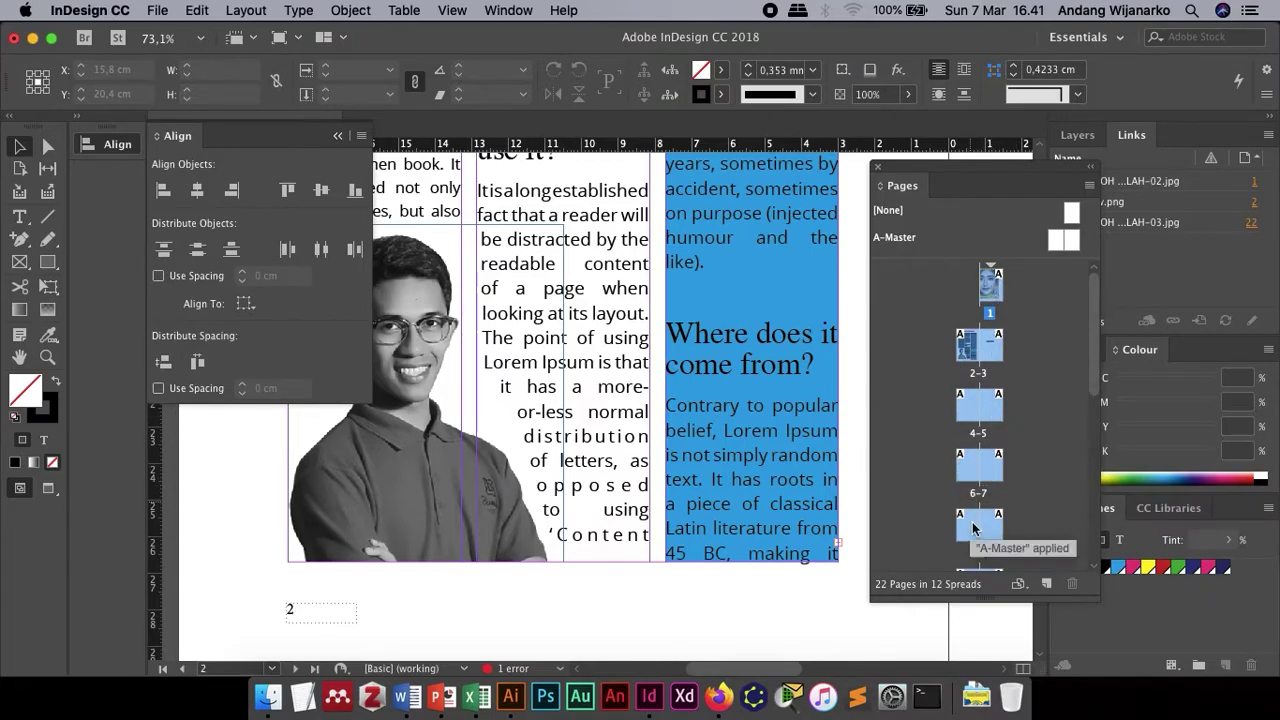
right_click(990, 296)
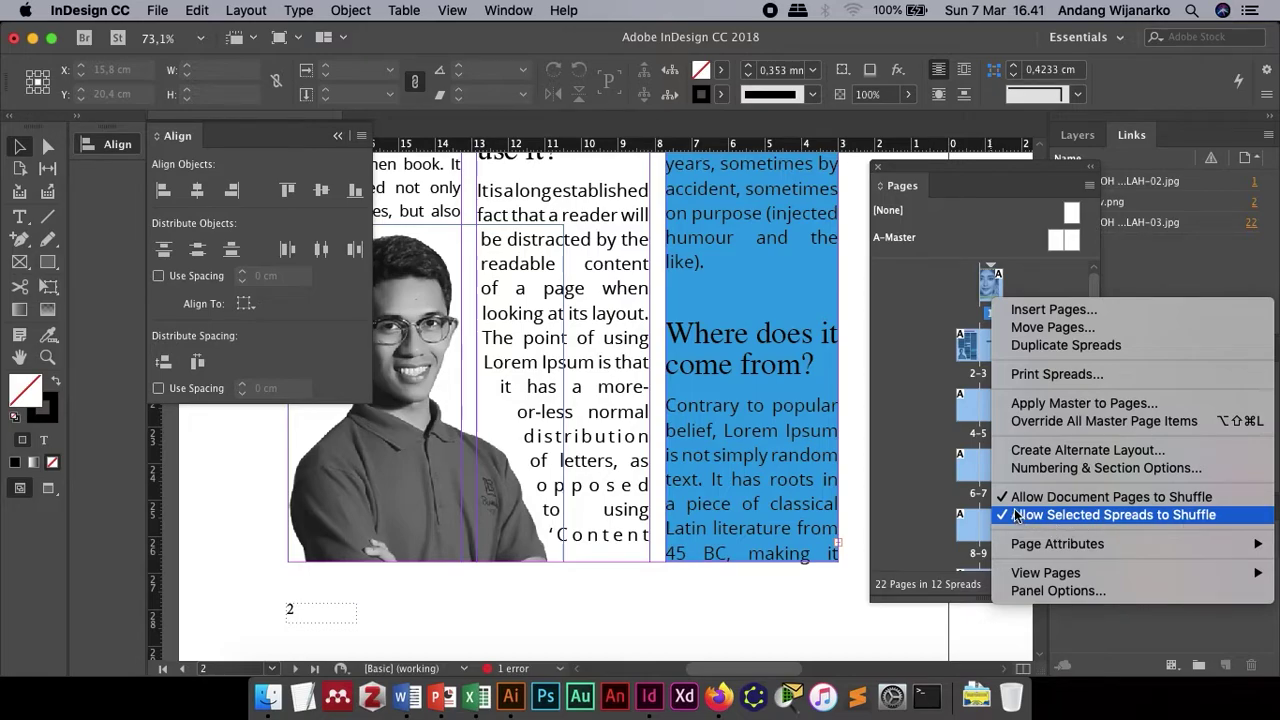
left_click(1100, 497)
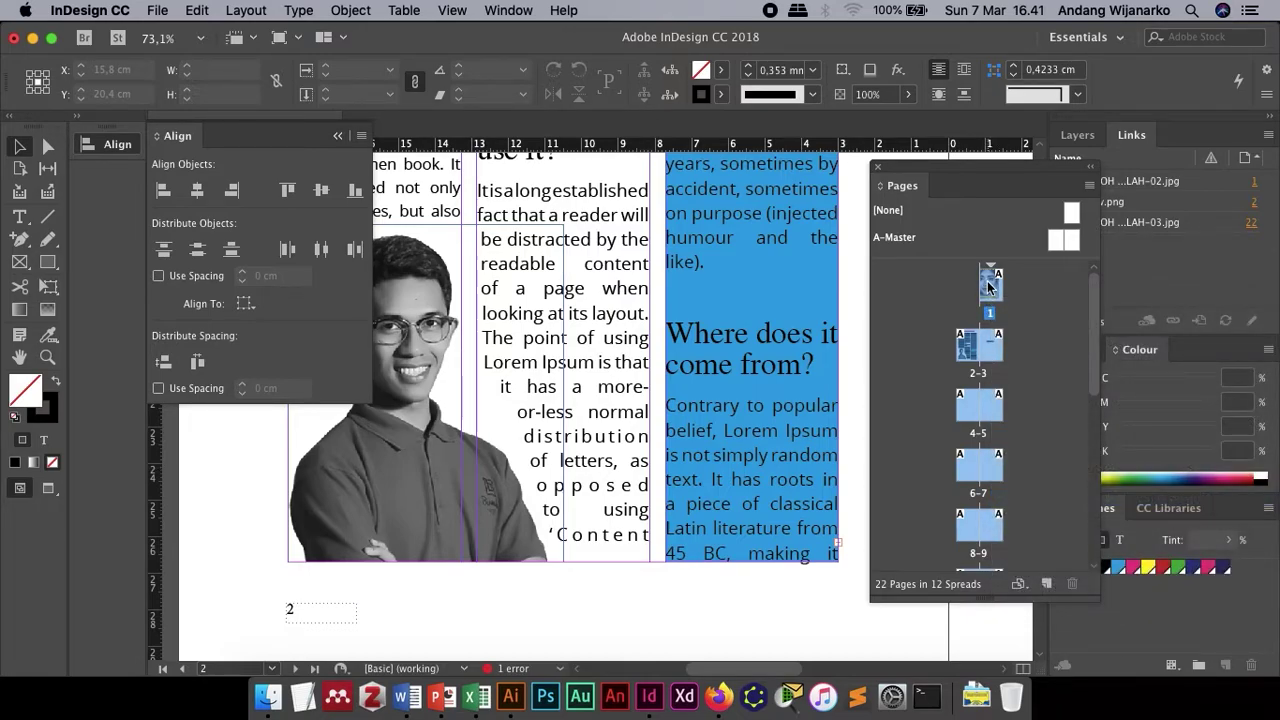
- Turn off Allow Selected Spreads to Shuffle for all the selected pages and clear the page selection
right_click(988, 281)
left_click(1000, 505)
right_click(992, 288)
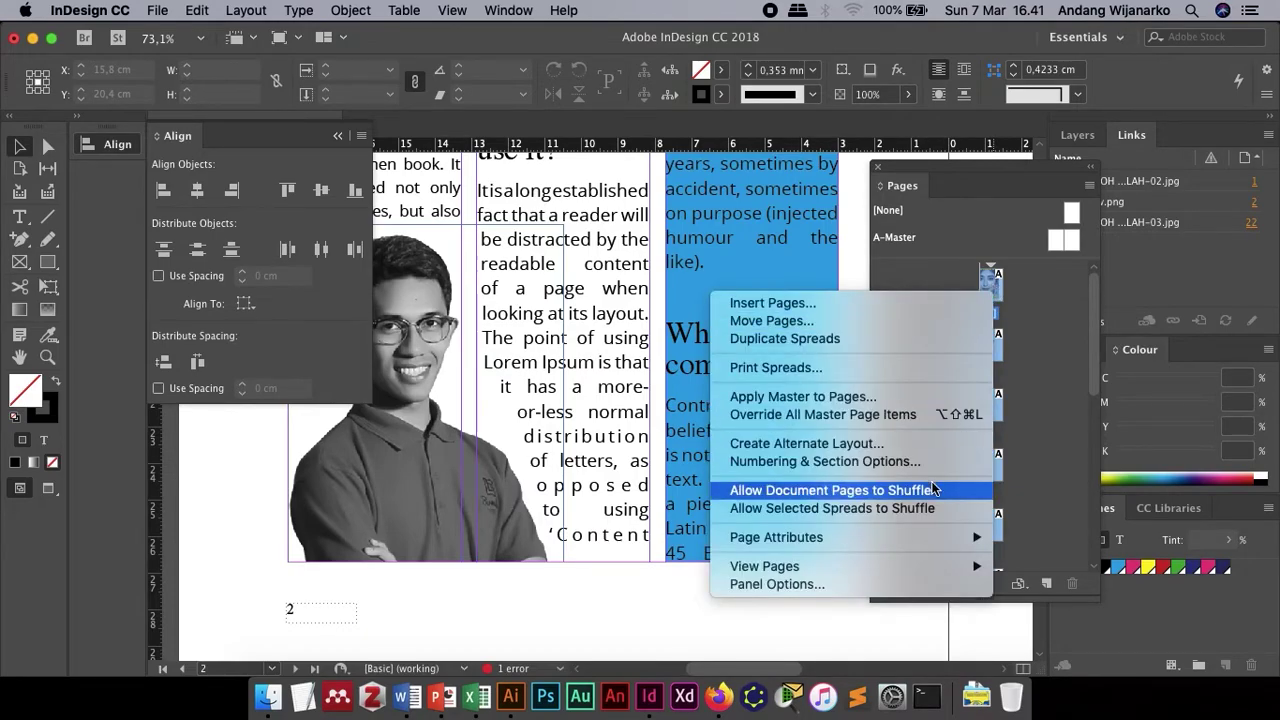
left_click(1042, 411)
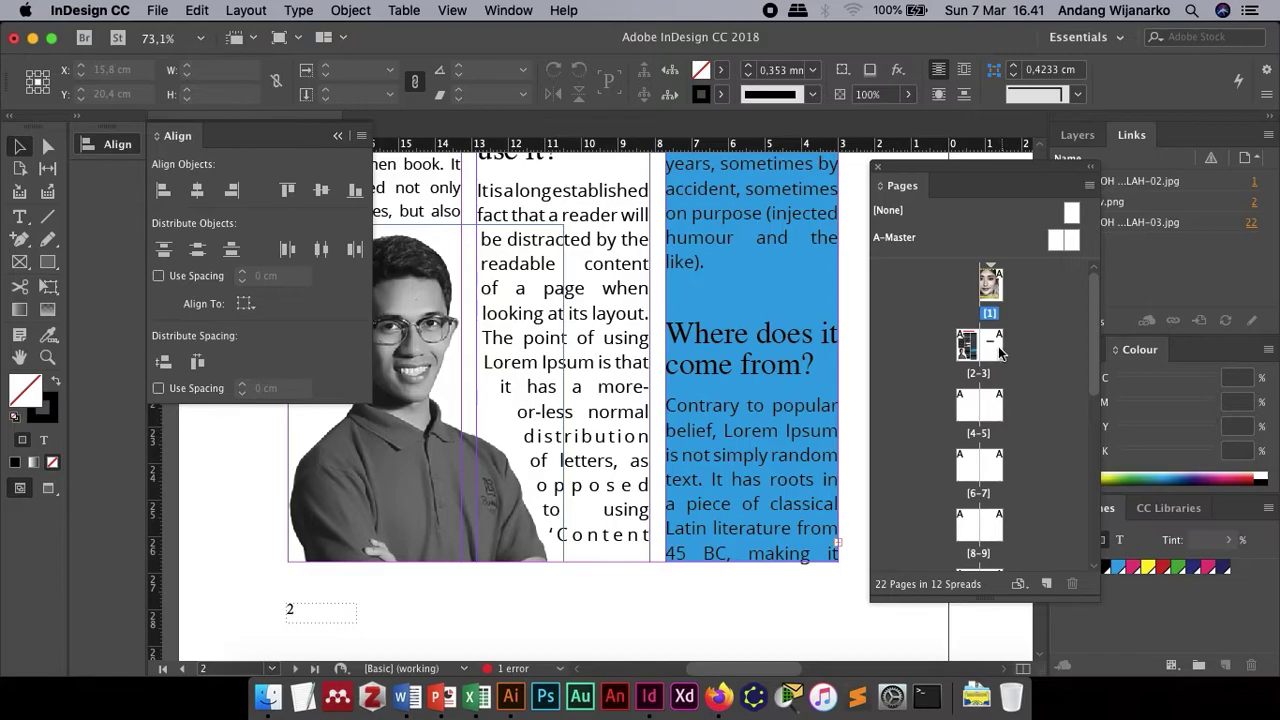
- Start a new section on page 2, the article page, with page numbering starting at 1
left_click(967, 350)
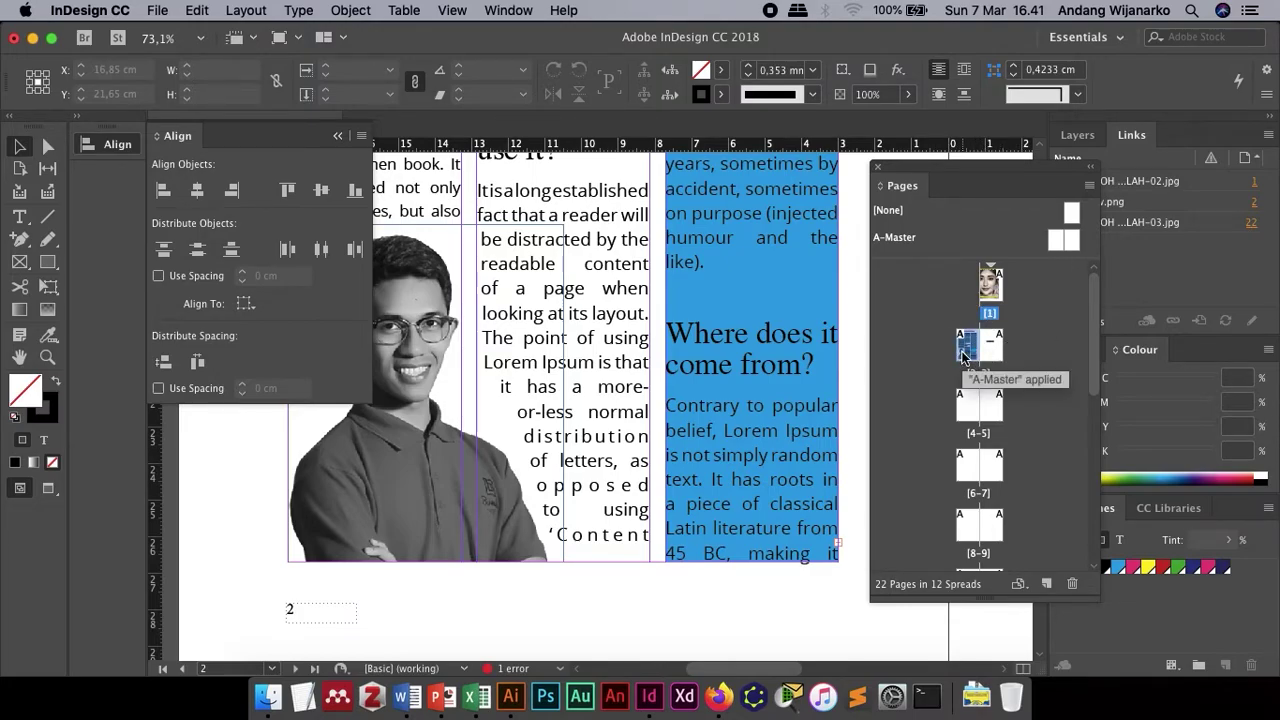
right_click(964, 345)
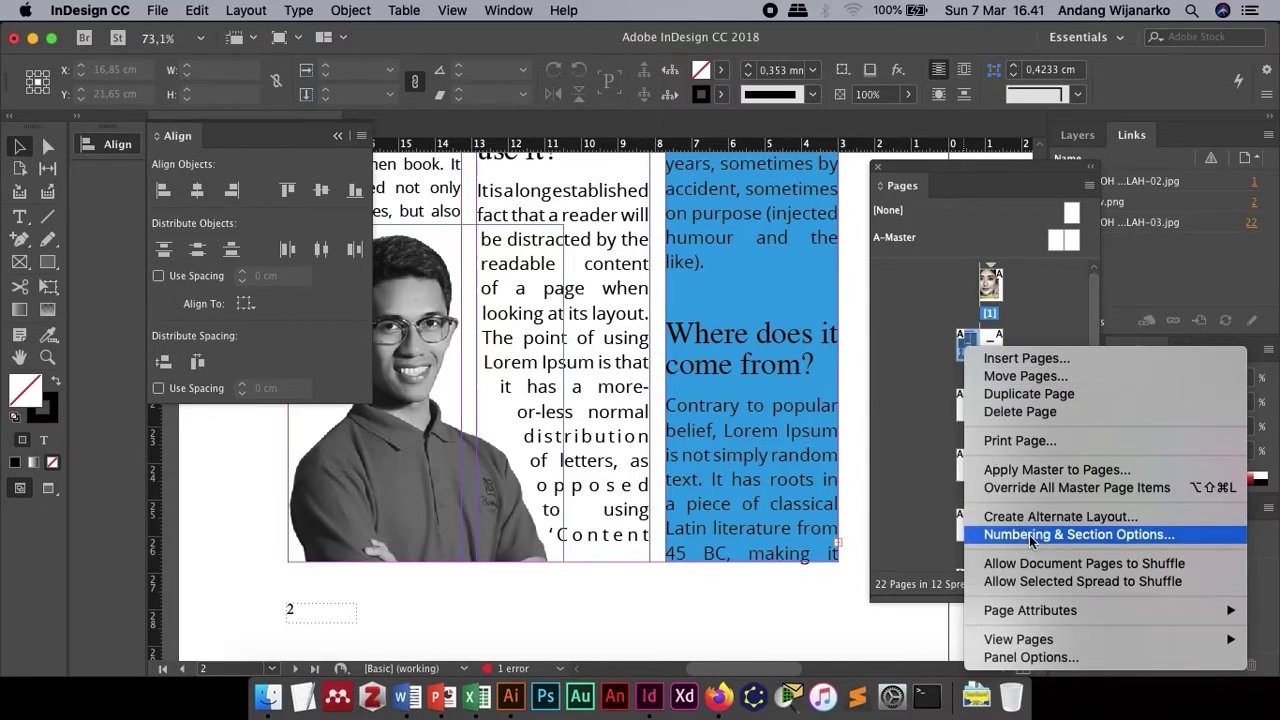
left_click(931, 430)
right_click(970, 350)
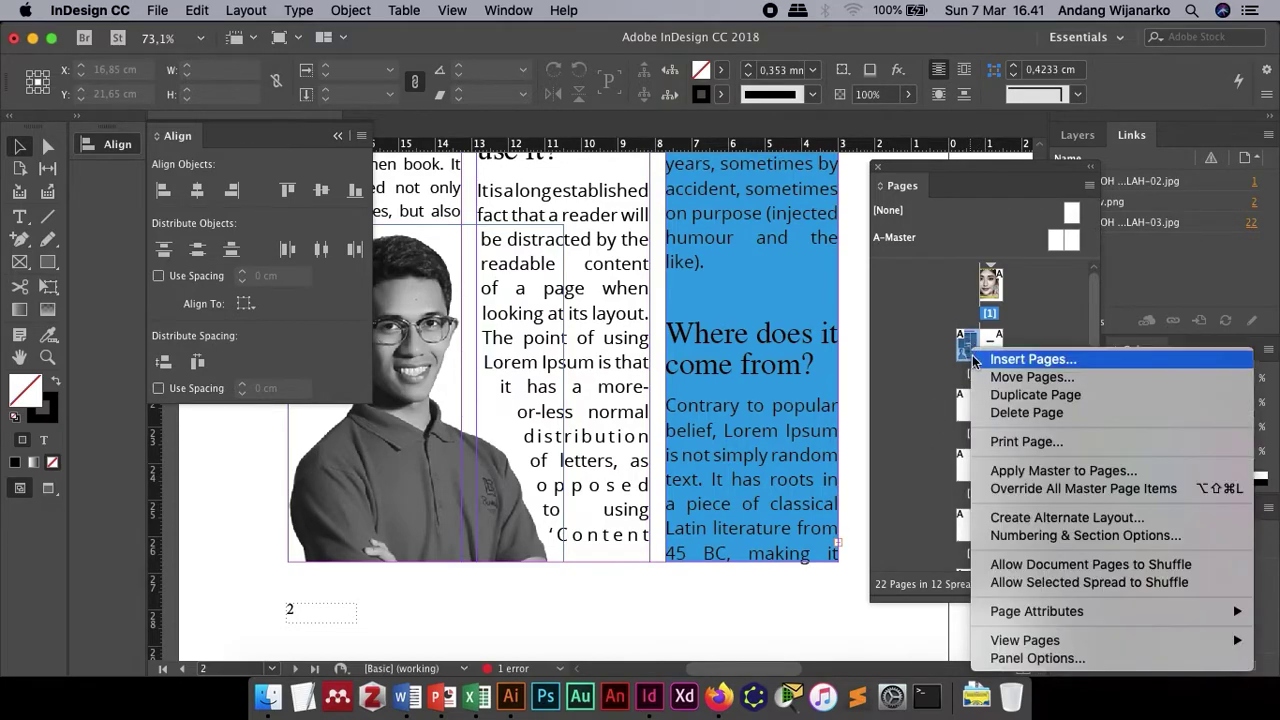
left_click(1035, 537)
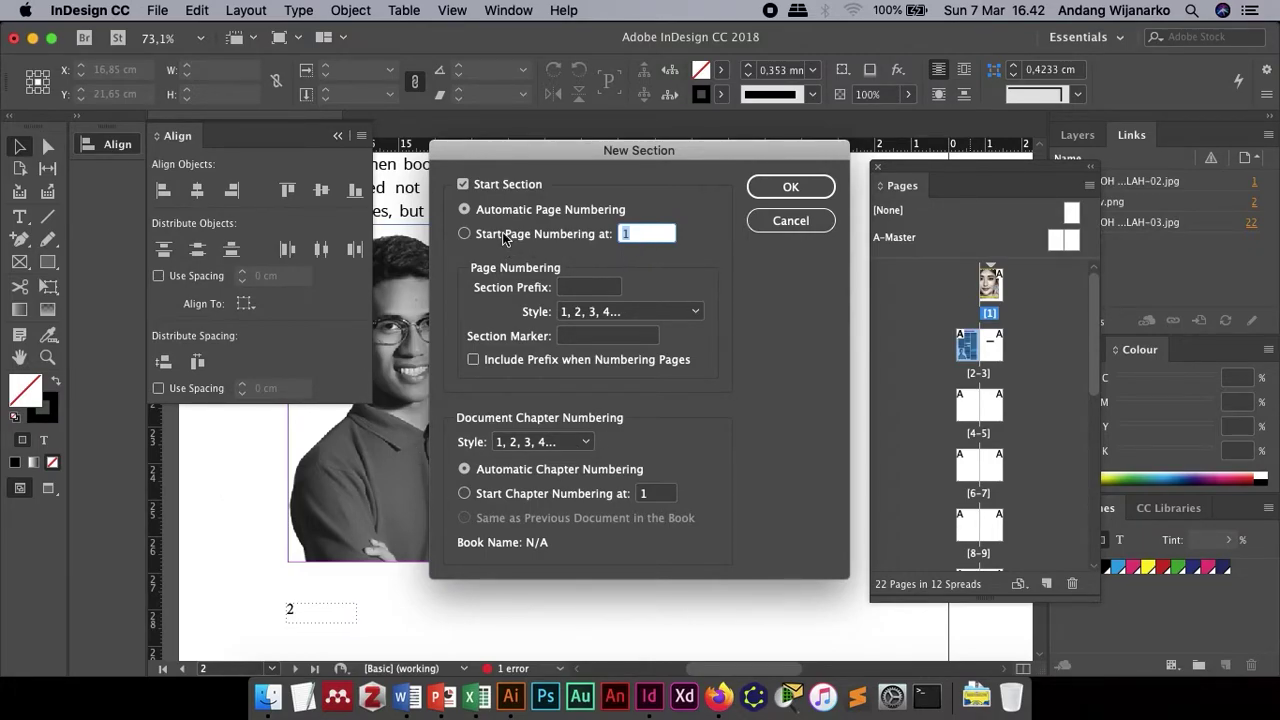
left_click(470, 234)
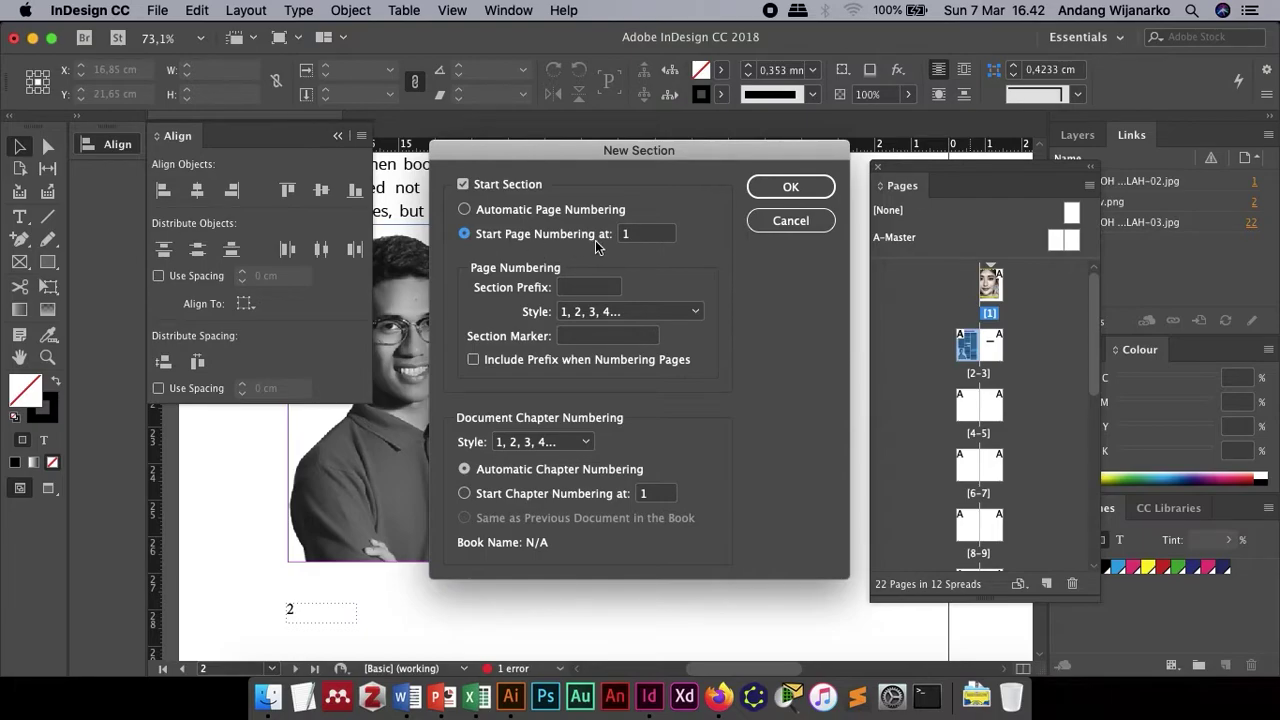
left_click(779, 194)
- Check the renumbered page numbers on the article page and the DAFTAR ISI page
scroll(697, 386, "down", 10)
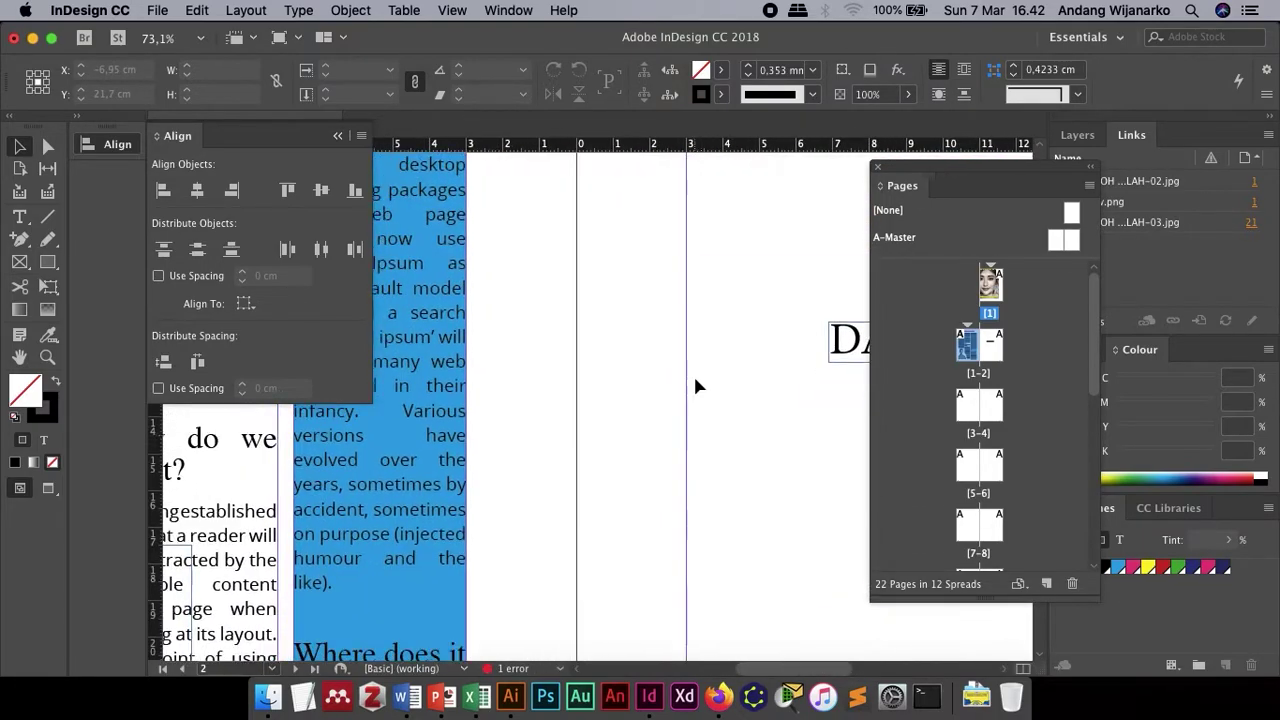
scroll(697, 386, "left", 2)
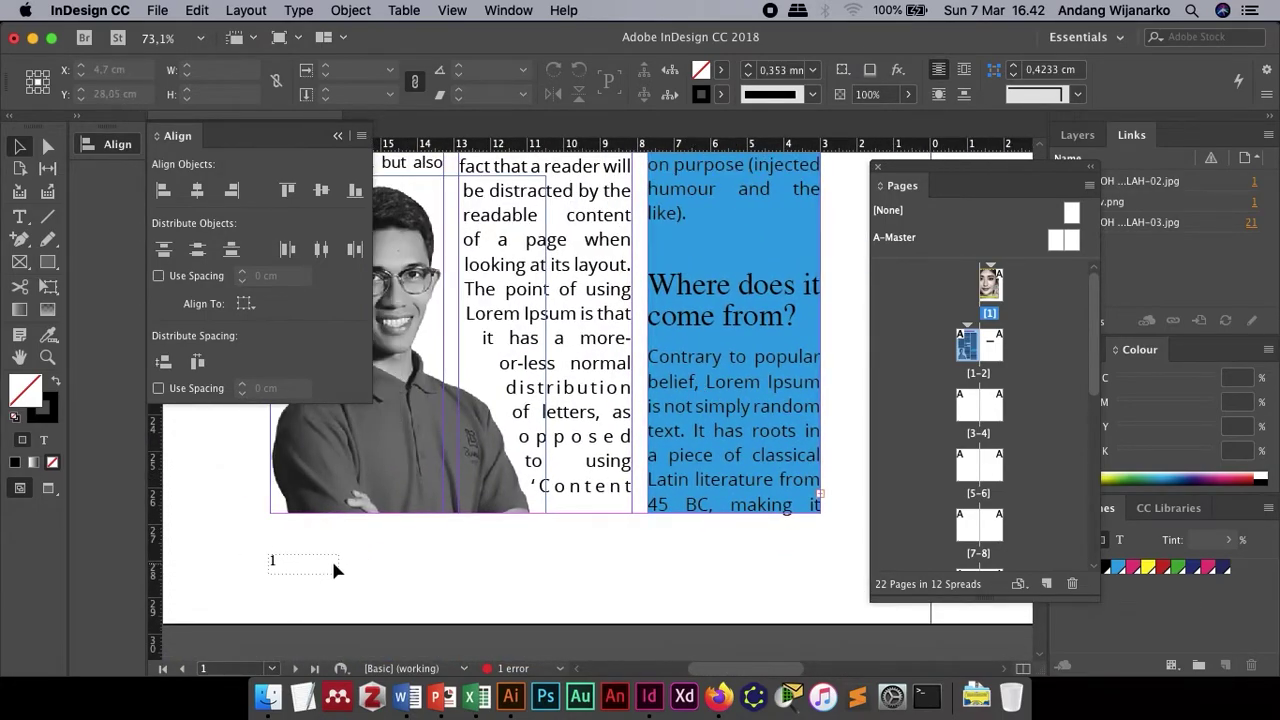
scroll(331, 558, "left", 5)
scroll(331, 558, "down", 5)
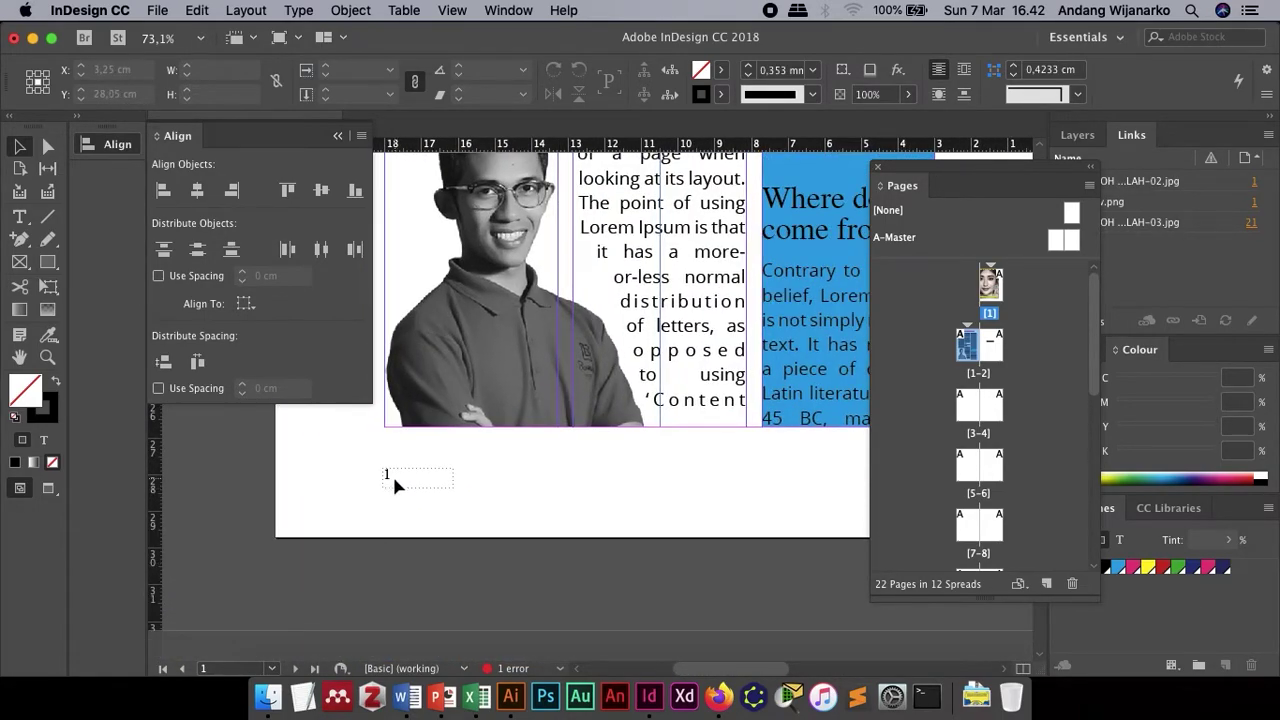
scroll(598, 490, "right", 10)
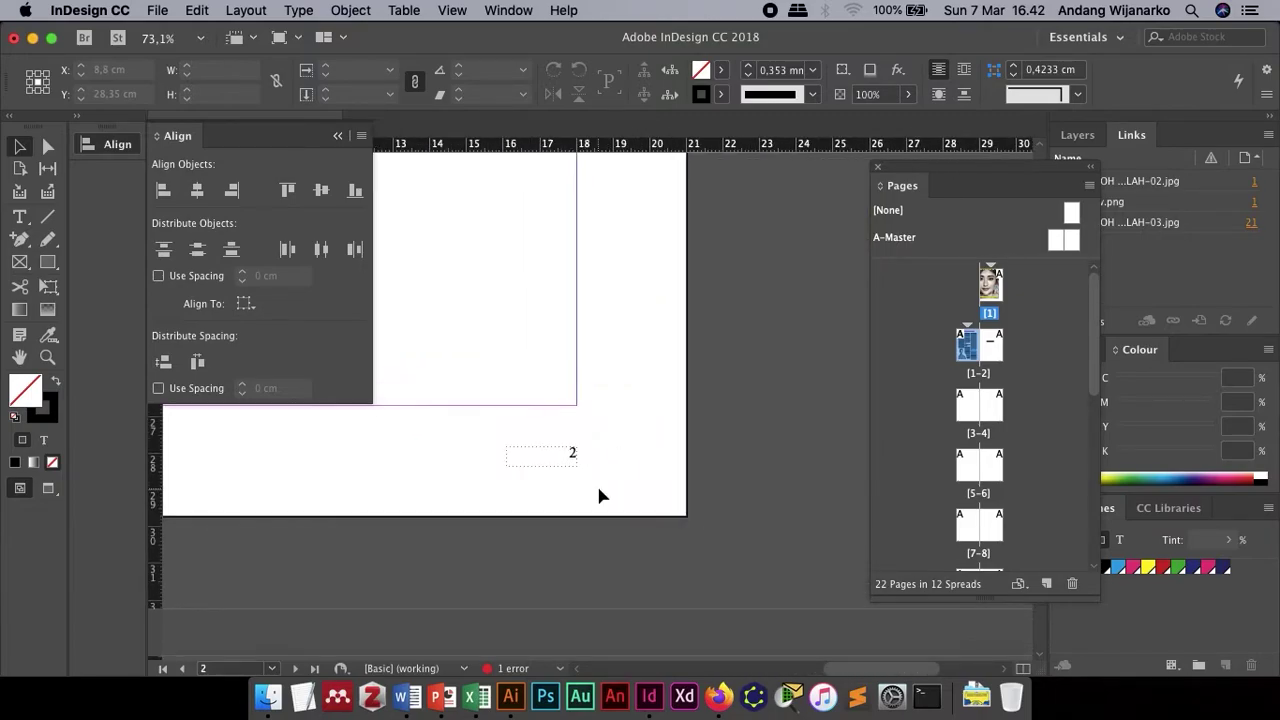
scroll(598, 490, "down", 4)
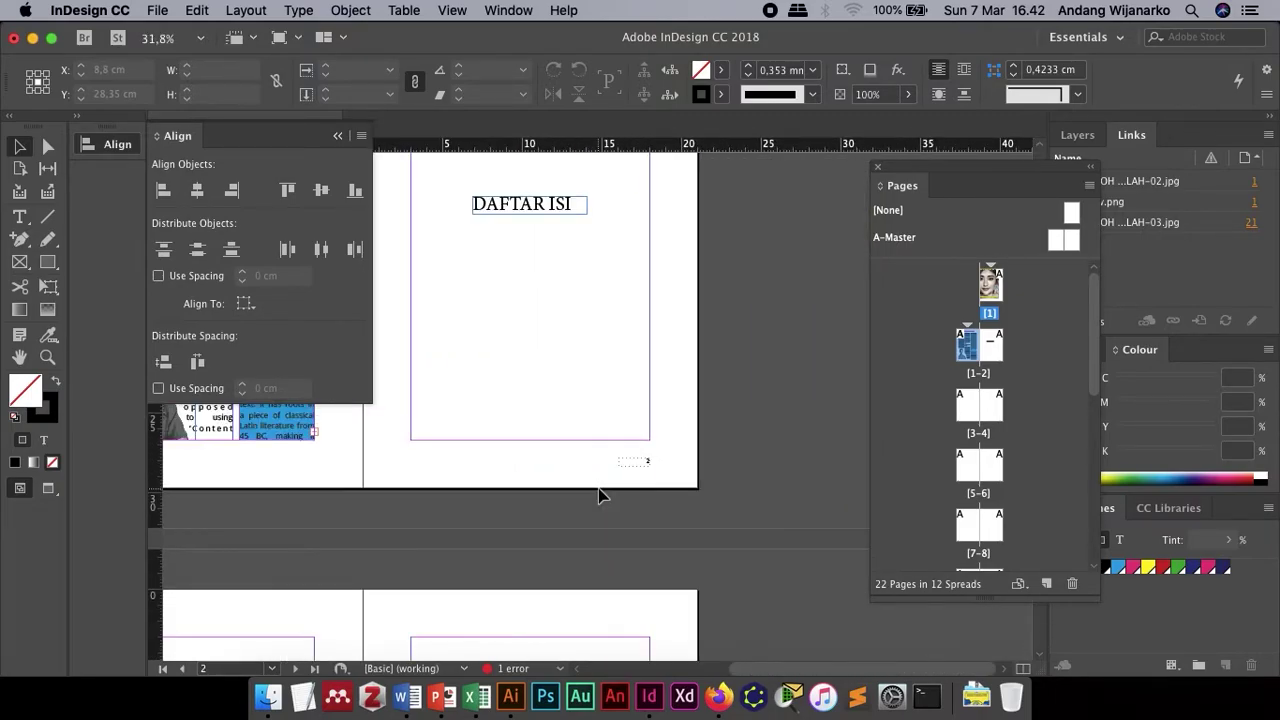
- Override the master page items on the back cover, page 21, and delete its page number
scroll(986, 460, "down", 5)
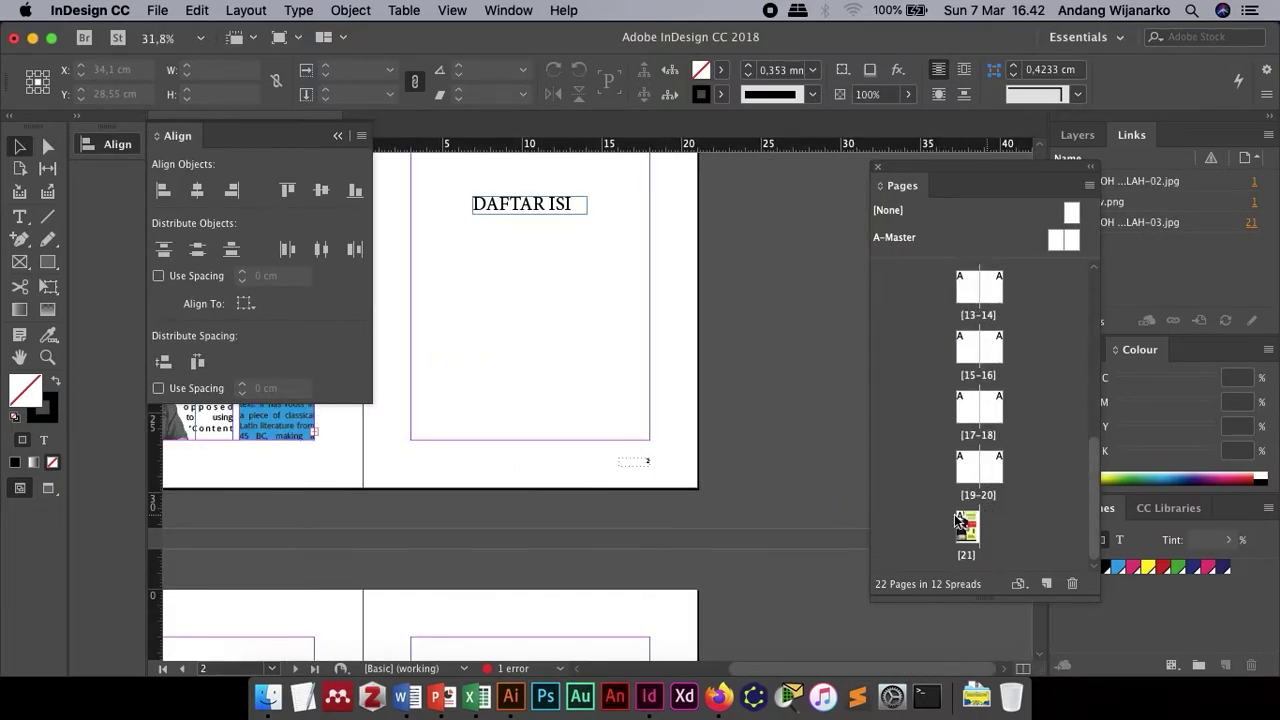
left_click(271, 668)
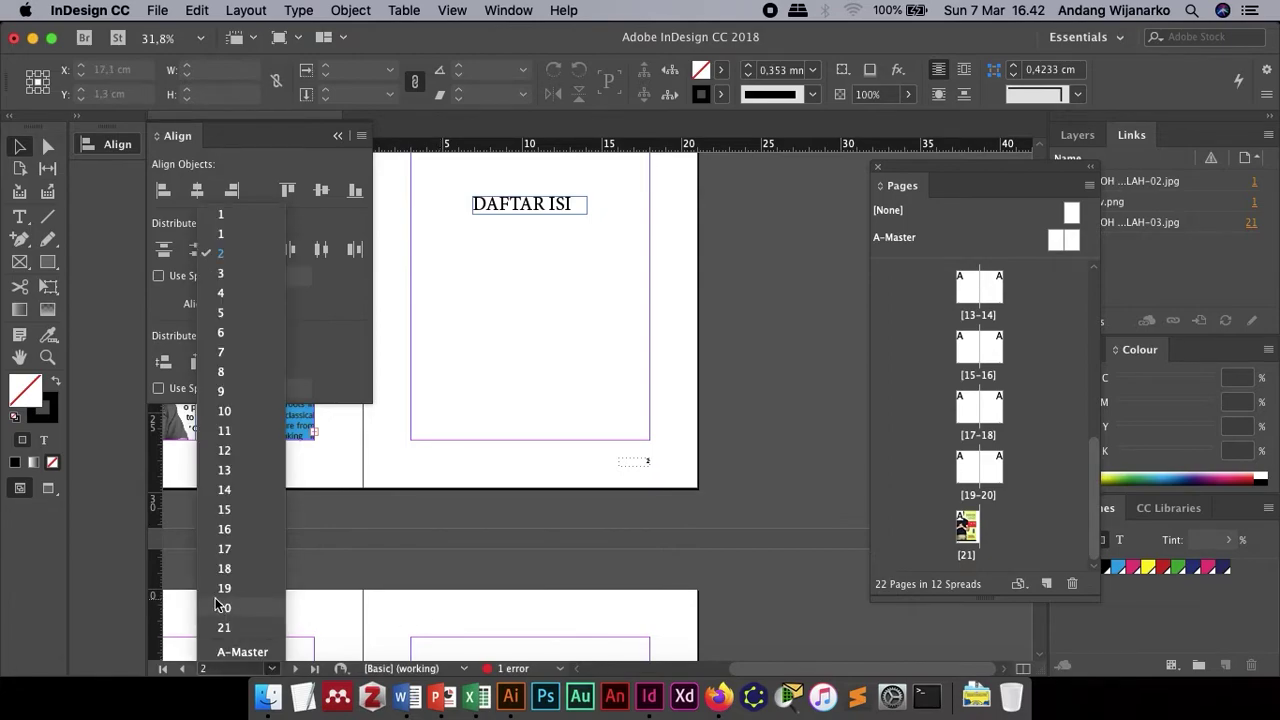
left_click(224, 628)
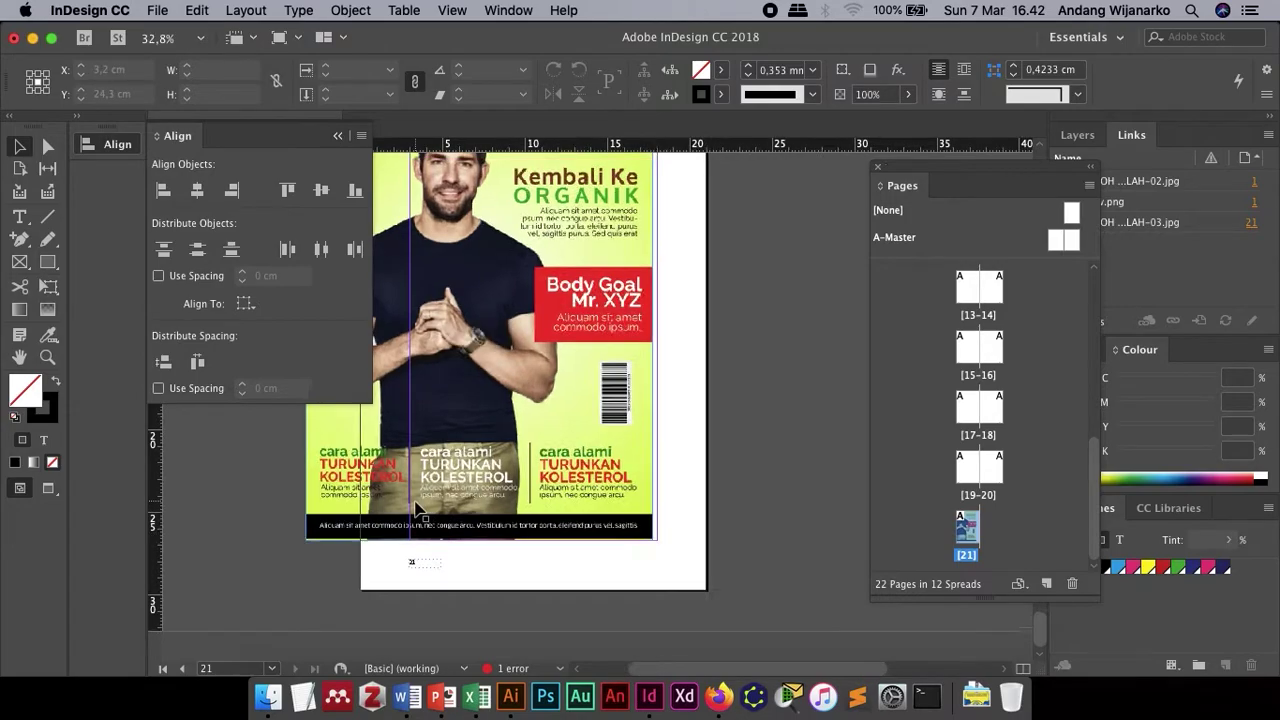
scroll(414, 514, "up", 3)
scroll(418, 510, "up", 3)
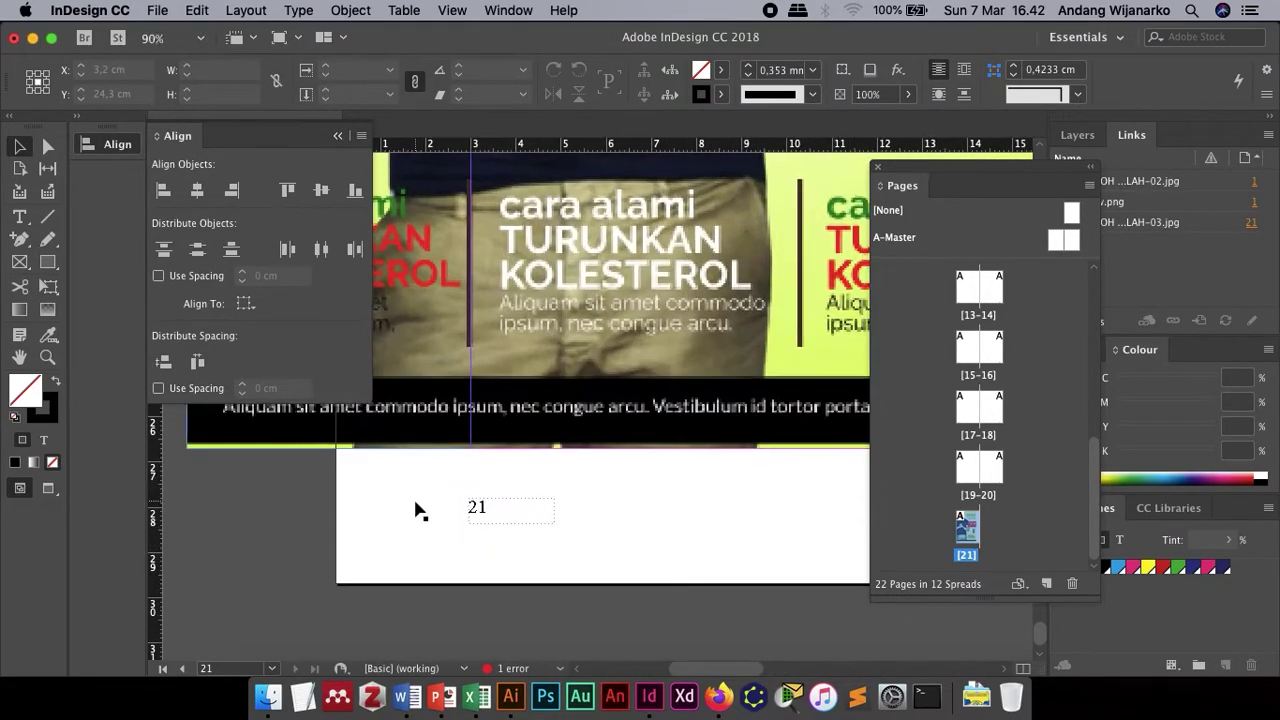
right_click(975, 538)
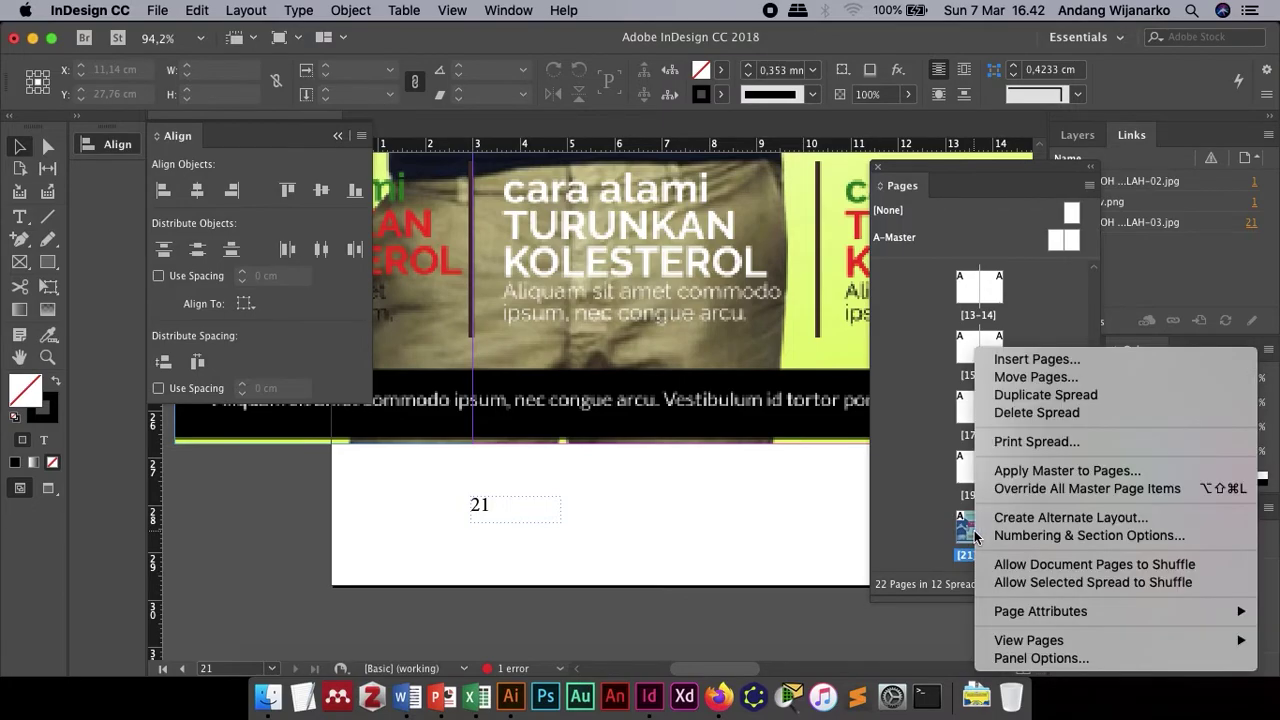
left_click(1043, 489)
left_click(480, 510)
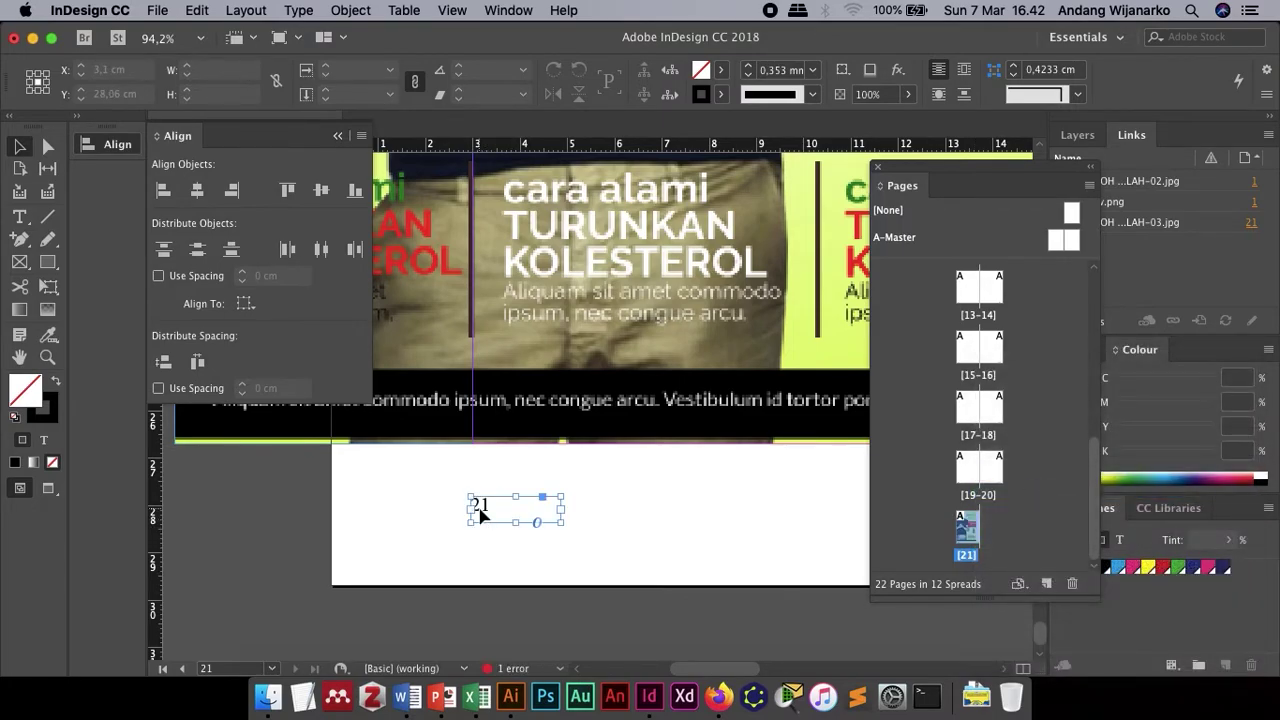
key("Delete")
- Examine the page numbers at the foot of the inner pages, from page 19 back to the article page
scroll(725, 472, "up", 5)
right_click(728, 432)
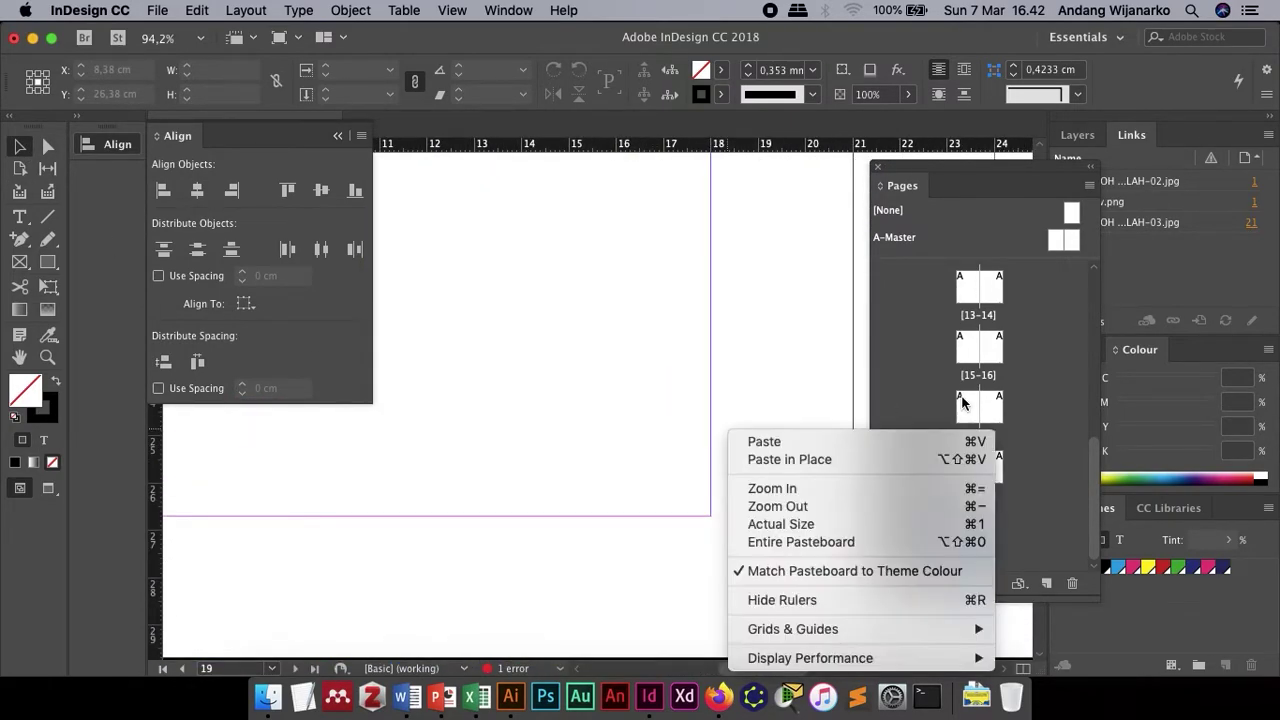
left_click(561, 447)
scroll(561, 447, "down", 3)
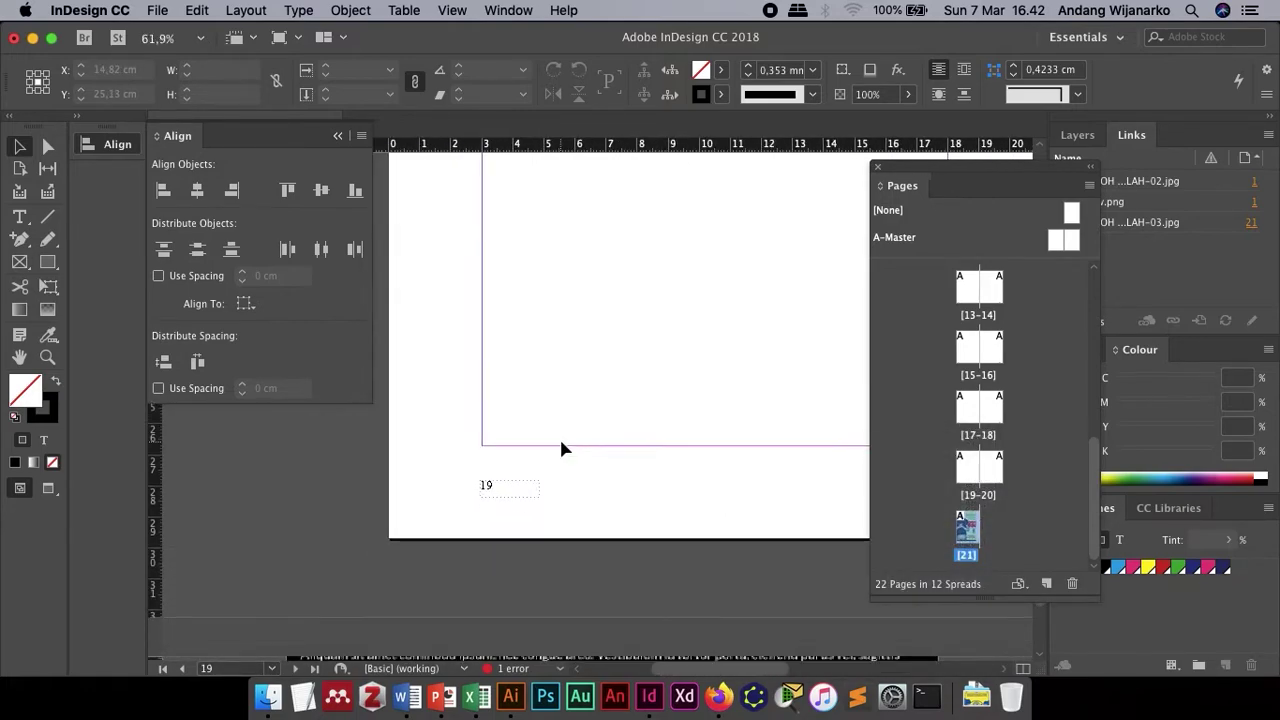
scroll(561, 449, "up", 10)
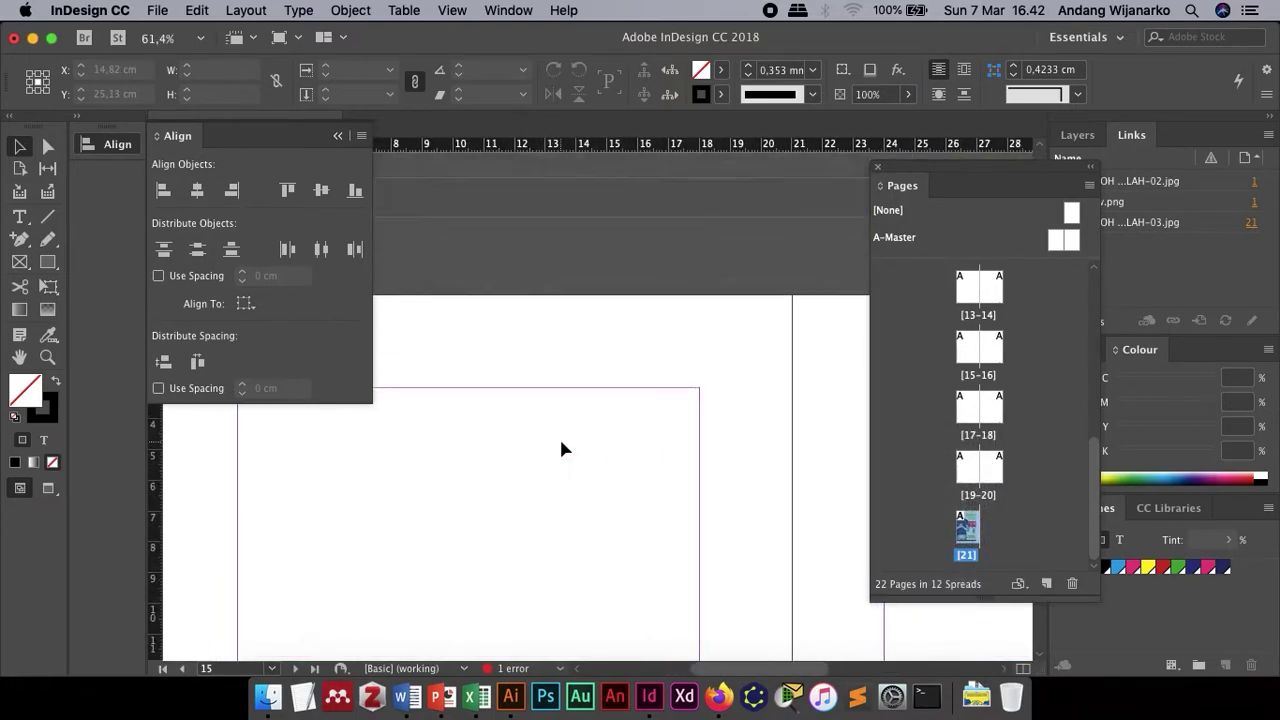
scroll(561, 449, "up", 10)
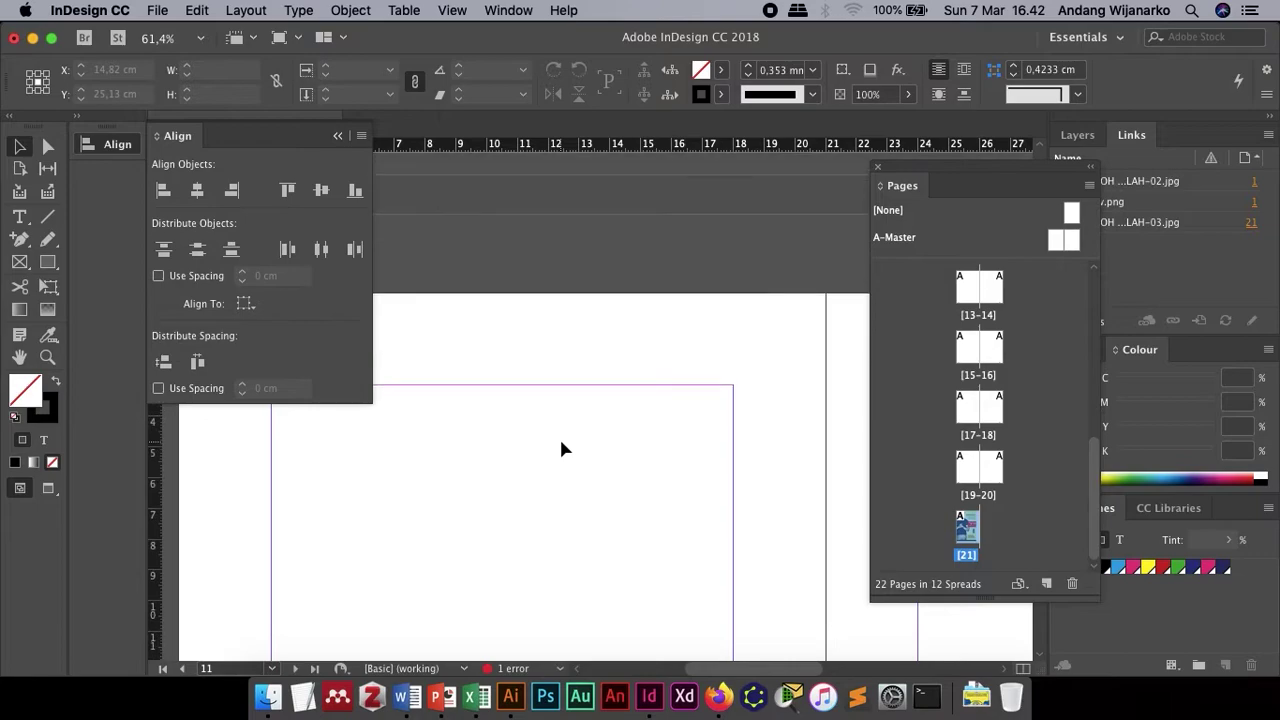
scroll(561, 449, "down", 2)
scroll(561, 449, "up", 6)
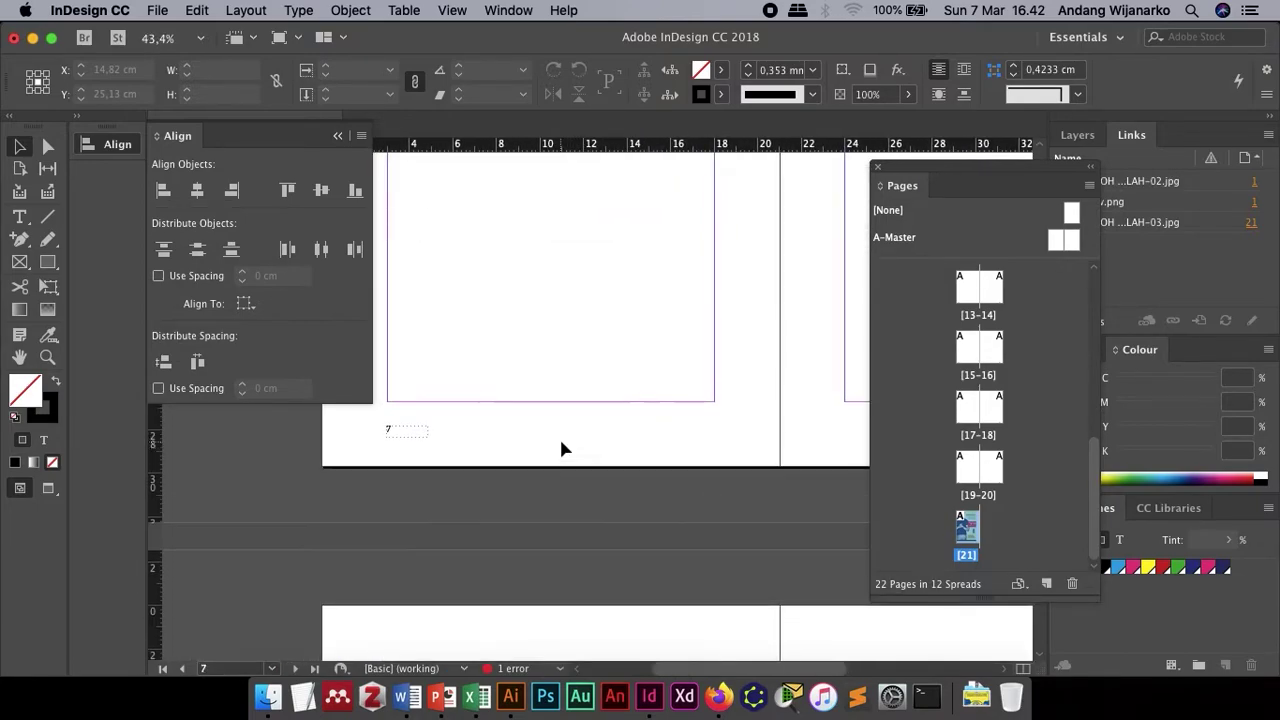
scroll(561, 449, "up", 5)
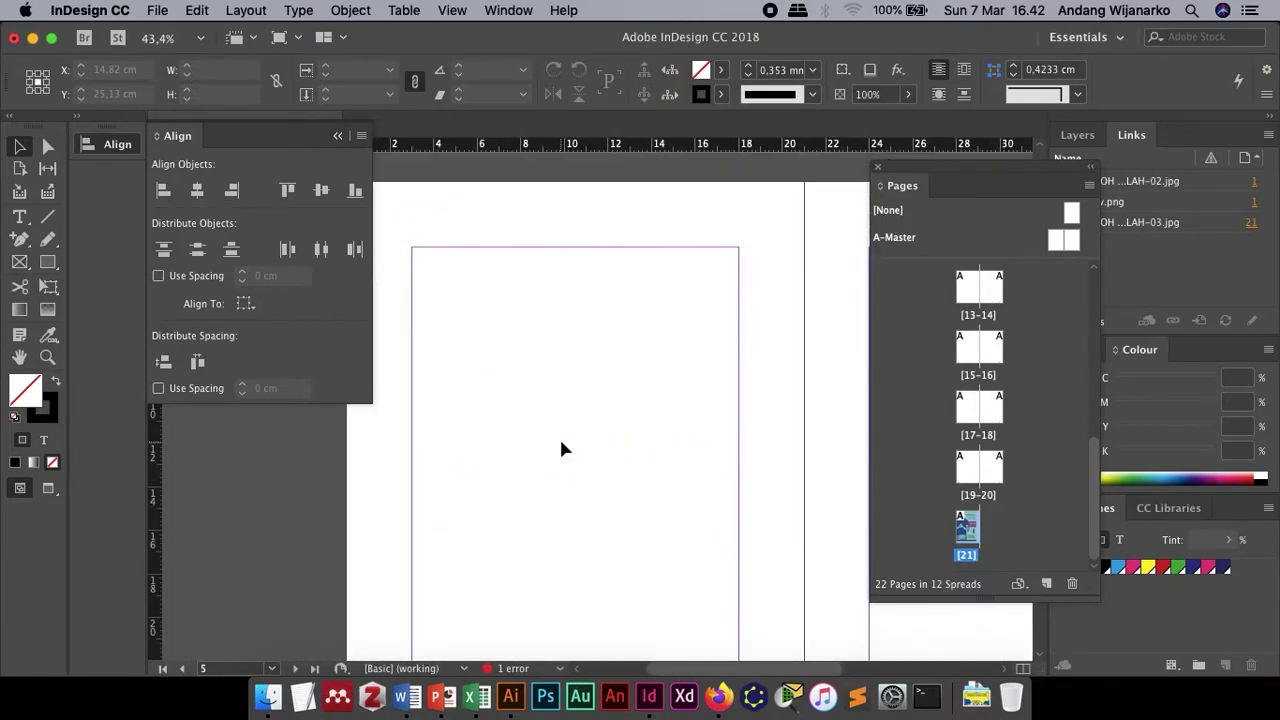
scroll(561, 449, "up", 8)
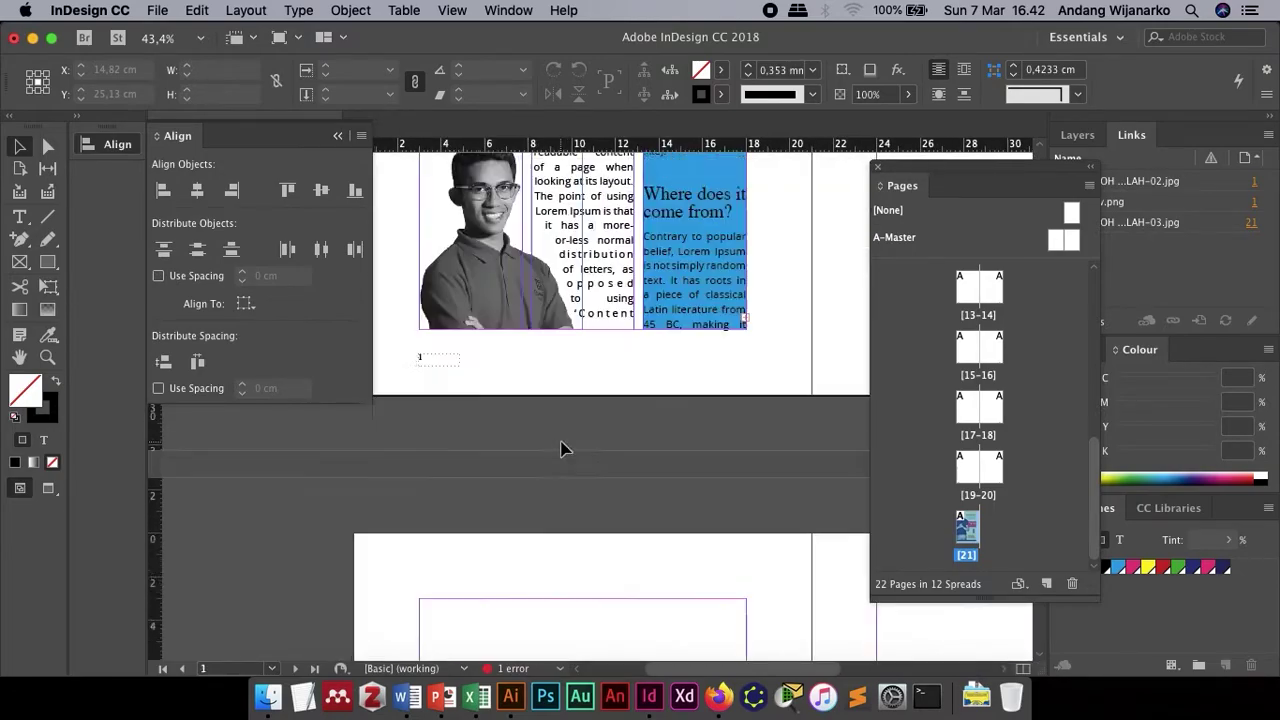
scroll(561, 449, "up", 1)
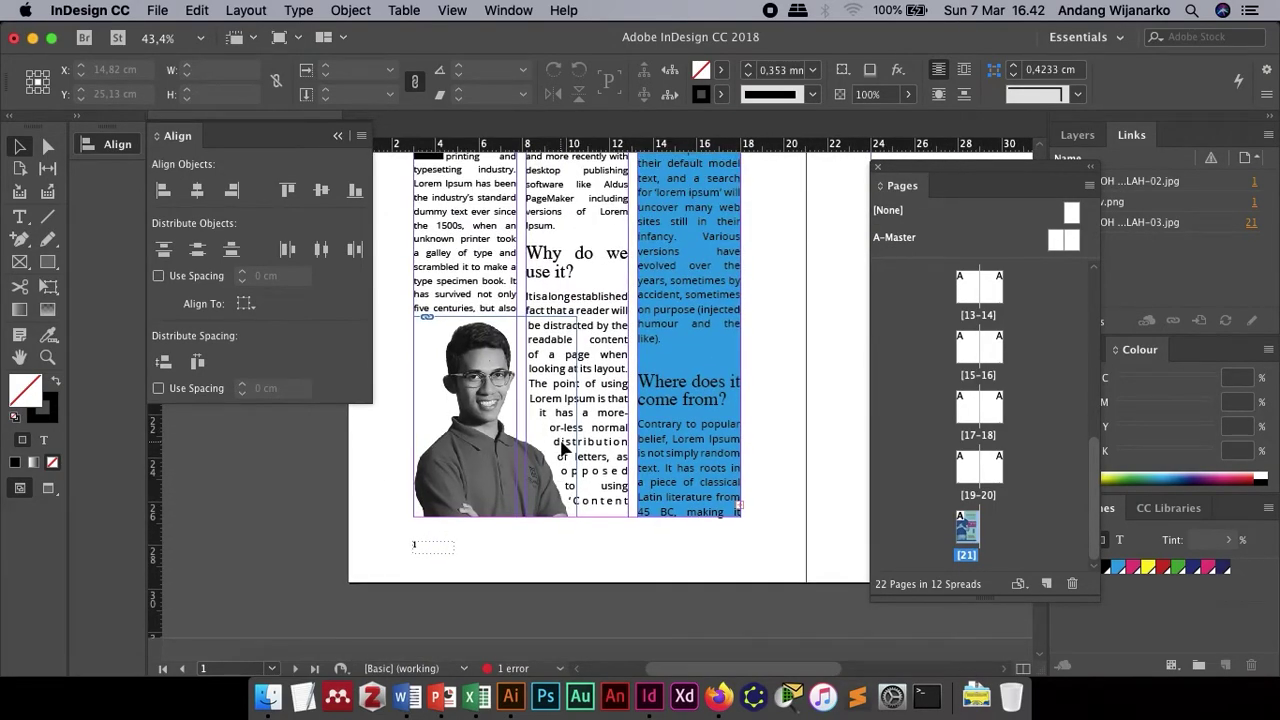
scroll(561, 449, "up", 3)
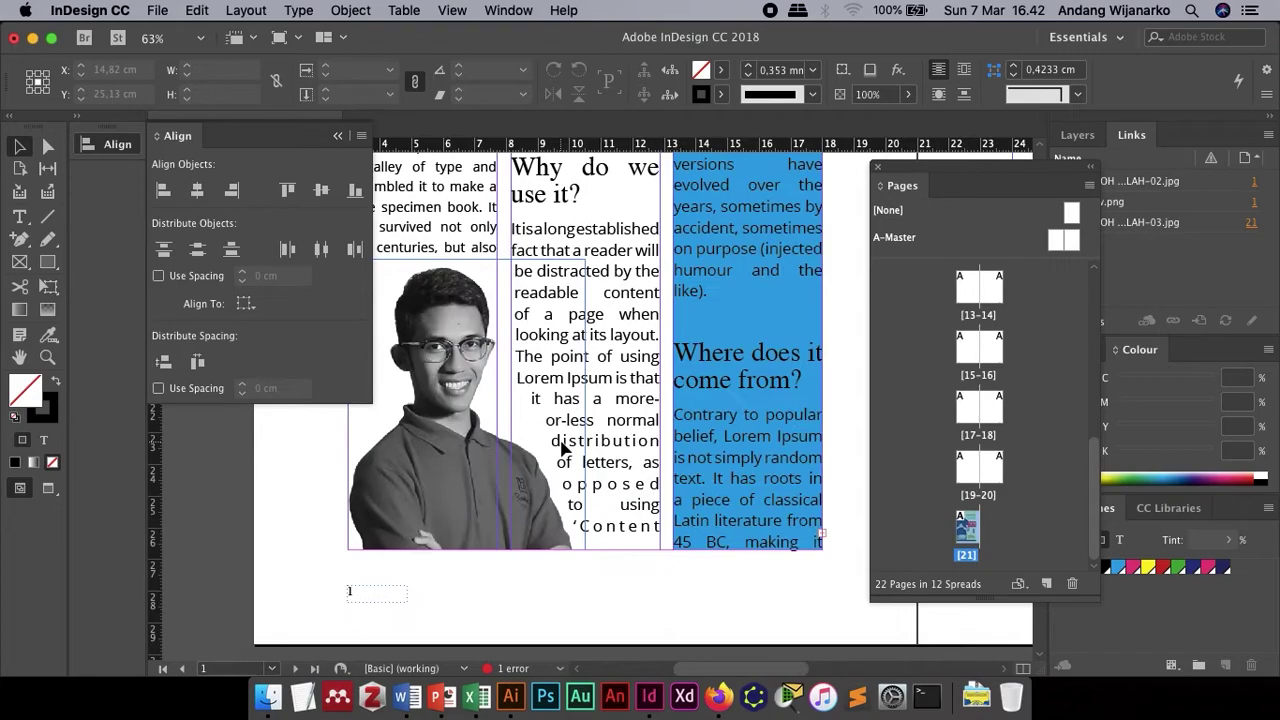
scroll(391, 552, "up", 4)
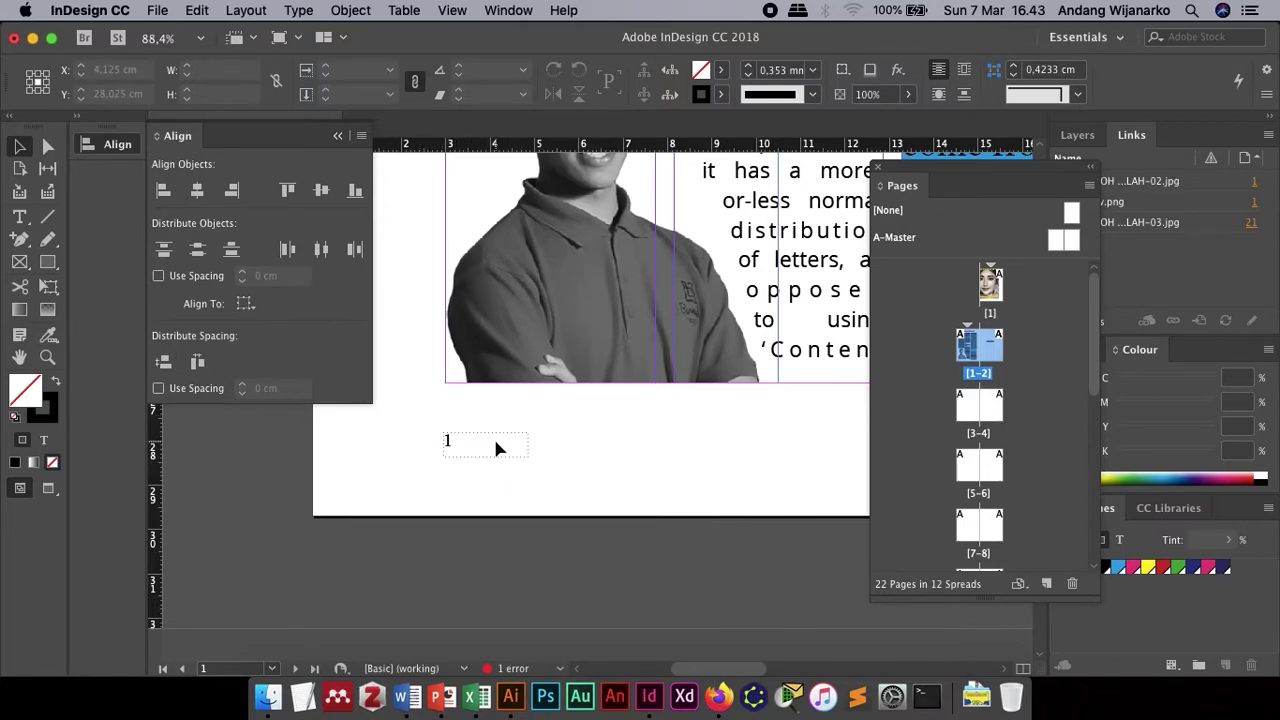
- Extend the left page number on A-Master with "| Nama Majalah Anda" and resize its text frame to about 5.15 cm wide
left_click(270, 668)
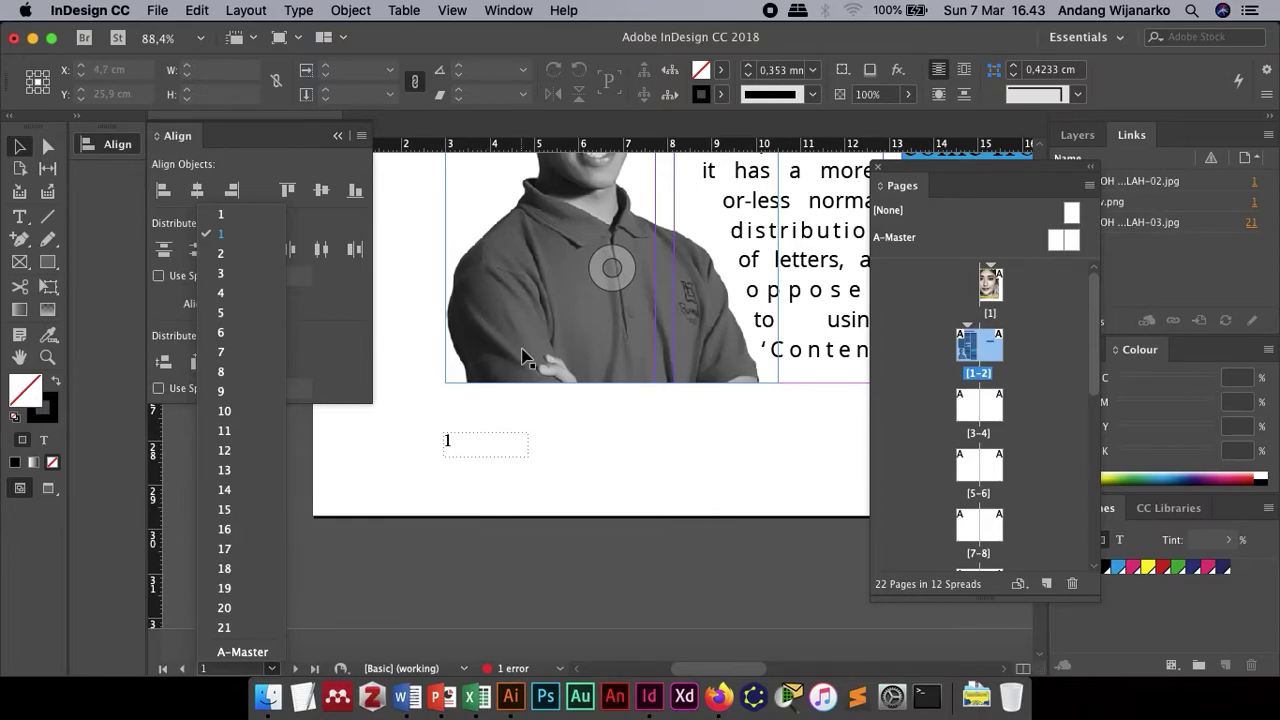
left_click(242, 652)
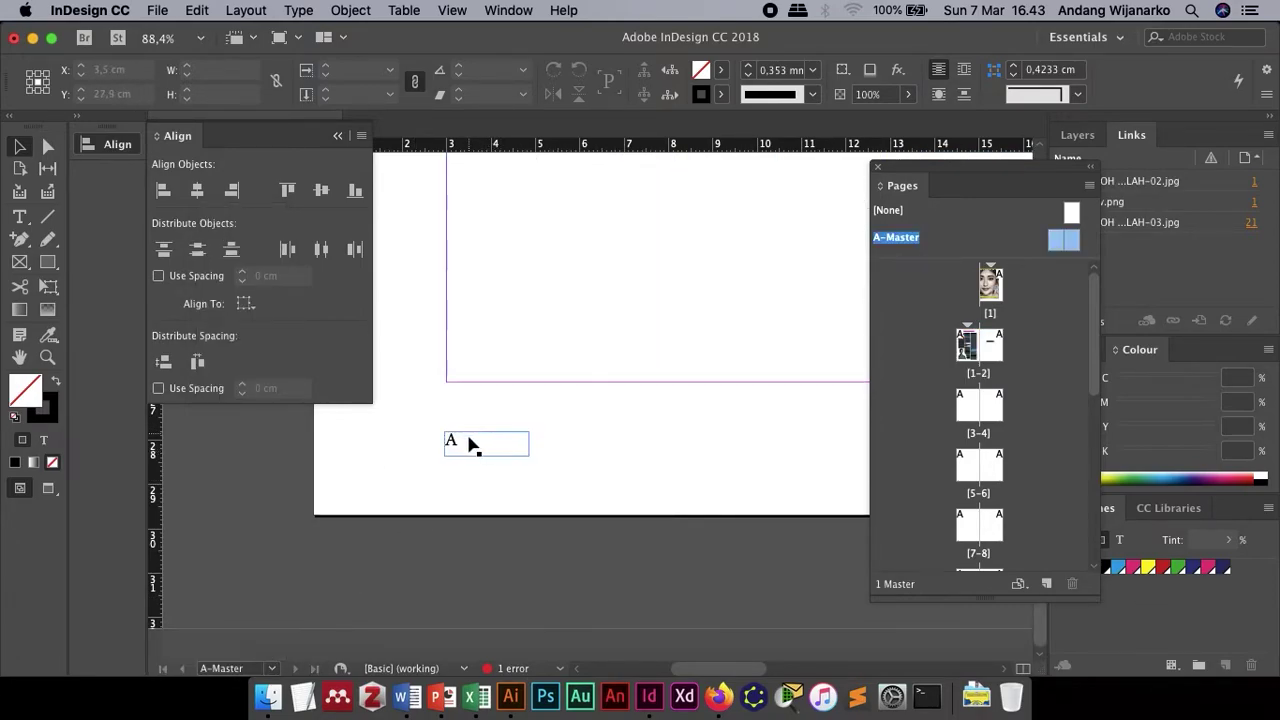
left_click(465, 444)
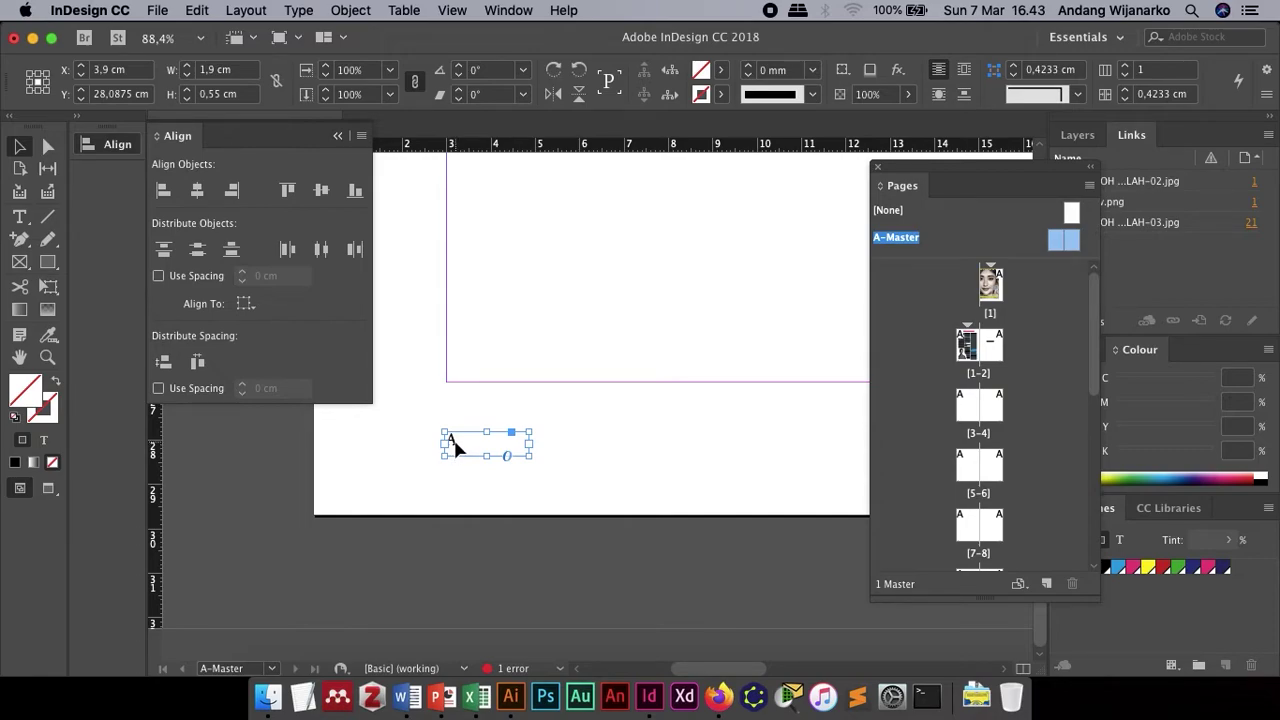
key("t")
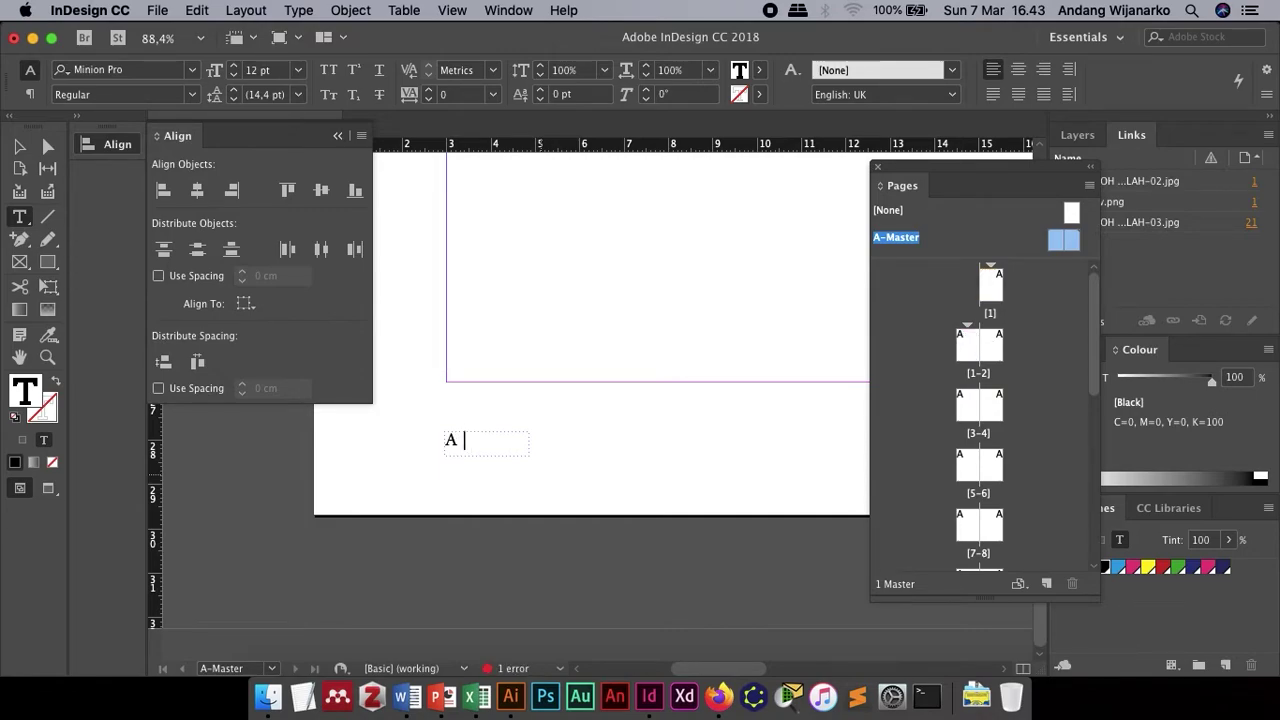
type("Na")
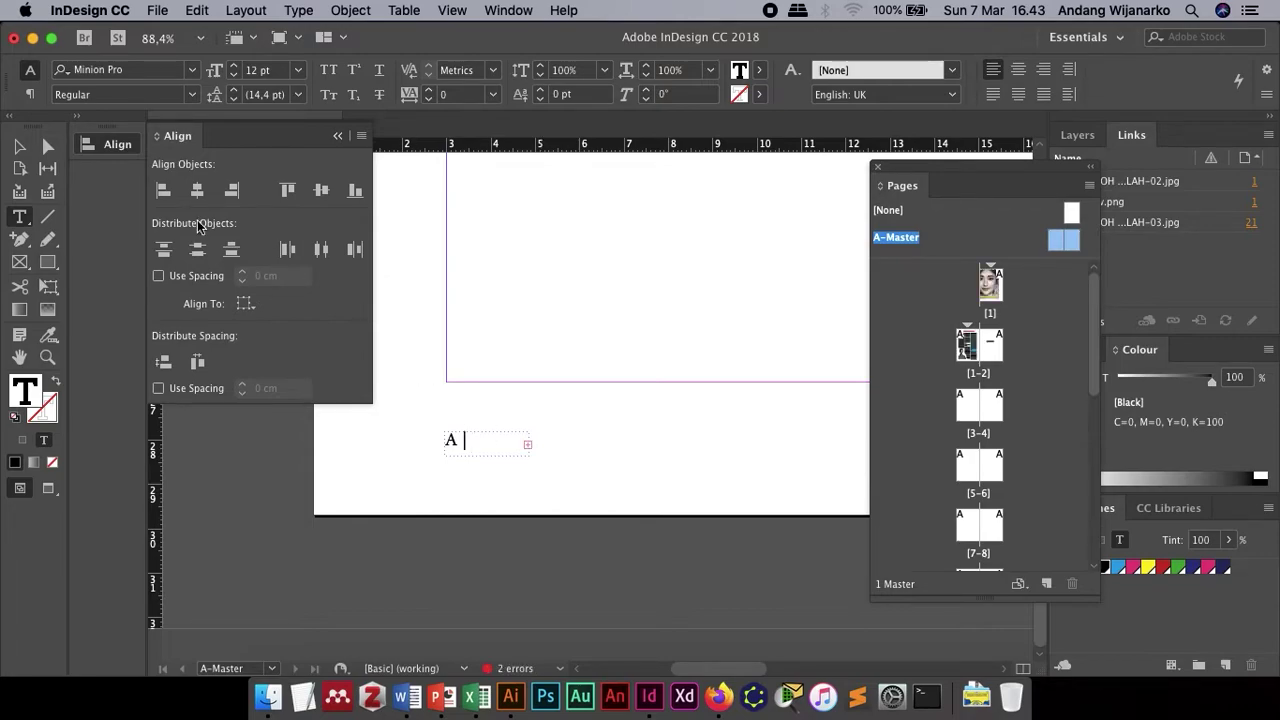
key("Escape")
left_click_drag(532, 456, 680, 449)
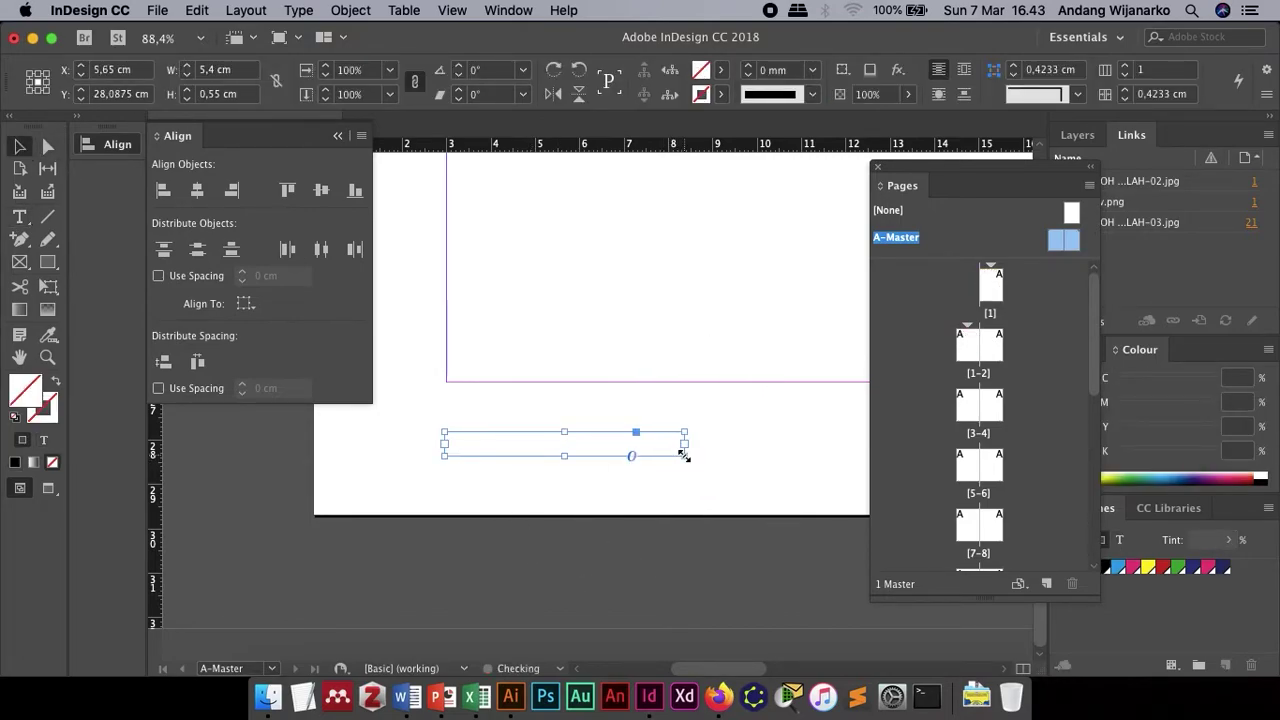
double_click(514, 449)
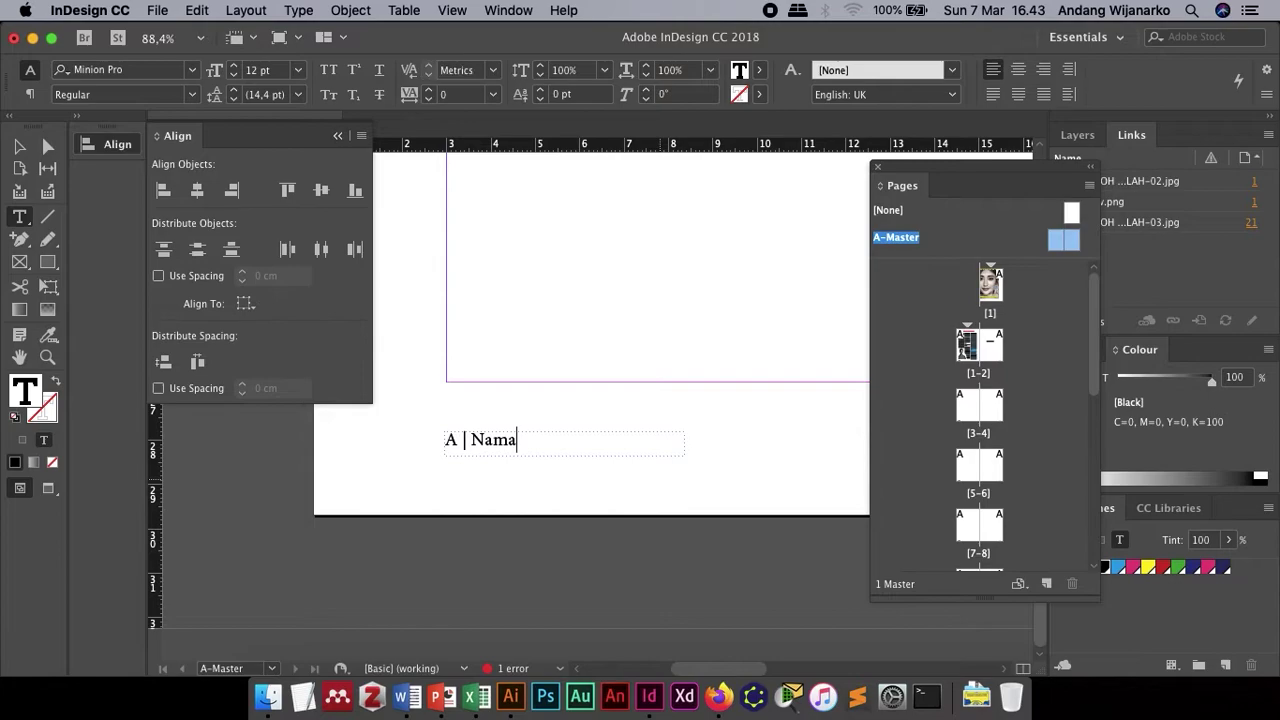
type("Majalah Anda")
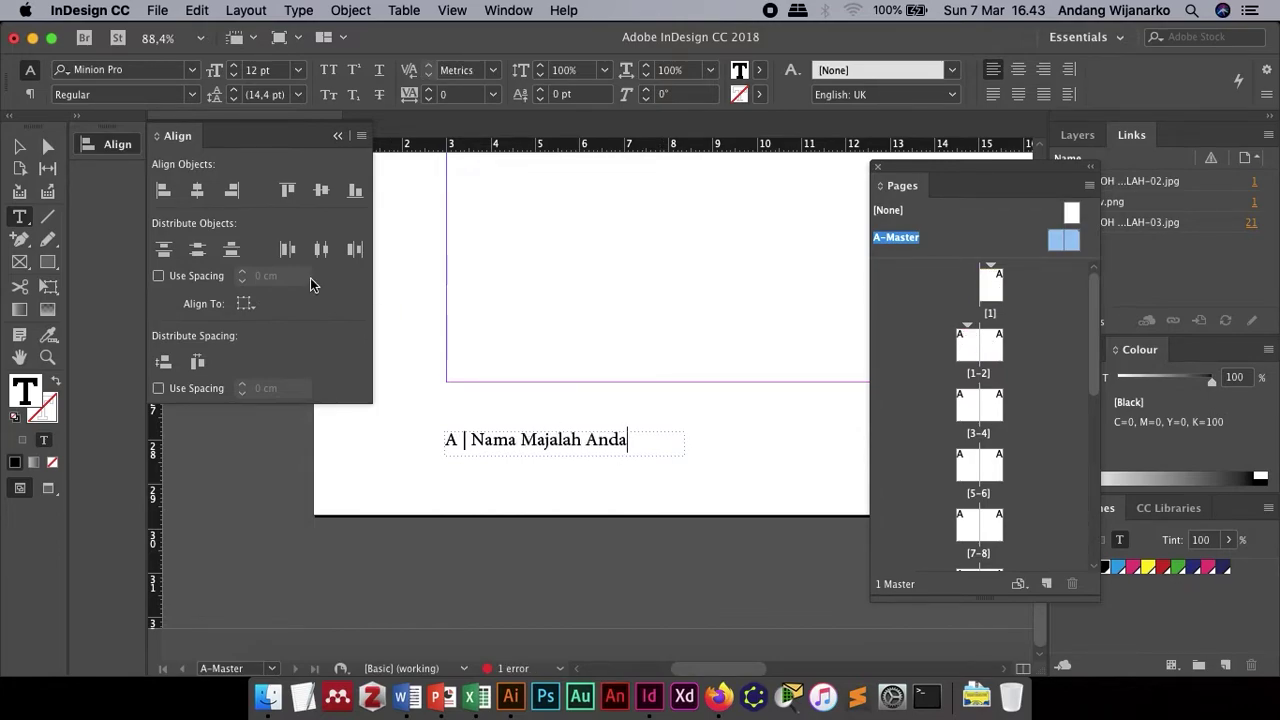
left_click(19, 145)
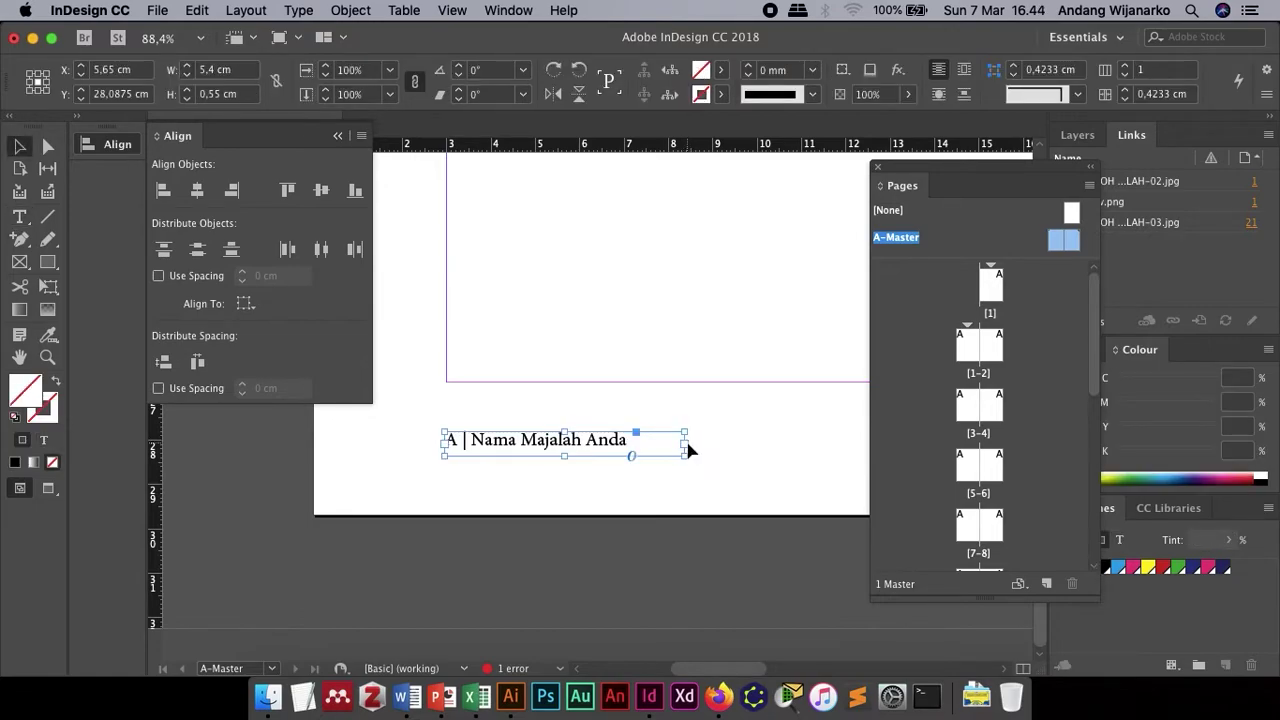
mouse_move(685, 453)
left_mouse_down()
mouse_move(636, 454)
mouse_move(674, 455)
left_mouse_up()
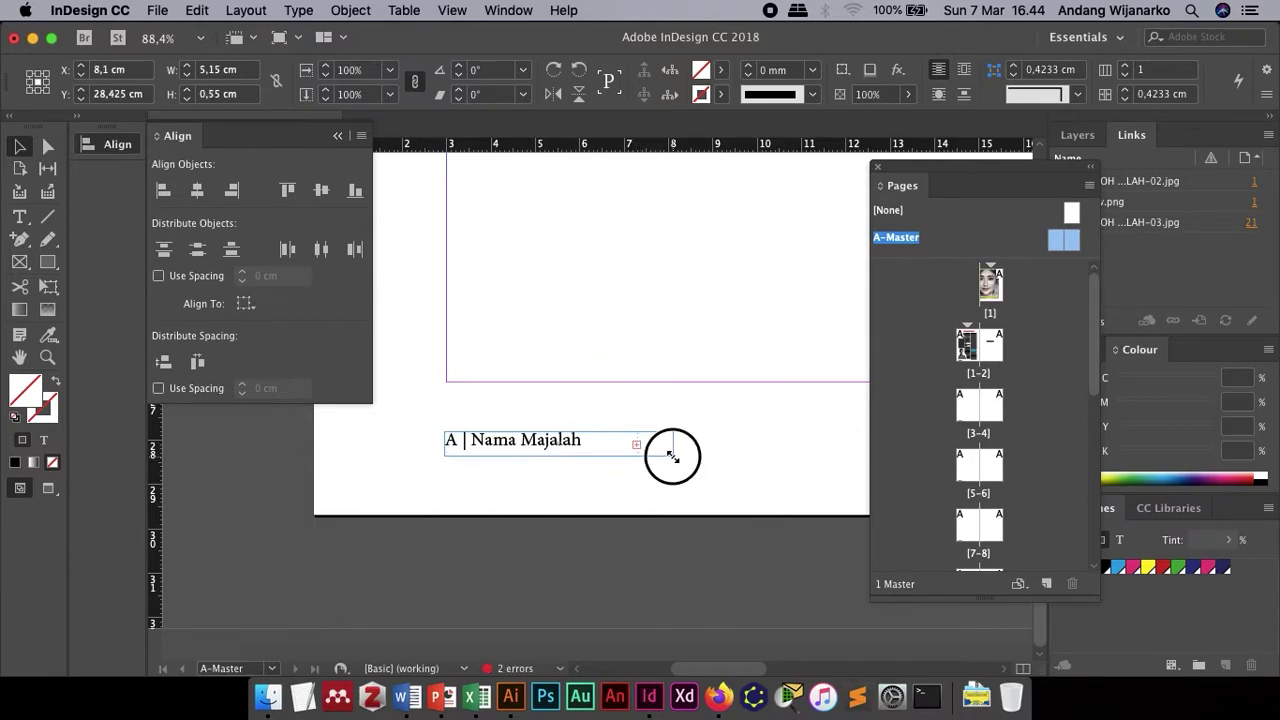
left_click(726, 474)
- Insert "Nama Majalah Anda |" before the right page number on A-Master and widen its text frame leftward to fit
scroll(726, 474, "right", 5)
scroll(726, 474, "right", 10)
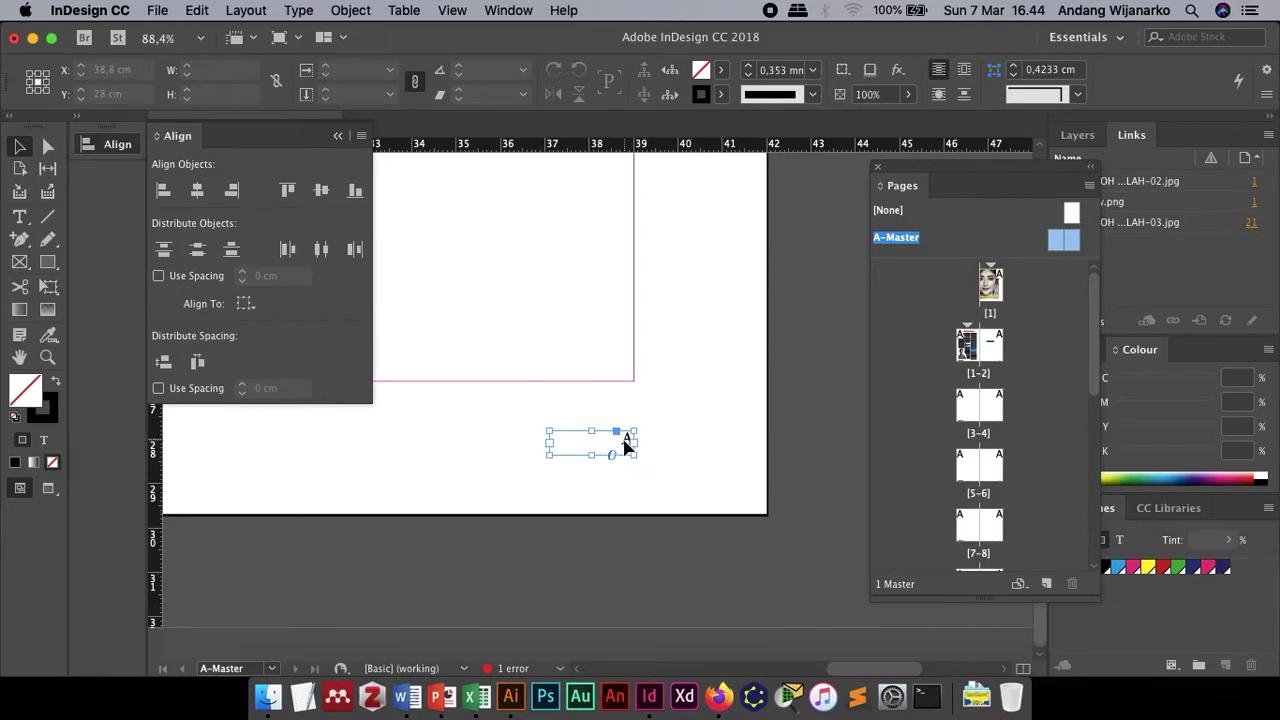
double_click(626, 443)
type("Nama Ma")
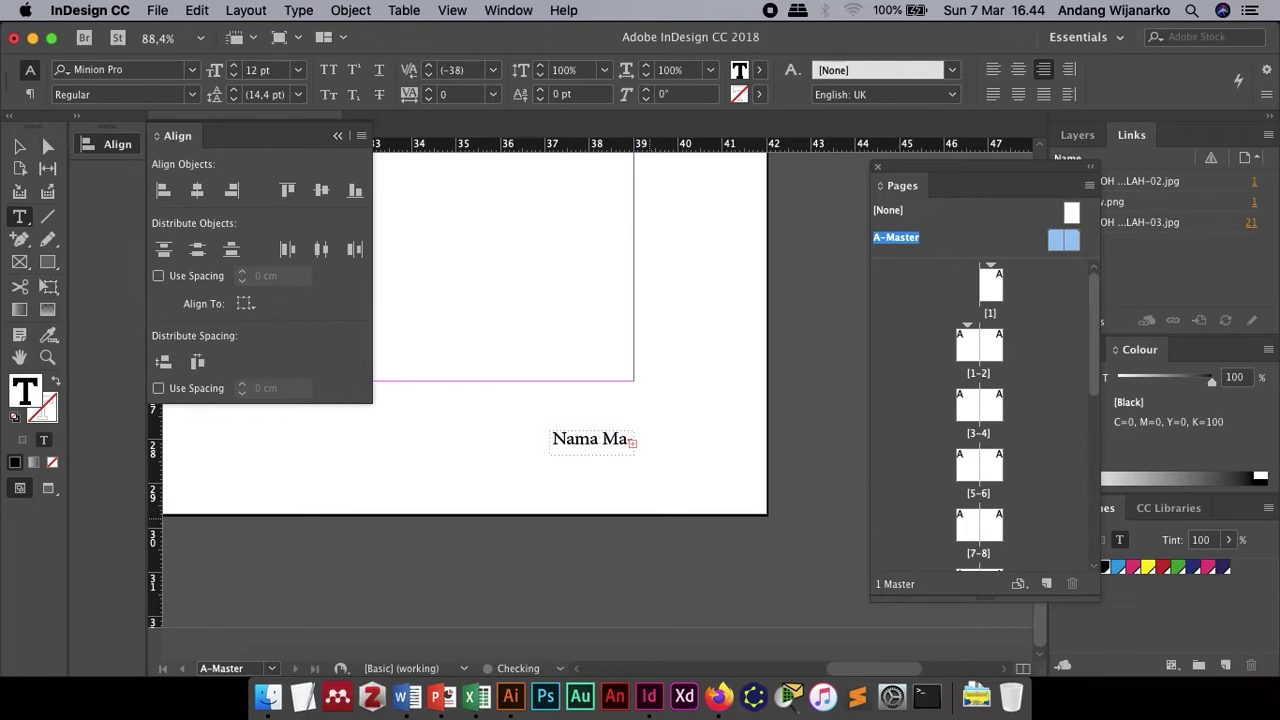
left_click(20, 147)
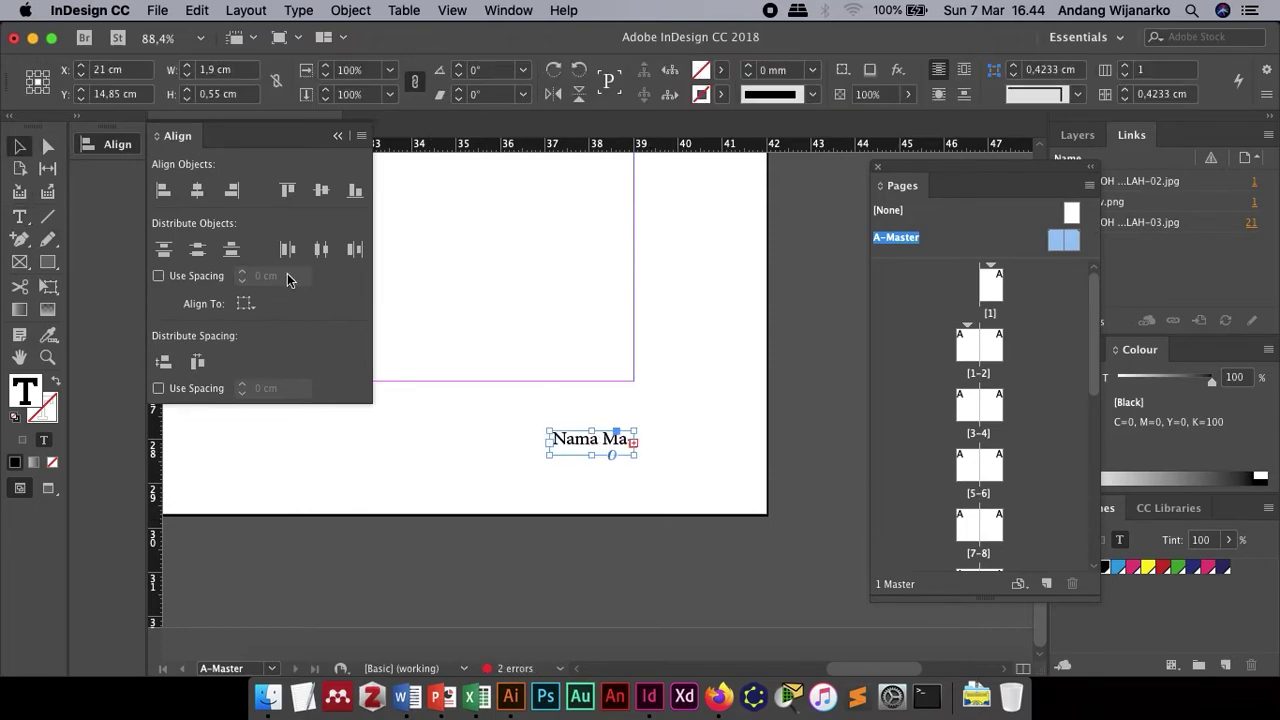
left_click_drag(548, 455, 400, 457)
left_click(517, 484)
scroll(557, 486, "left", 3)
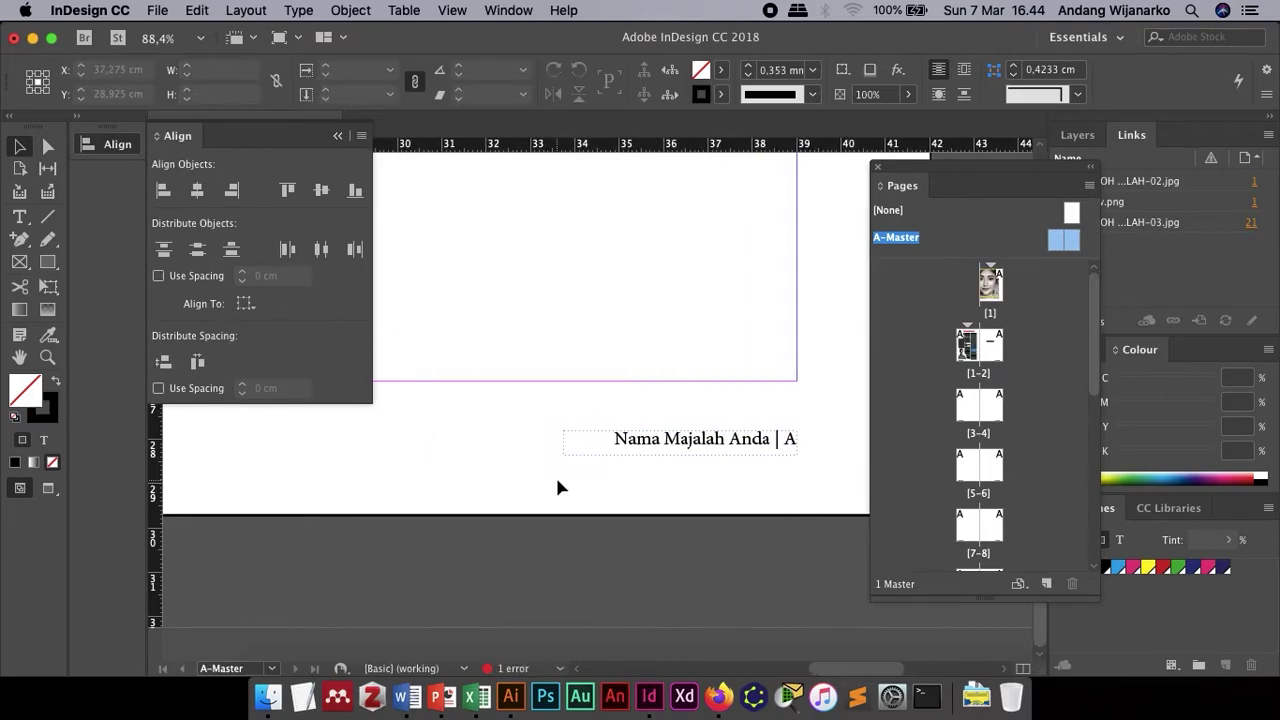
- Check the magazine name and page number footers on pages 1 and 2, and return to the A-Master spread
left_click(273, 668)
left_click(253, 258)
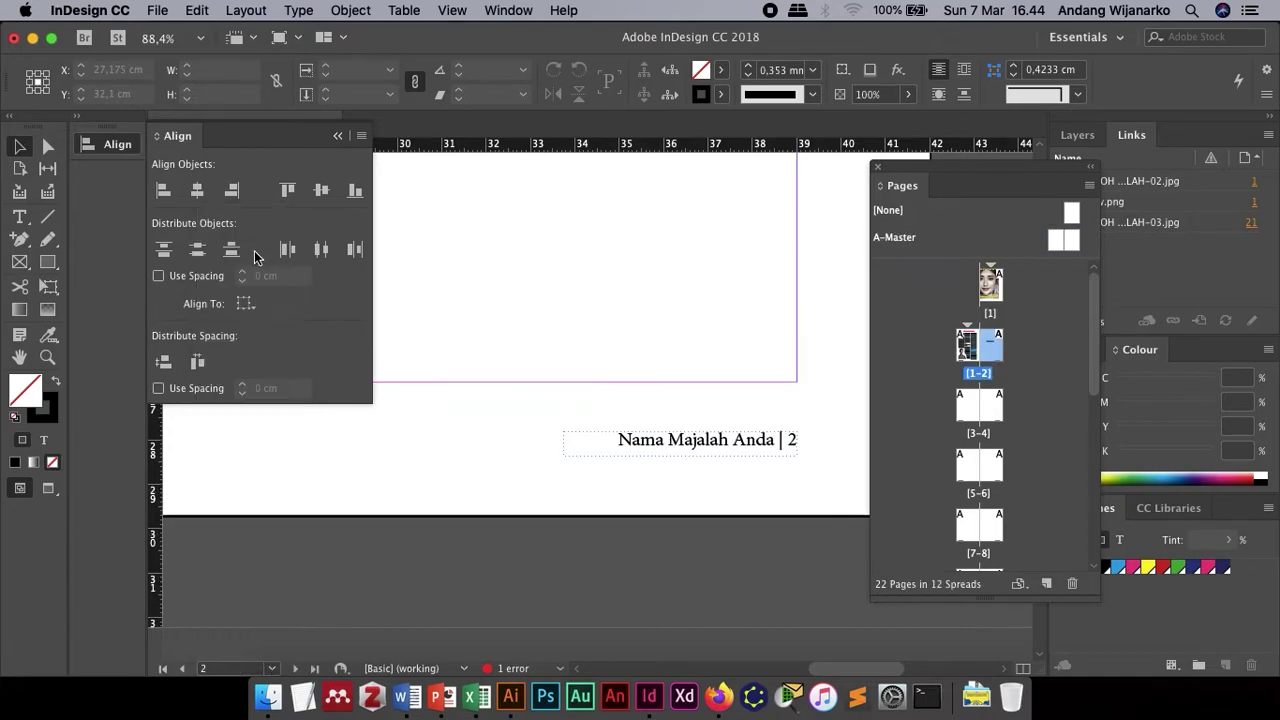
scroll(465, 425, "left", 10)
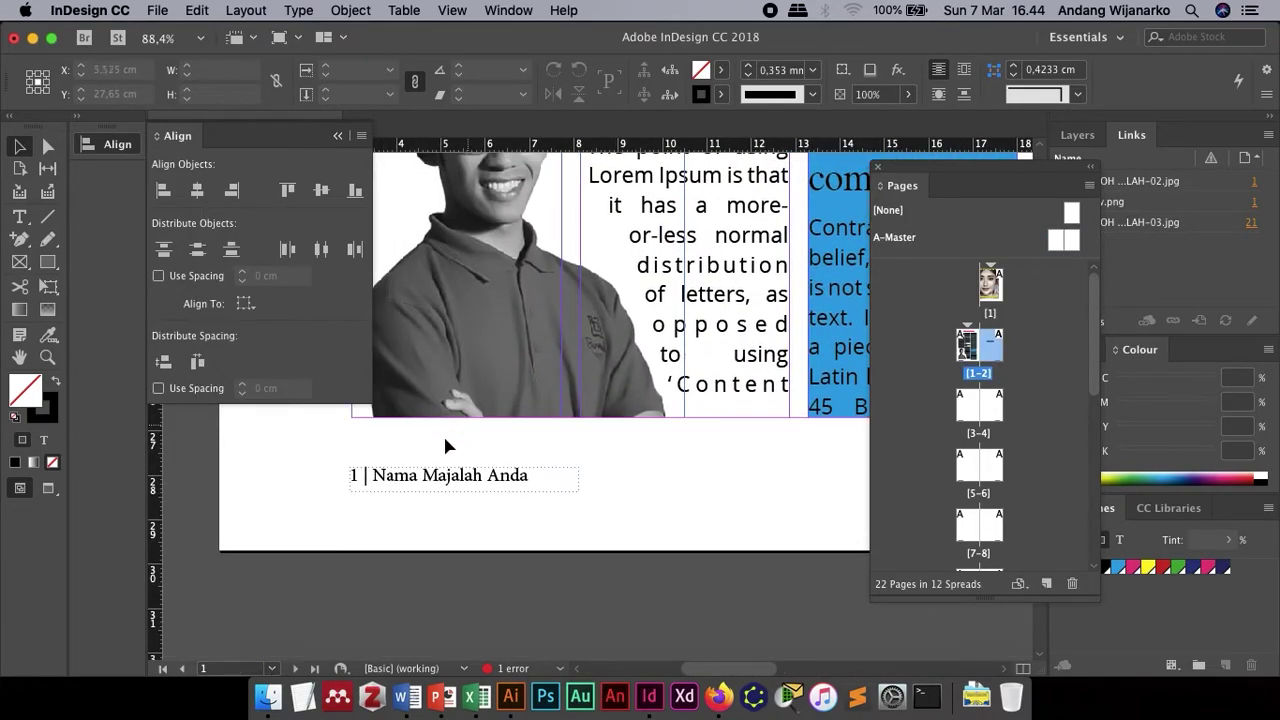
scroll(517, 484, "right", 15)
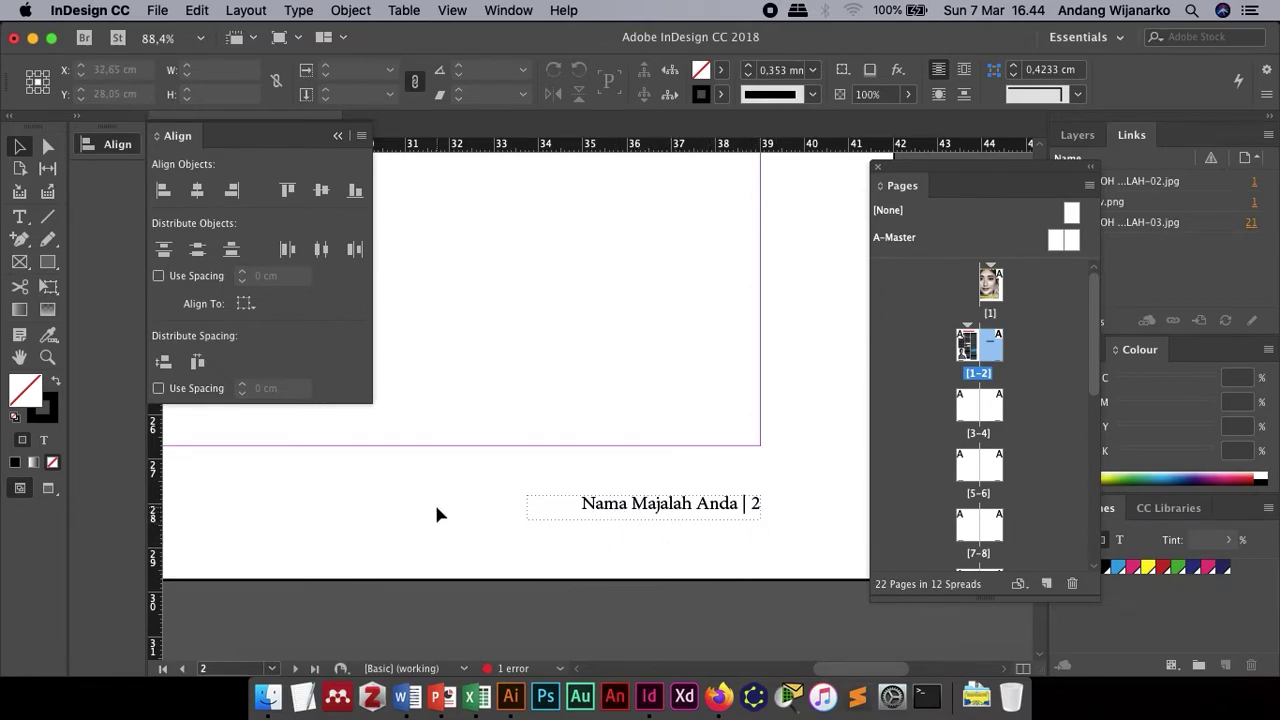
scroll(436, 513, "left", 15)
scroll(437, 515, "right", 5)
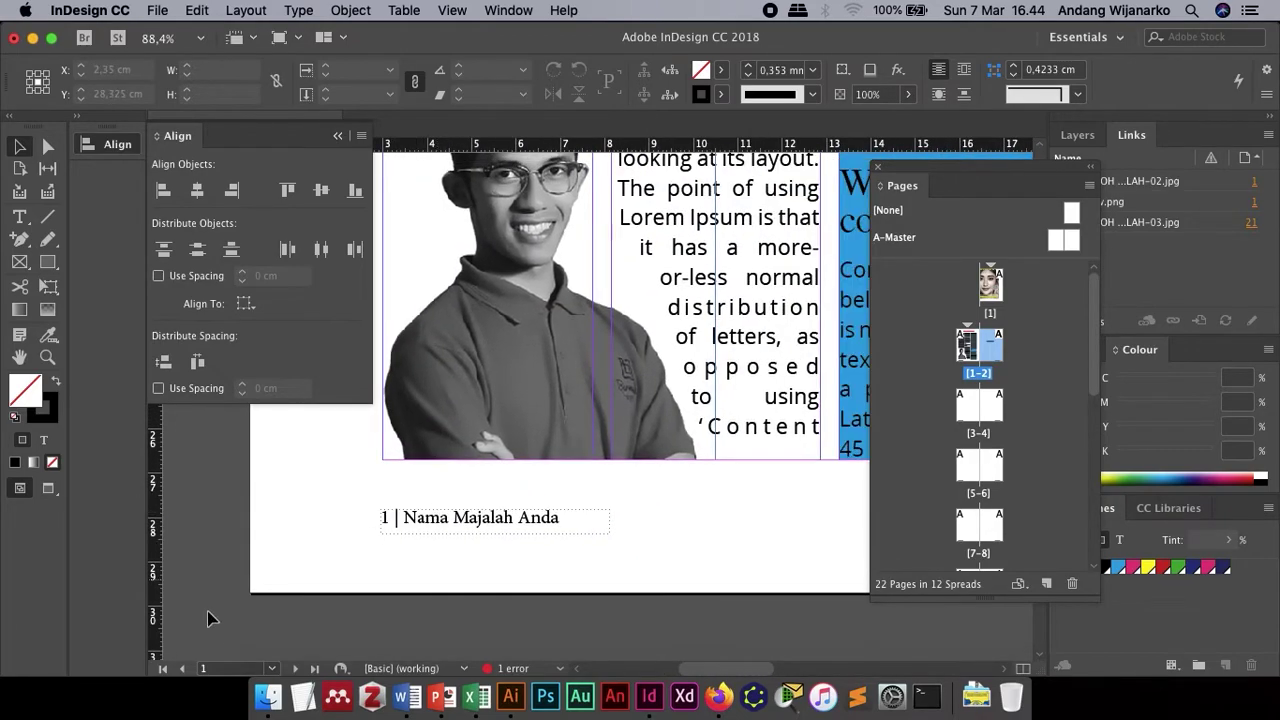
left_click(271, 668)
left_click(256, 652)
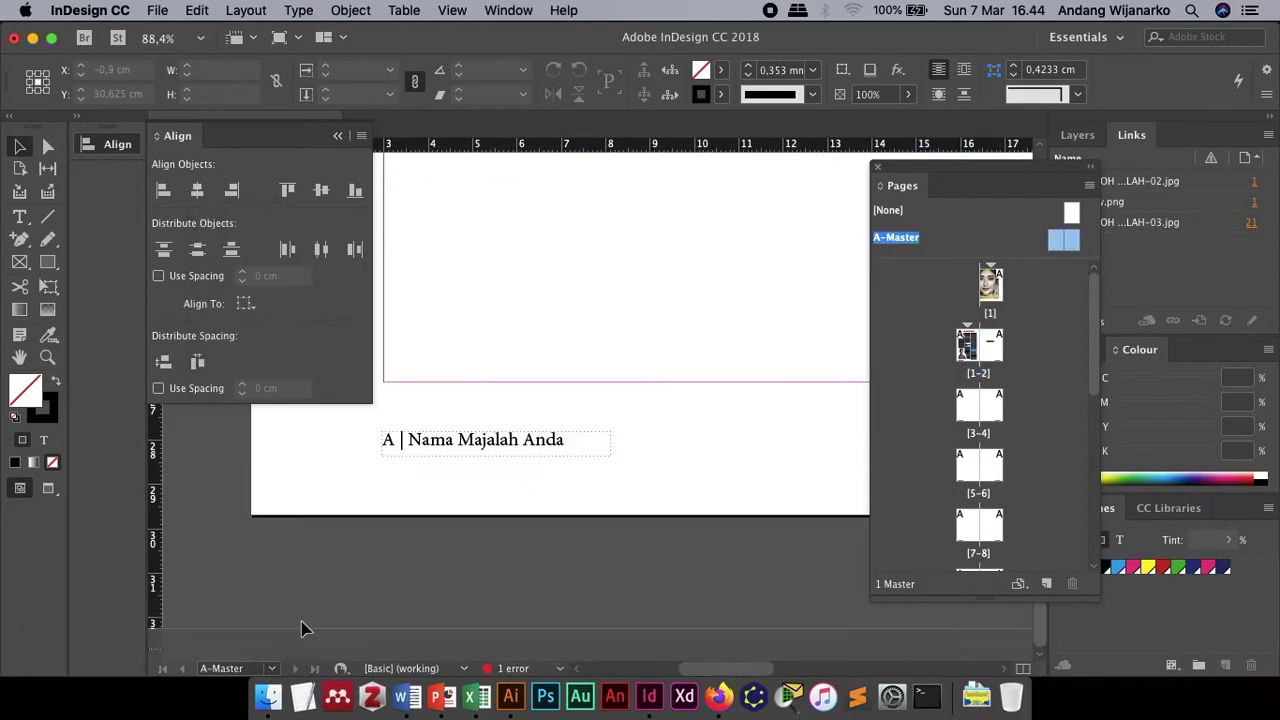
- Draw a rectangle about 4.98 by 0.69 cm over the left page number and magazine name on A-Master
left_click_drag(52, 265, 88, 288)
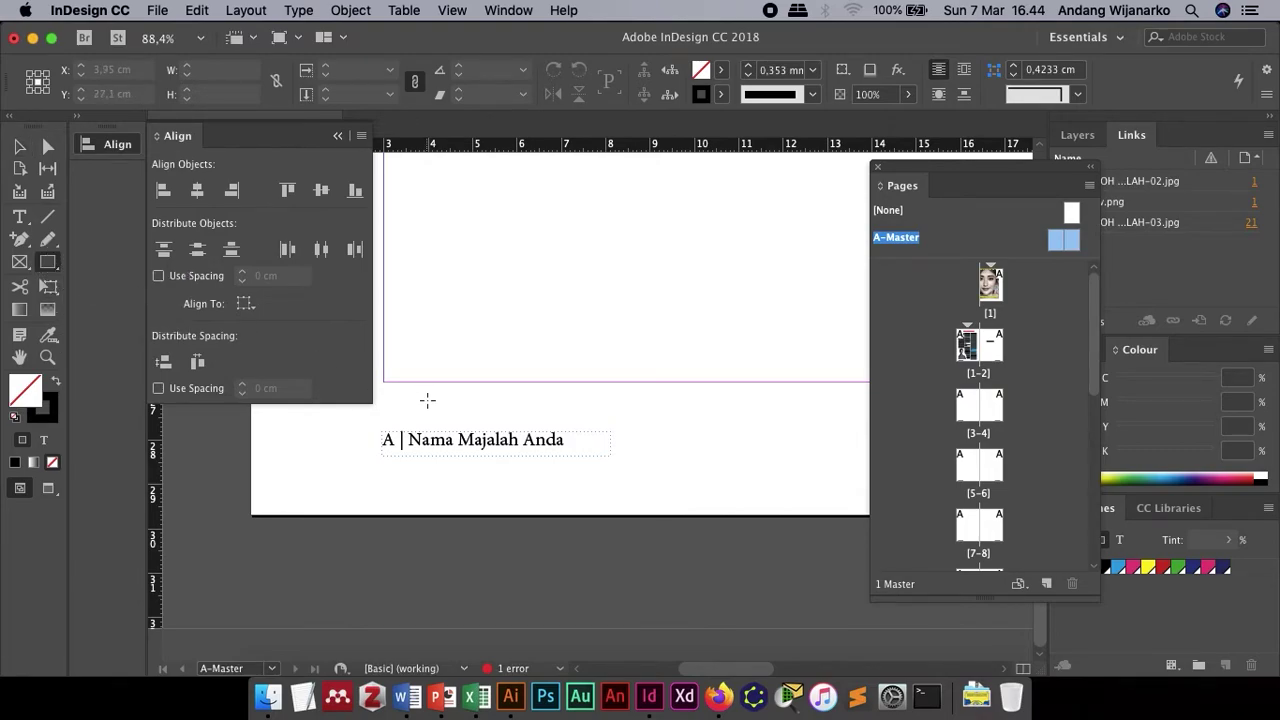
scroll(434, 391, "up", 3)
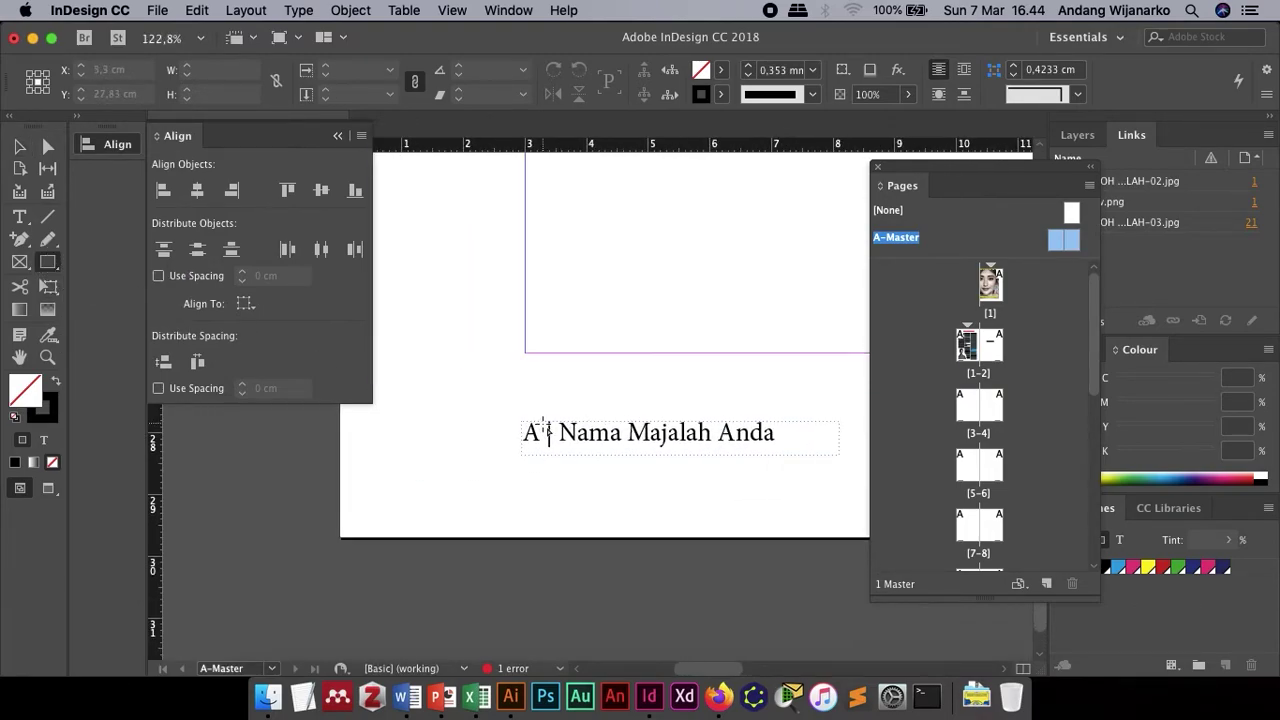
scroll(545, 430, "right", 2)
scroll(545, 430, "down", 1)
mouse_move(442, 385)
left_mouse_down()
mouse_move(486, 422)
mouse_move(749, 429)
left_mouse_up()
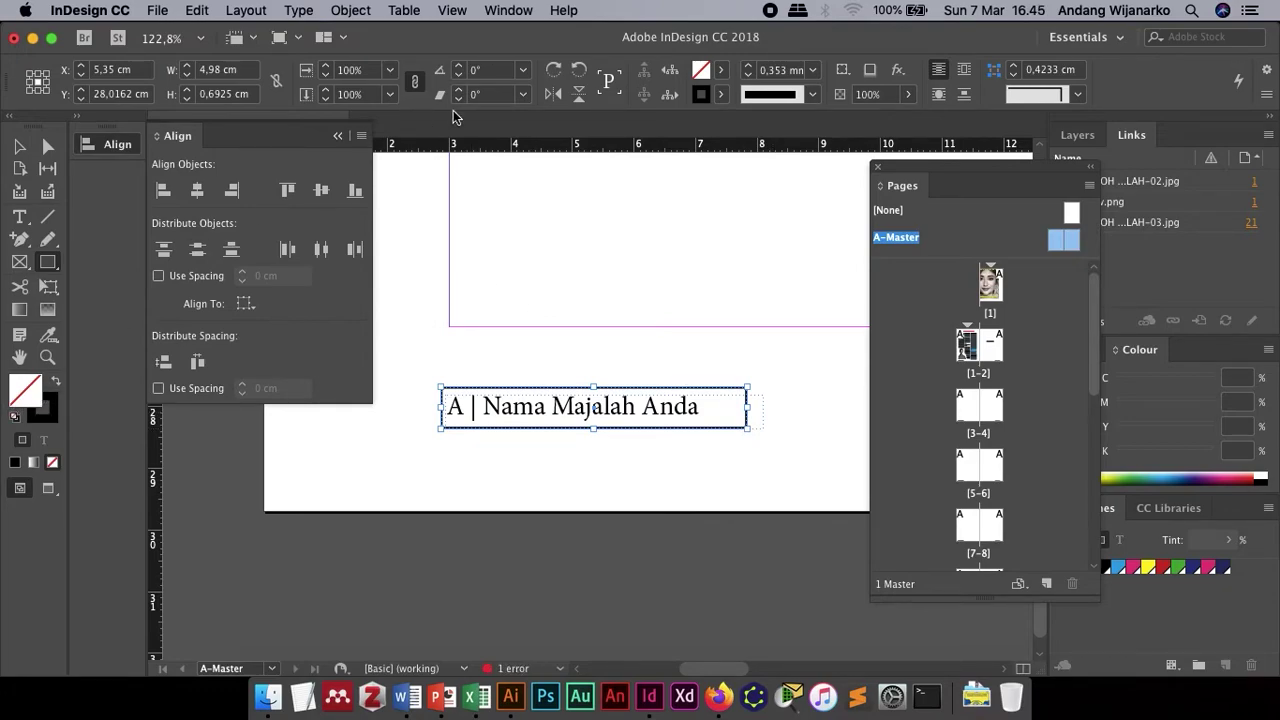
- Fill the footer rectangle with blue (RGB 0, 0, 255) and set its stroke to None
double_click(38, 392)
left_click_drag(623, 474, 634, 514)
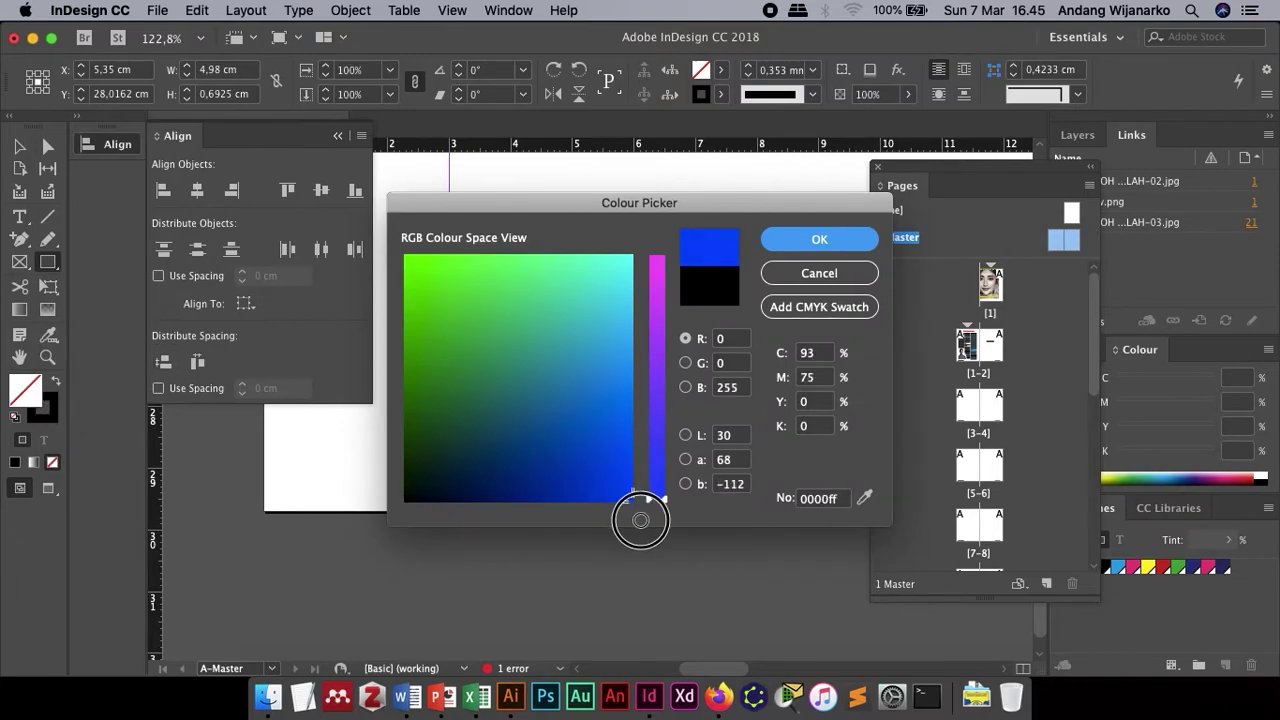
left_click(840, 245)
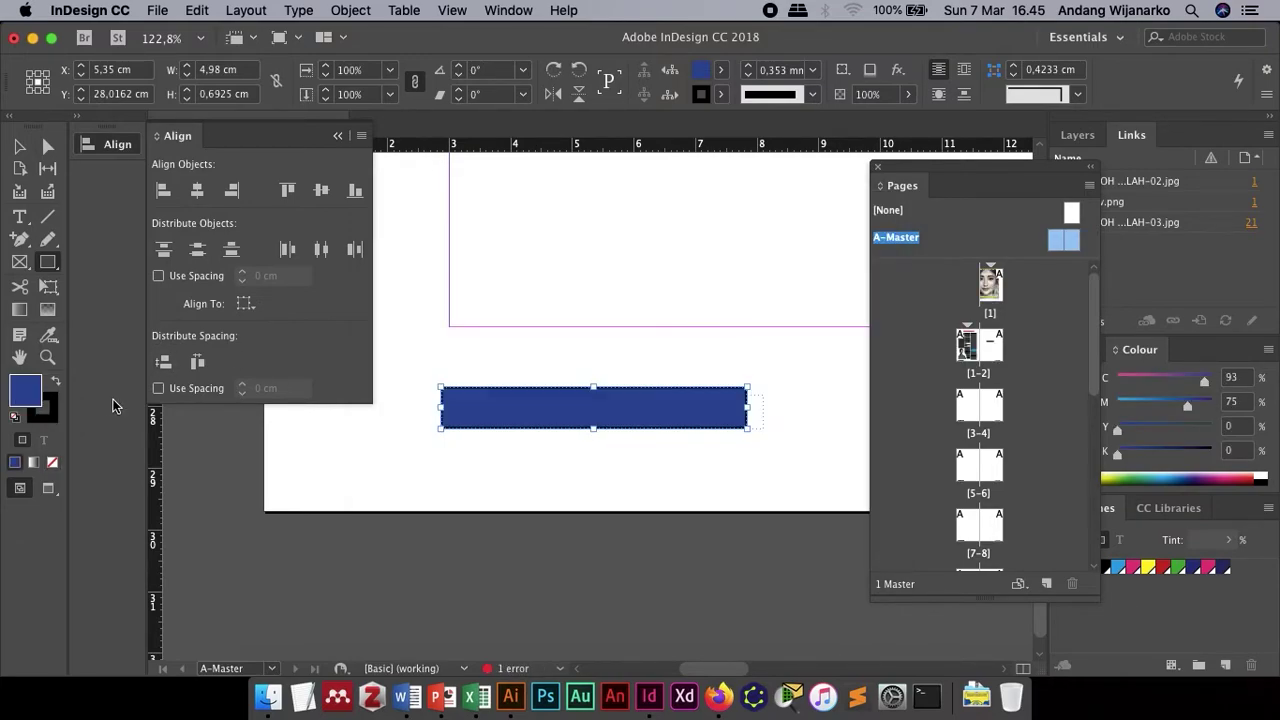
left_click(721, 94)
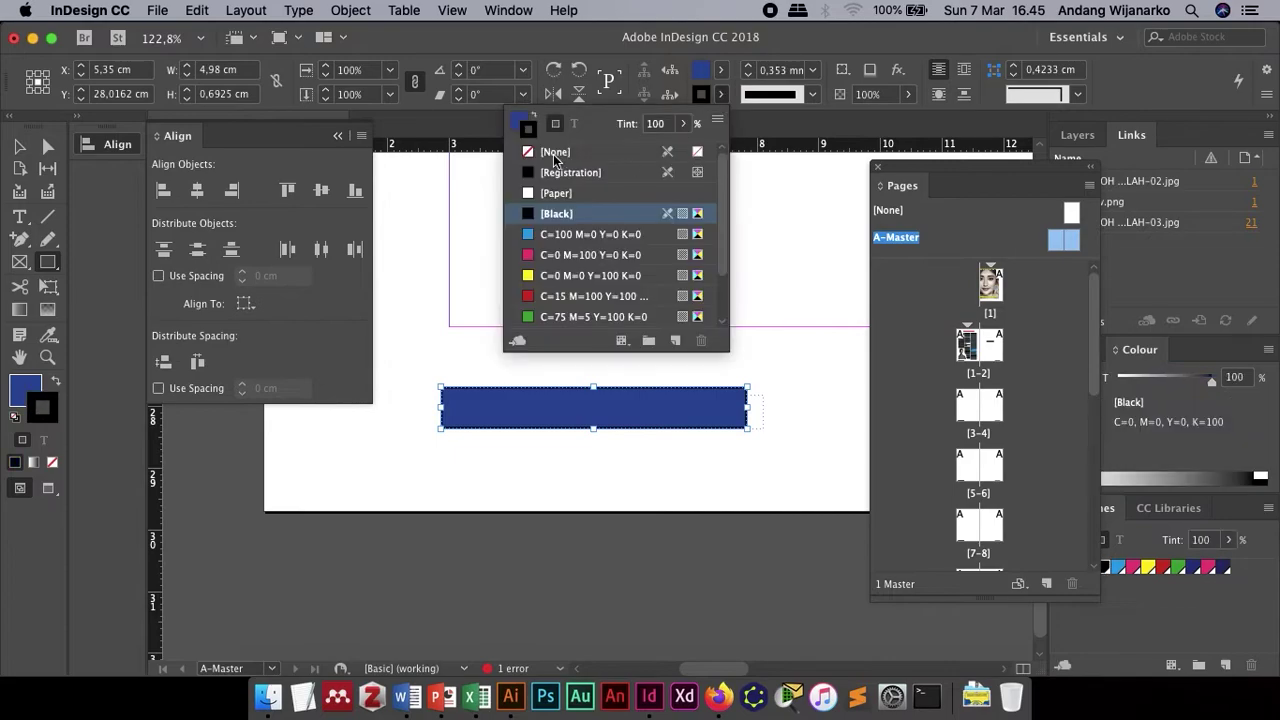
left_click(617, 156)
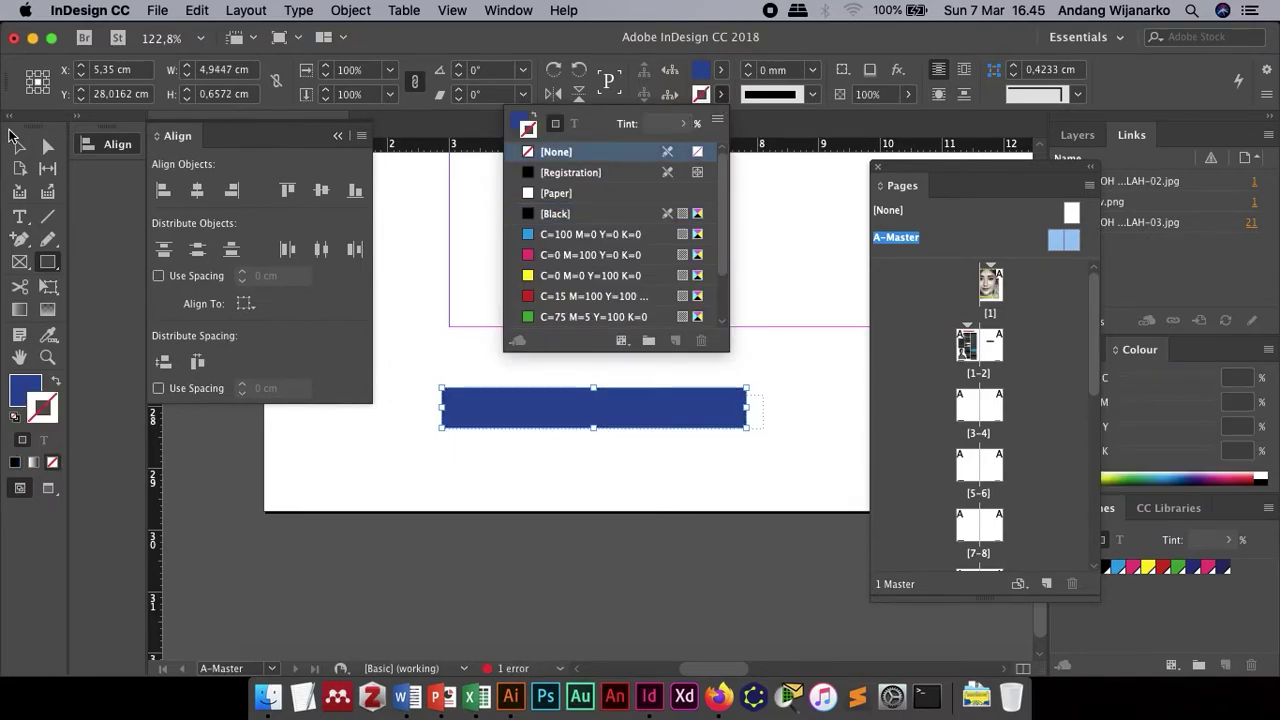
left_click(19, 146)
left_click(517, 470)
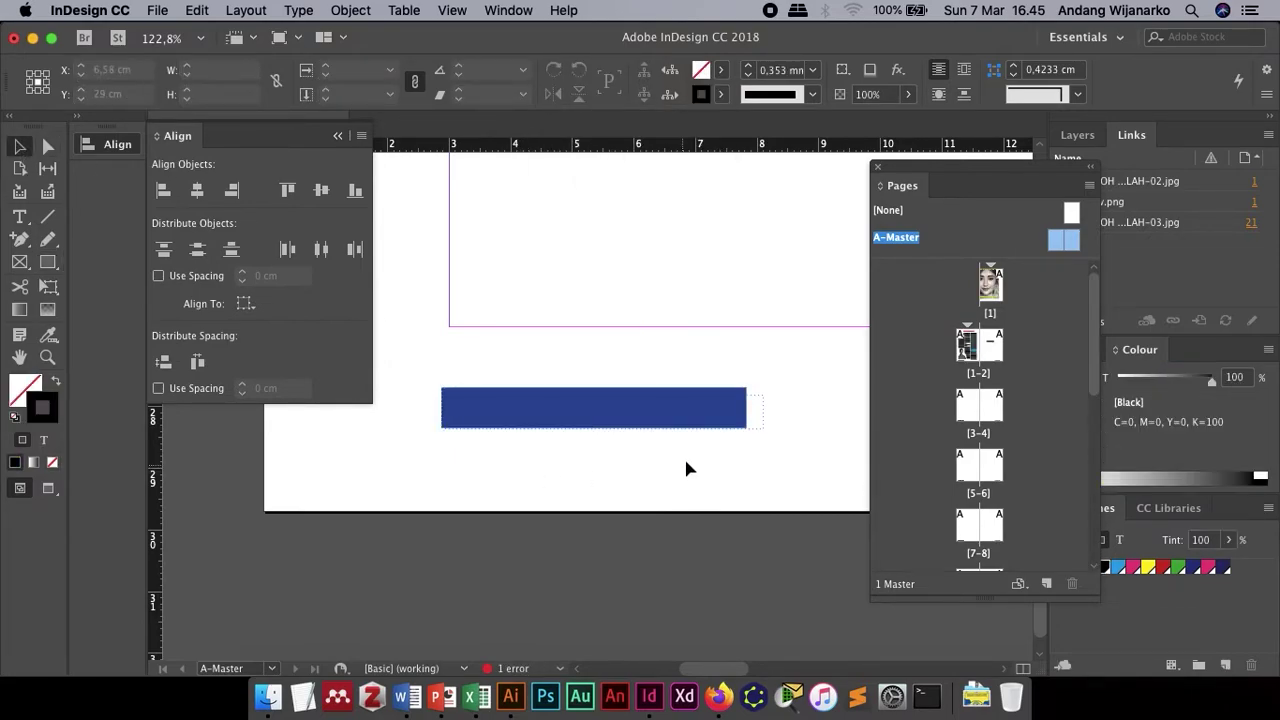
- Send the blue rectangle to the back, behind the left footer text
left_click(706, 420)
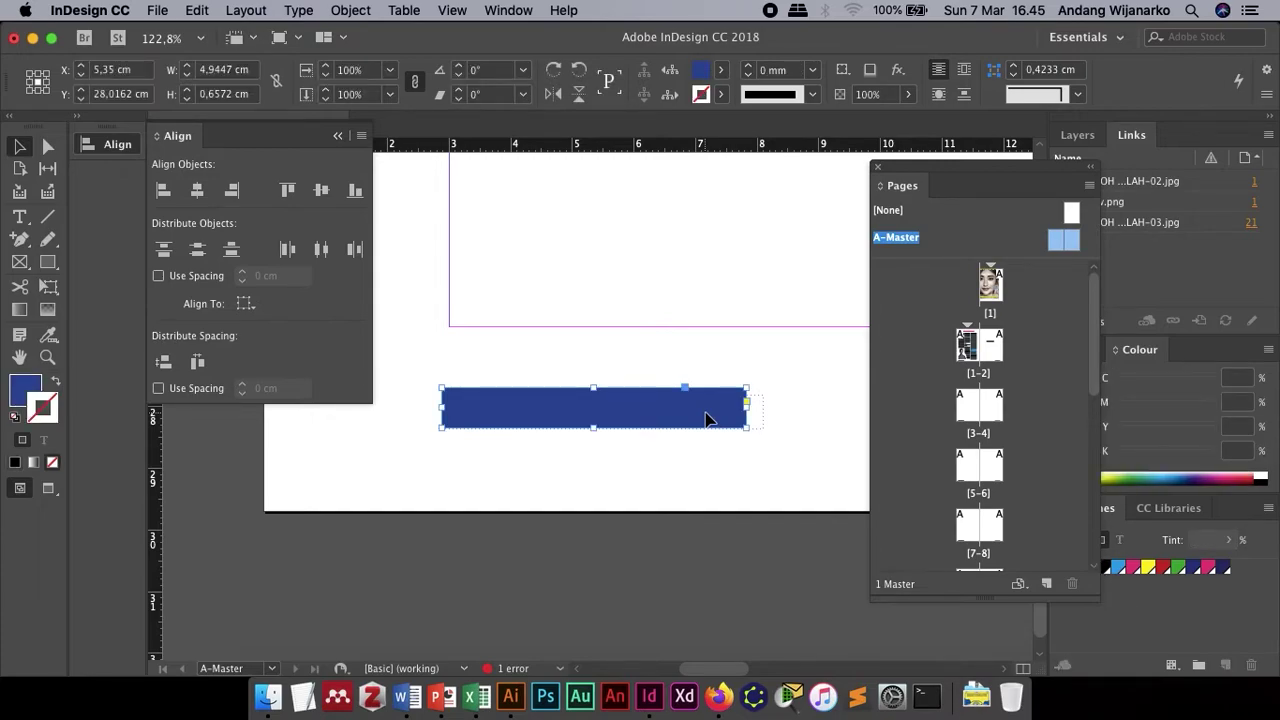
right_click(706, 419)
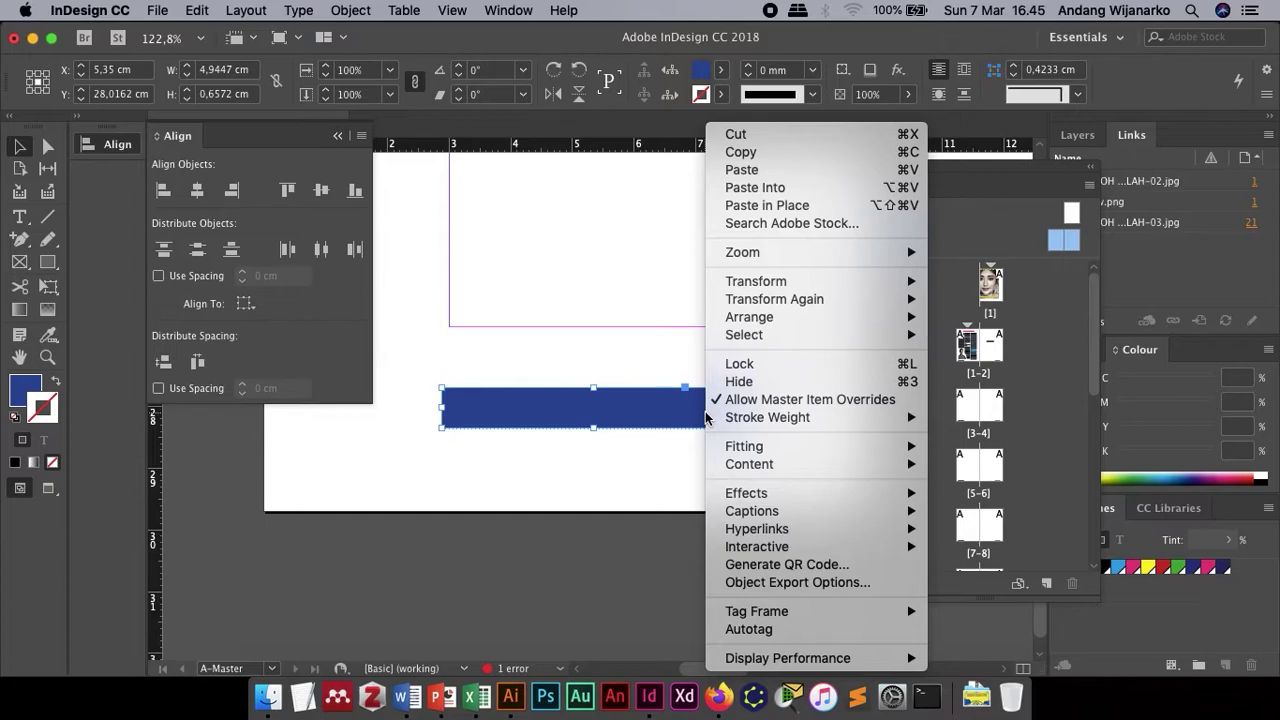
mouse_move(866, 321)
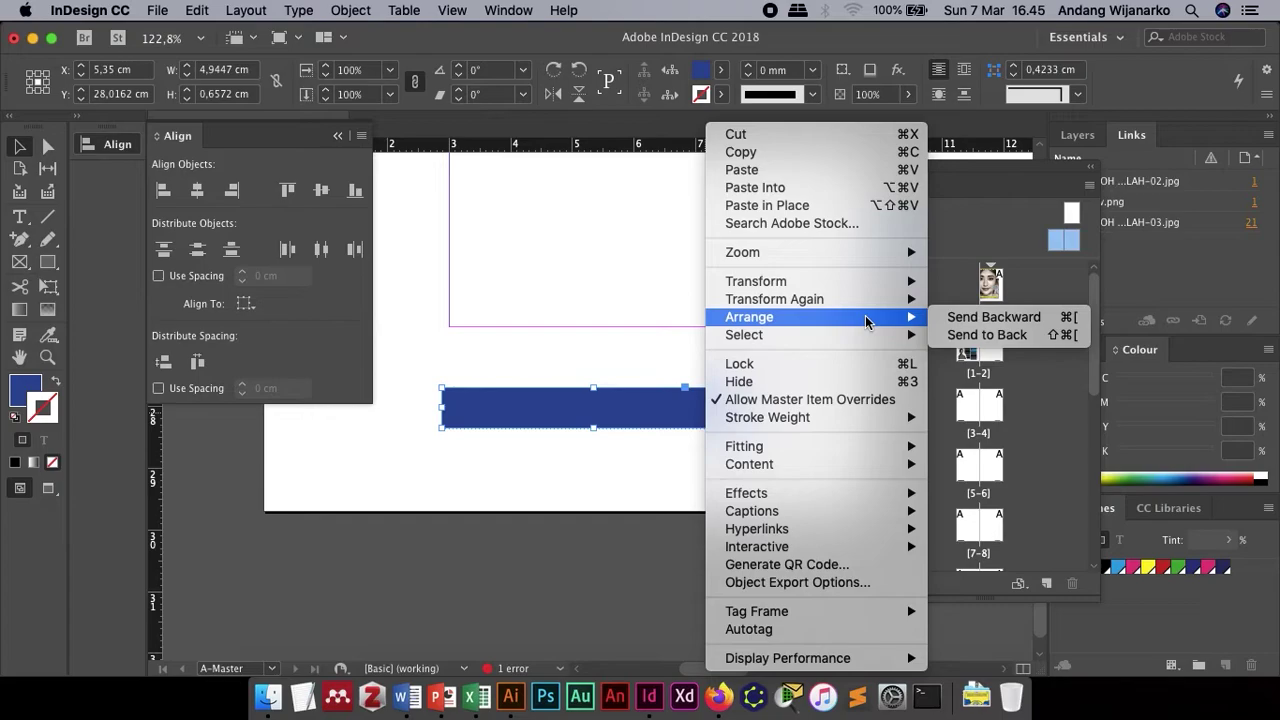
left_click(977, 345)
left_click(707, 473)
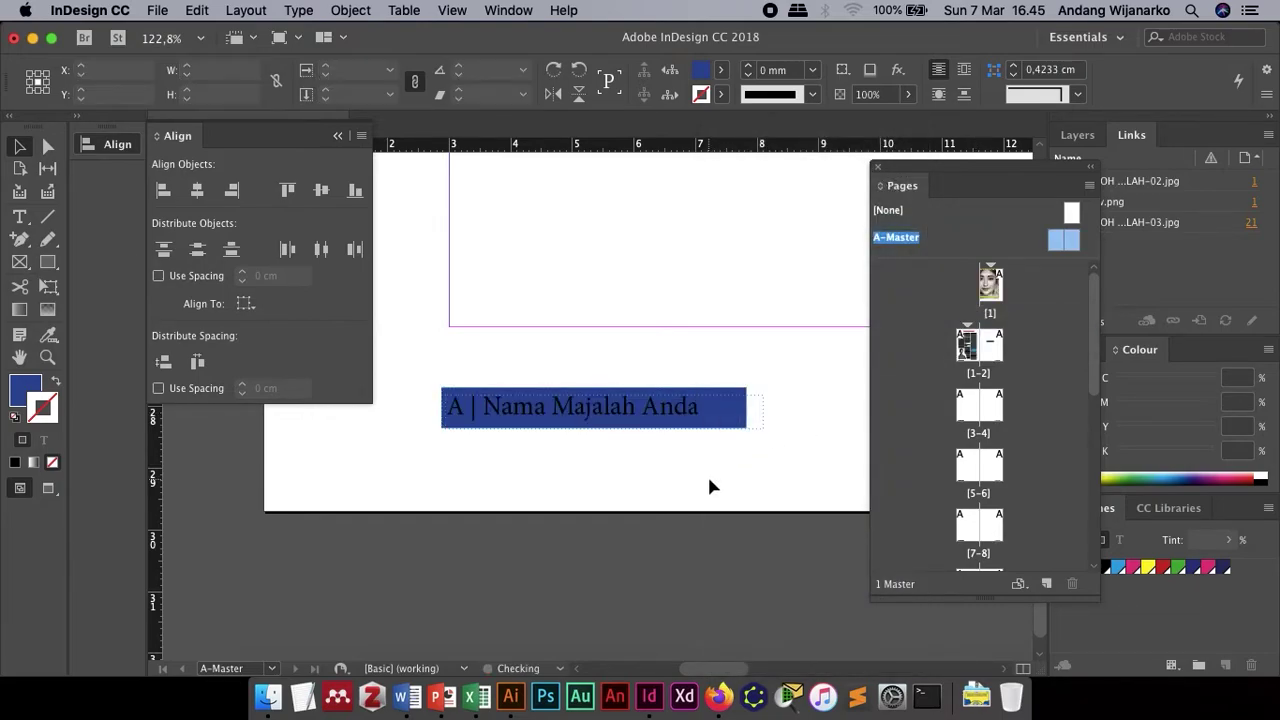
- Colour all of the left footer text with the Paper swatch
left_click(643, 419)
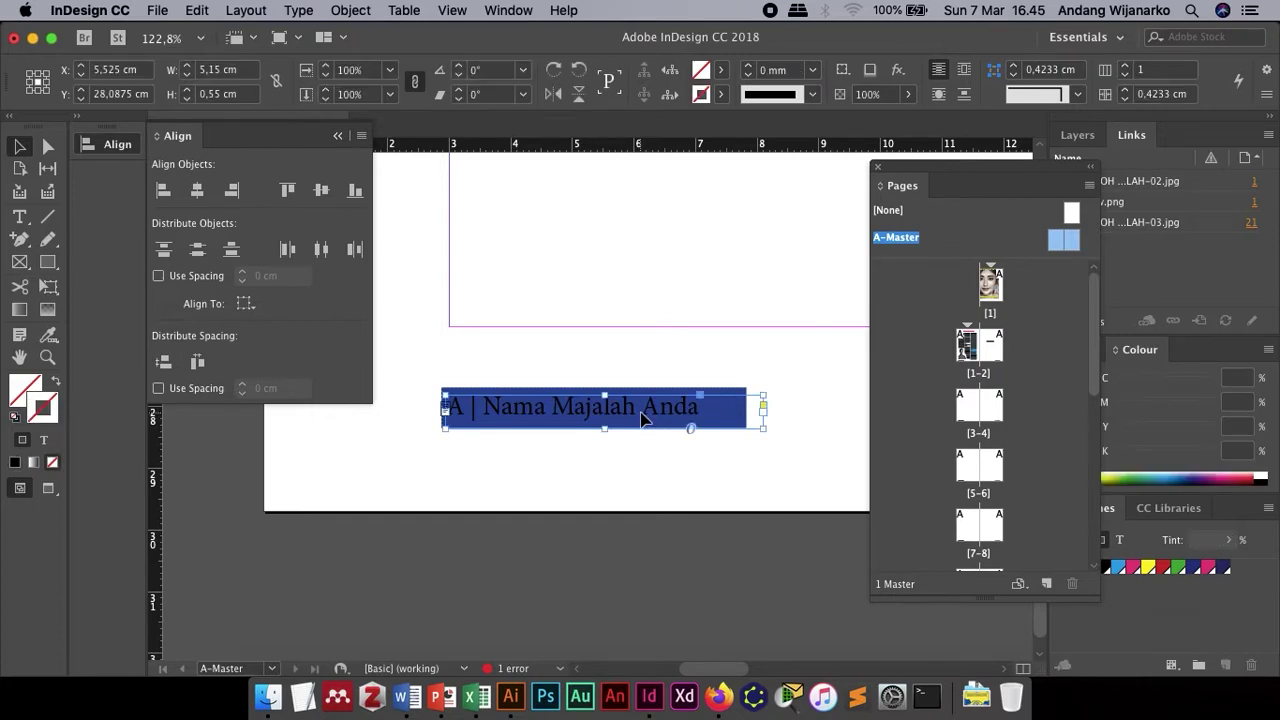
double_click(643, 419)
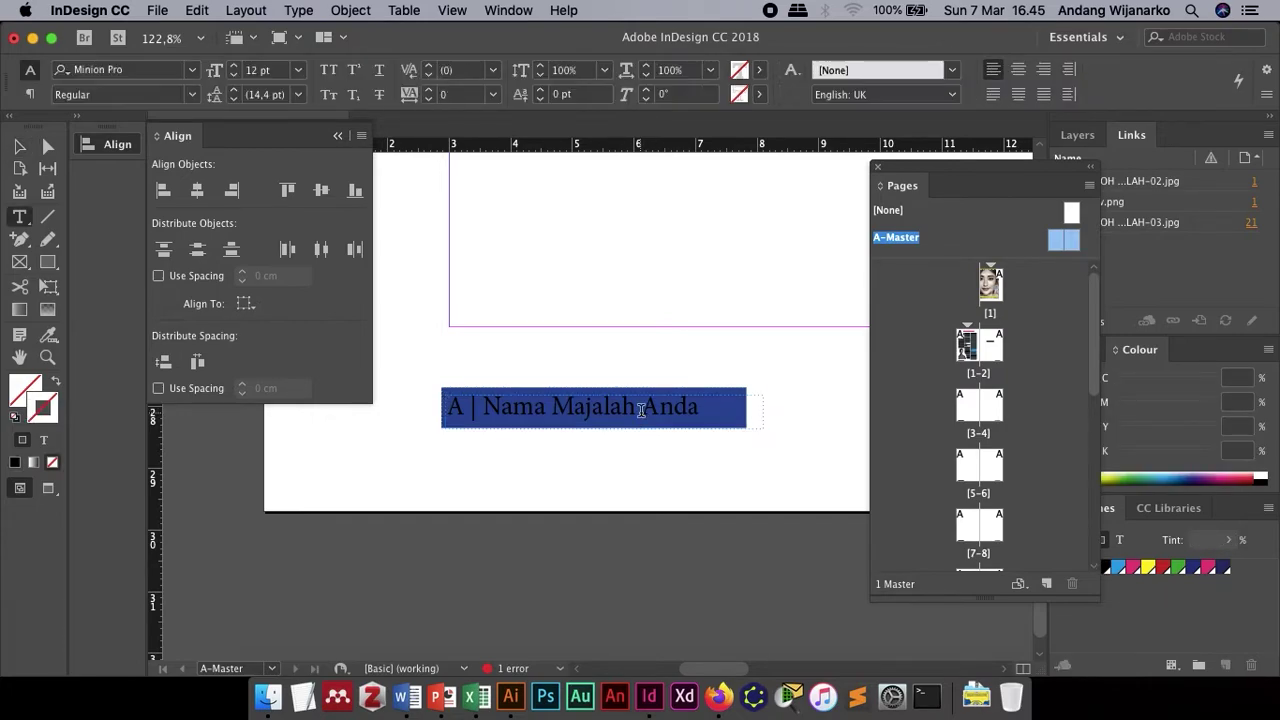
key("super+a")
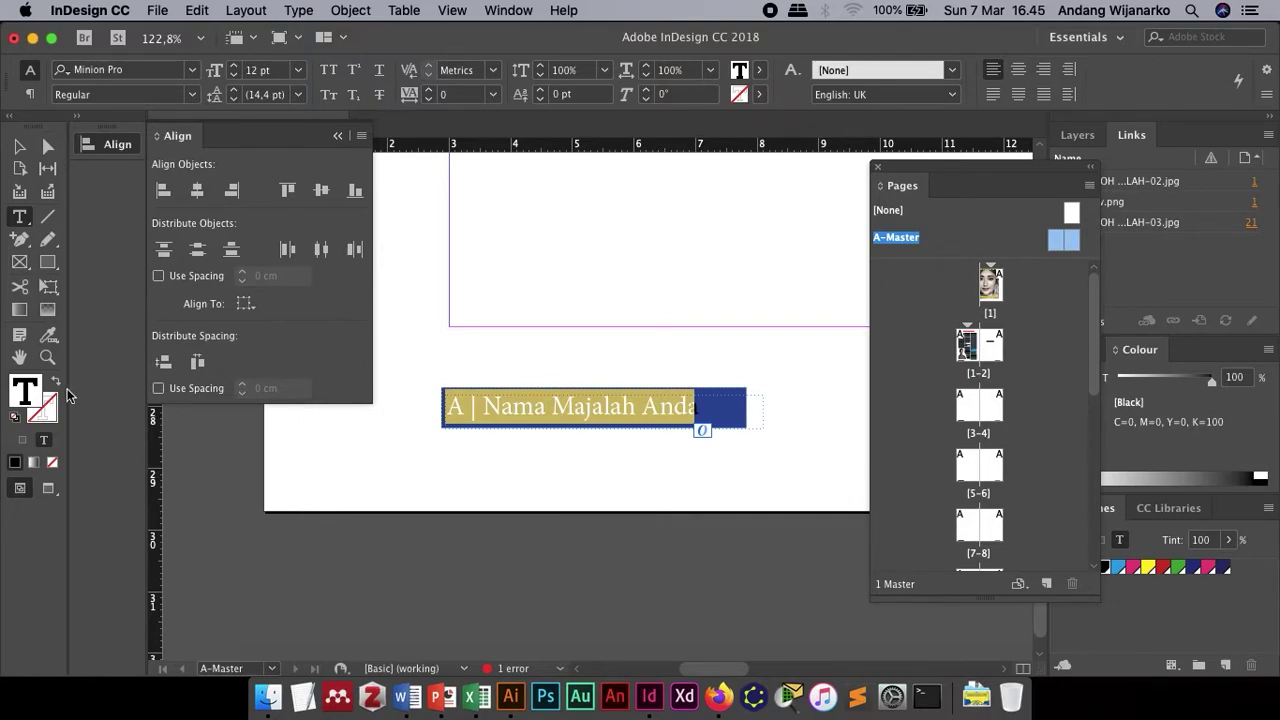
left_click(752, 72)
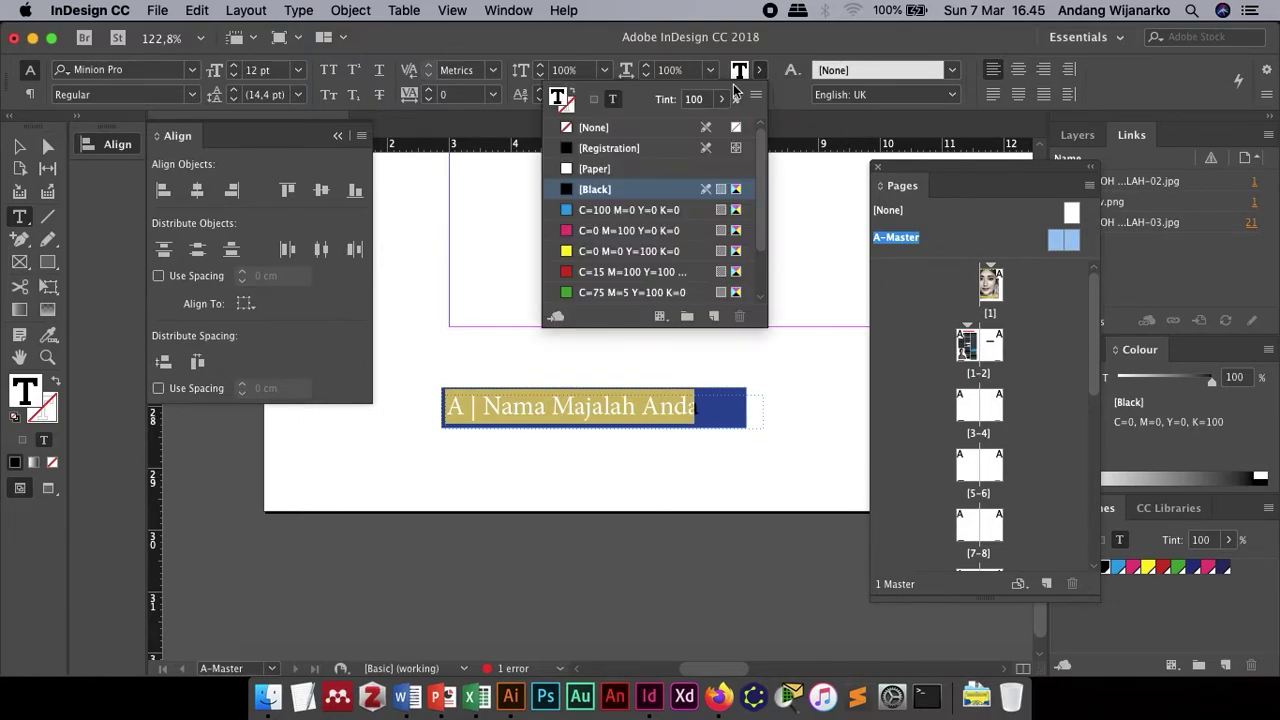
left_click(622, 169)
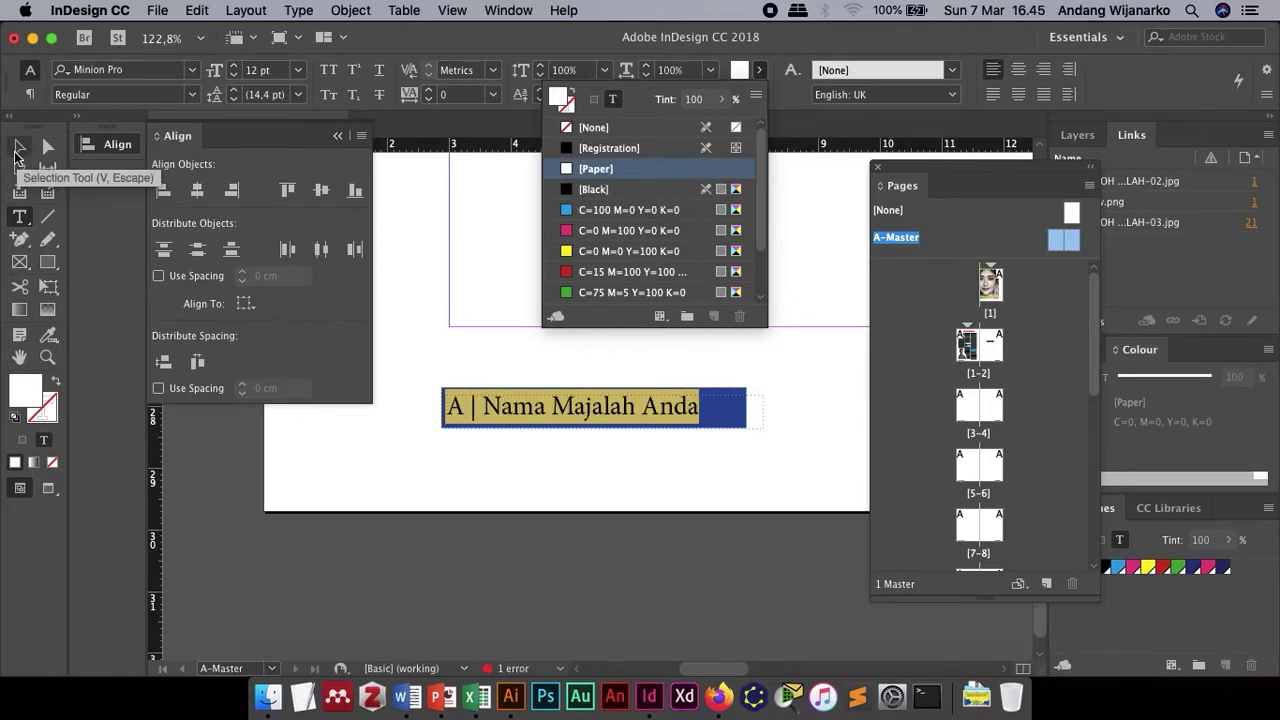
left_click(18, 148)
left_click(597, 491)
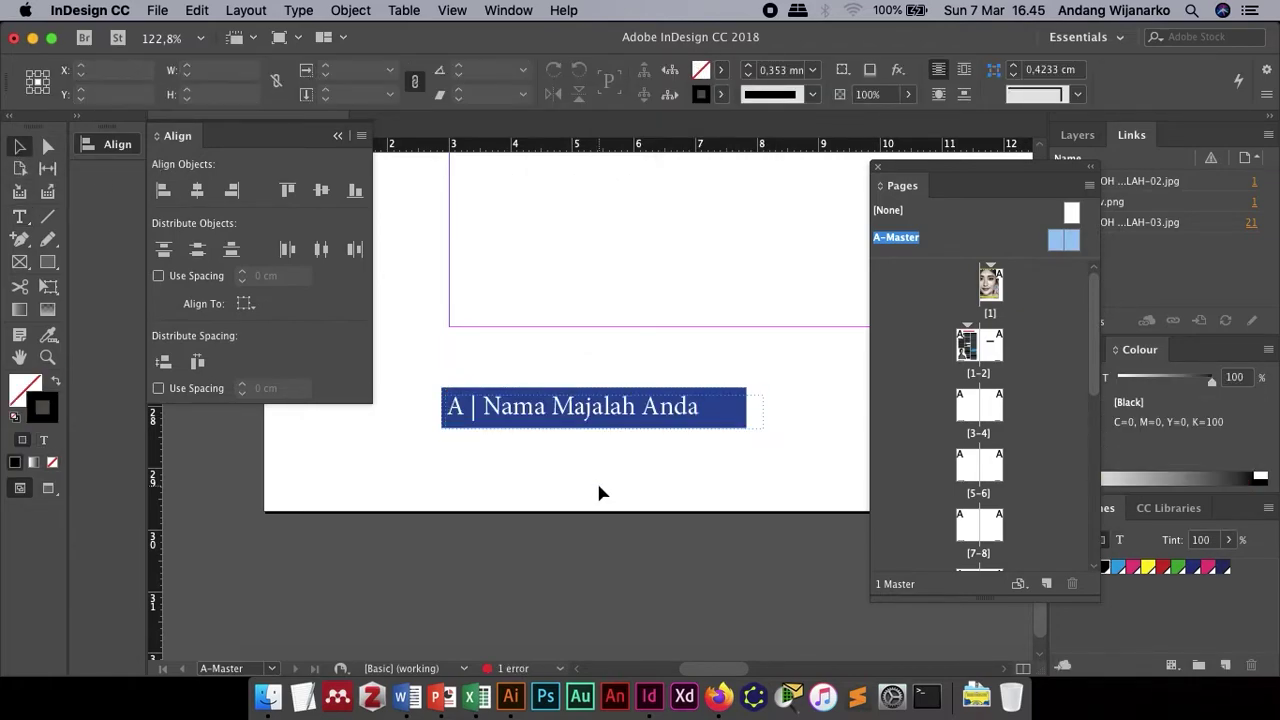
- Copy the blue rectangle to the right page of A-Master and place it over the right footer text
left_click(724, 394)
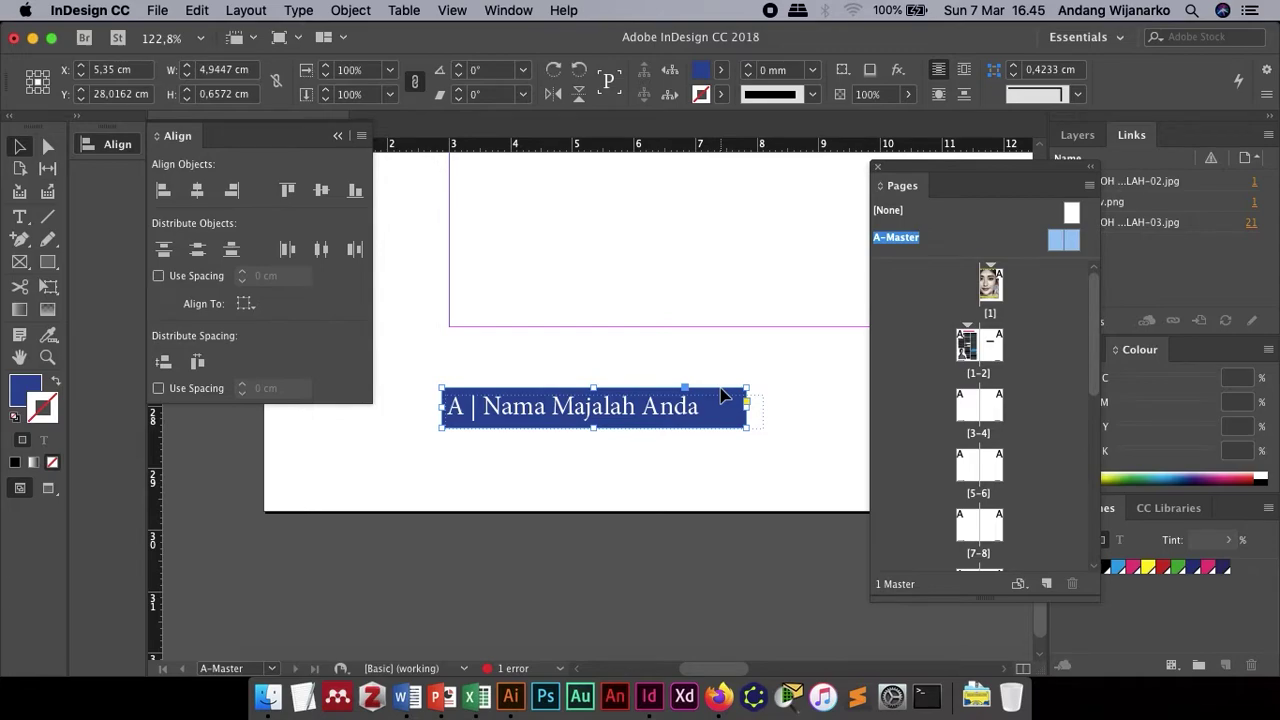
scroll(720, 389, "right", 15)
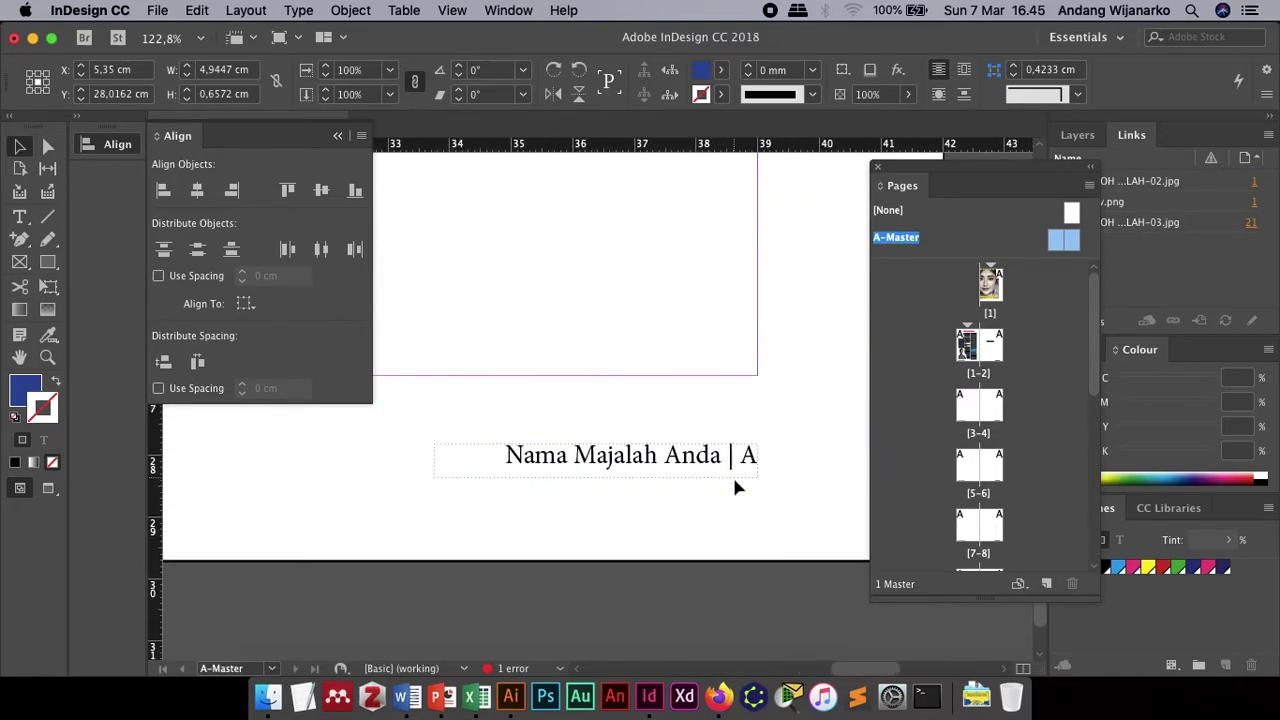
left_click(738, 466)
key("ctrl+v")
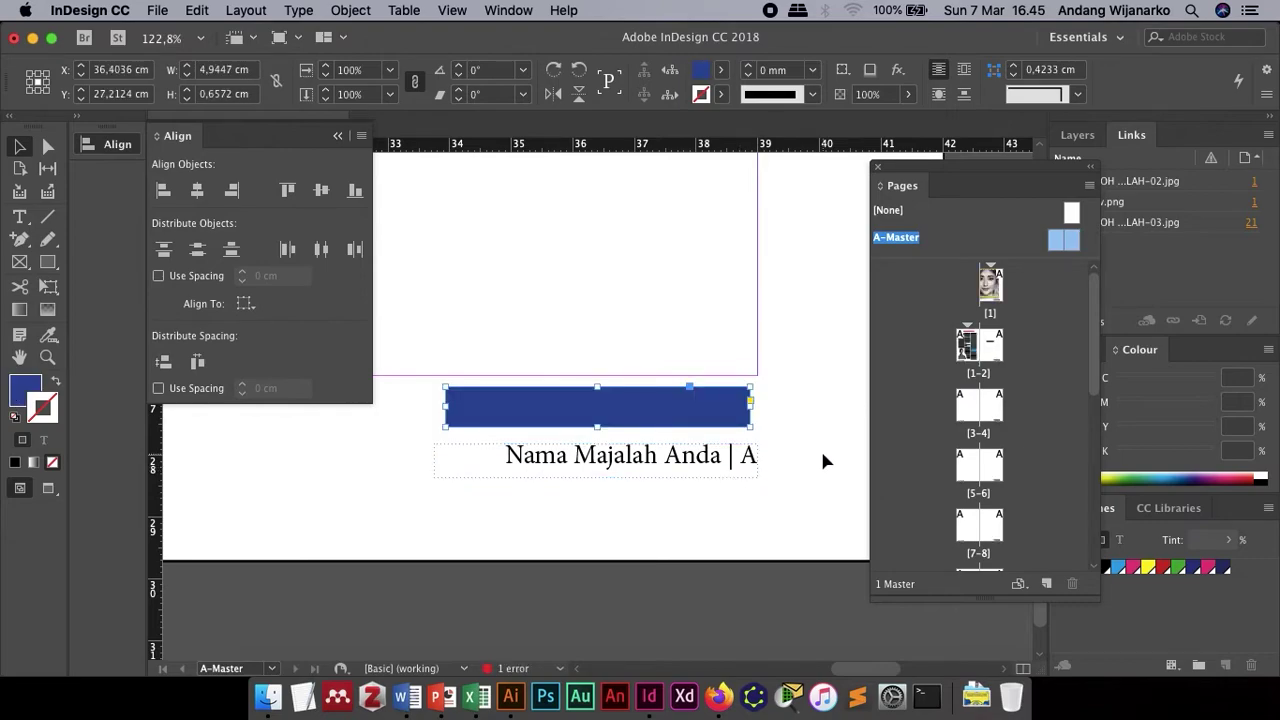
left_click_drag(734, 423, 744, 479)
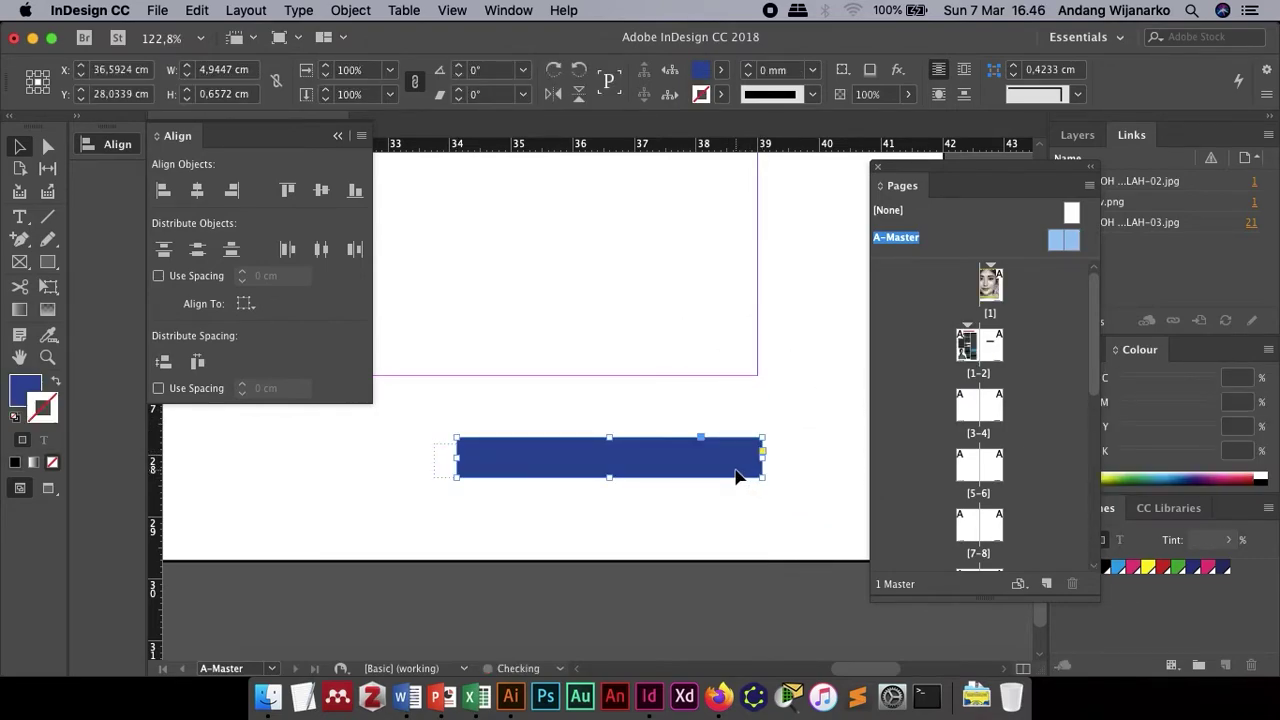
- Send the copied rectangle to the back, behind the right footer text
right_click(724, 470)
mouse_move(856, 317)
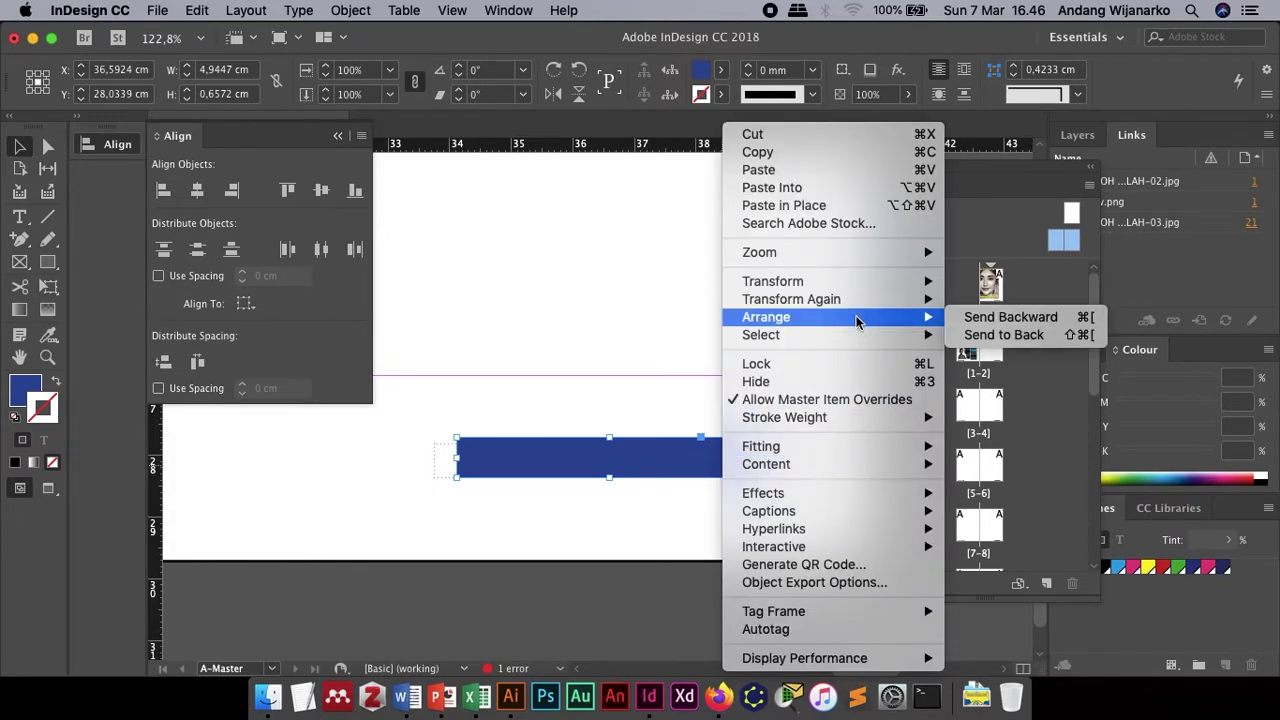
left_click(1030, 336)
left_click(660, 466)
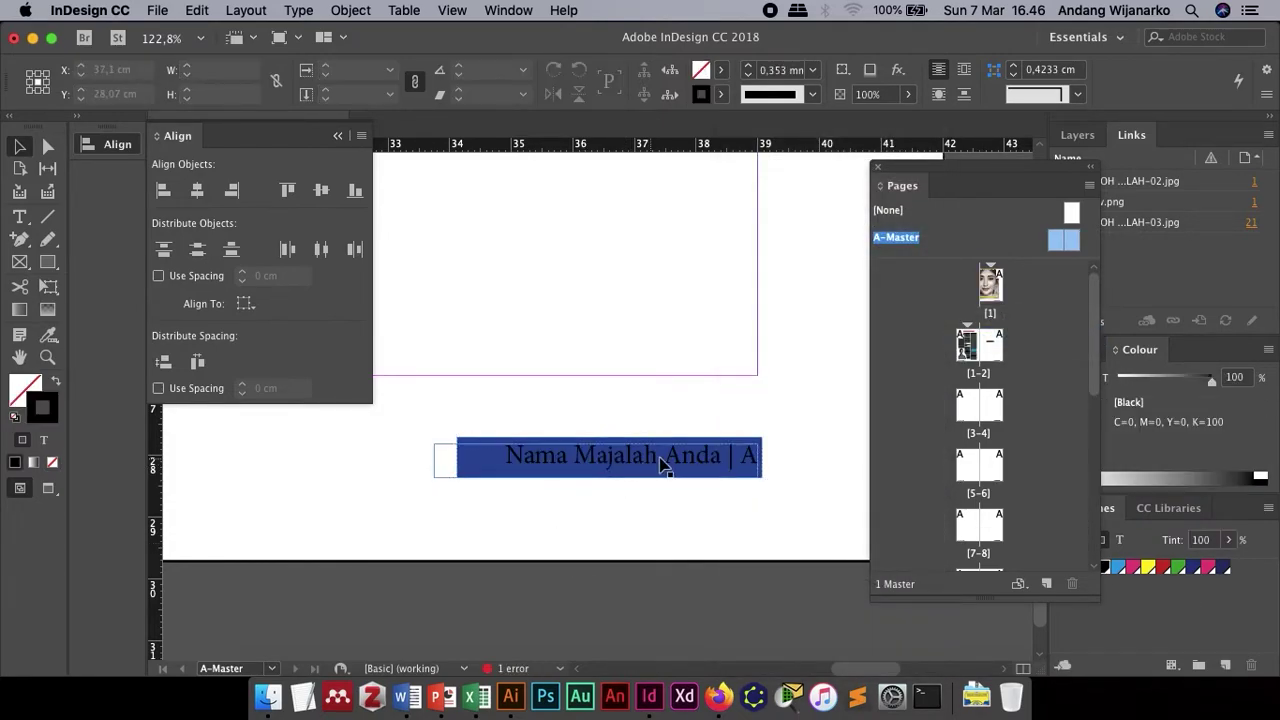
- Colour the entire right footer text, including its first letter, with the Paper swatch
double_click(664, 457)
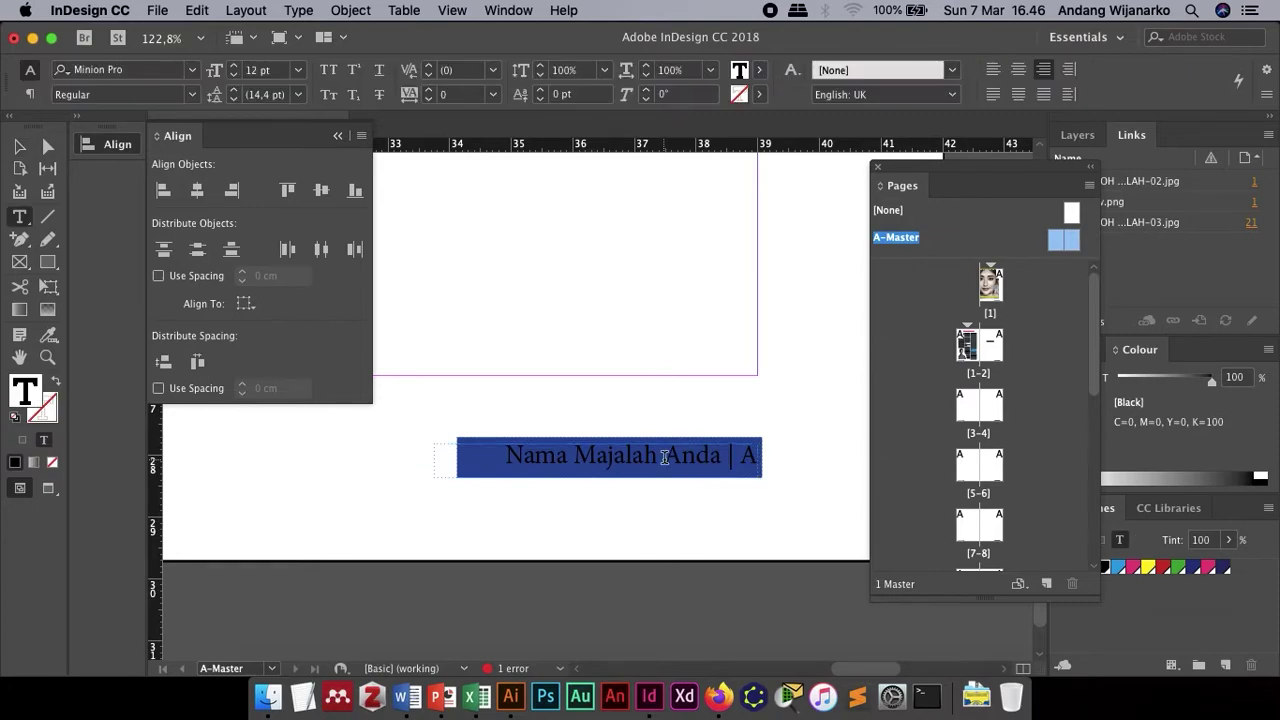
left_click_drag(508, 456, 763, 470)
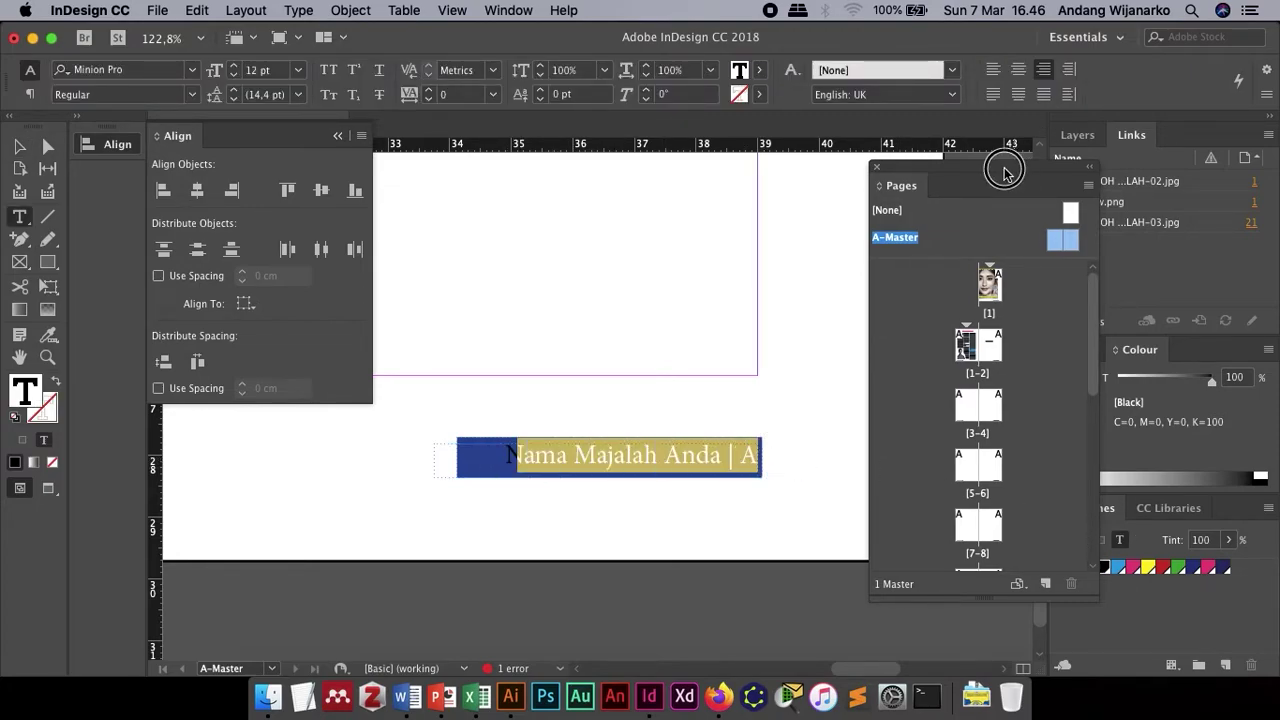
left_click_drag(1013, 172, 930, 147)
left_click(1089, 567)
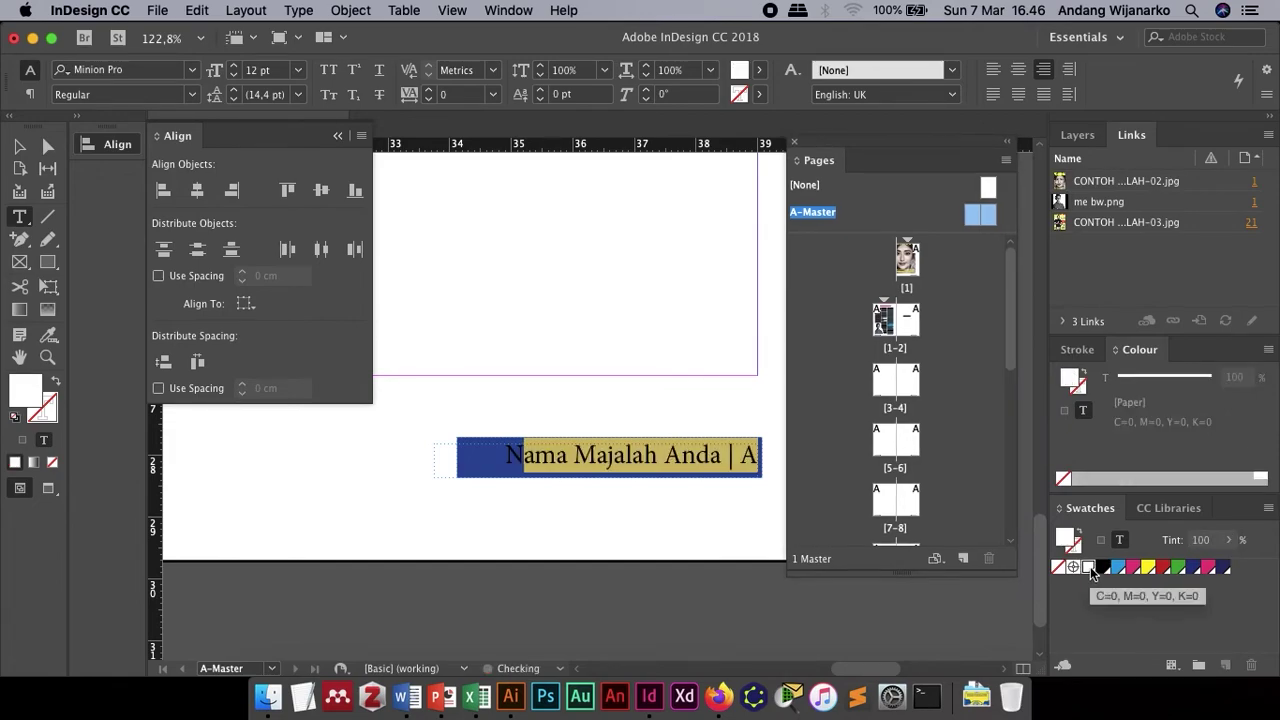
left_click(17, 146)
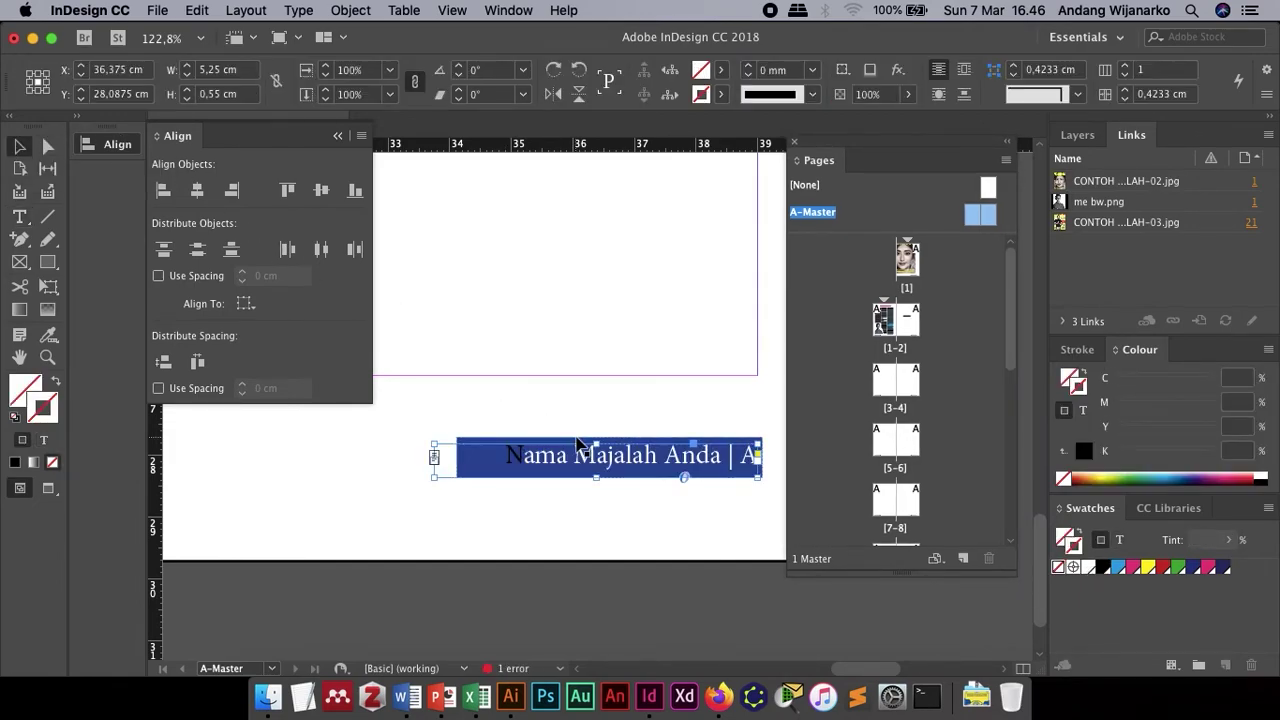
double_click(522, 456)
left_click_drag(522, 456, 500, 457)
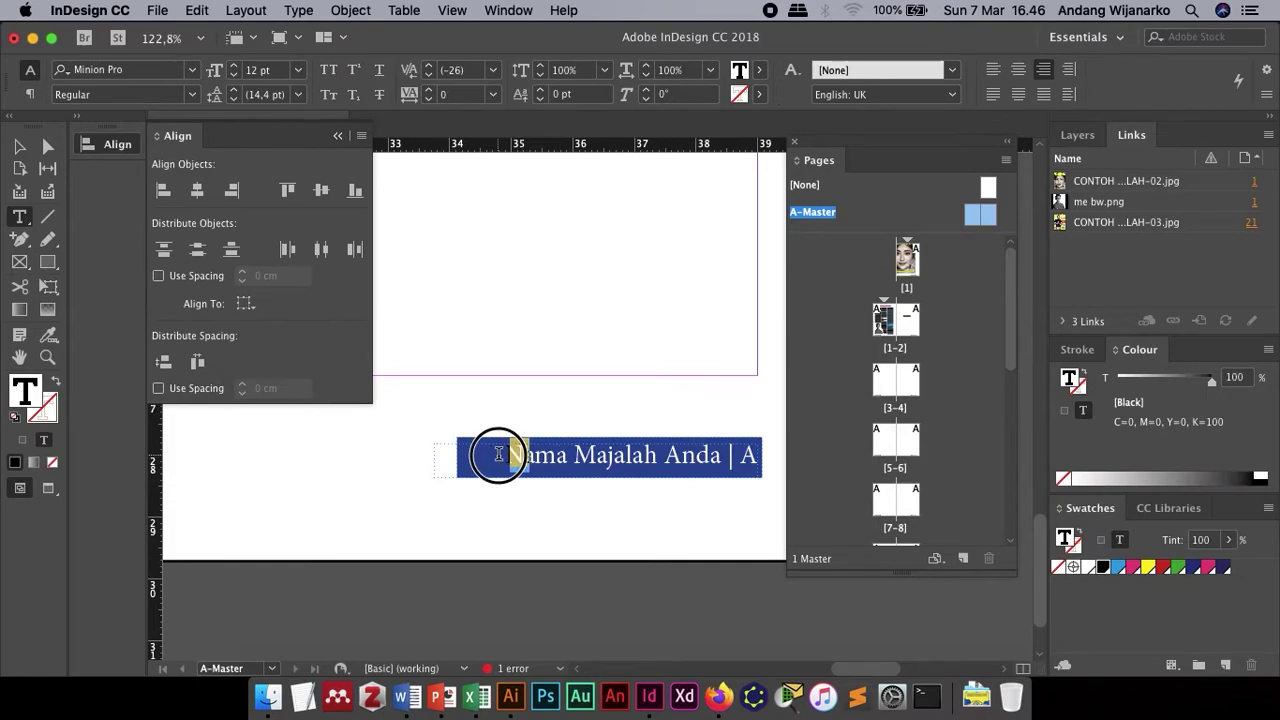
left_click(1089, 567)
key("Escape")
left_click(470, 538)
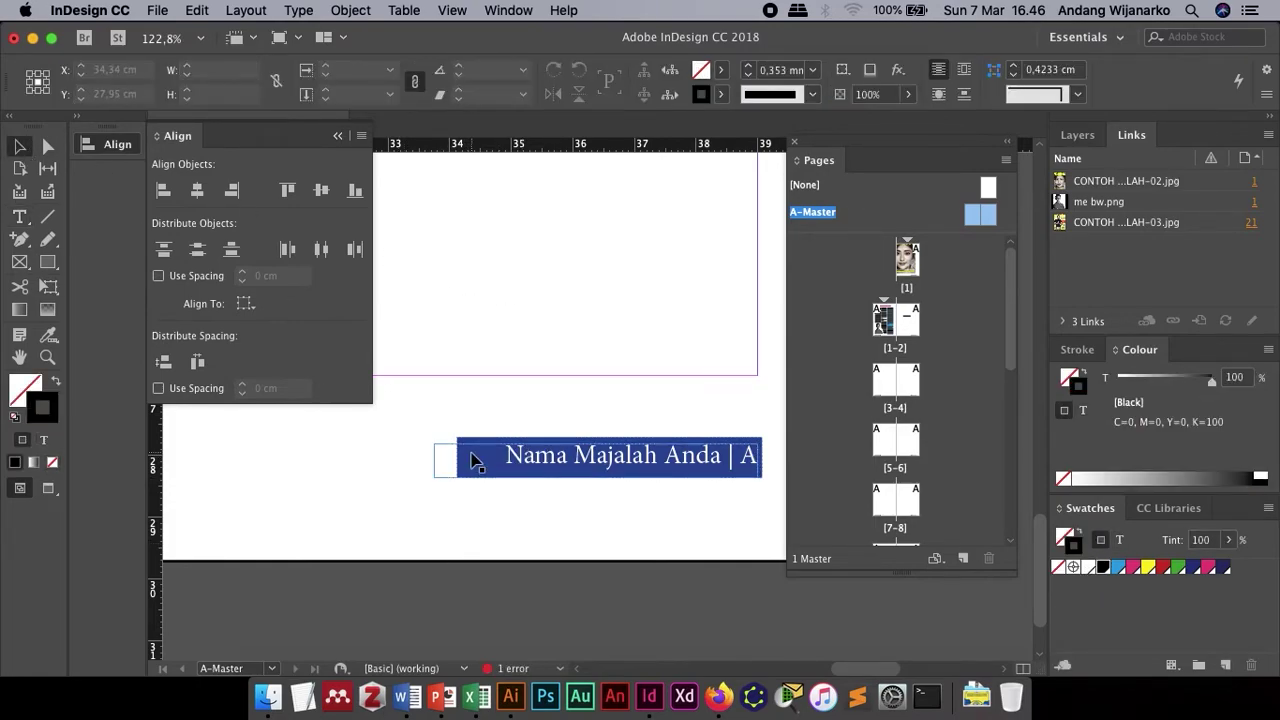
- Narrow the blue rectangles to fit their text, the right one to about 4.36 cm and the left one to about 4.26 cm
left_click(487, 447)
left_click_drag(460, 455, 492, 458)
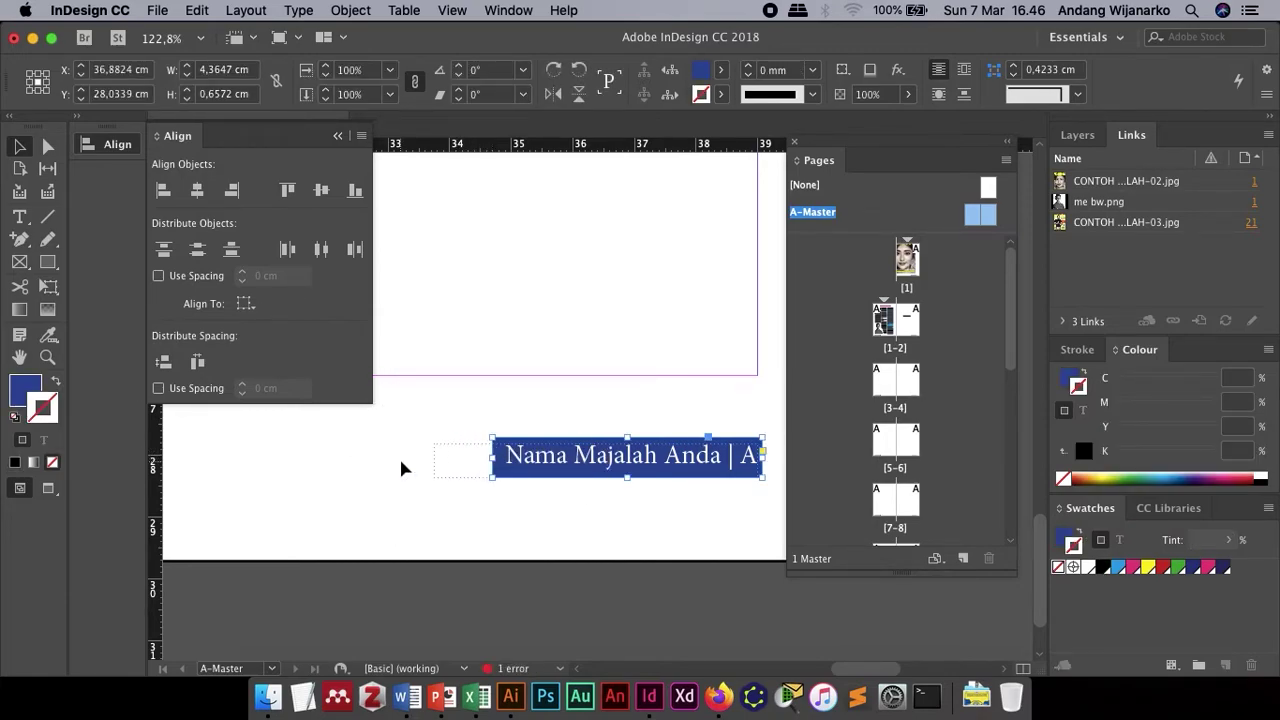
scroll(399, 456, "right", 5)
scroll(399, 456, "down", 1)
scroll(399, 456, "left", 3)
scroll(399, 456, "up", 2)
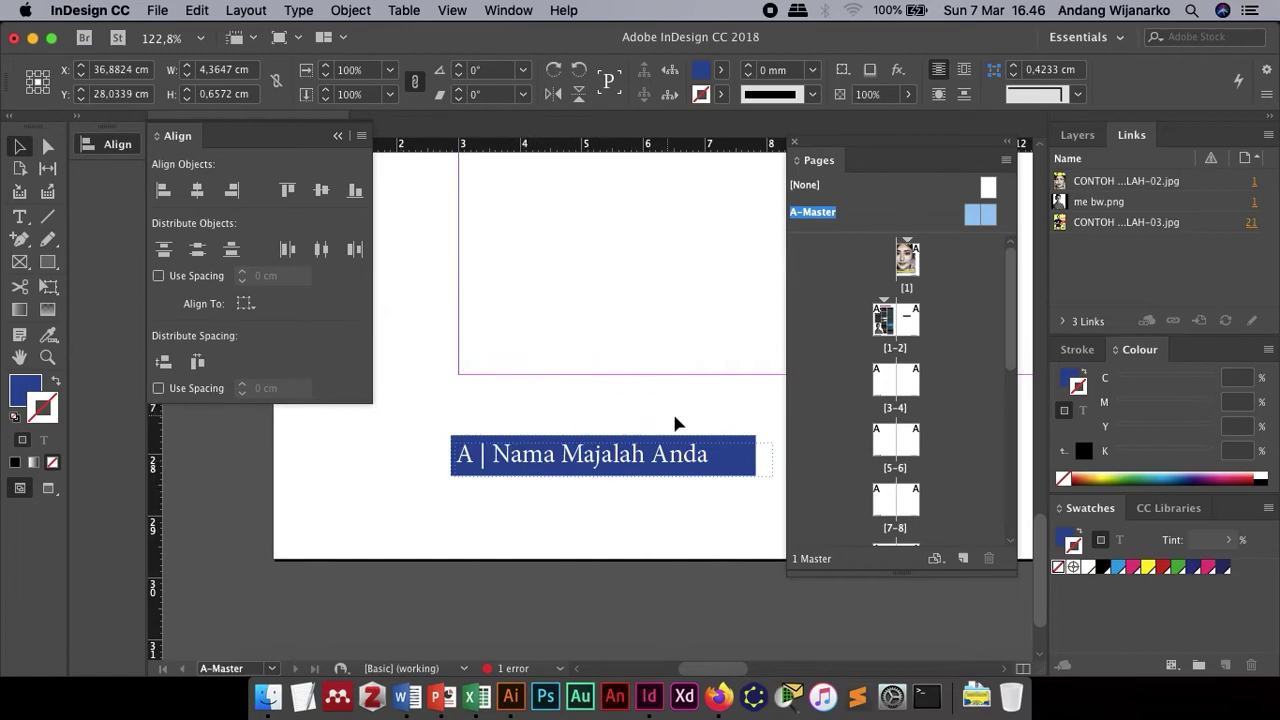
left_click_drag(757, 455, 714, 457)
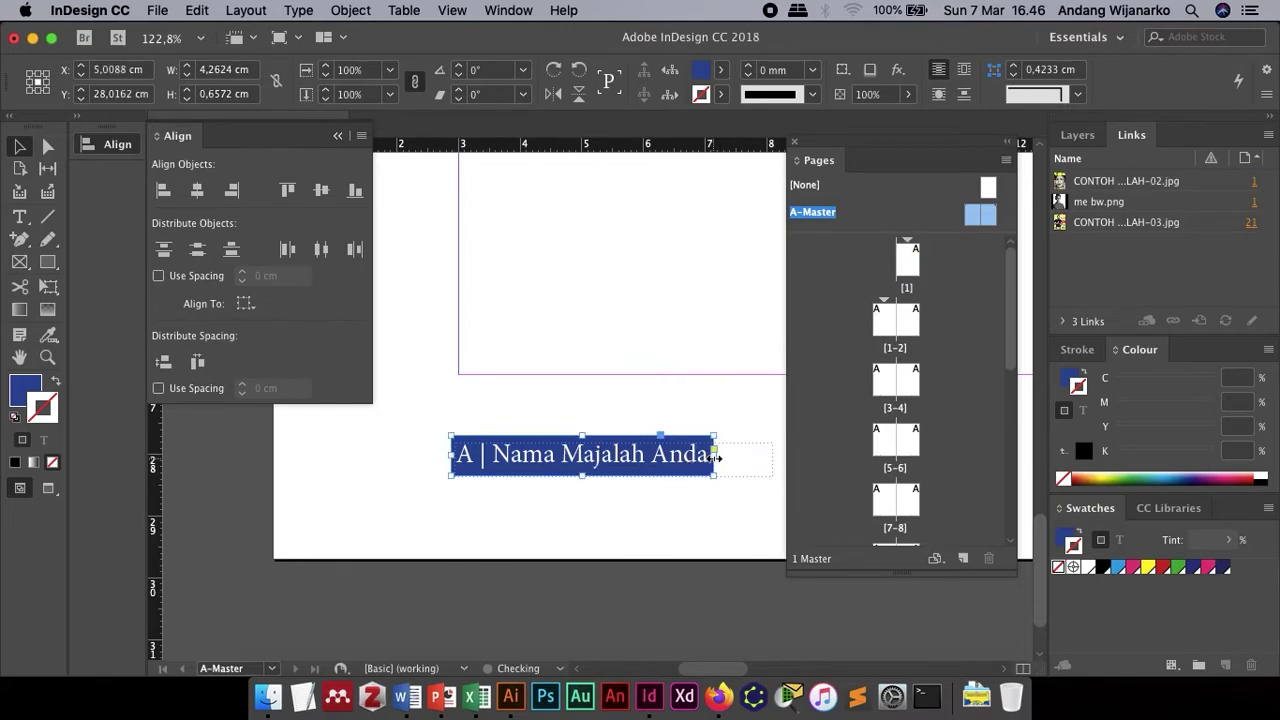
left_click(677, 423)
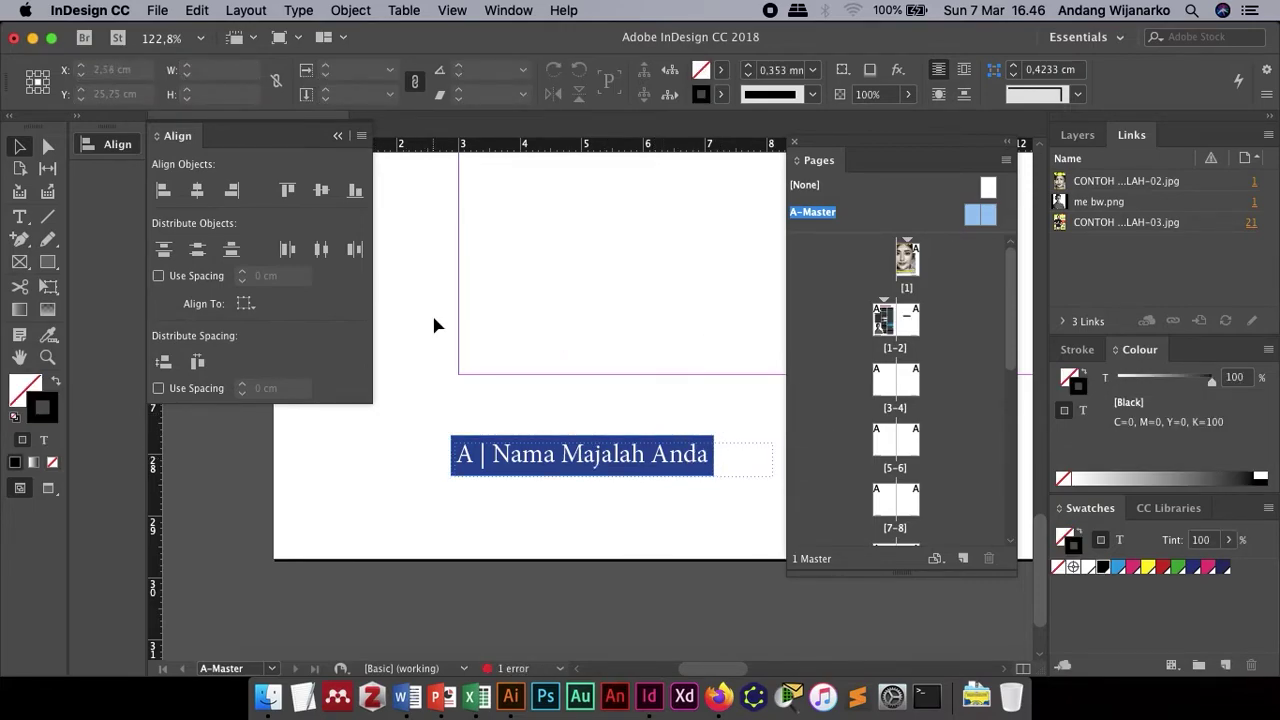
- Shift the left footer text together with its blue rectangle 0.15 cm to the right, onto the page's left margin
left_click_drag(425, 430, 547, 504)
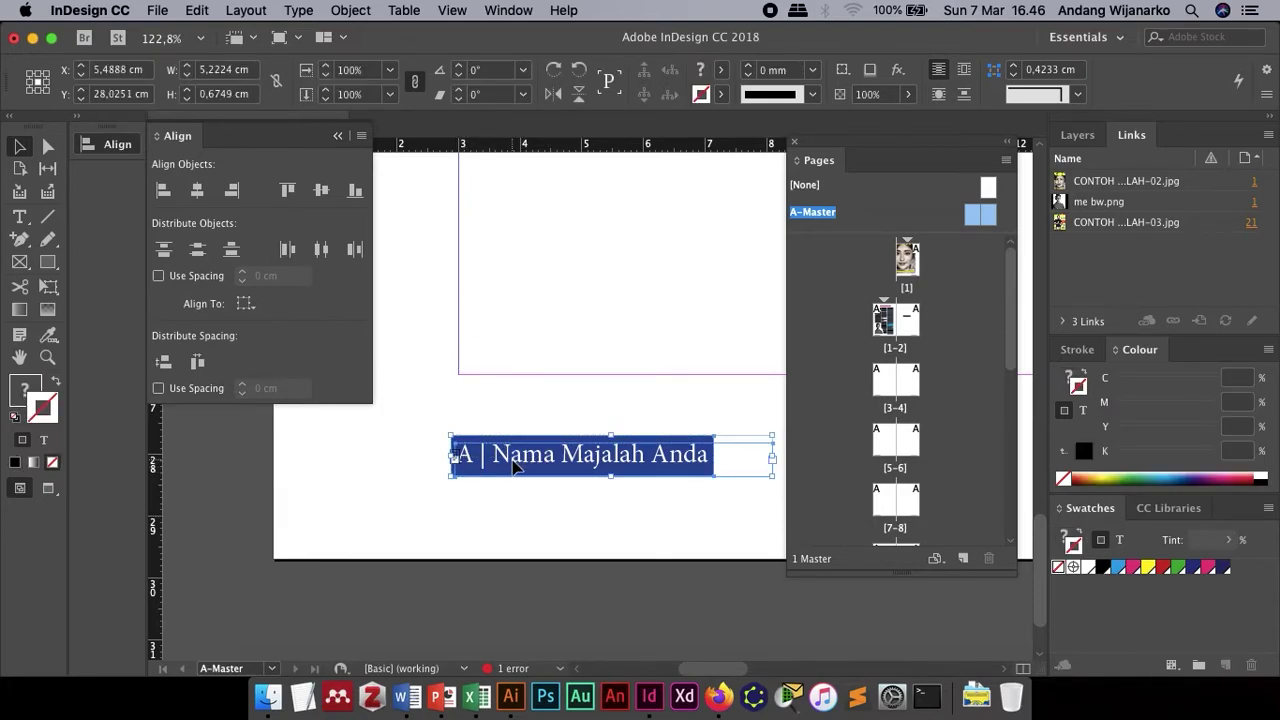
key("Right")
key("Right")
key("Right")
key("Right")
key("Right")
key("Right")
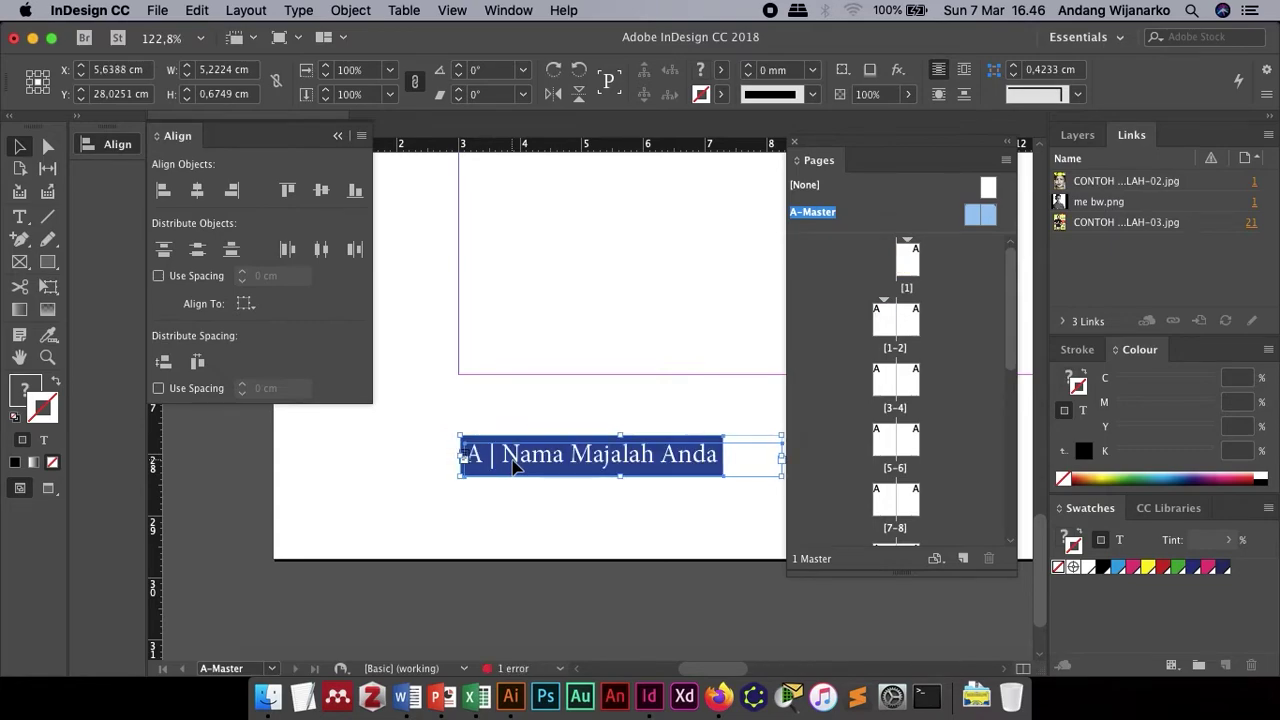
left_click(525, 400)
- Shift the right footer text and its blue rectangle together slightly left so they end at the right page's outer margin
scroll(525, 400, "right", 15)
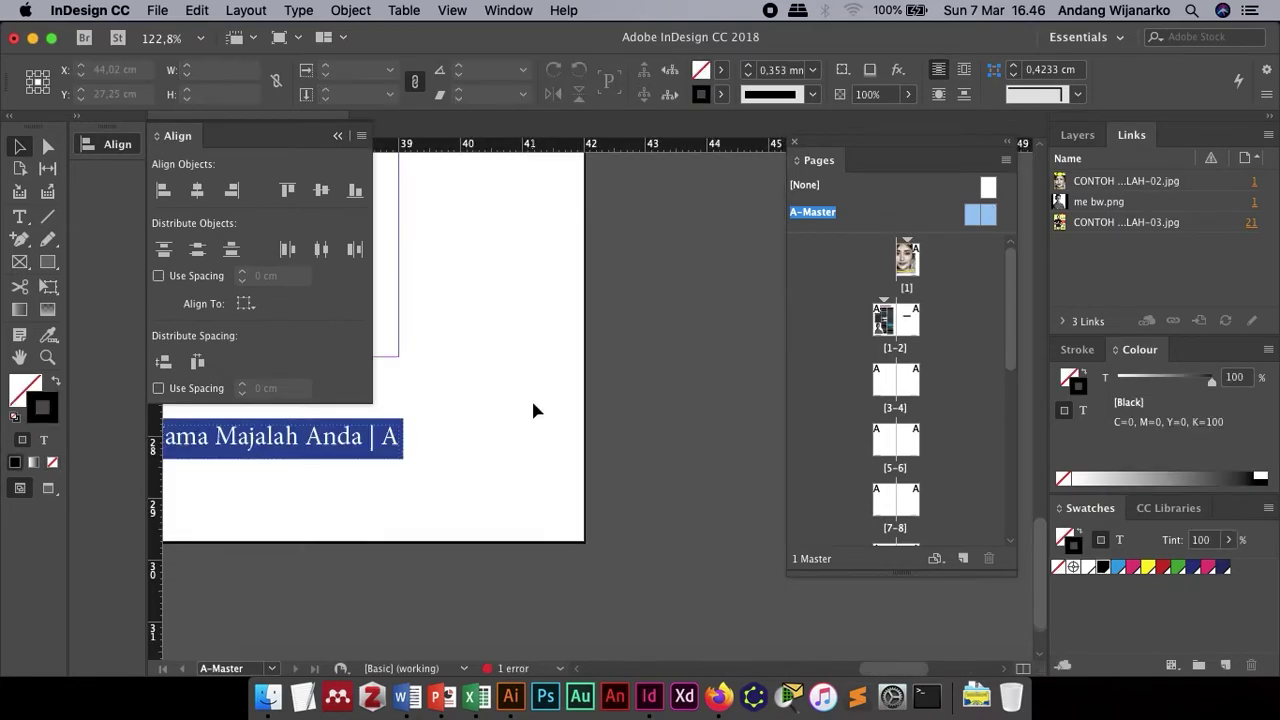
left_click_drag(623, 334, 691, 477)
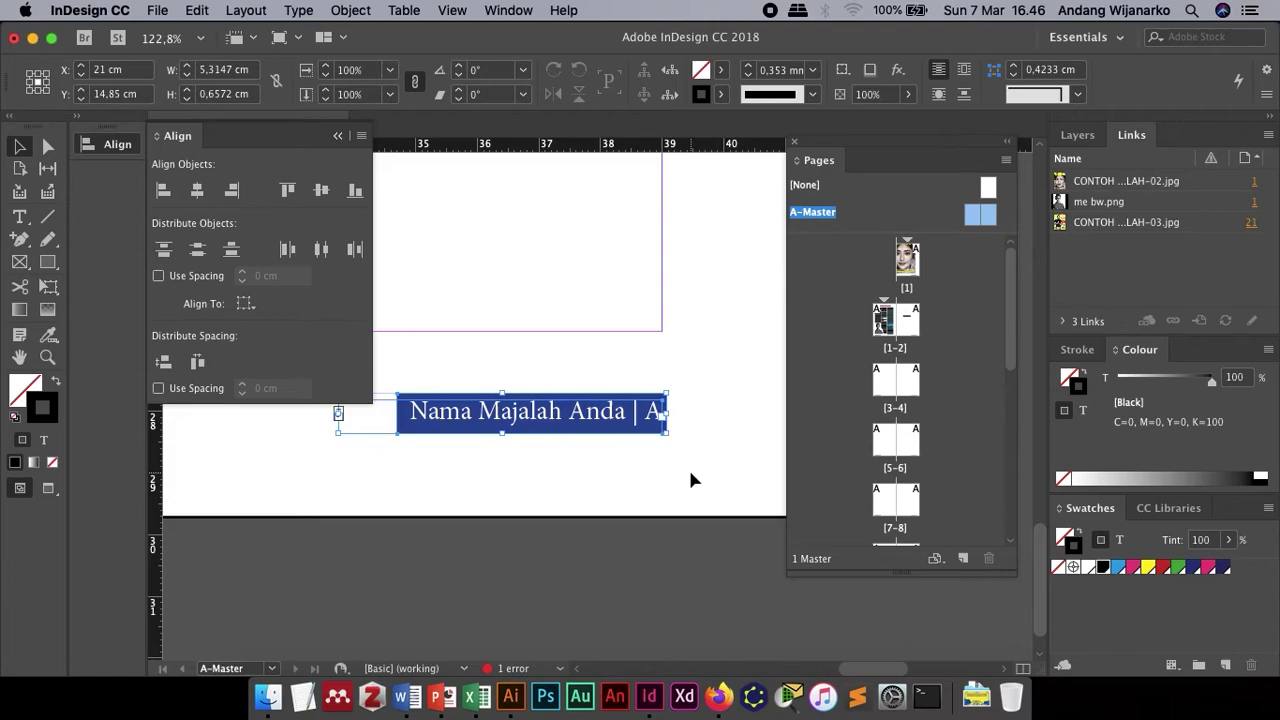
key("Left")
key("Left")
key("Left")
key("Left")
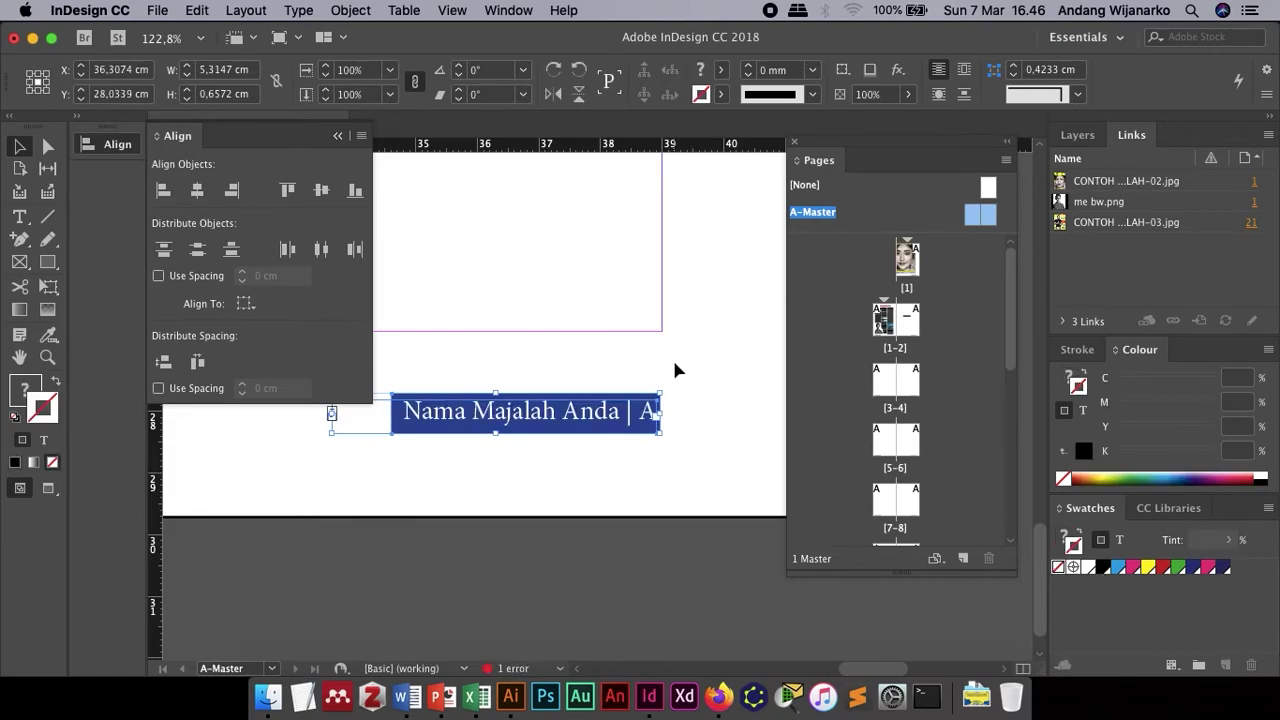
left_click(731, 405)
- Examine the numbered footers on page 2 and on article page 1
left_click(271, 668)
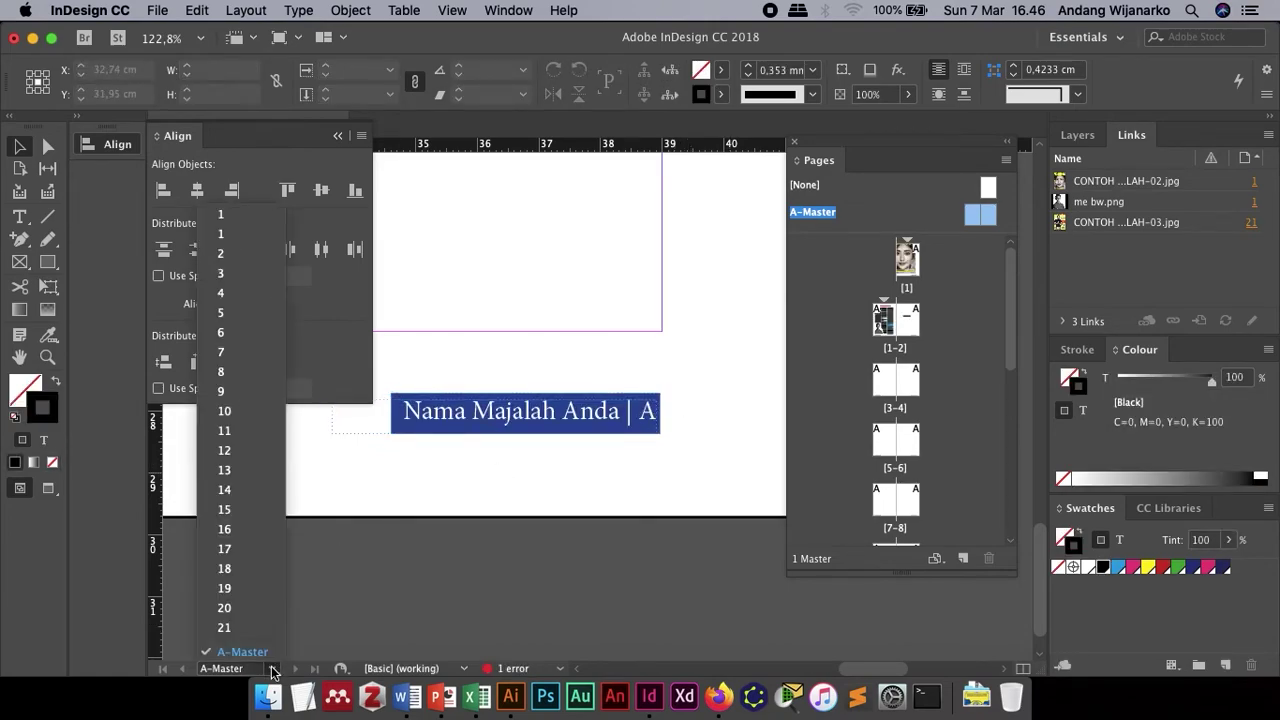
left_click(241, 256)
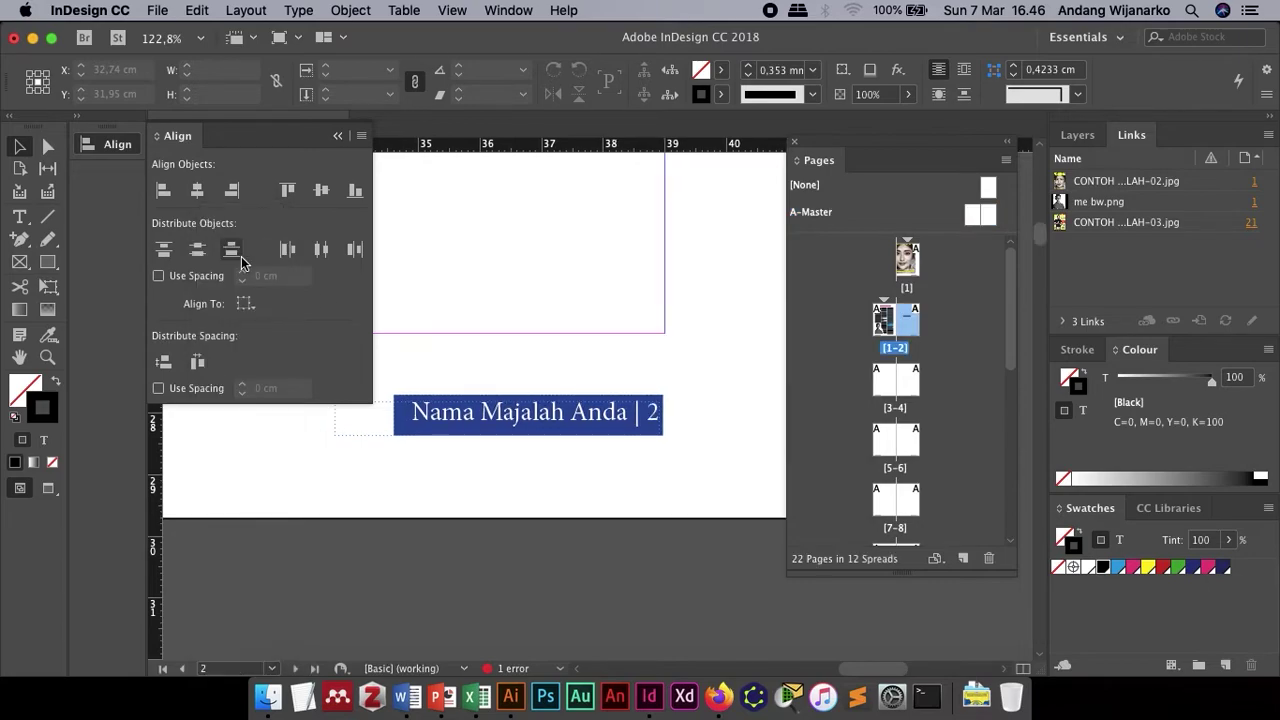
scroll(503, 449, "down", 3)
right_click(500, 450)
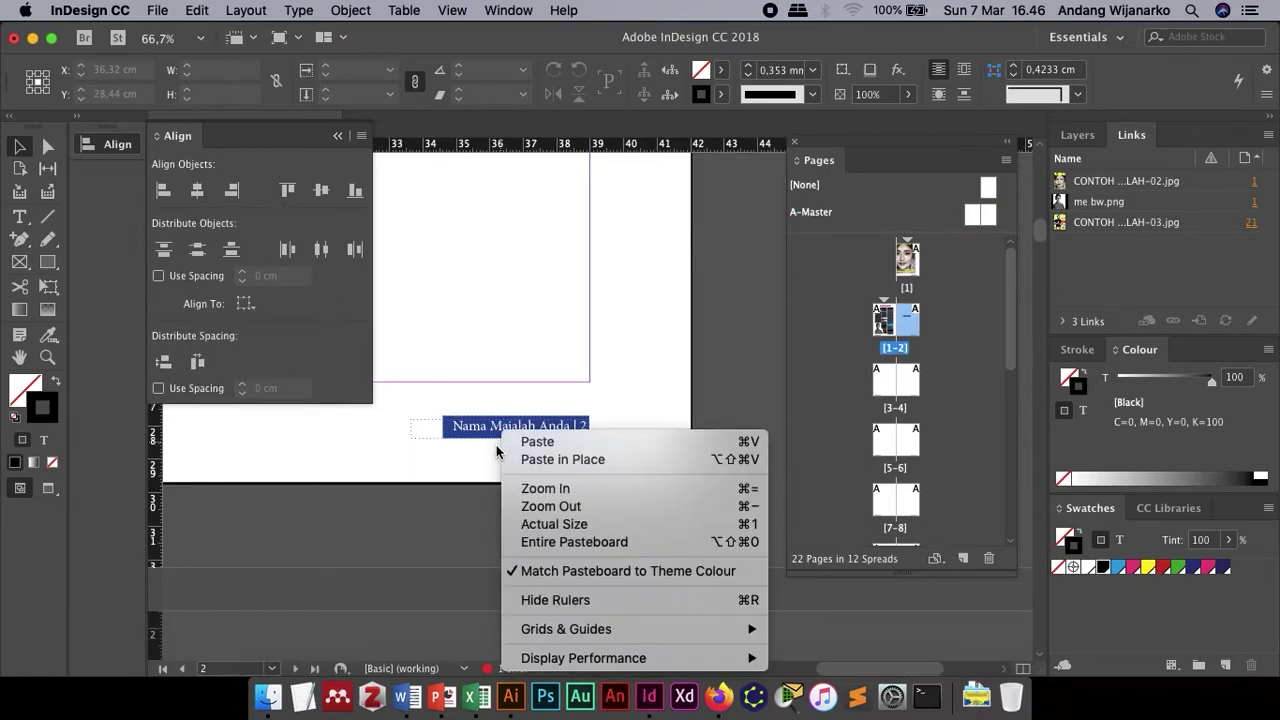
left_click(395, 486)
scroll(395, 486, "down", 2)
scroll(395, 486, "left", 10)
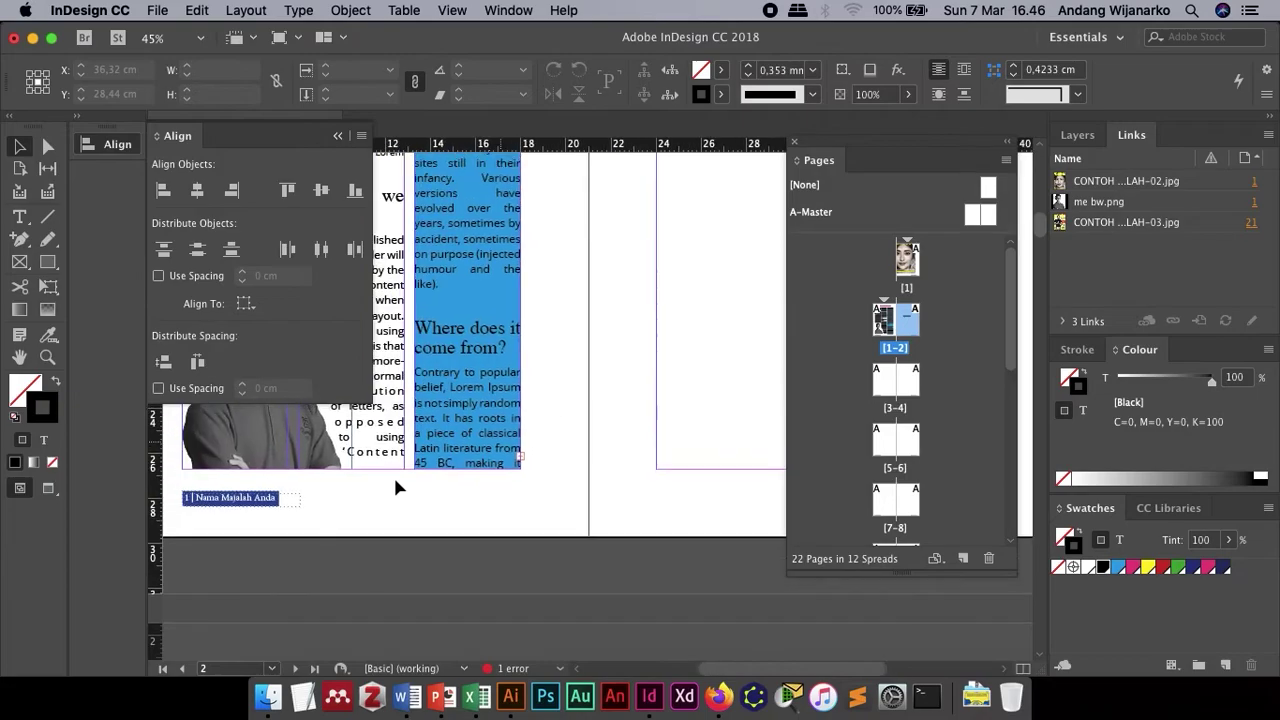
scroll(358, 510, "up", 2)
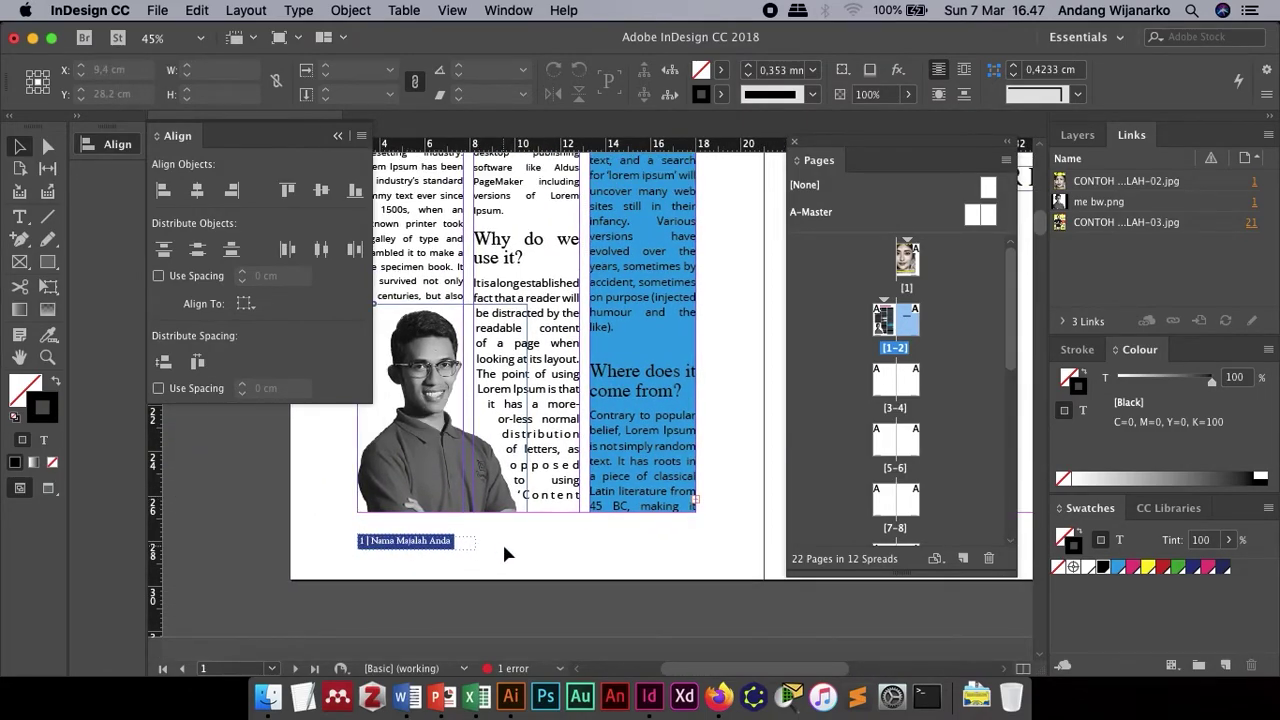
scroll(504, 553, "down", 2)
- On A-Master, rearrange the left footer text to read "Nama Majalah Anda - A", with the page number marker at the end
left_click(271, 668)
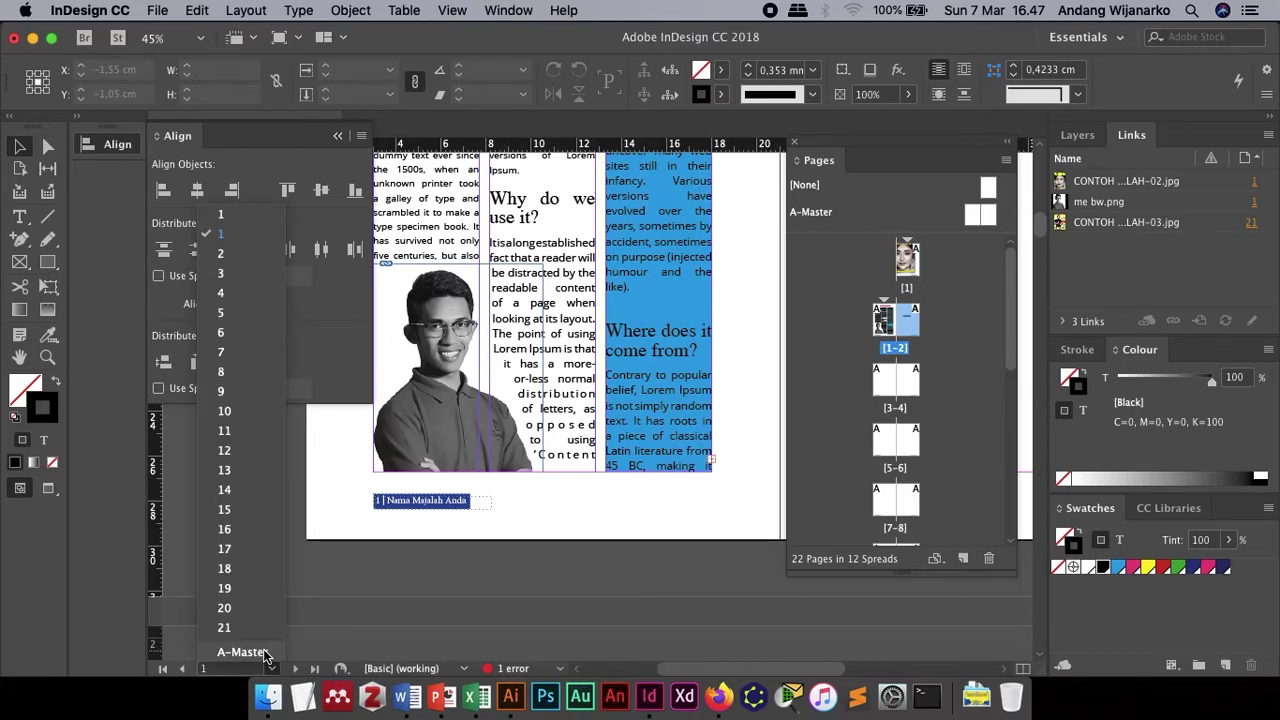
left_click(243, 652)
scroll(543, 580, "up", 5, "alt")
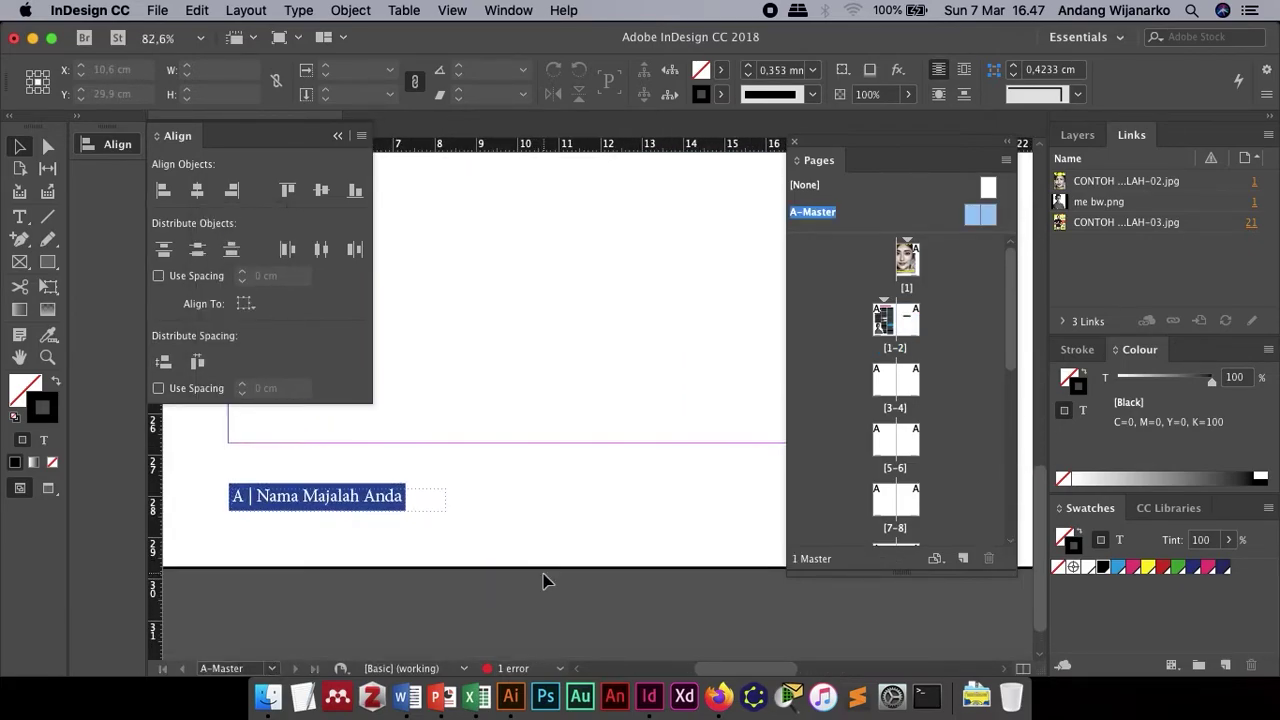
scroll(543, 580, "left", 5)
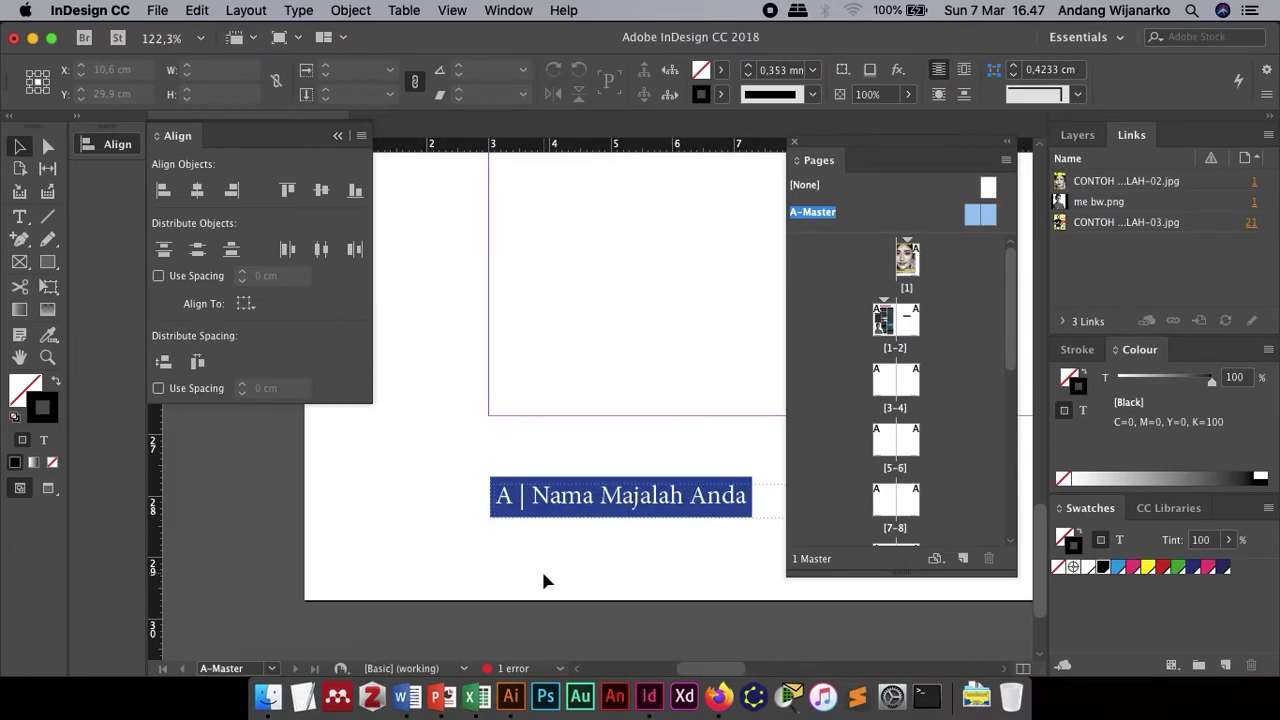
double_click(521, 495)
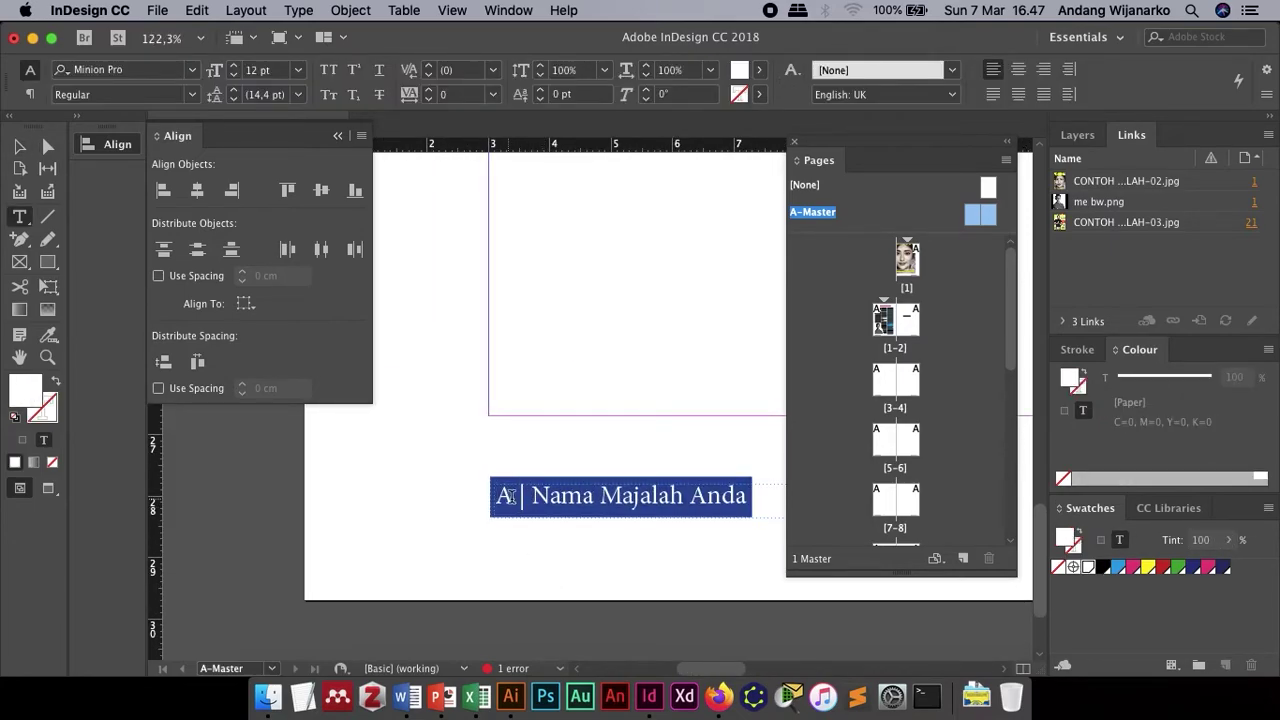
left_click_drag(521, 495, 742, 500)
key("BackSpace")
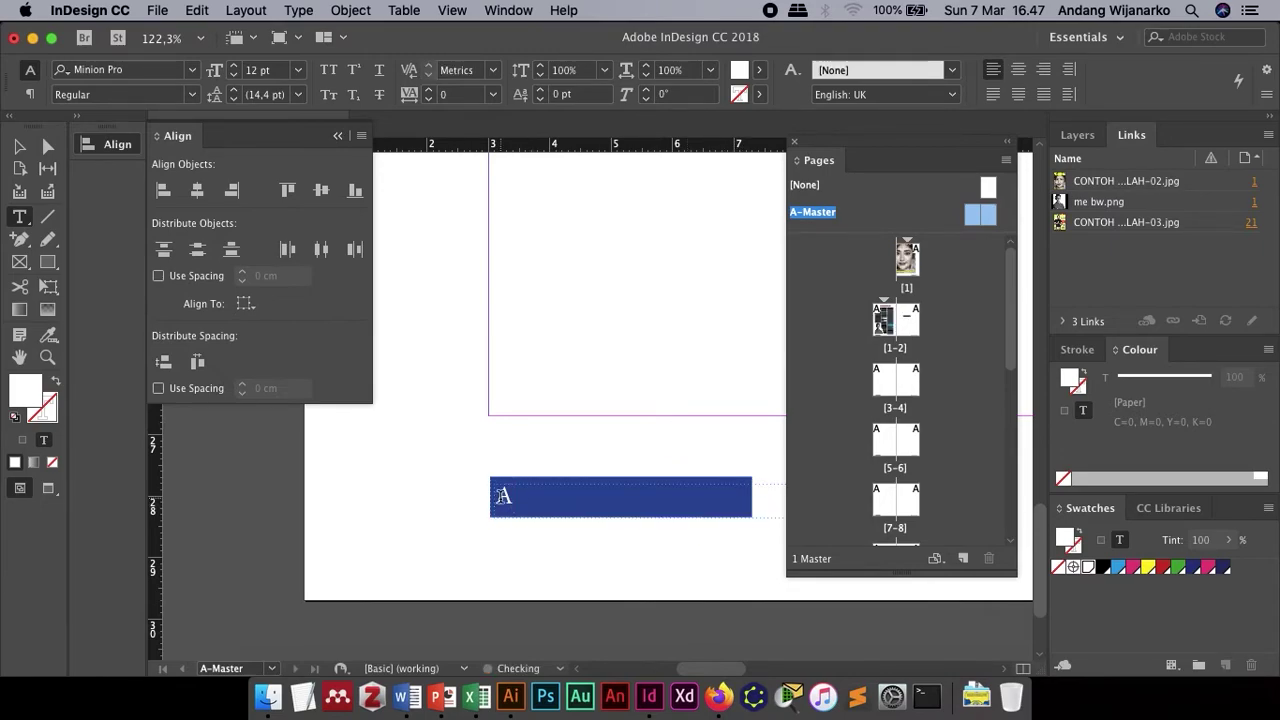
key("super+z")
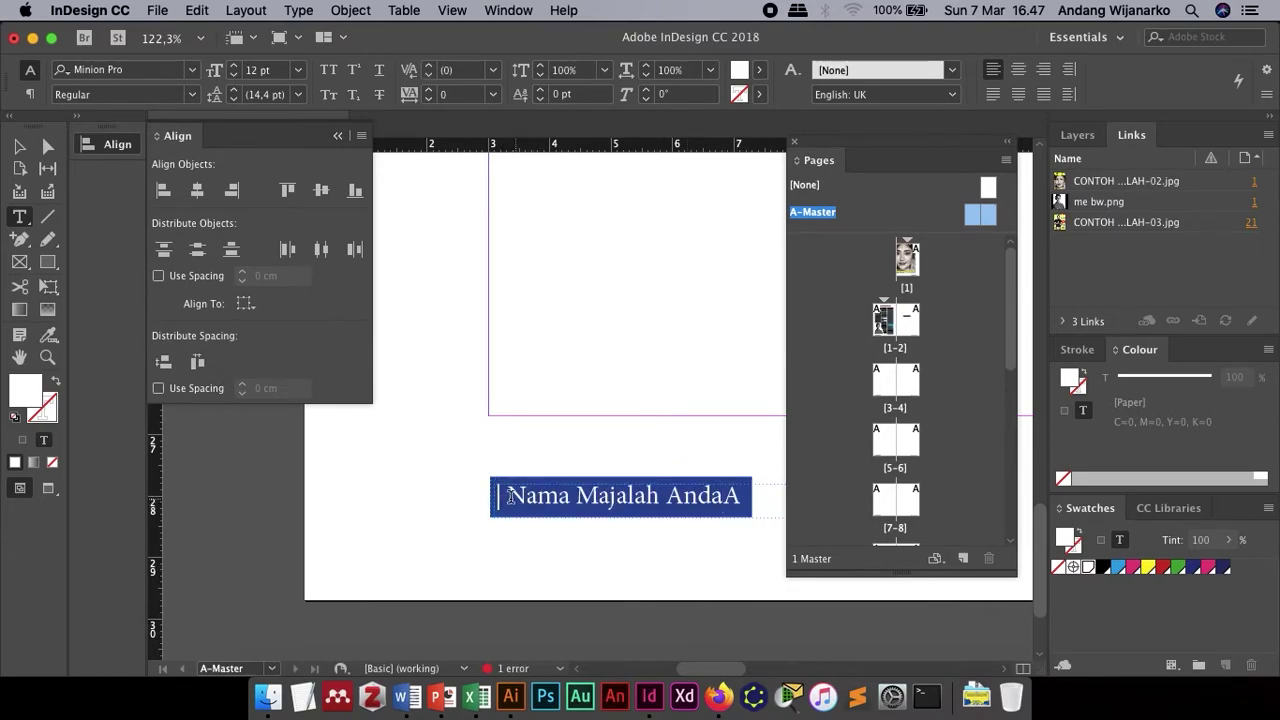
key("super+z")
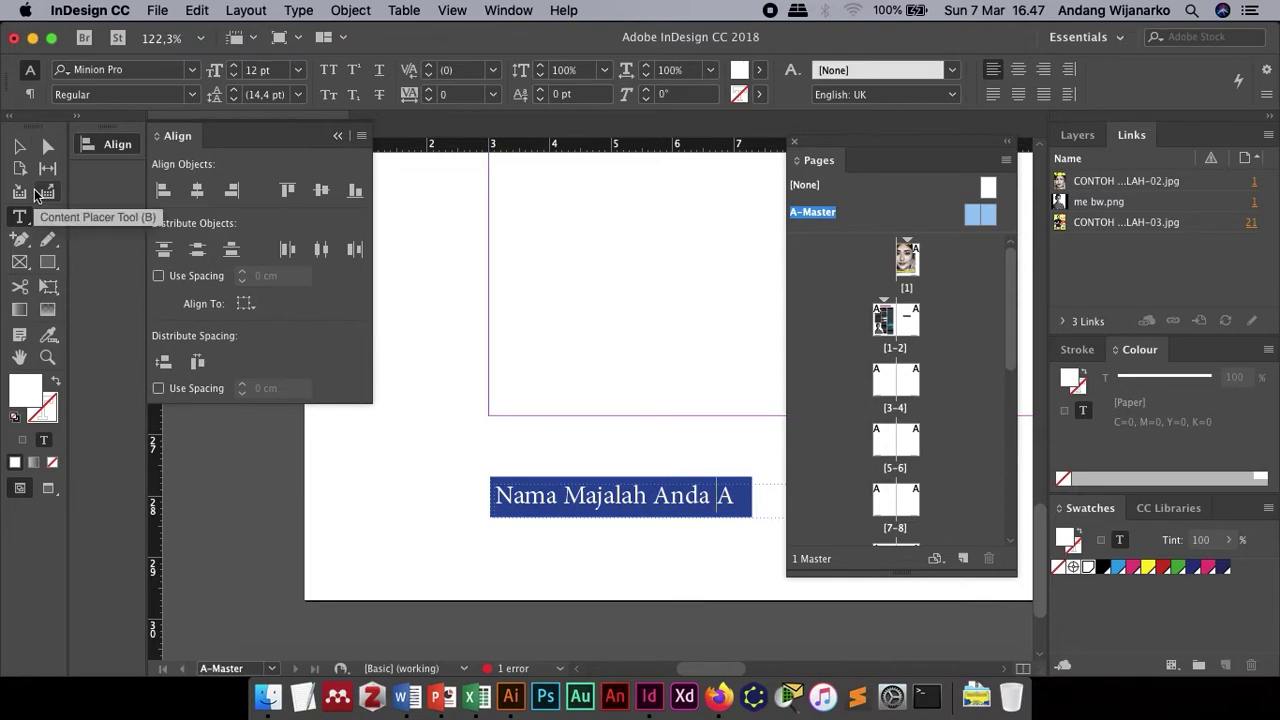
type("-")
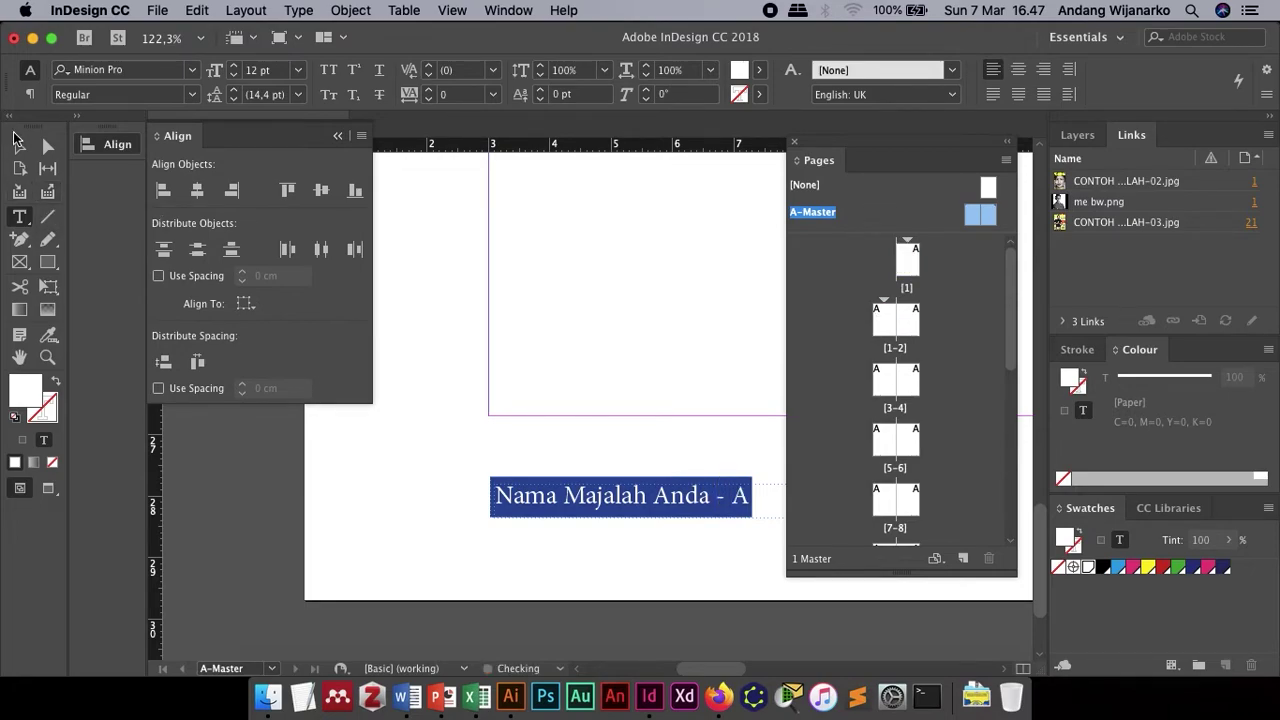
- Stretch the left footer's blue rectangle rightward so it spans the left page from margin to margin
left_click(20, 148)
scroll(619, 337, "down", 3)
scroll(619, 337, "right", 5)
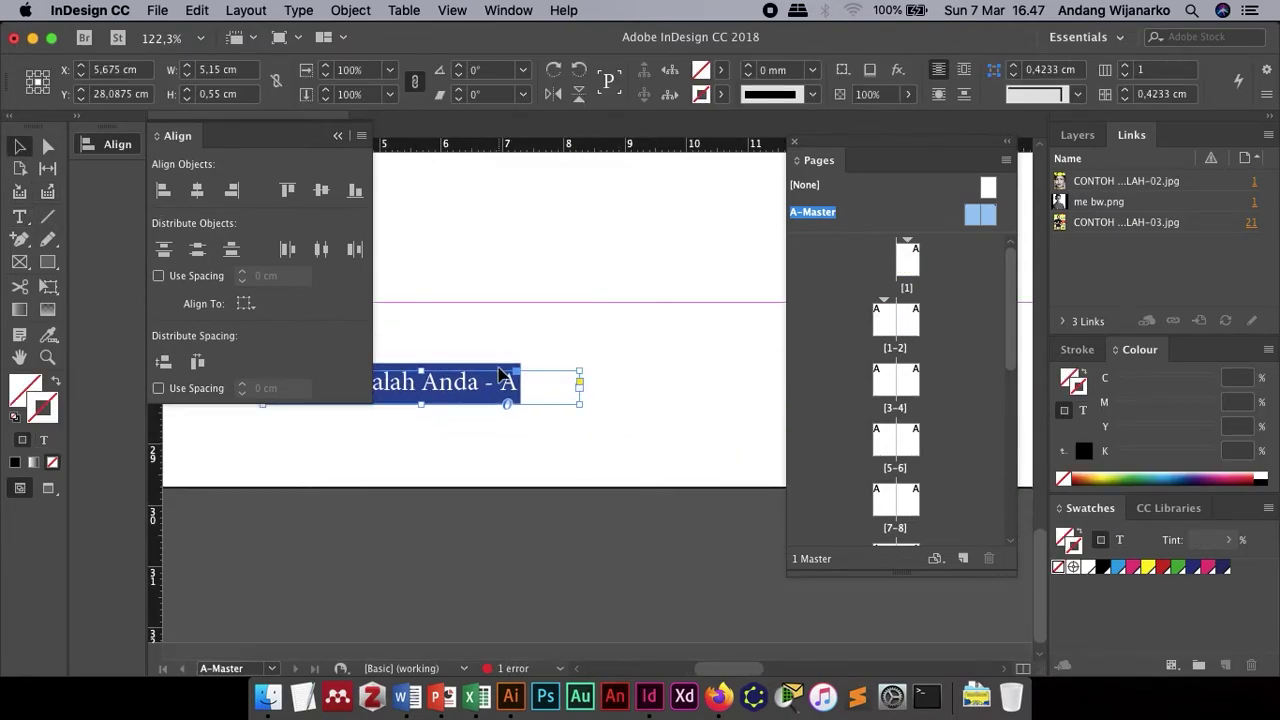
scroll(500, 372, "down", 5)
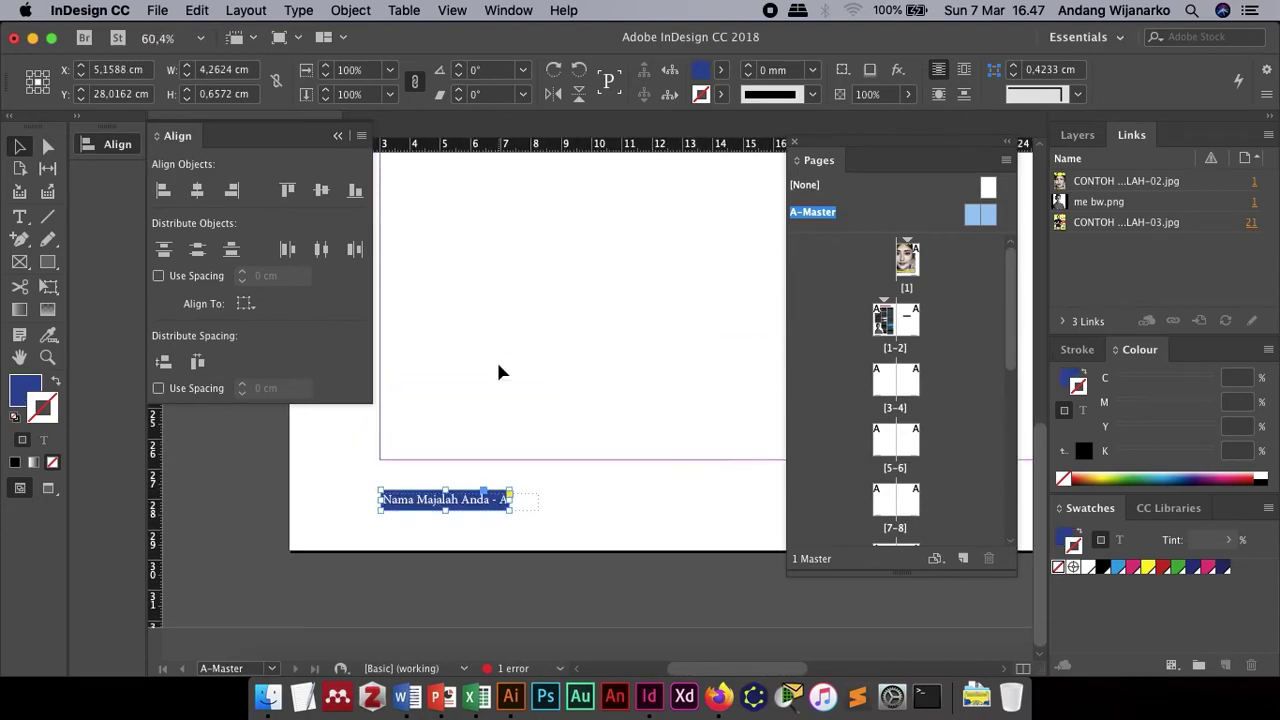
left_click_drag(511, 500, 656, 501)
scroll(656, 501, "right", 4)
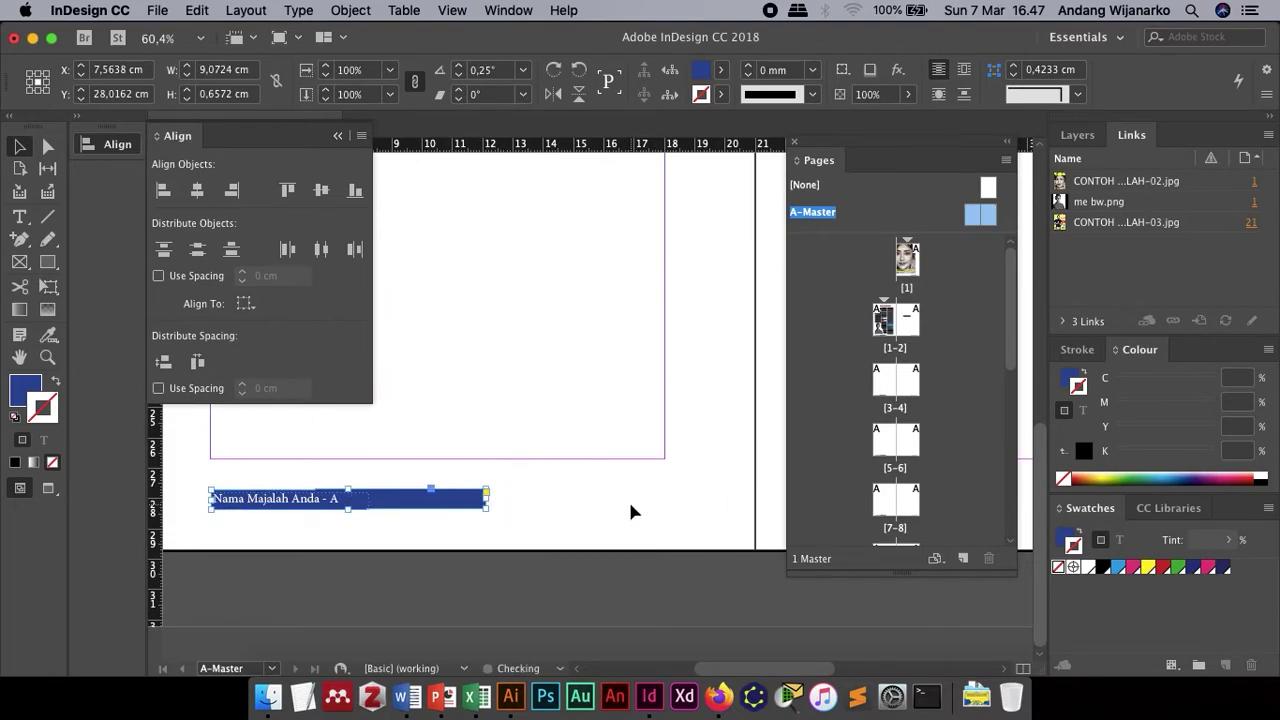
left_click_drag(488, 507, 669, 514)
left_click(677, 546)
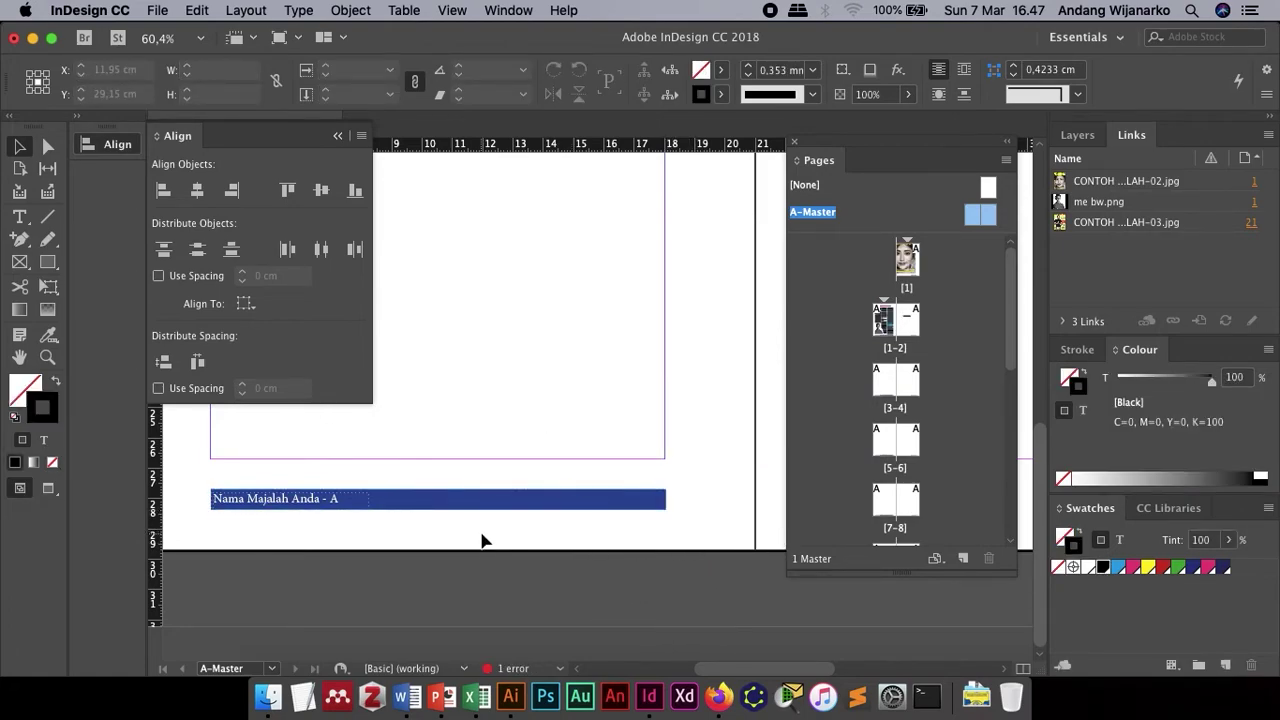
- Add a text frame just above the right end of the blue bar, enter "Tagline Majalah Anda" and select all its text
left_click(19, 220)
scroll(529, 381, "up", 3)
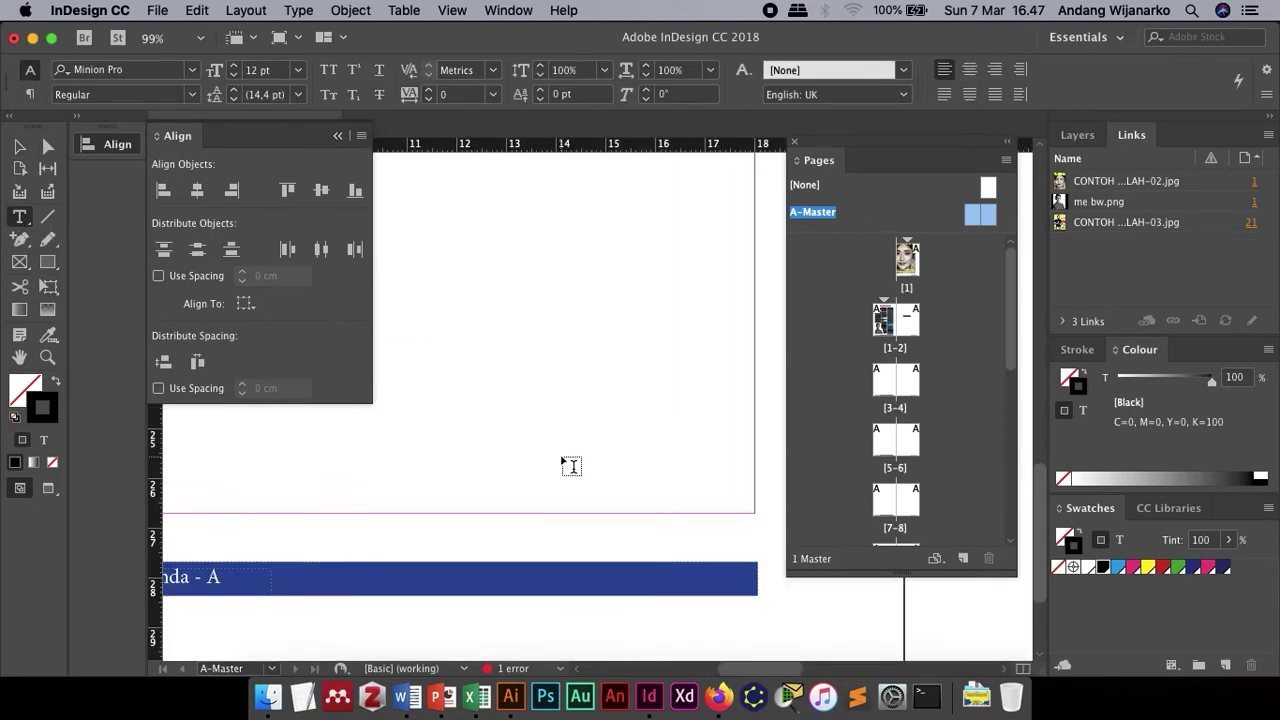
scroll(571, 466, "down", 4)
scroll(571, 466, "right", 1)
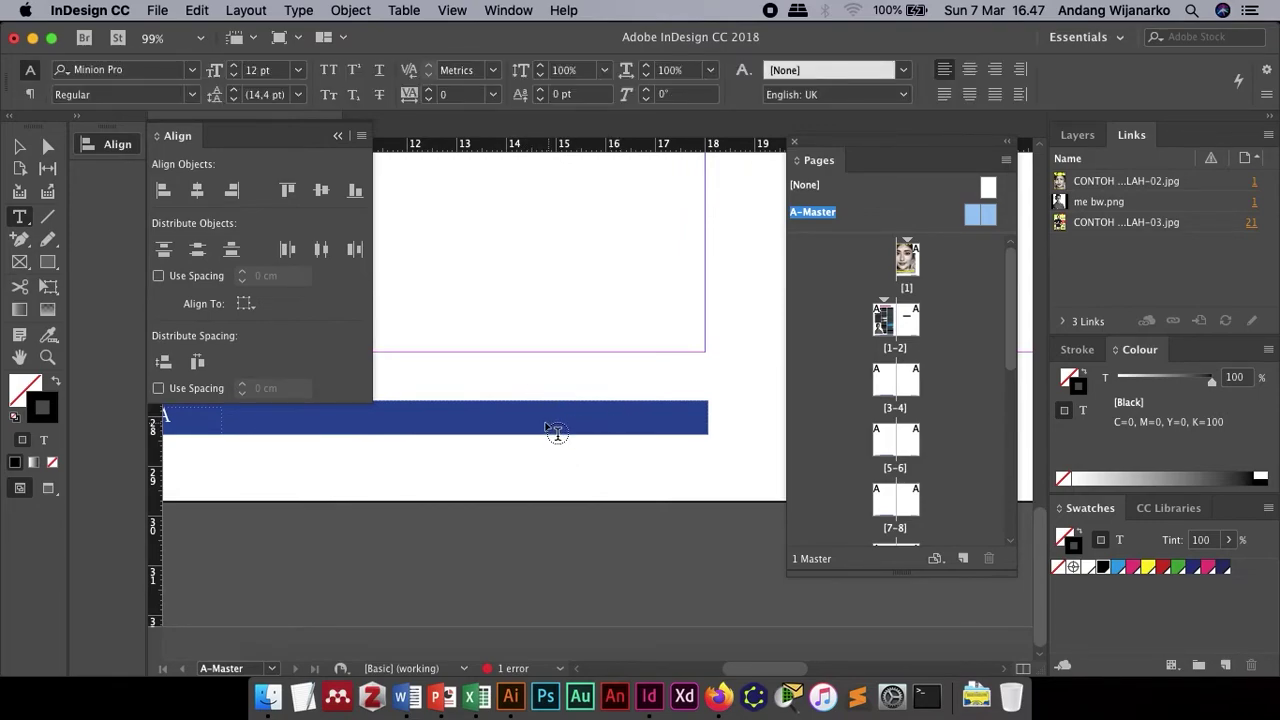
left_click_drag(489, 376, 708, 394)
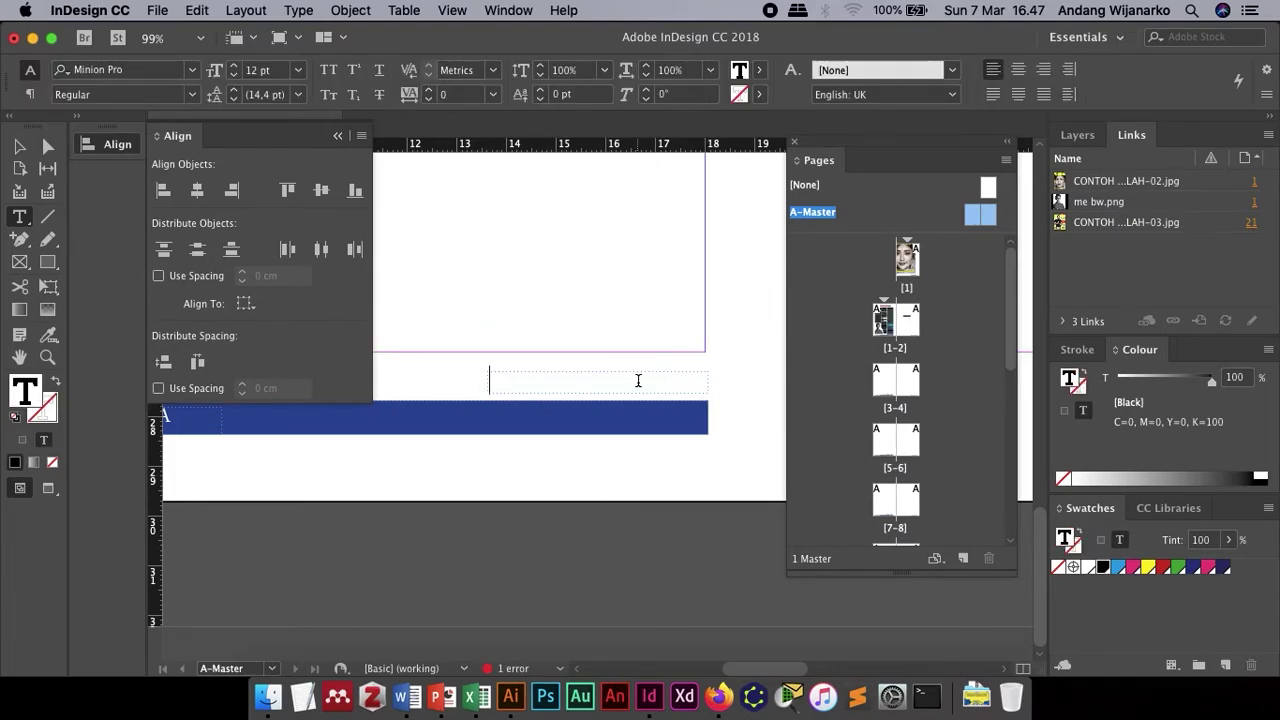
type("Tag")
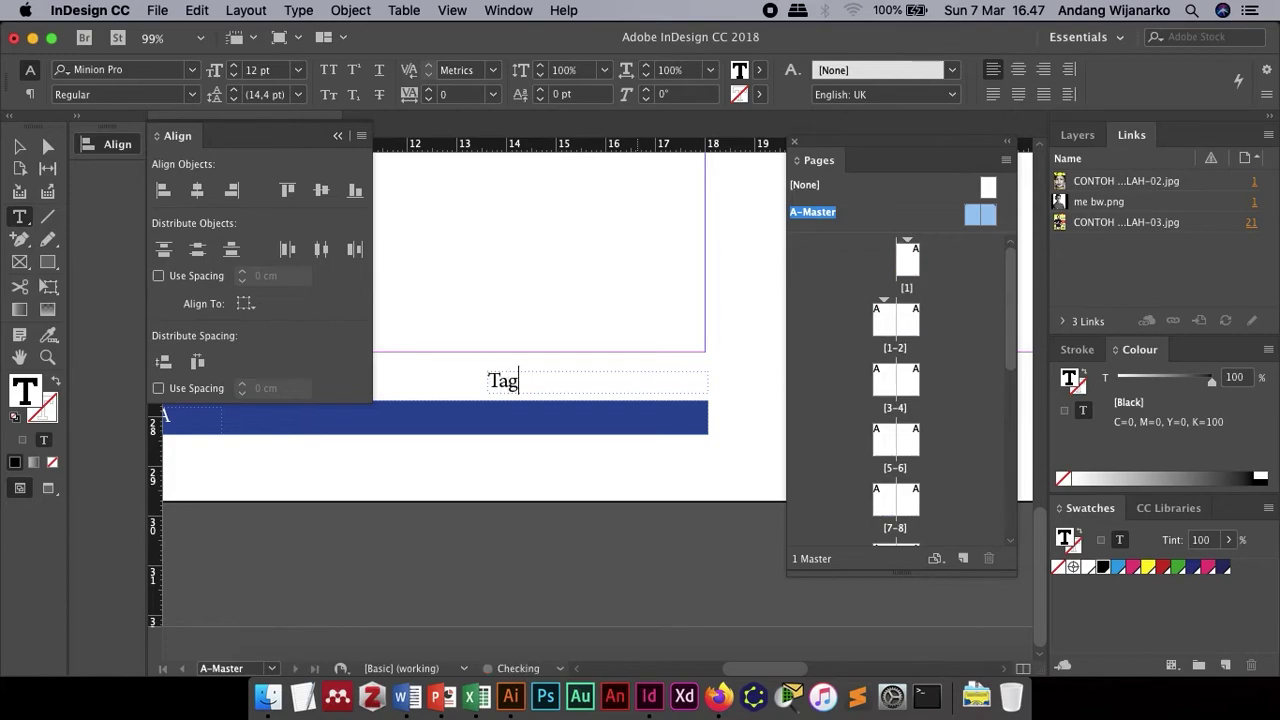
type("line Majalah Anda")
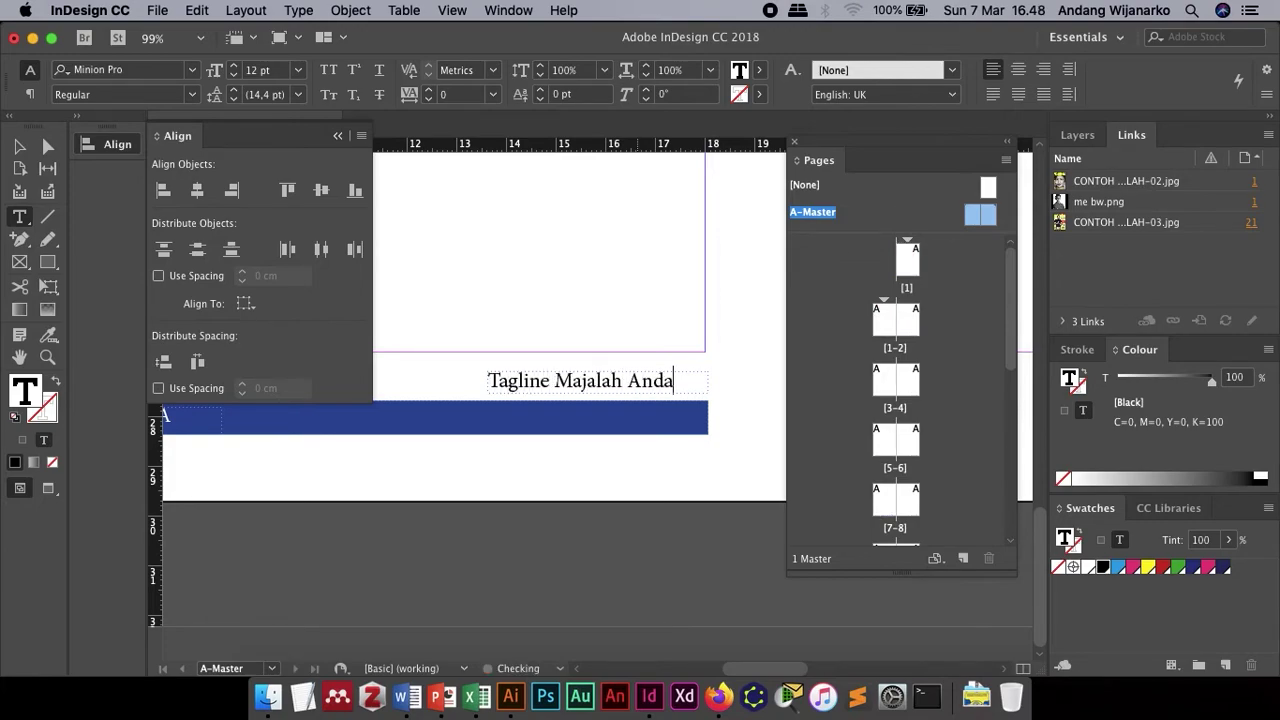
key("super+a")
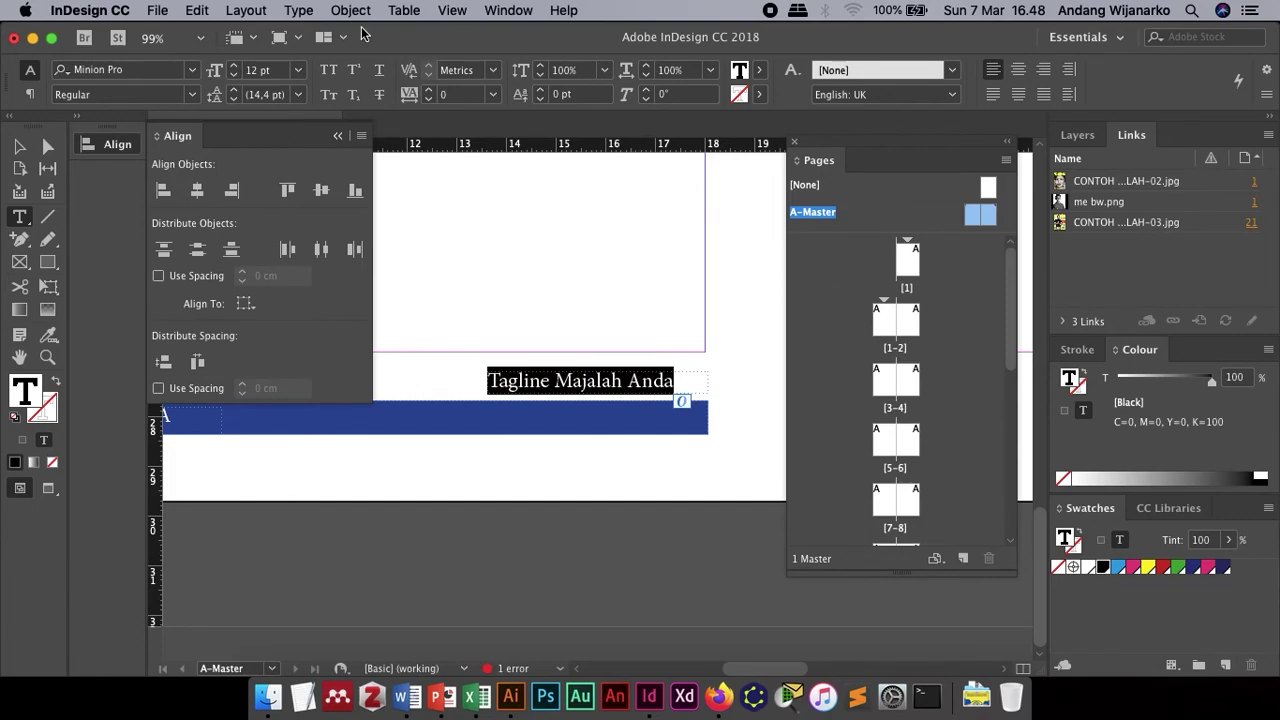
left_click(297, 12)
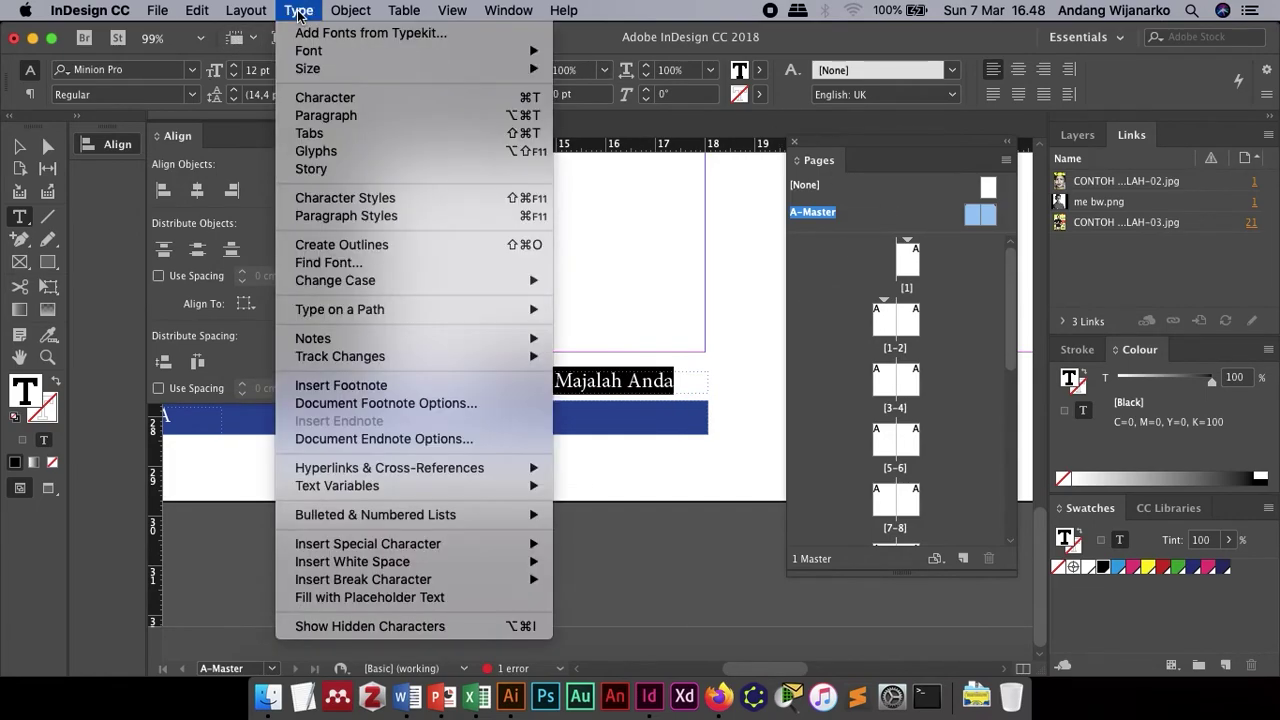
left_click(326, 116)
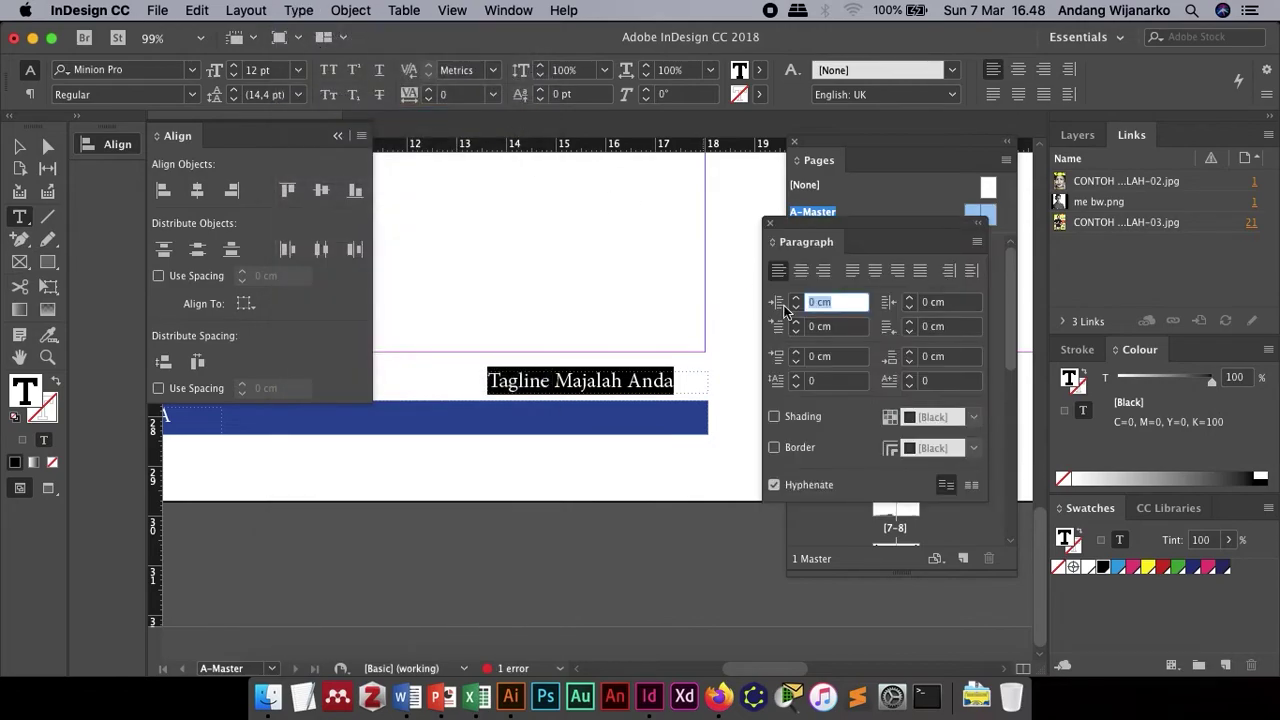
left_click(771, 226)
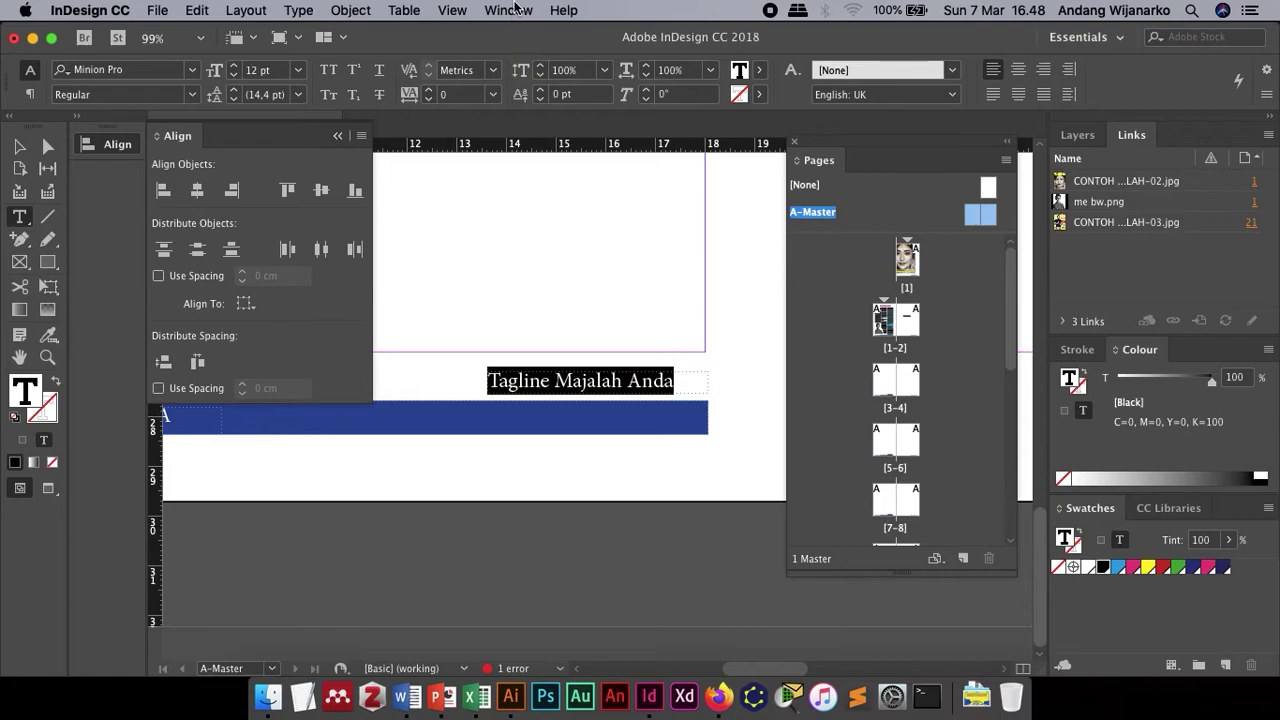
- Set the tagline text to the Italic style of Minion Pro
left_click(298, 10)
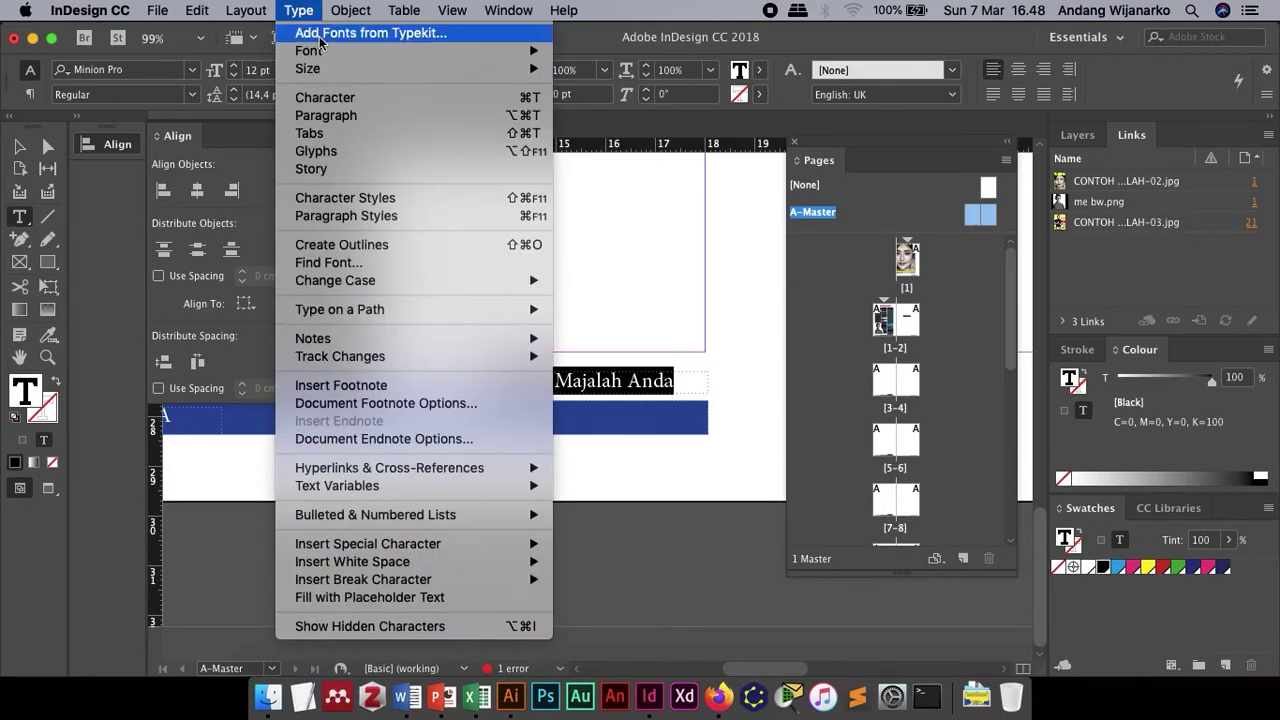
left_click(337, 94)
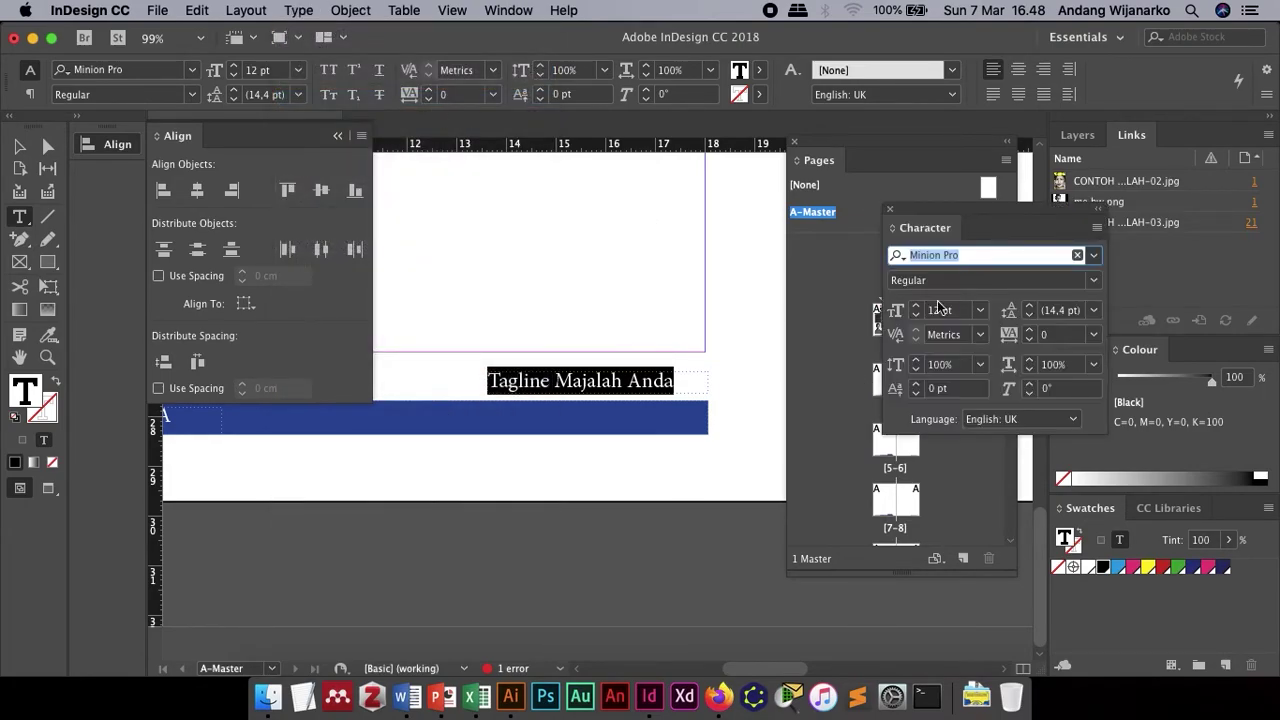
left_click(1092, 283)
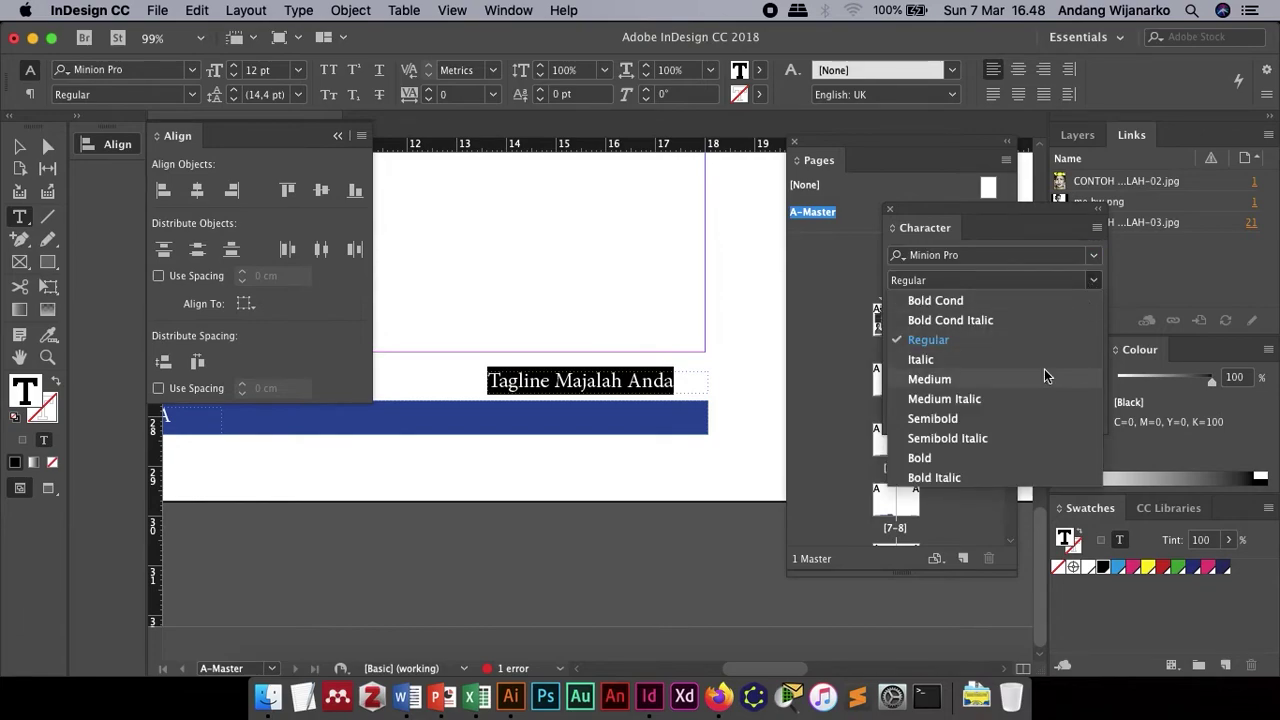
left_click(1032, 360)
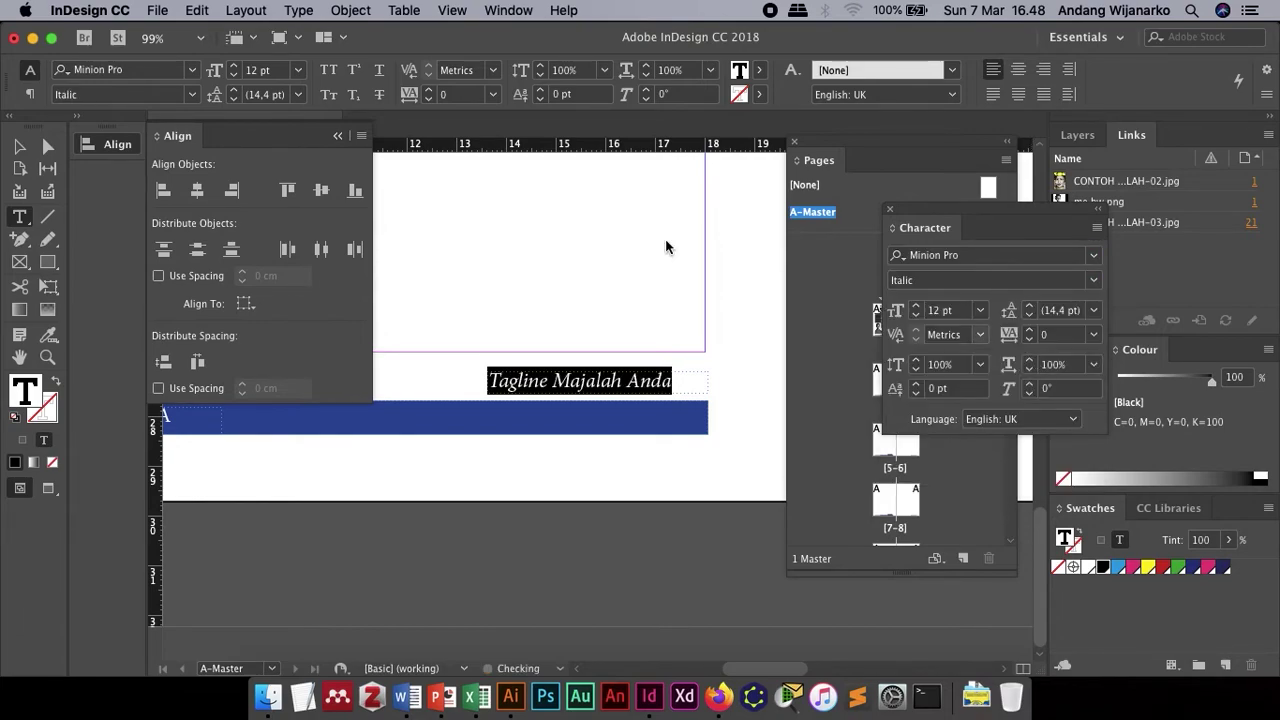
- Colour all of the tagline text white with the Paper swatch
left_click(19, 147)
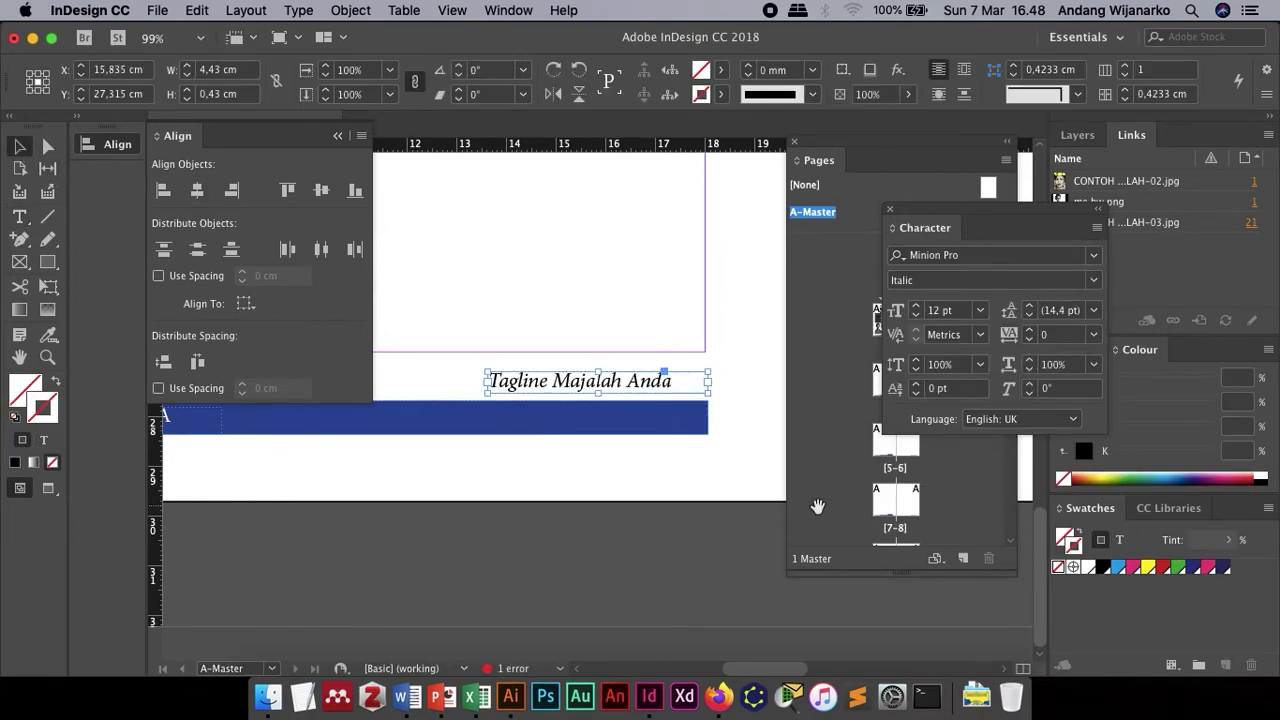
left_click(1088, 567)
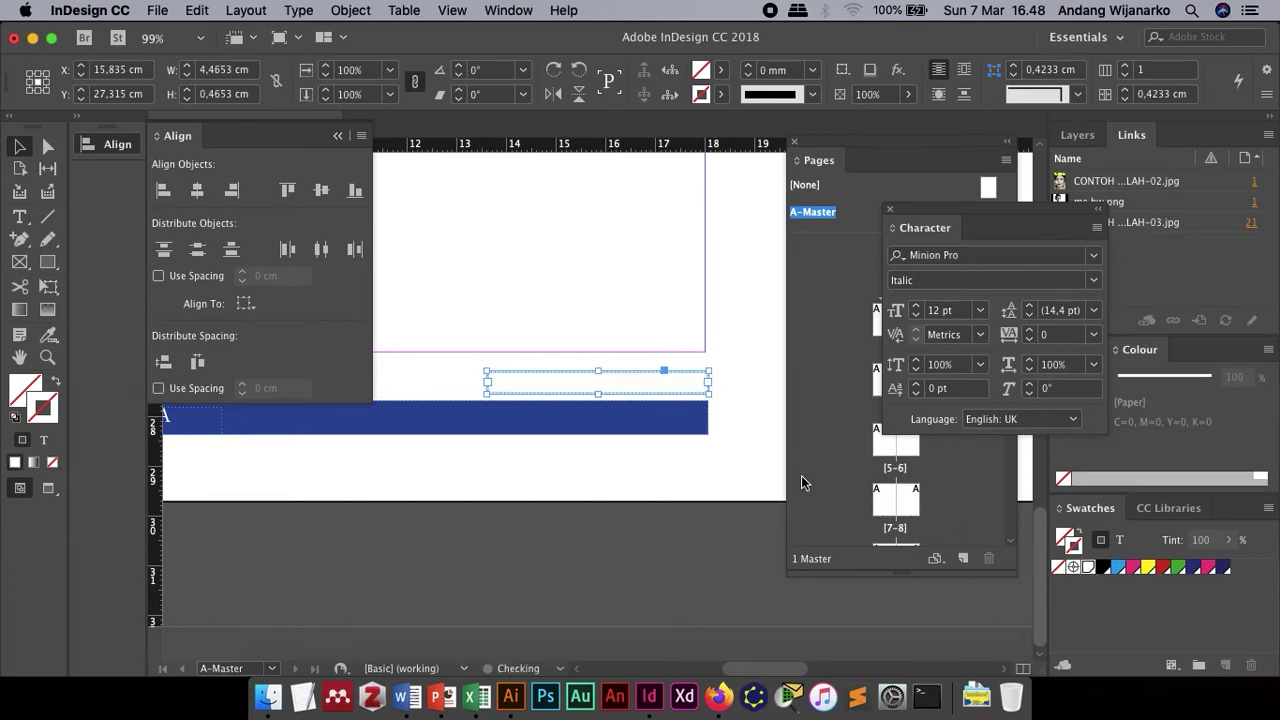
double_click(636, 382)
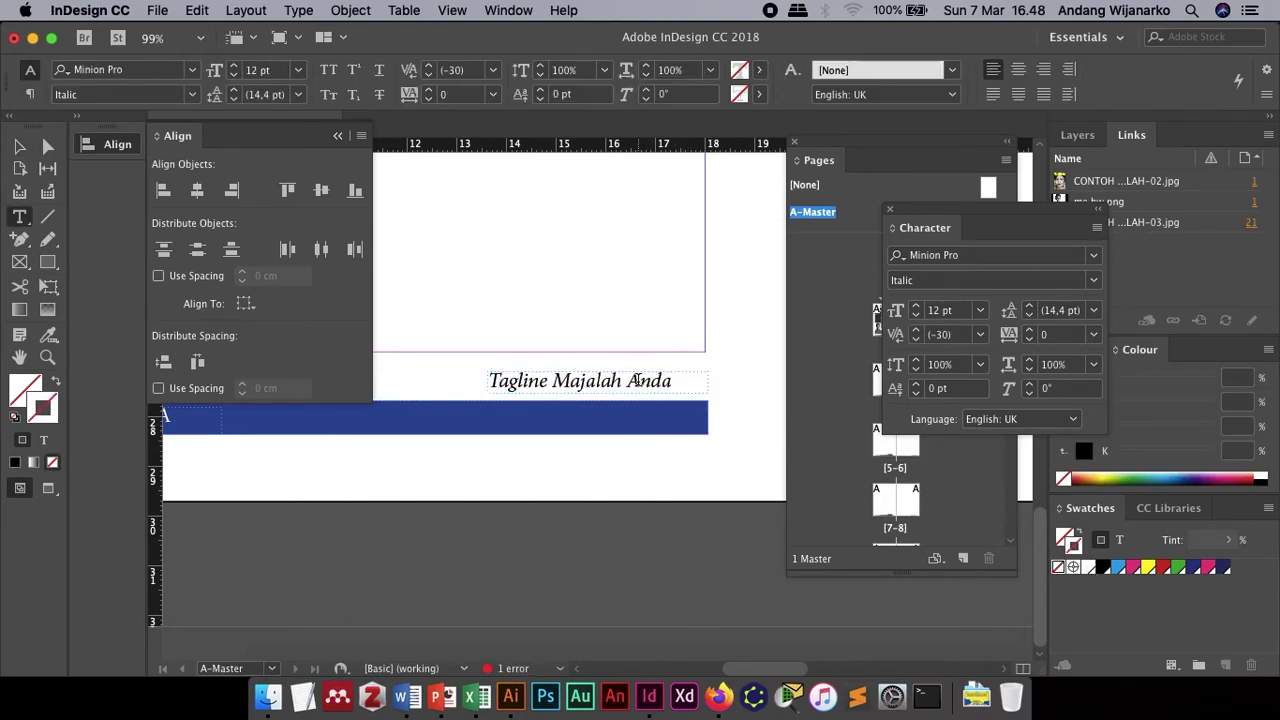
key("super+a")
left_click(1090, 568)
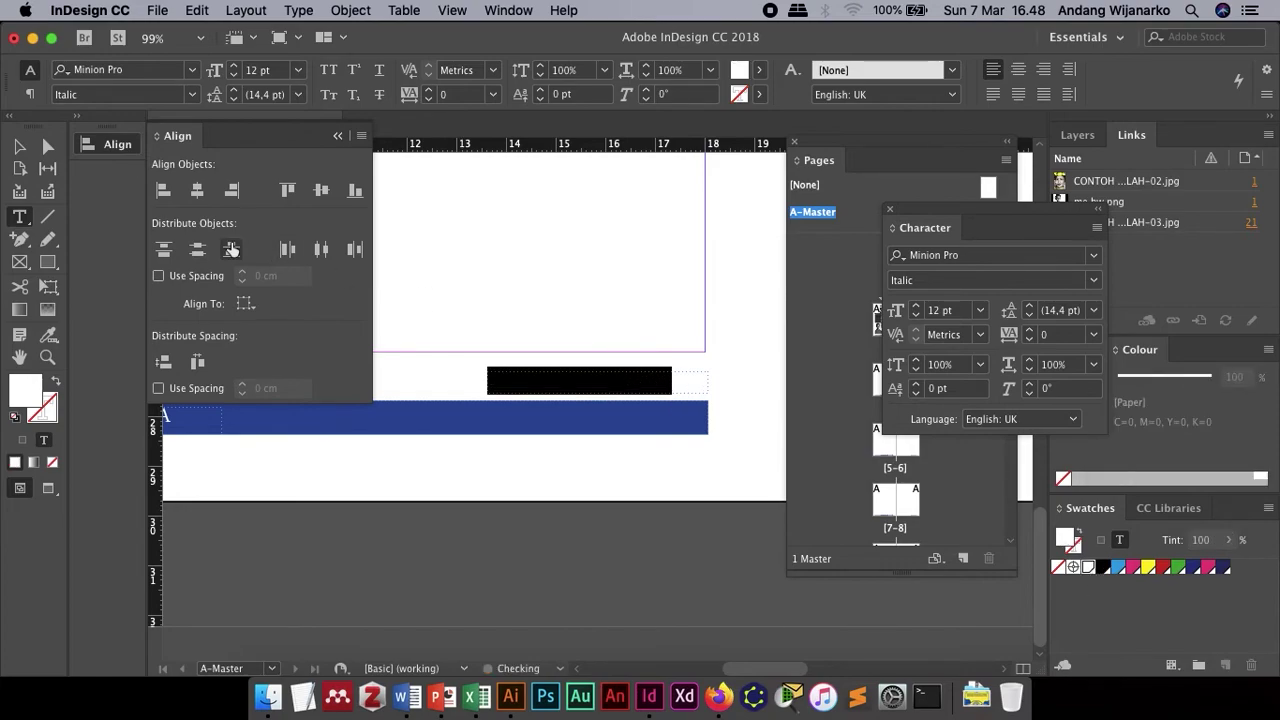
- Move the tagline frame onto the right end of the blue bar, centred at about X 16.3 cm, Y 28.05 cm, and close the Character panel
left_click(19, 146)
left_click_drag(620, 393, 668, 421)
key("Down")
key("Down")
key("Down")
key("Down")
key("Down")
key("Down")
key("Left")
key("Left")
key("Left")
key("Left")
key("Left")
key("Left")
key("Left")
key("Left")
key("Left")
key("Left")
key("Left")
key("Left")
key("Left")
key("Left")
key("Left")
key("Left")
key("Left")
key("Left")
key("Left")
key("Left")
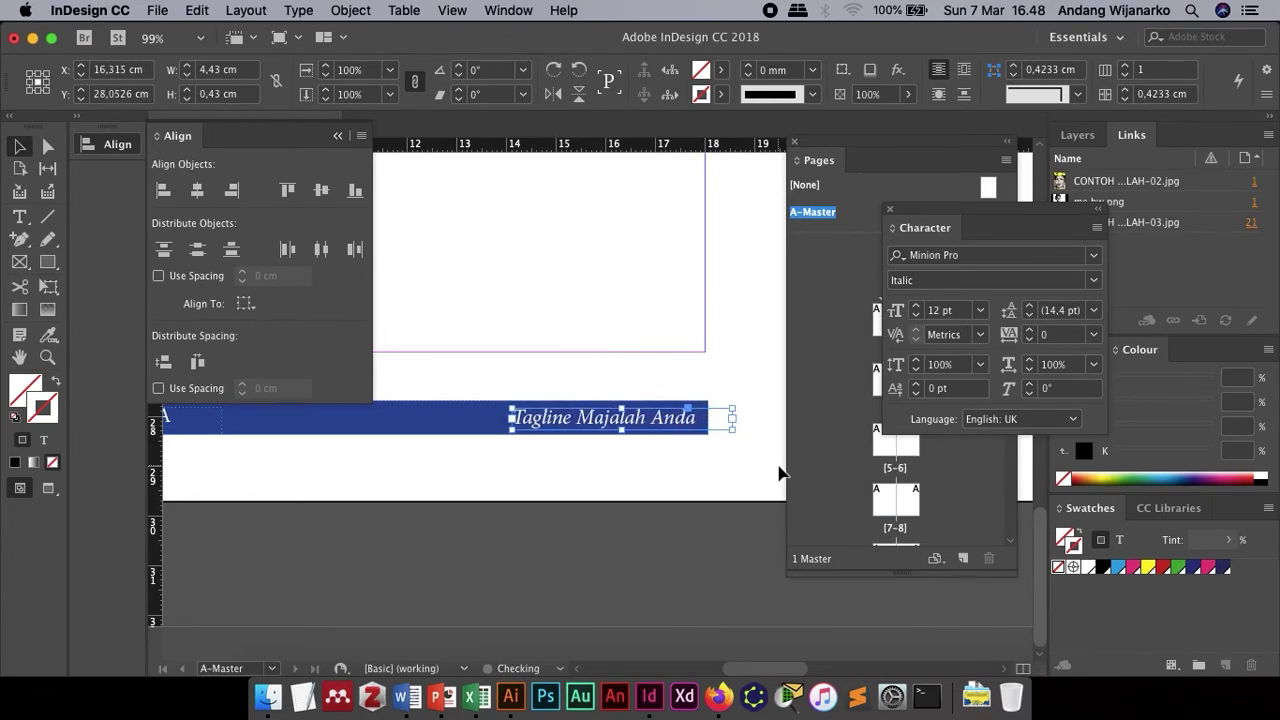
left_click(696, 490)
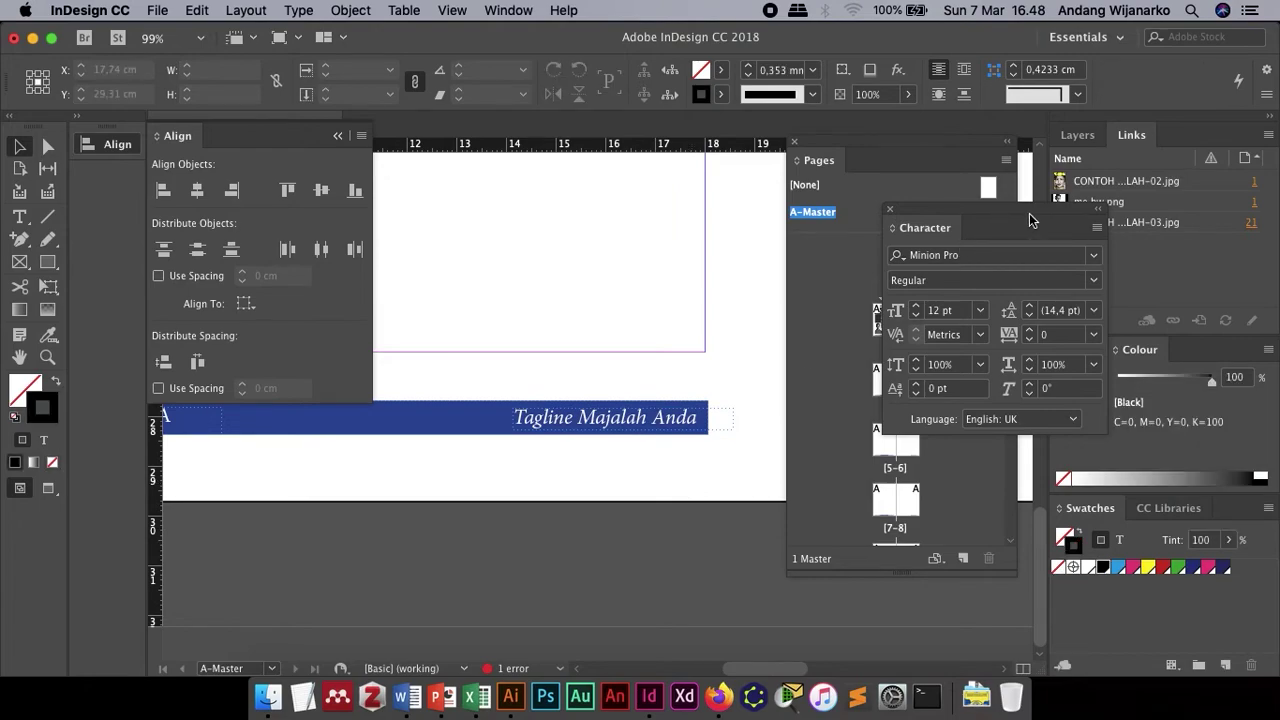
left_click(890, 207)
- Go to page 2 and check the master footers on the article spread, the following spreads and the cover page
scroll(700, 400, "down", 2)
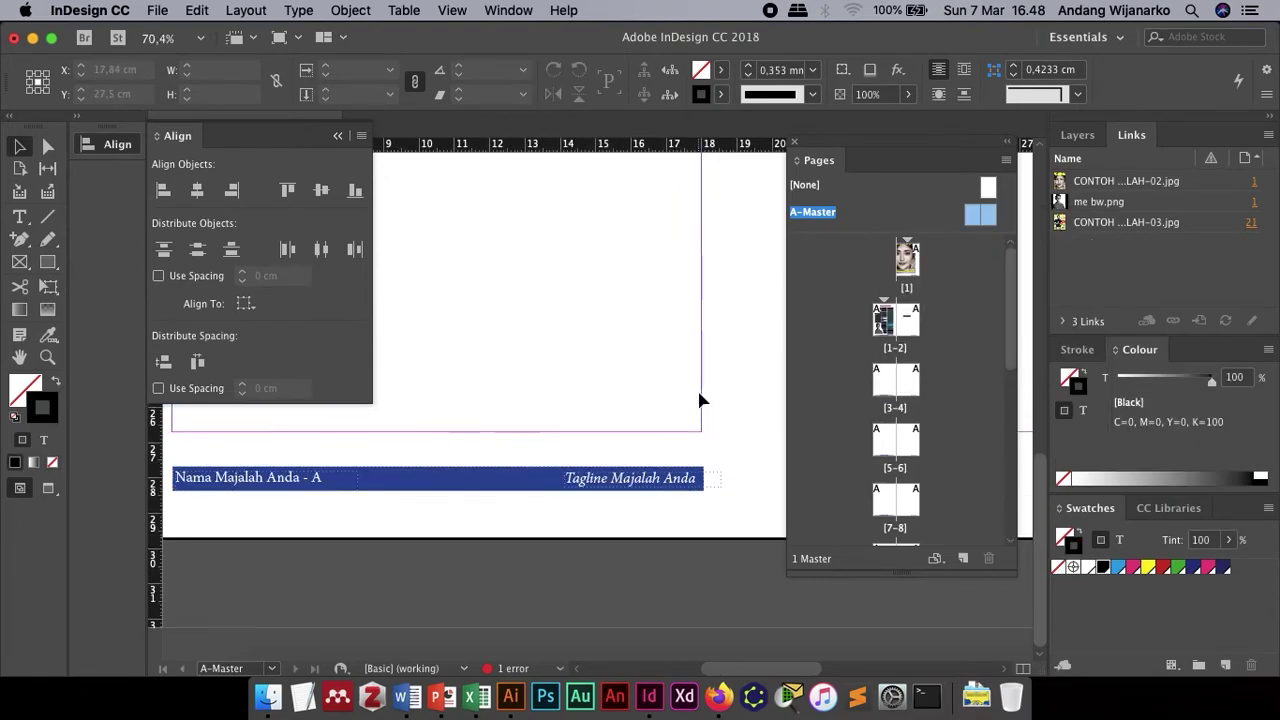
left_click(271, 668)
left_click(238, 252)
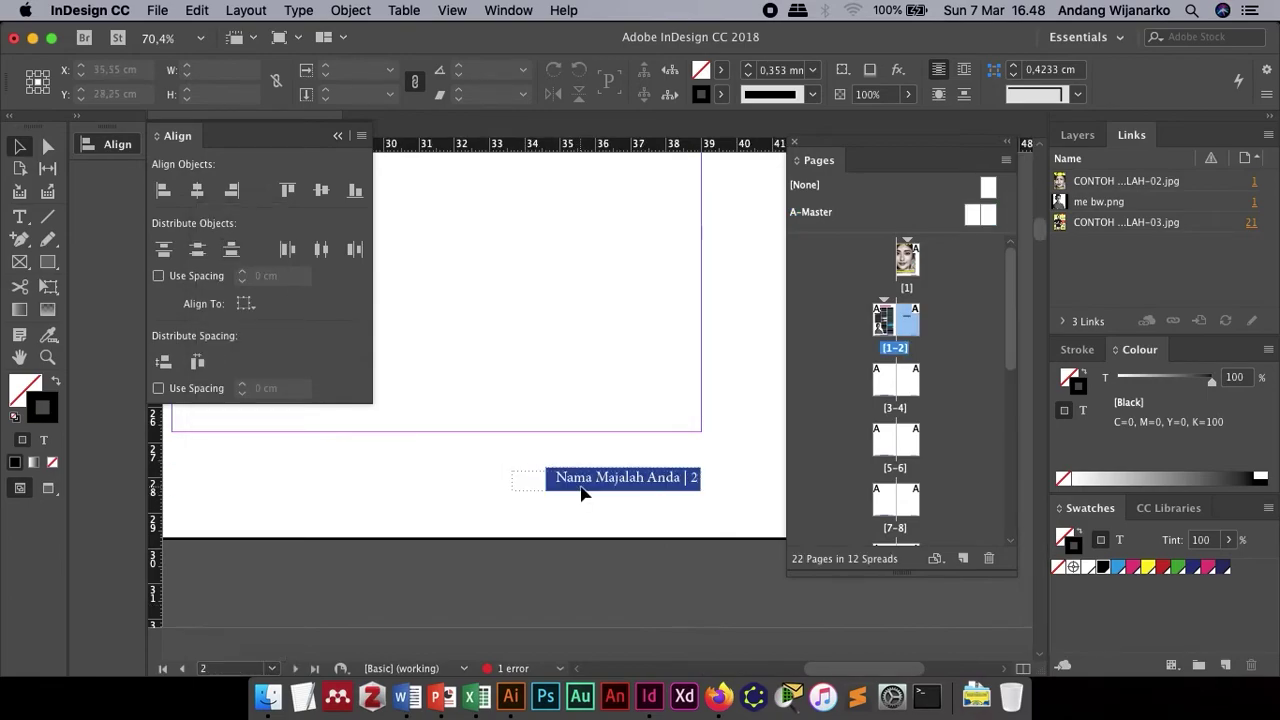
scroll(579, 481, "left", 10)
scroll(581, 488, "down", 1)
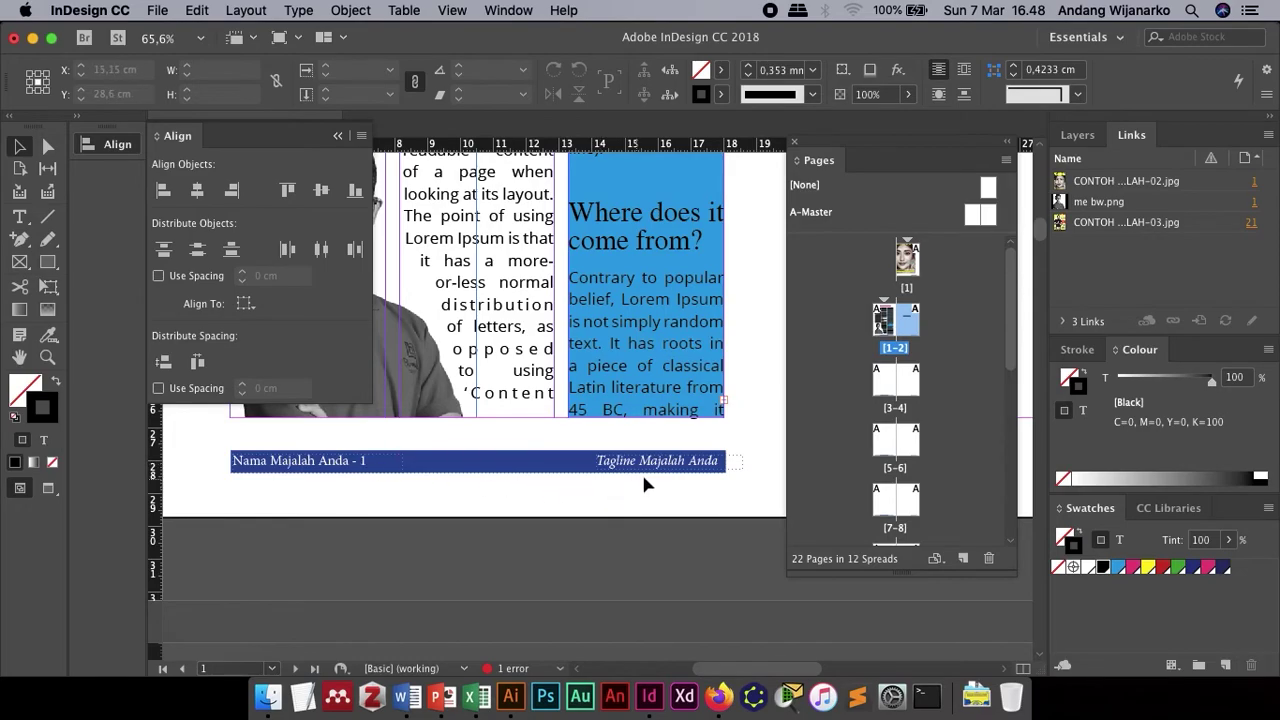
scroll(728, 465, "down", 2)
scroll(727, 465, "down", 1)
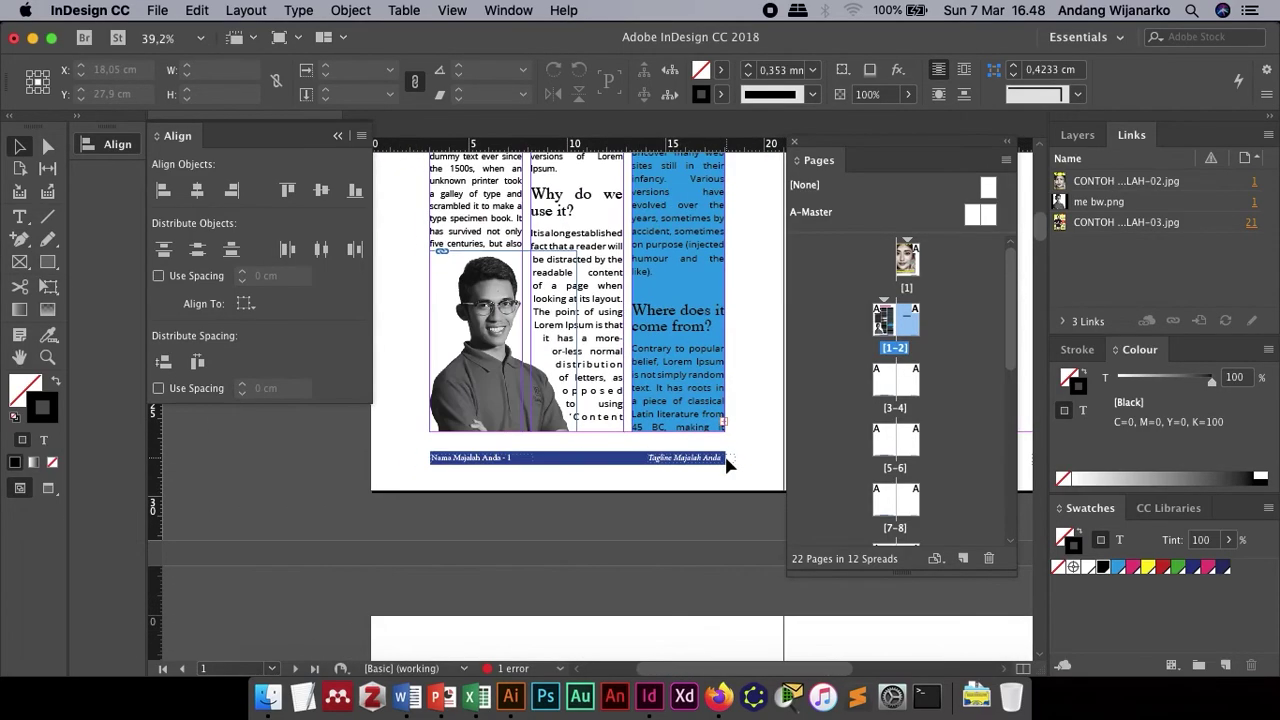
scroll(727, 465, "down", 10)
scroll(727, 465, "down", 5)
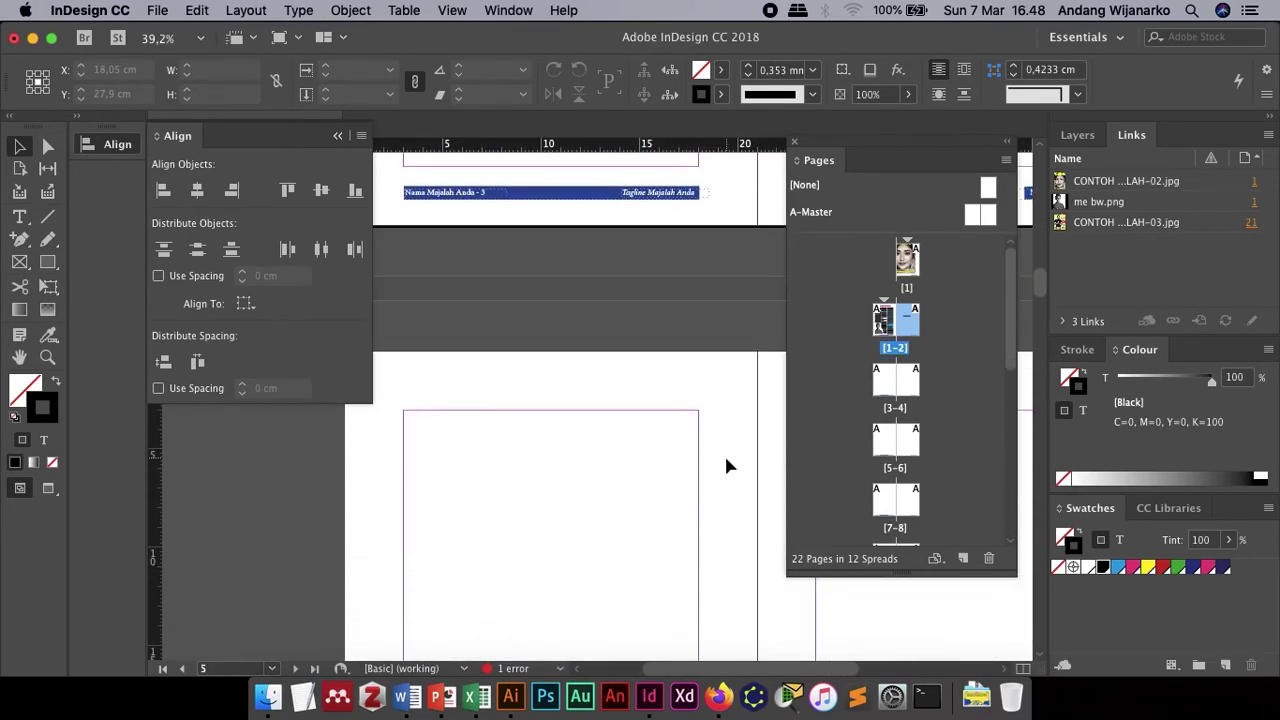
scroll(727, 465, "up", 5)
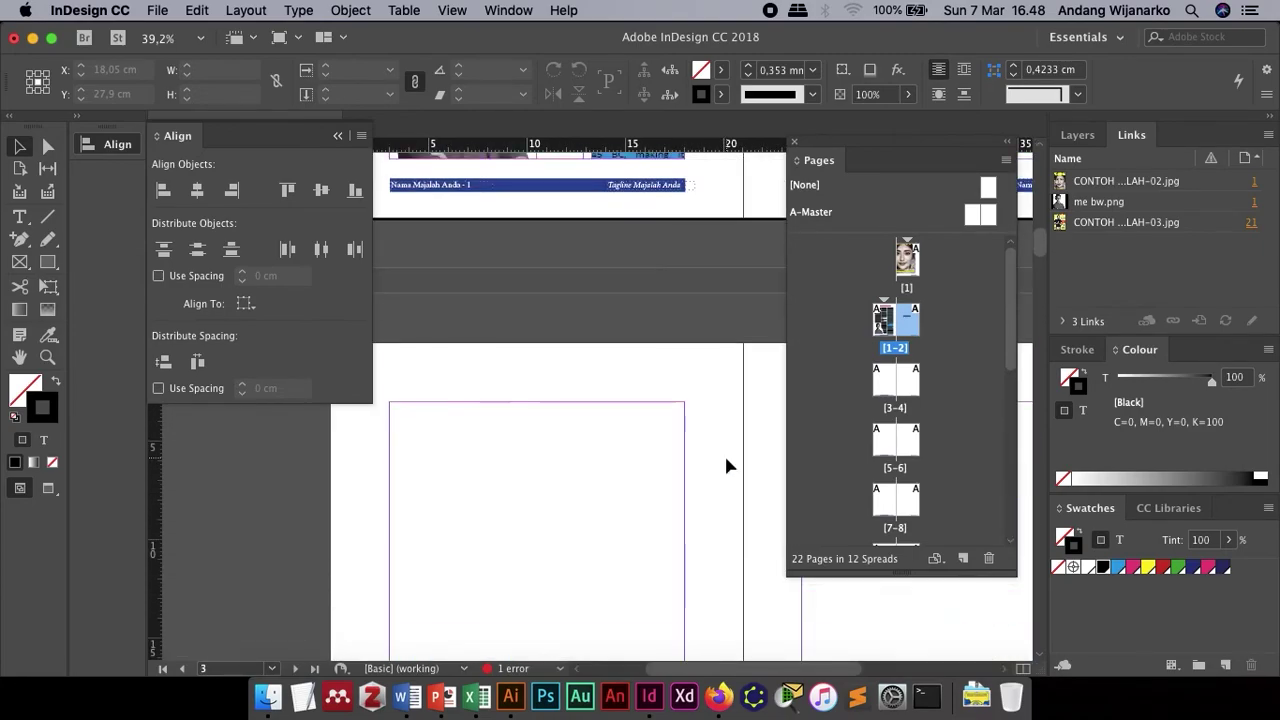
scroll(727, 465, "down", 2)
scroll(727, 465, "up", 8)
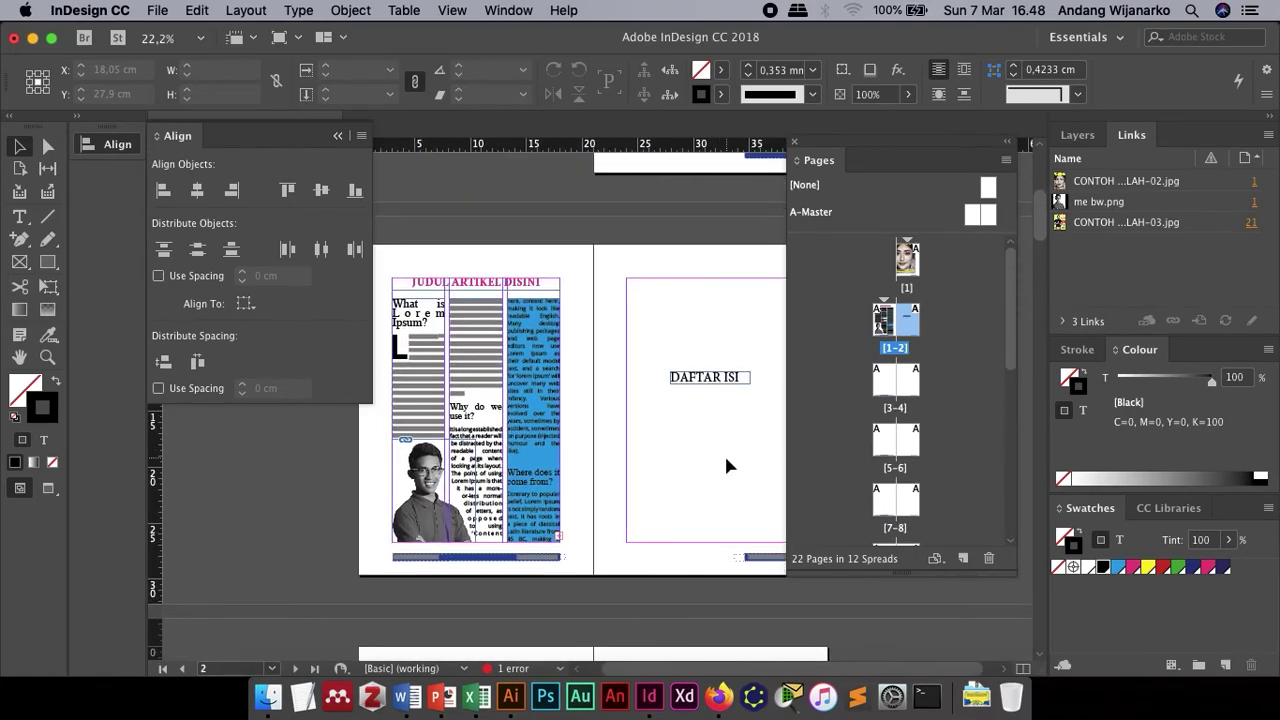
scroll(631, 414, "up", 4)
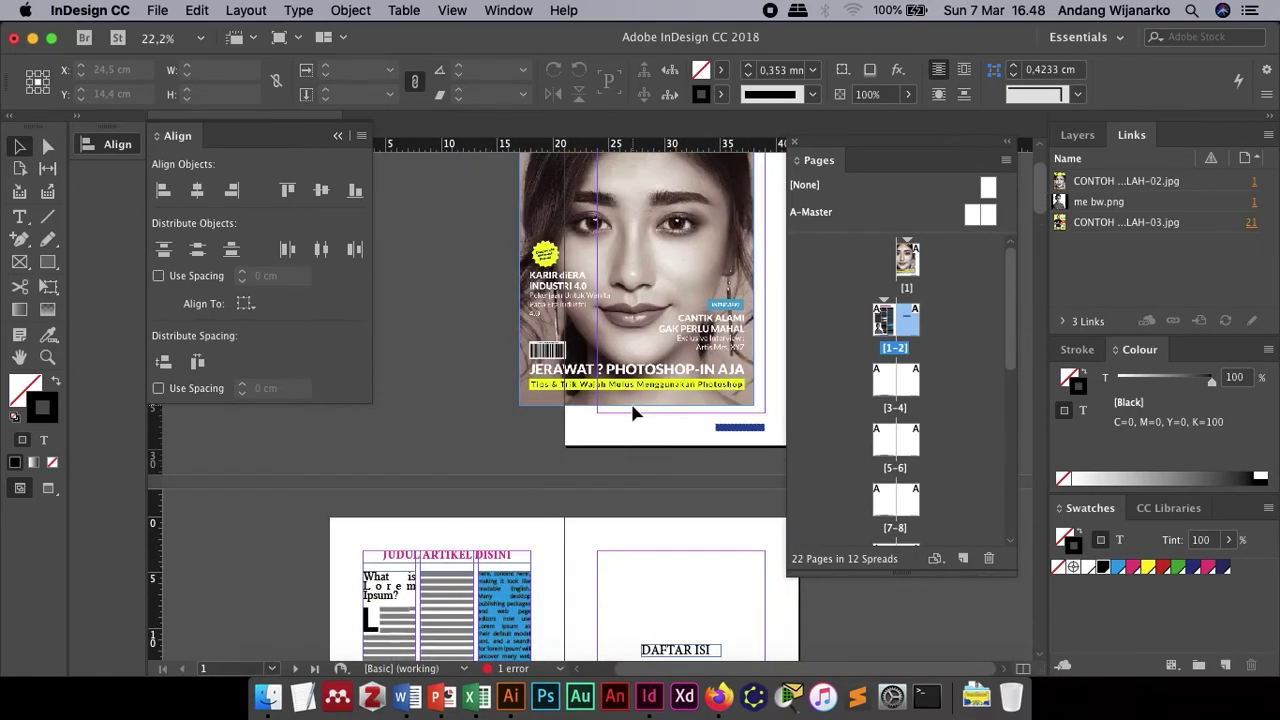
- Select the magazine cover image on the first page and close the Pages panel
left_click(640, 282)
scroll(672, 333, "up", 2)
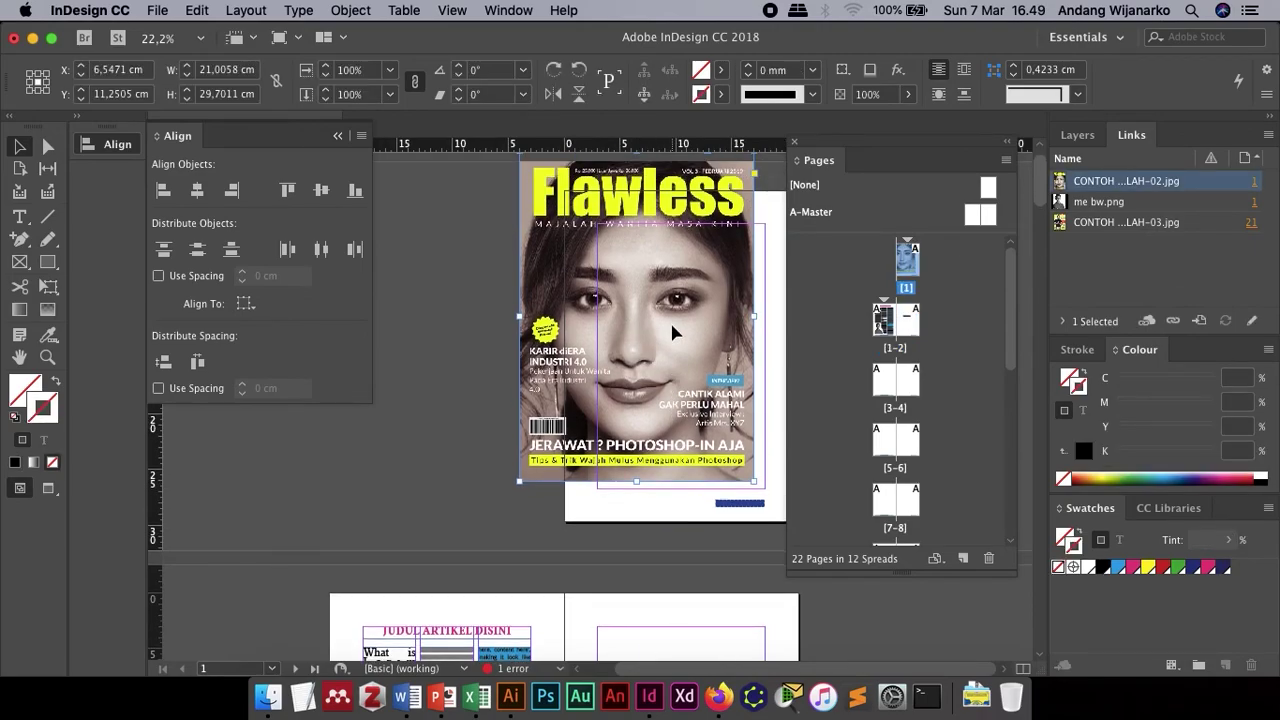
scroll(672, 333, "up", 2)
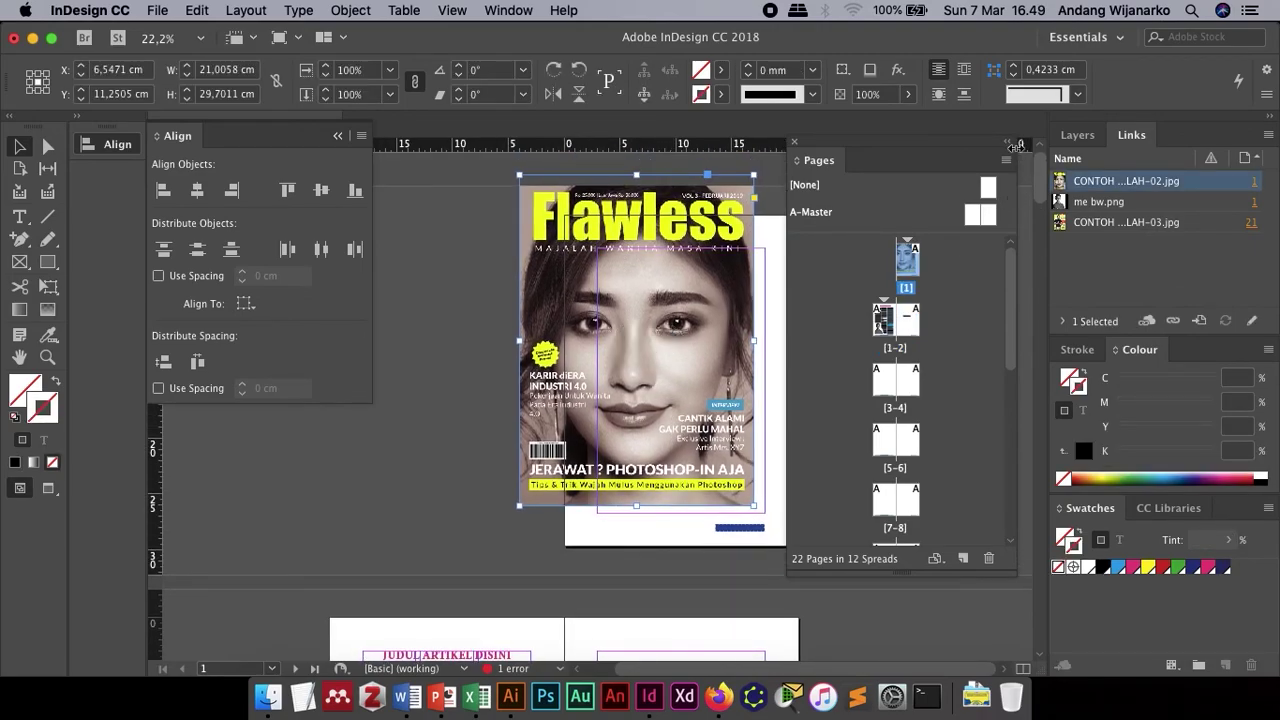
left_click(795, 142)
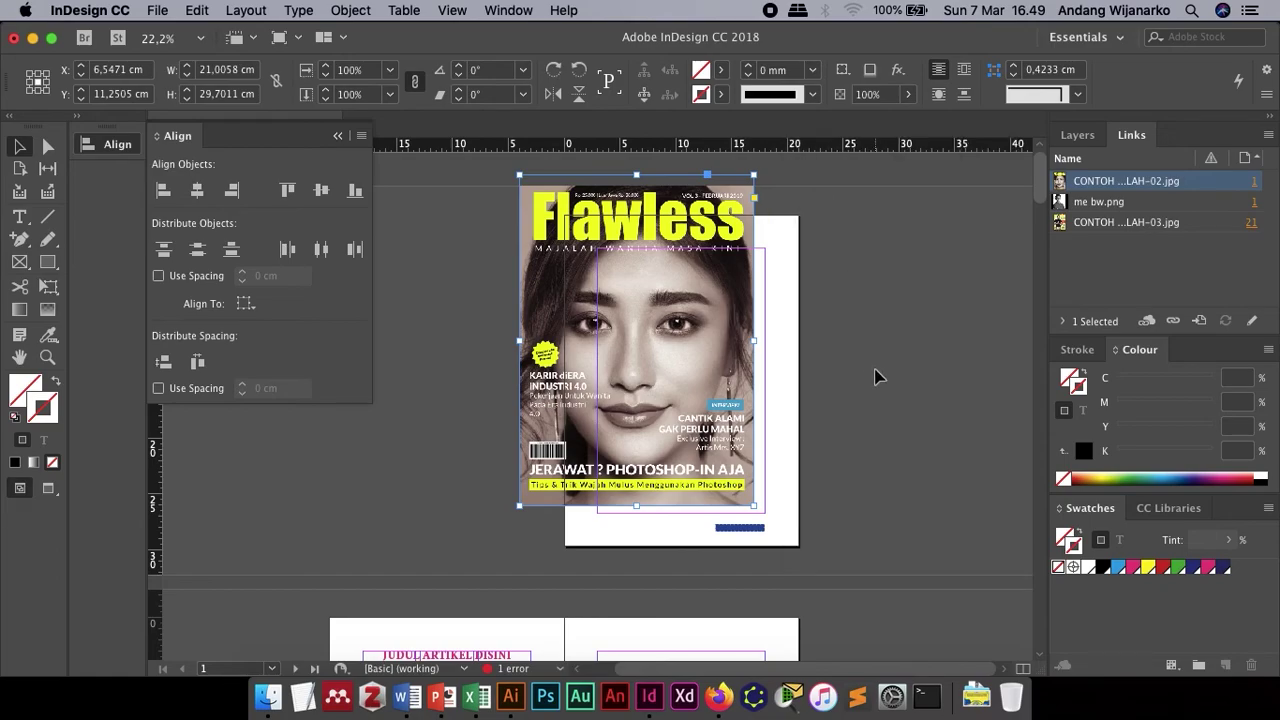
scroll(875, 376, "up", 2)
scroll(875, 376, "down", 2)
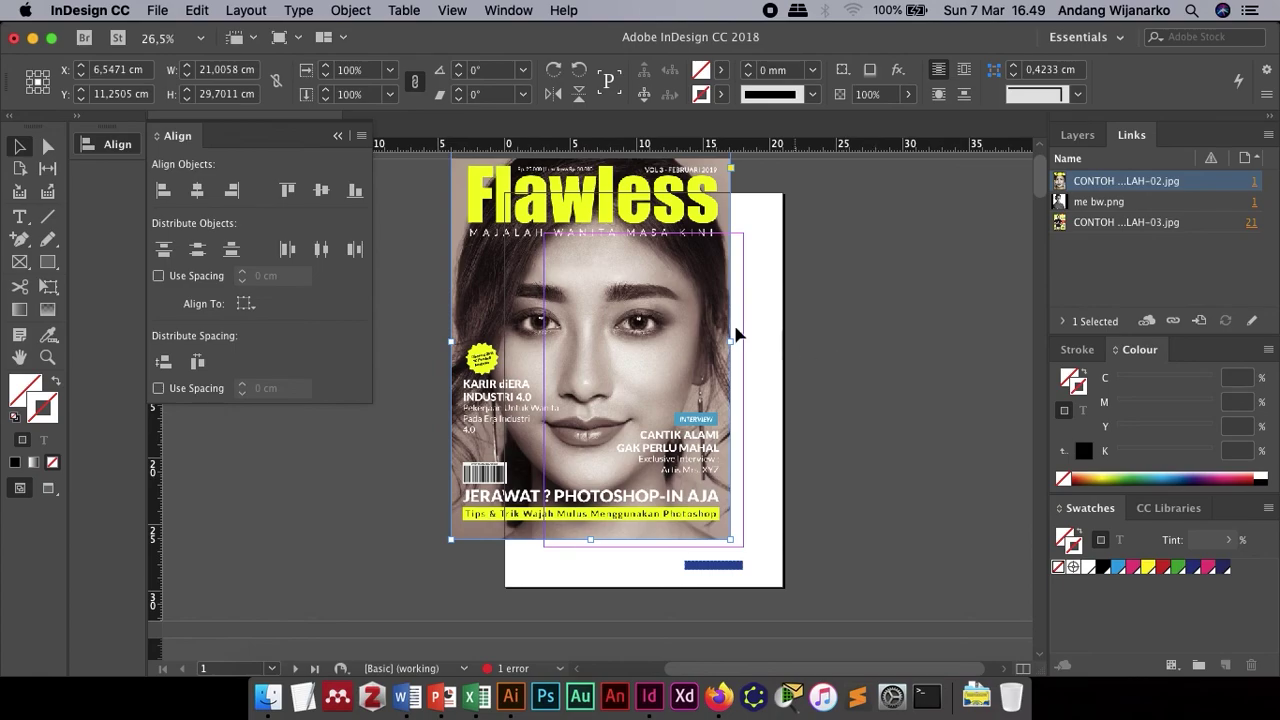
scroll(540, 307, "down", 10)
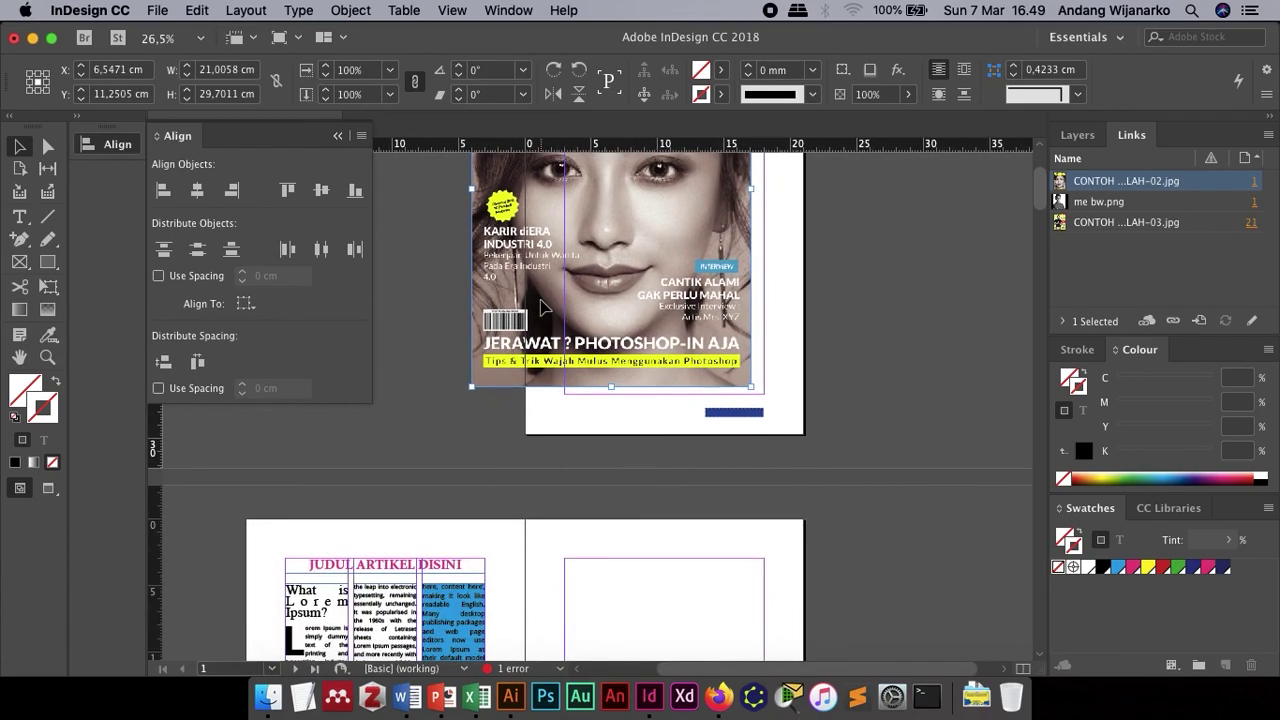